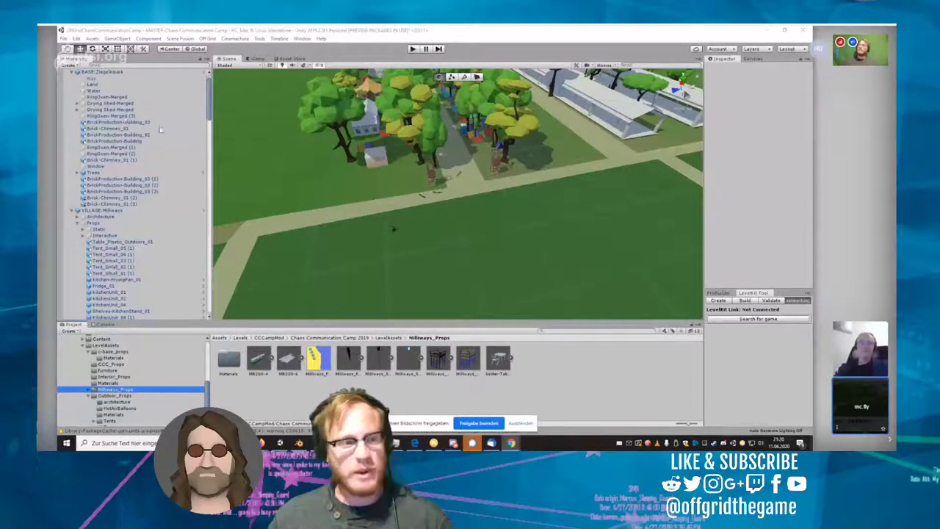
Step: Inspect the solder table, MB200-6 and MB200-4 models in the Milliways_Props folder, rotating the two MB200 previews
mouse_move(279, 169)
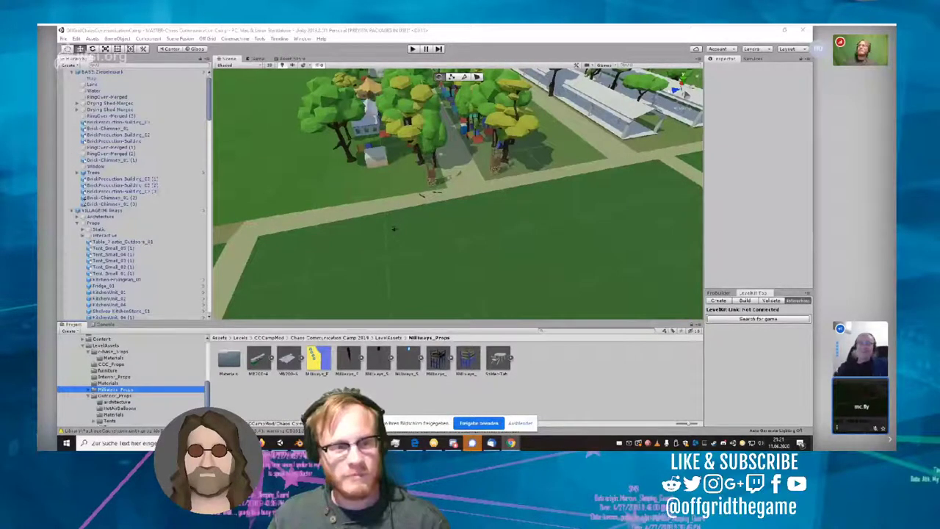
right_click_drag(545, 216, 729, 136)
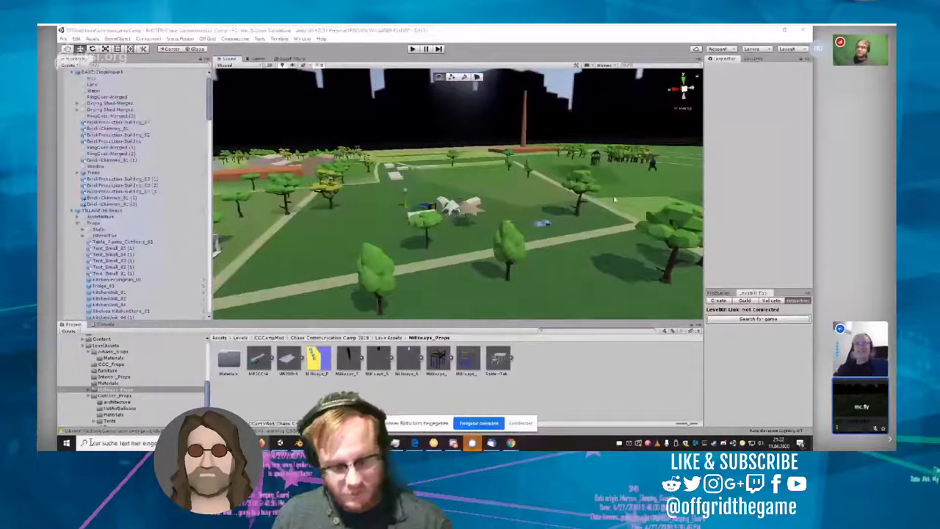
left_click(498, 359)
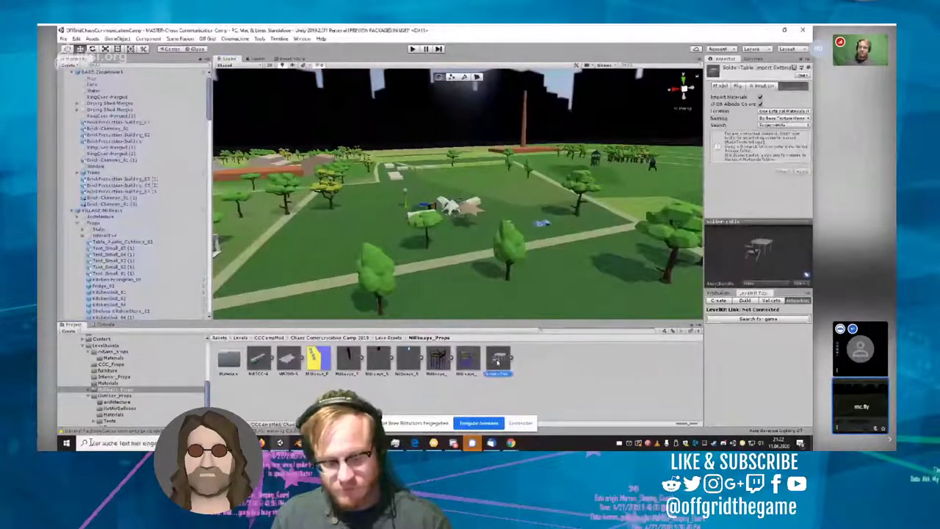
left_click(287, 359)
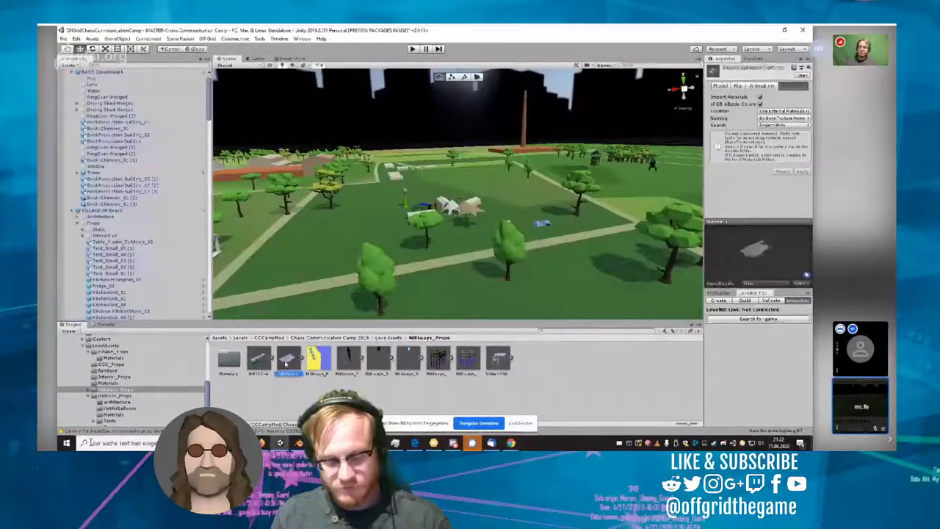
left_click_drag(765, 252, 744, 261)
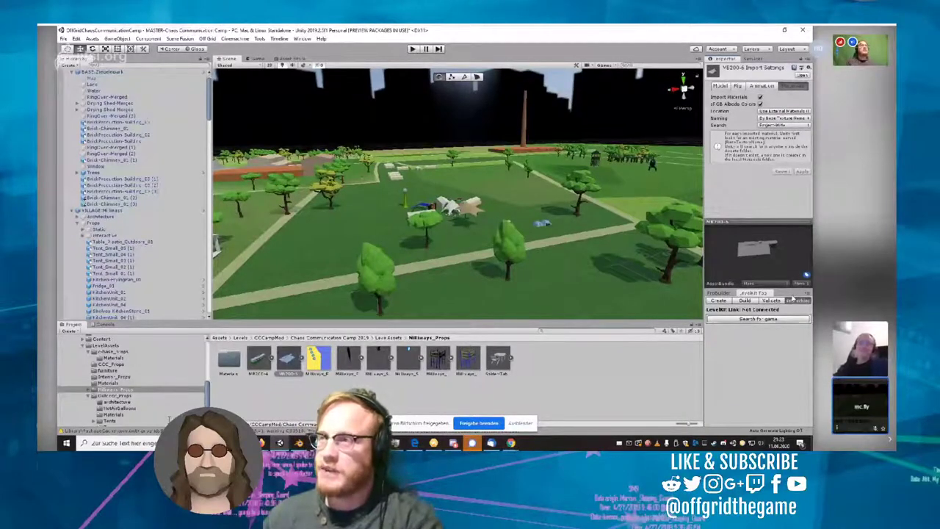
left_click(258, 360)
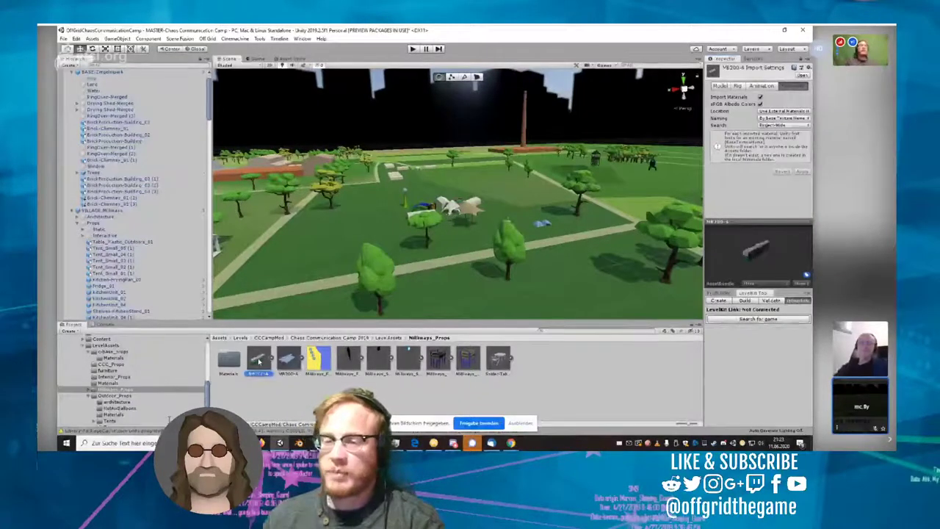
left_click_drag(762, 251, 746, 256)
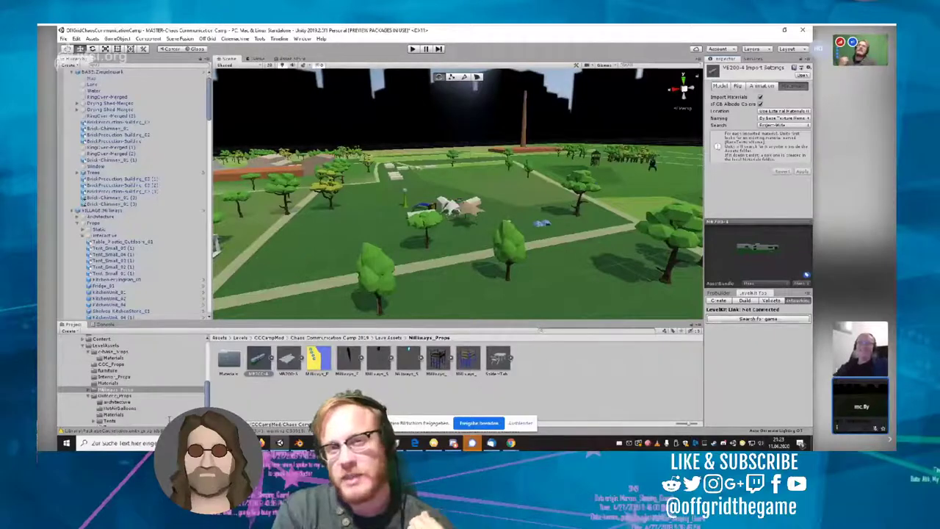
Step: Delete the MB200-4 model from the c-base_props folder and return to the Milliways_Props folder
left_click(110, 352)
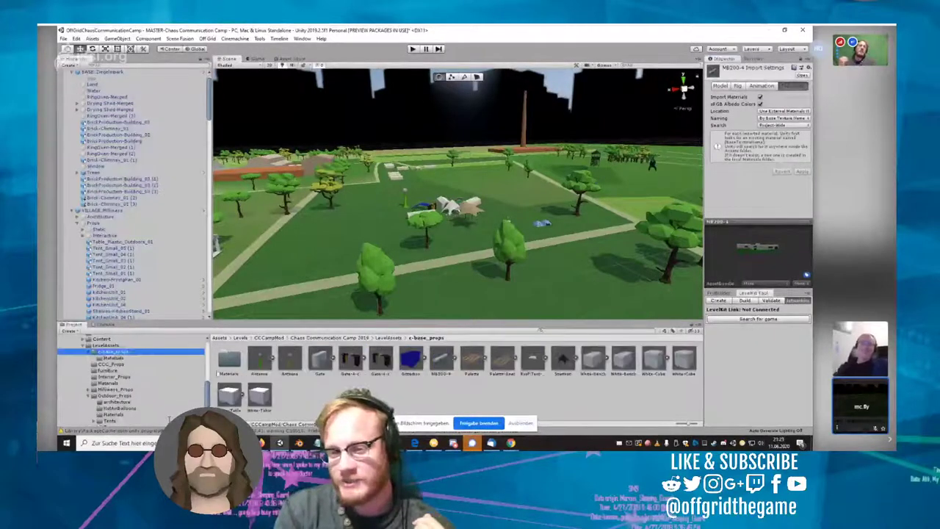
right_click(441, 358)
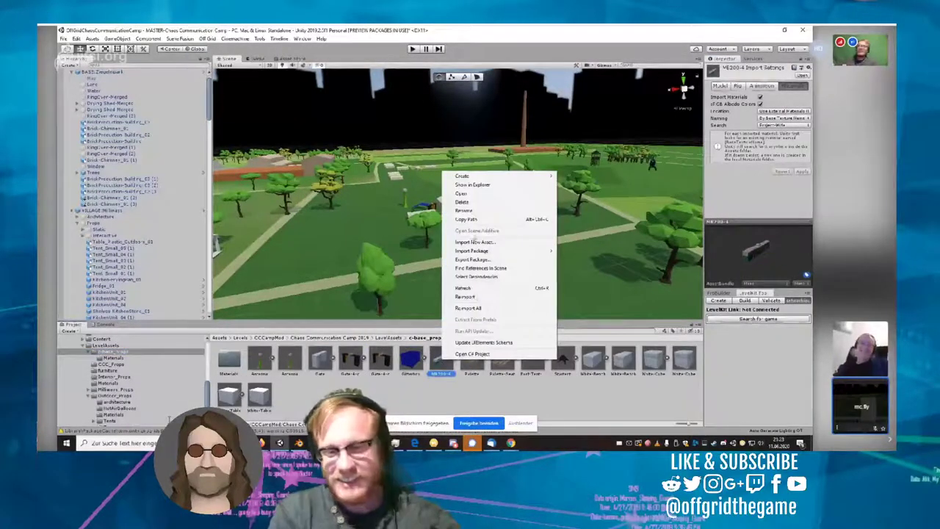
left_click(477, 203)
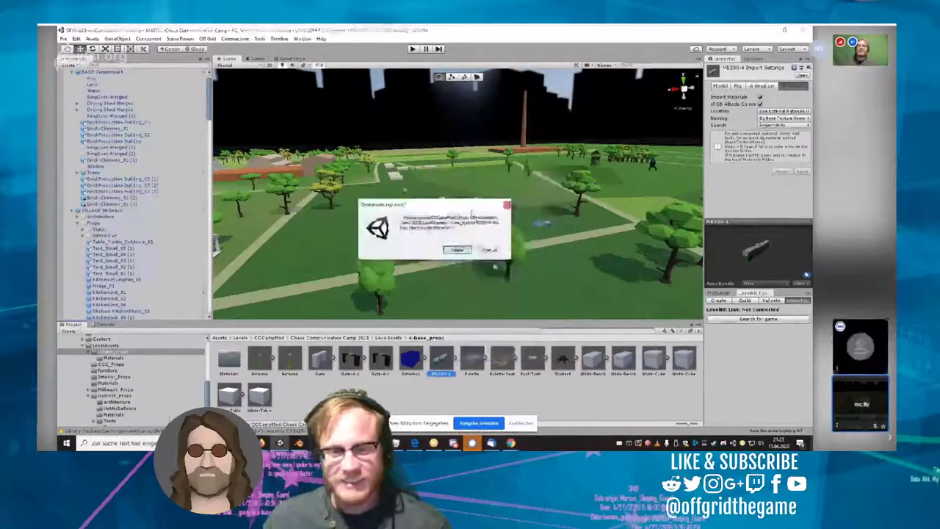
left_click(457, 250)
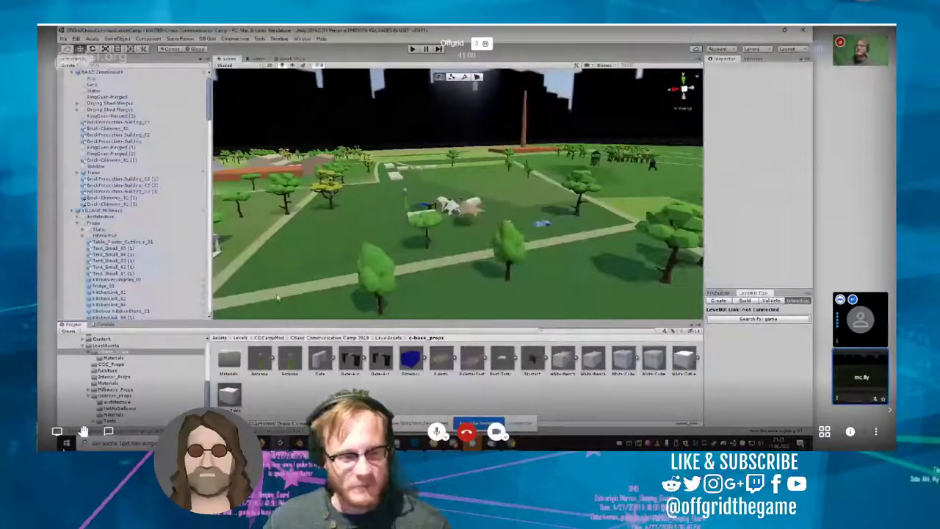
left_click(140, 395)
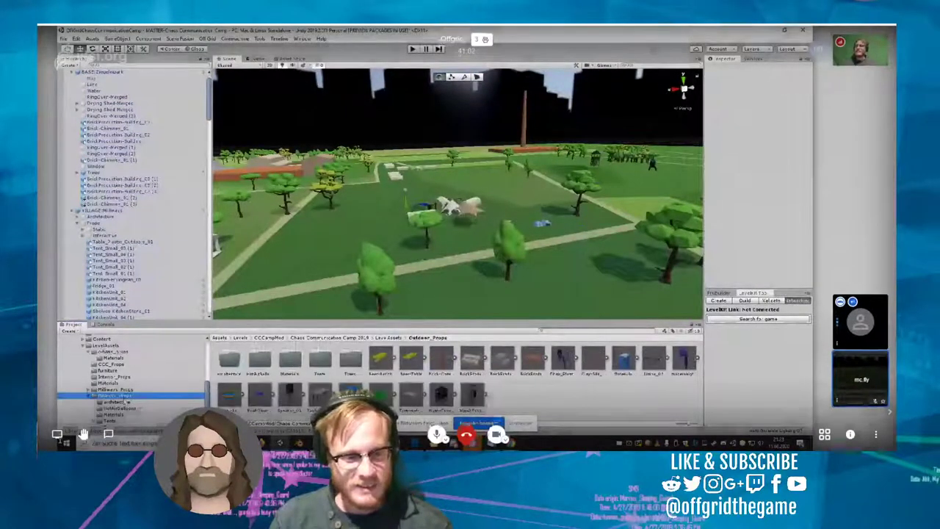
left_click(121, 389)
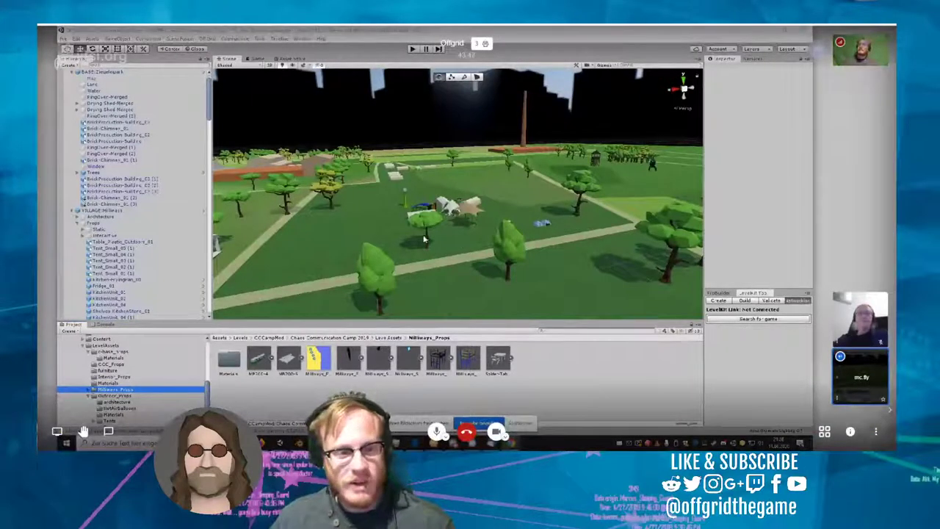
right_click_drag(437, 201, 504, 194)
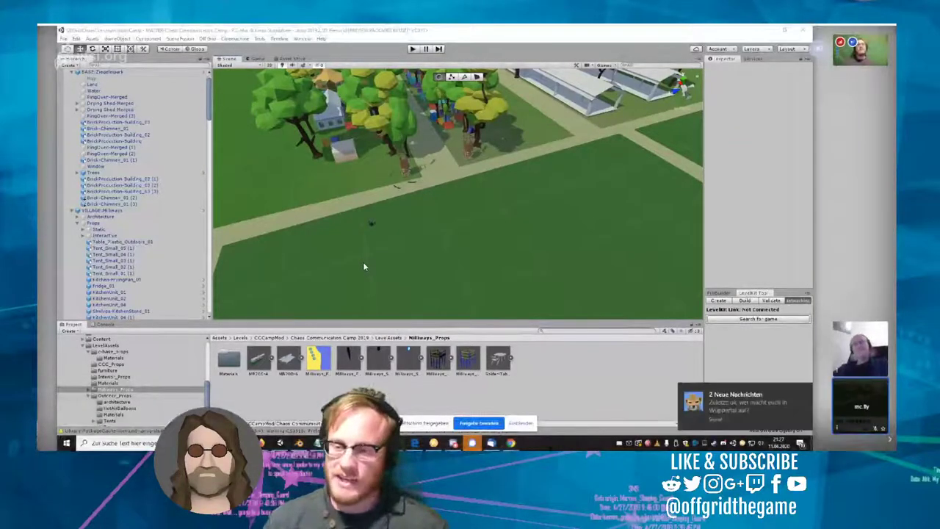
key("super+d")
key("super+d")
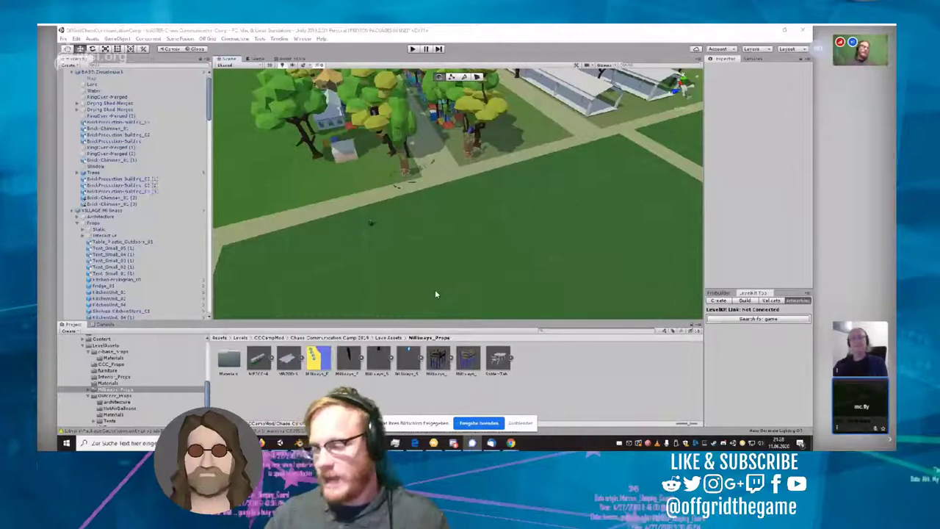
key("super+d")
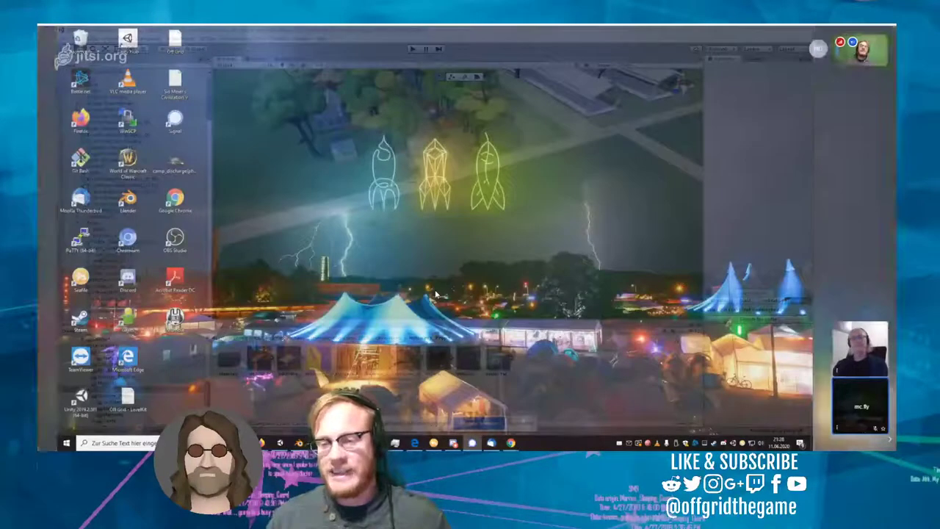
key("super+d")
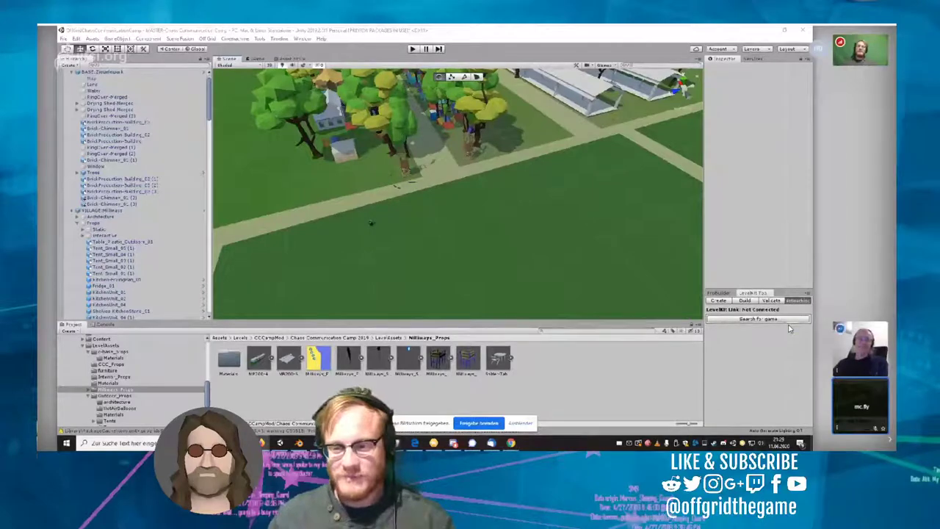
mouse_move(373, 152)
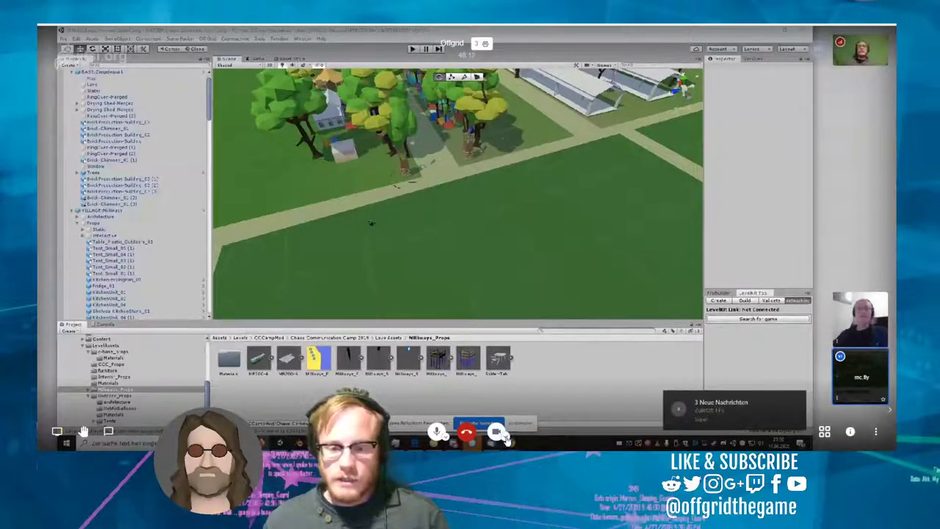
Step: Turn off the webcam in the video call and close the camera selection
mouse_move(496, 432)
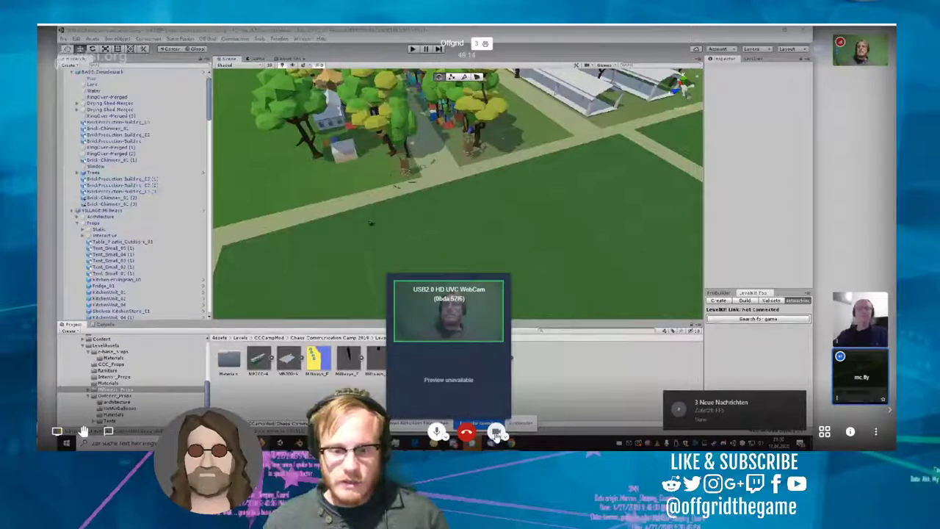
left_click(500, 434)
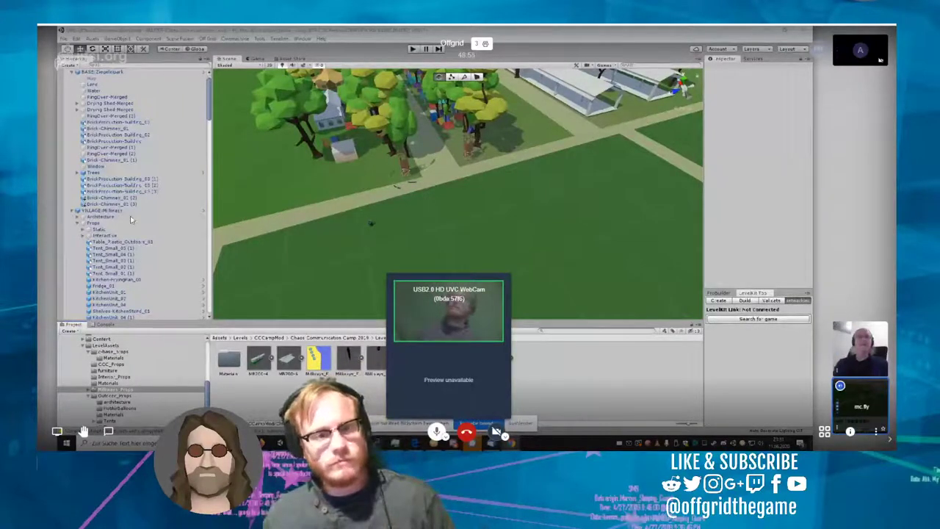
left_click(659, 274)
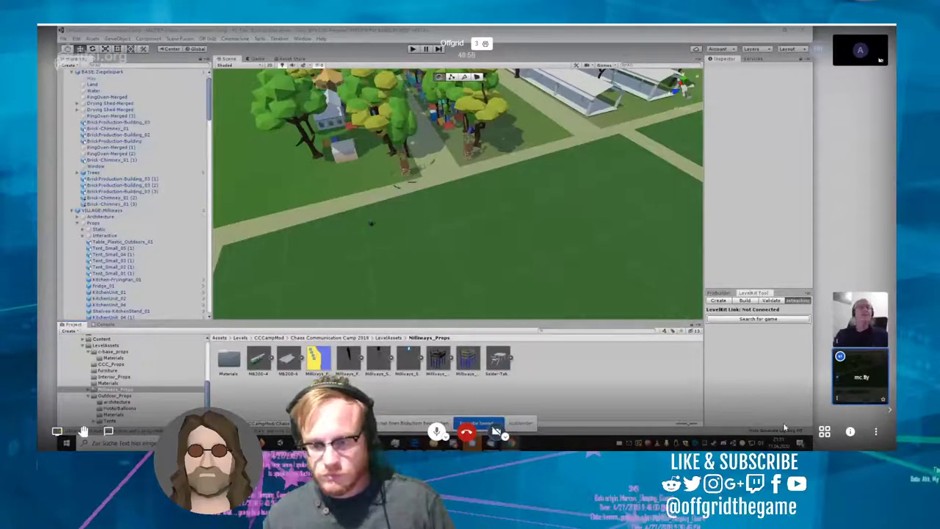
Step: Set the video call's quality to standard definition
left_click(877, 432)
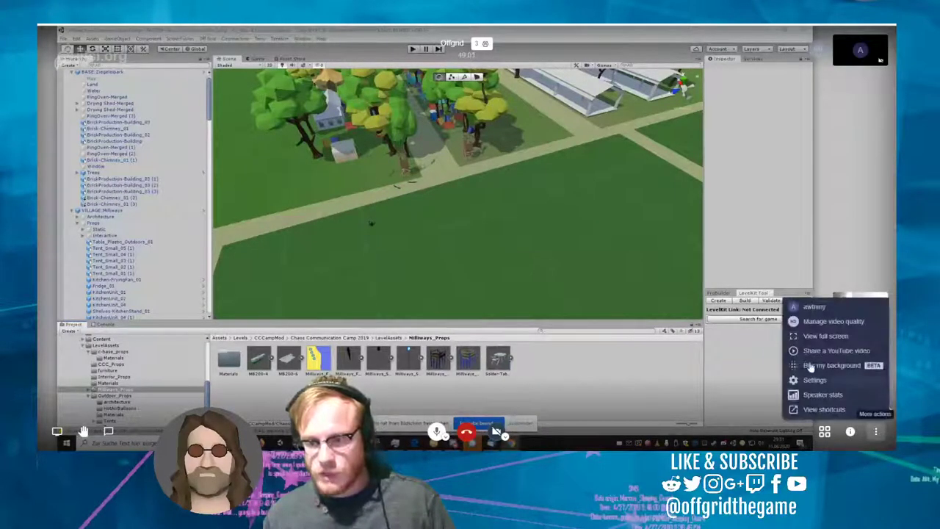
left_click(823, 321)
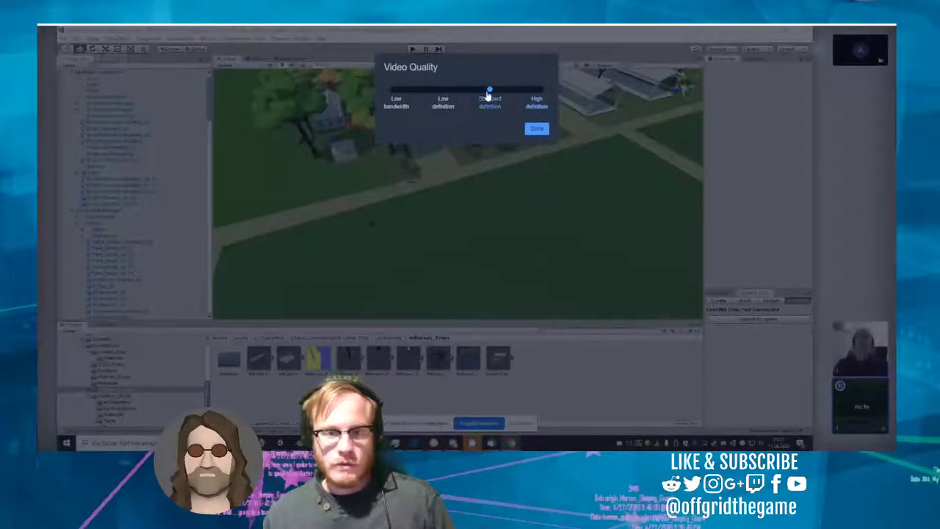
left_click(537, 130)
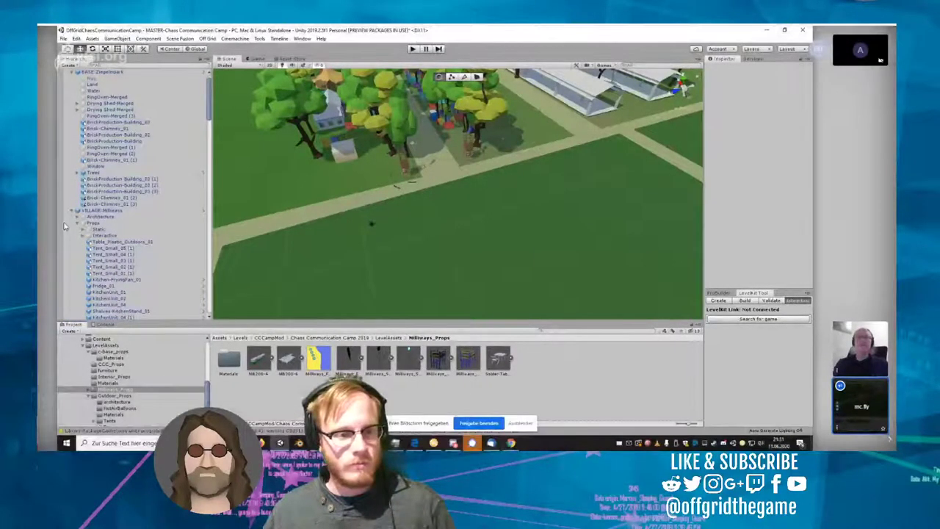
Step: Examine the wooden towers beside the path, the skyline with the balloons and the surrounding camp grounds in the scene
mouse_move(592, 216)
right_mouse_down()
mouse_move(545, 231)
mouse_move(592, 214)
mouse_move(575, 213)
right_mouse_up()
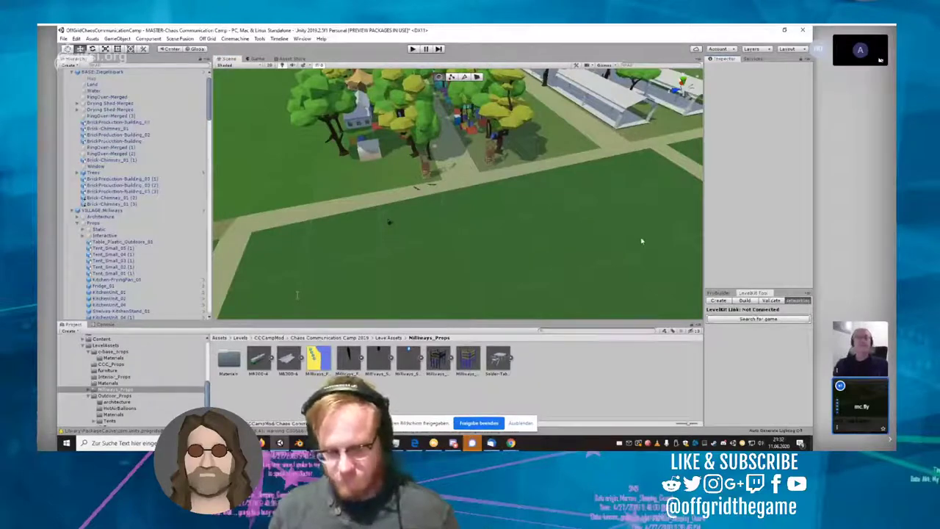
scroll(642, 242, "up", 2)
right_click_drag(468, 246, 697, 140)
right_click_drag(606, 391, 343, 212)
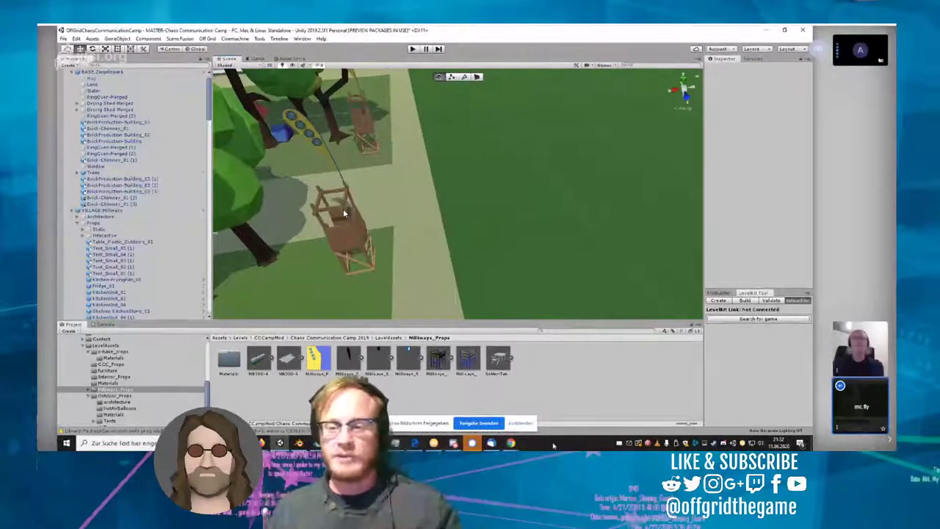
right_click_drag(343, 212, 343, 213)
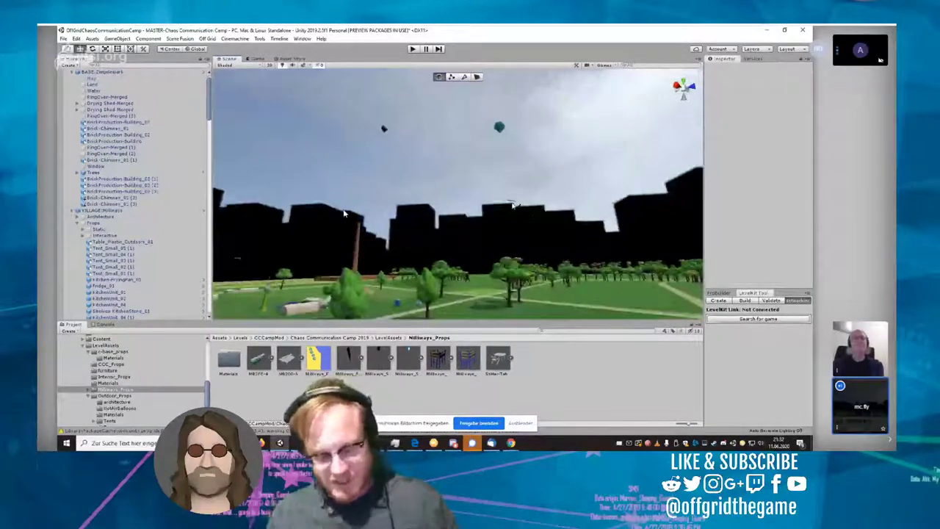
scroll(513, 224, "up", 4)
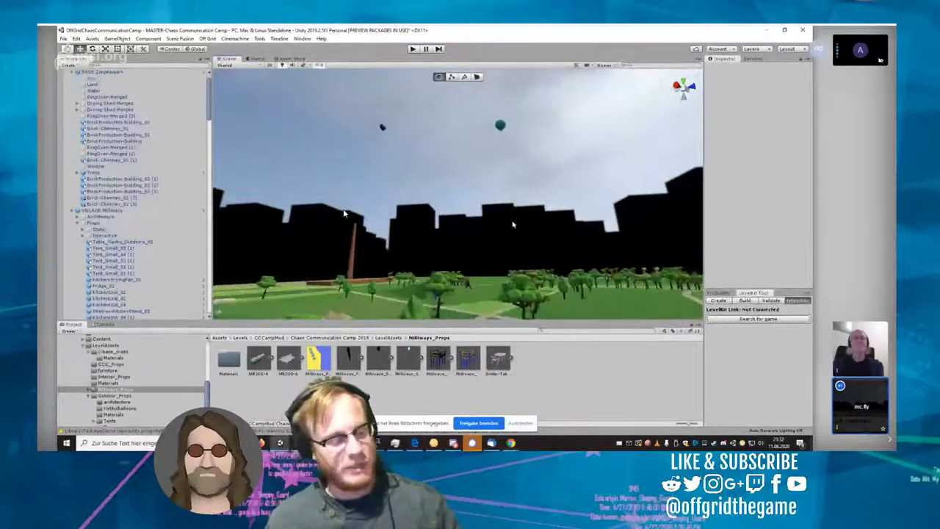
right_click_drag(343, 213, 521, 277)
Step: Select the front propeller of Drone_01 above the meadow and raise it to a Y position of about 9.37
left_click(483, 264)
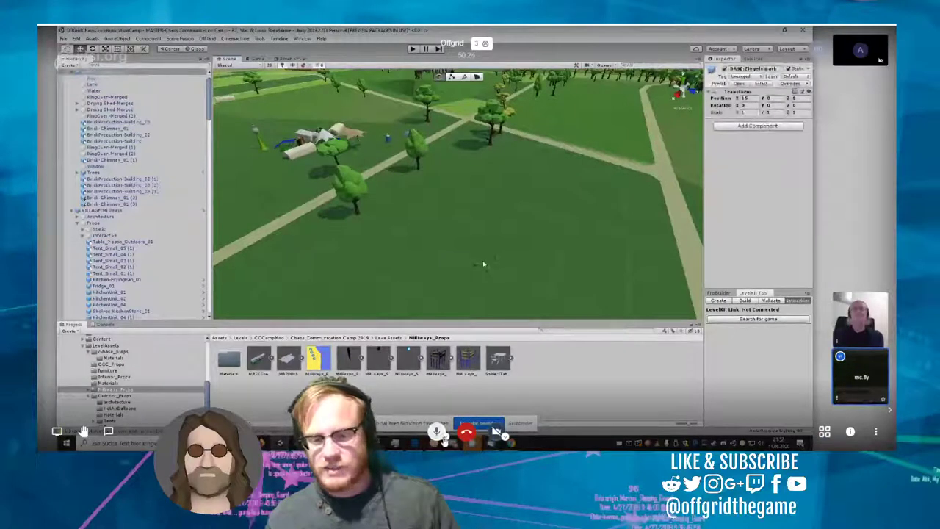
left_click_drag(445, 239, 559, 322)
left_click_drag(445, 320, 530, 305)
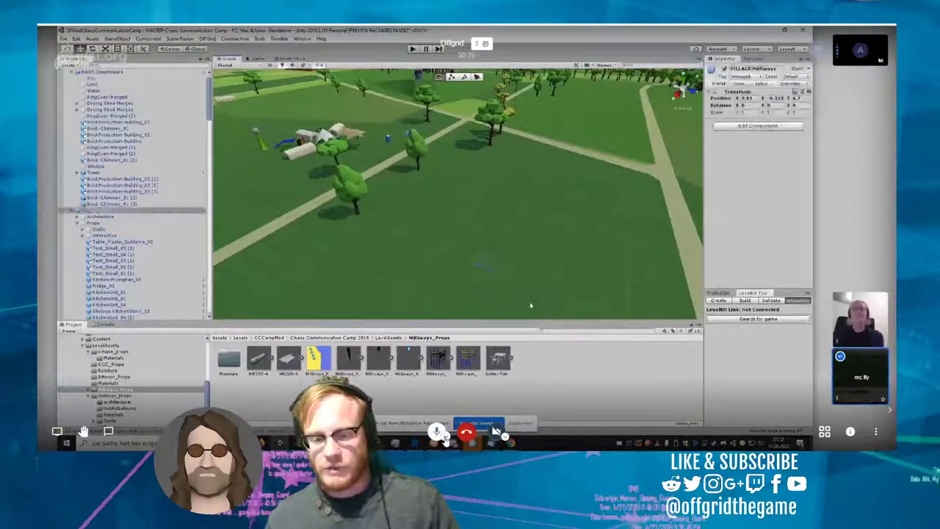
left_click(488, 271)
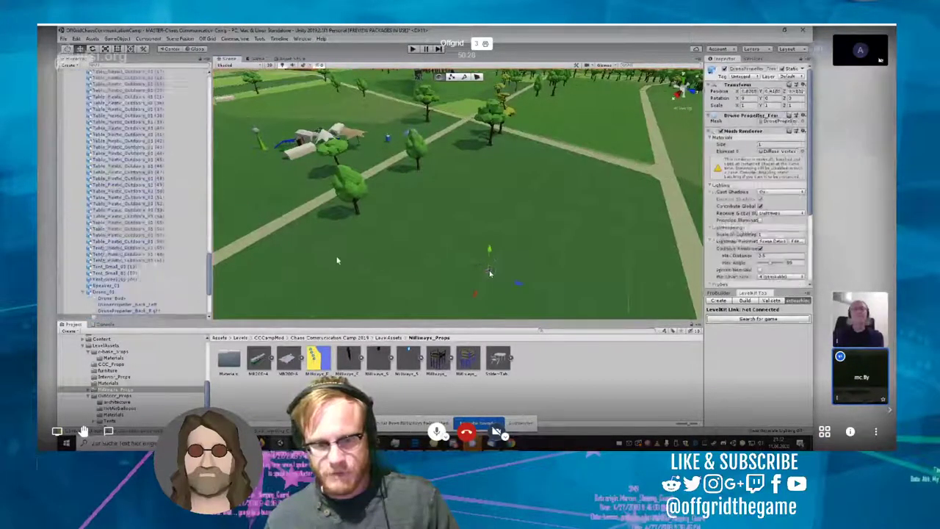
left_click_drag(489, 252, 495, 154)
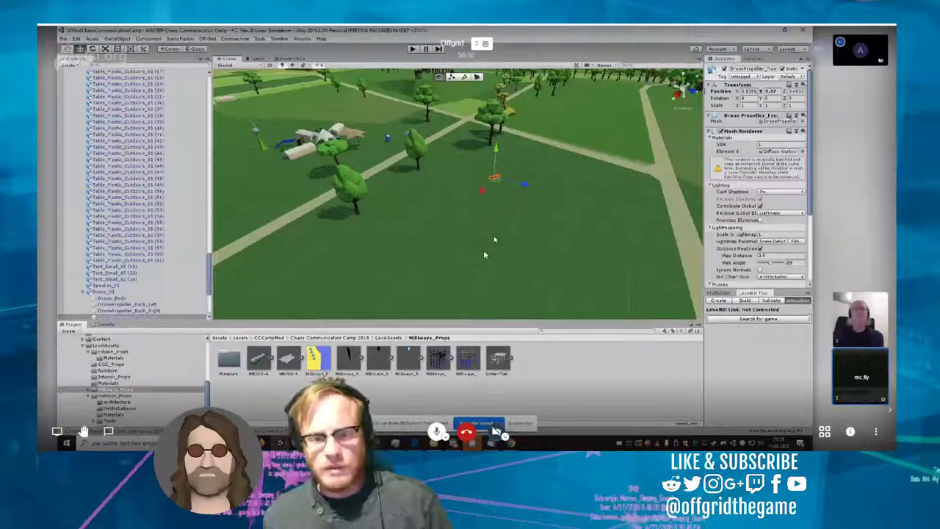
Step: Try to restructure the drone instance containing Drone_Body inside the VILLAGE_Milliways prefab
left_click(484, 250)
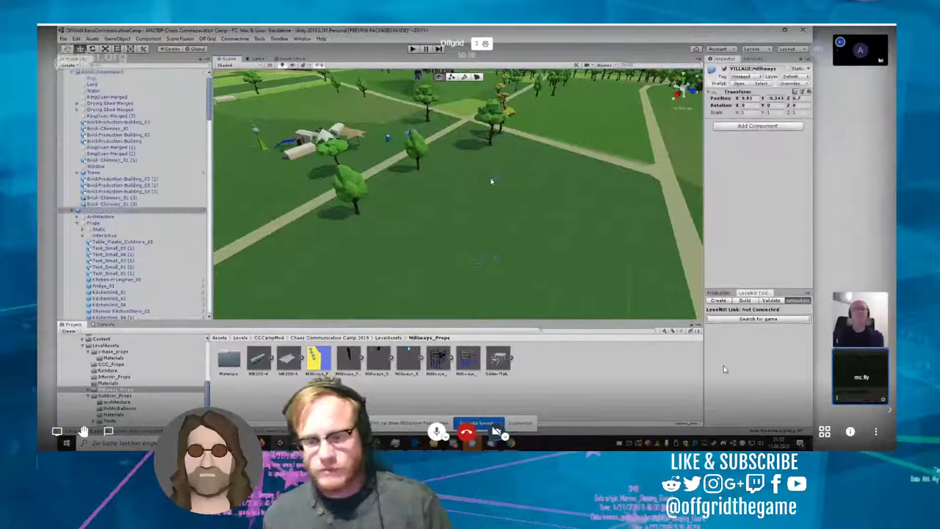
left_click(493, 180)
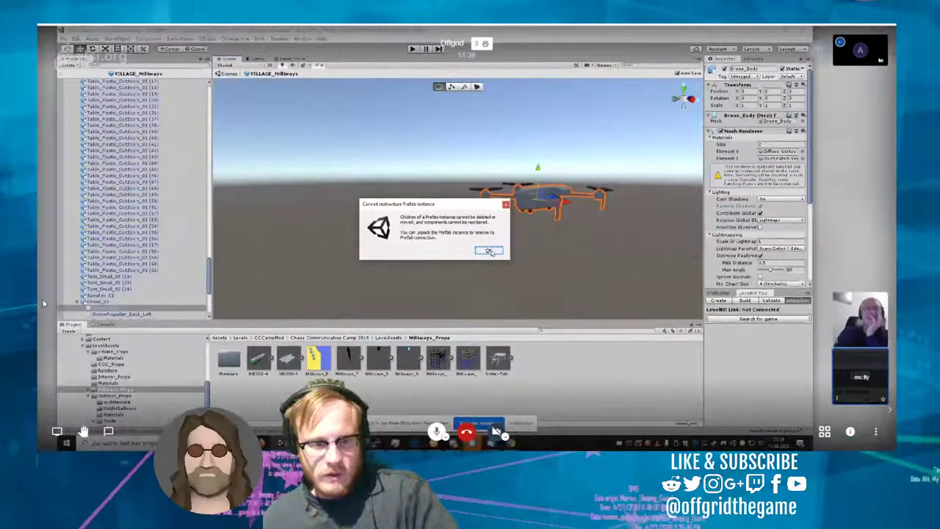
left_click(490, 251)
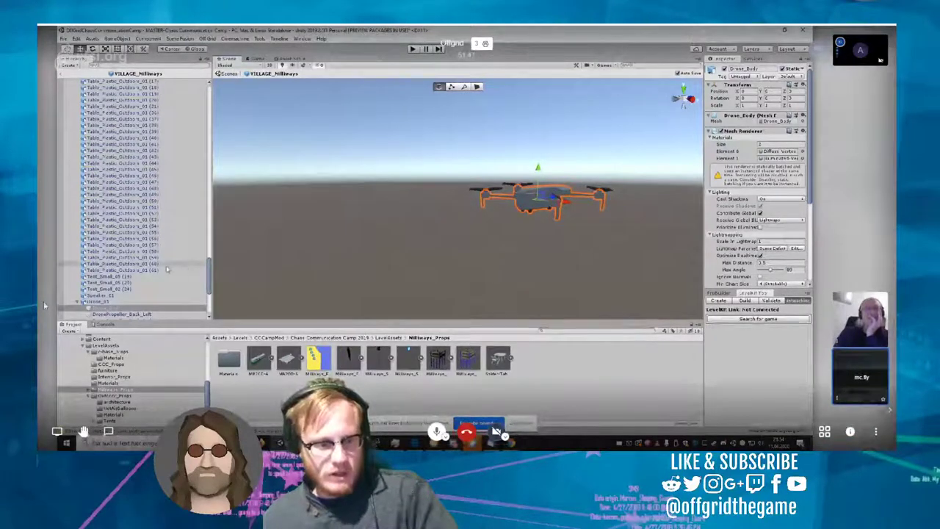
Step: Check the object list of the VILLAGE_Milliways prefab and leave the prefab for the main scene
scroll(167, 269, "down", 5)
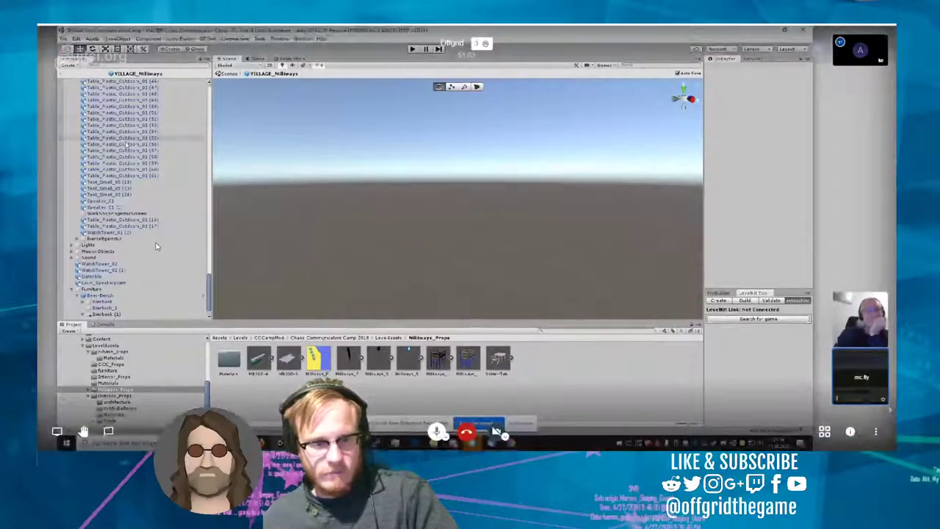
scroll(146, 265, "up", 5)
scroll(155, 246, "up", 10)
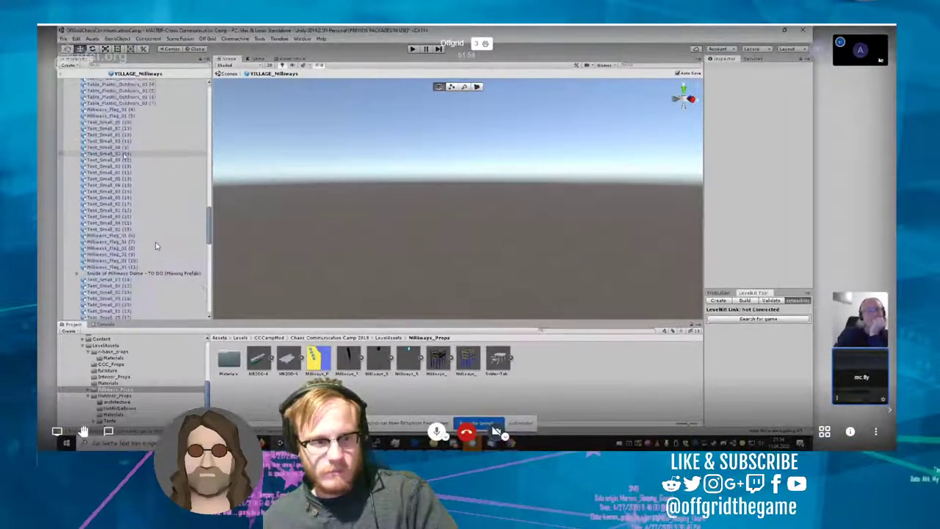
scroll(123, 159, "up", 4)
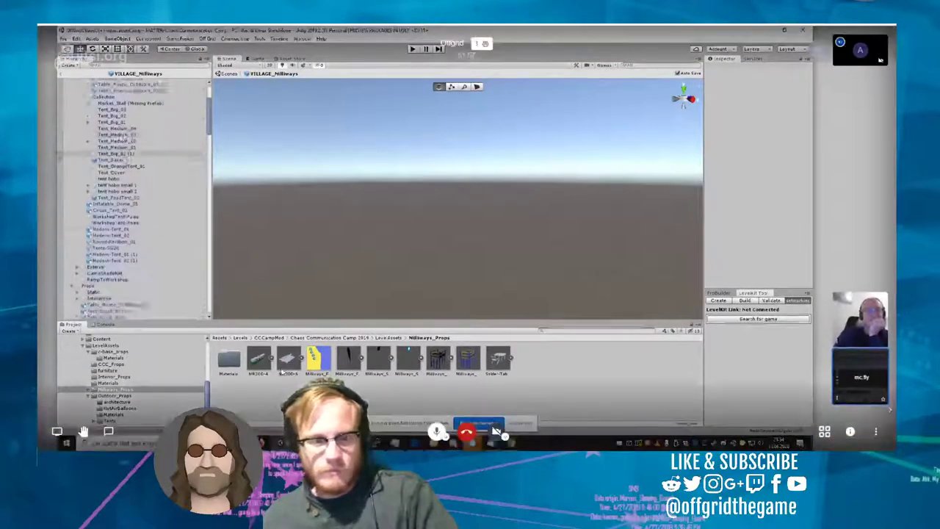
scroll(123, 158, "down", 4)
scroll(124, 159, "up", 6)
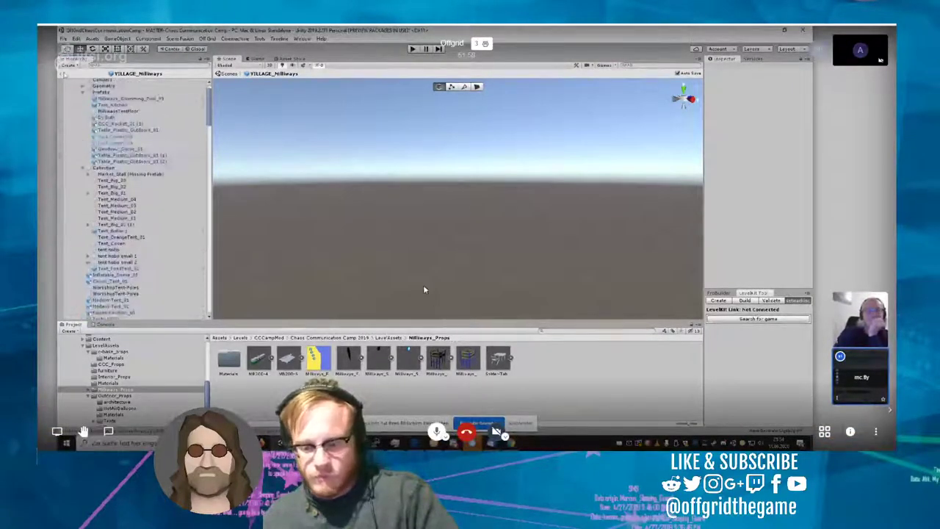
left_click(62, 74)
Step: Place the MB200-6 model from the Milliways_Props assets on the meadow near the green-and-white MB200-4 bus
right_click_drag(359, 241, 411, 223)
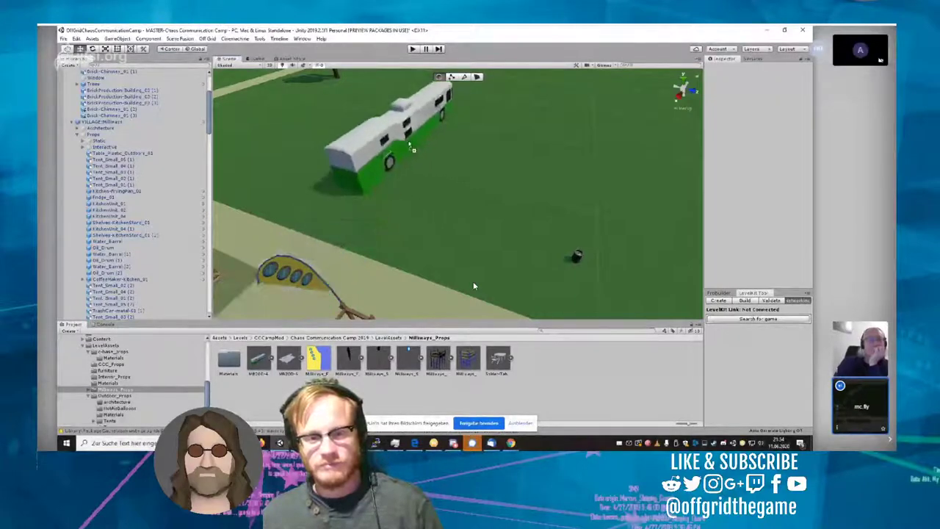
left_click(359, 148)
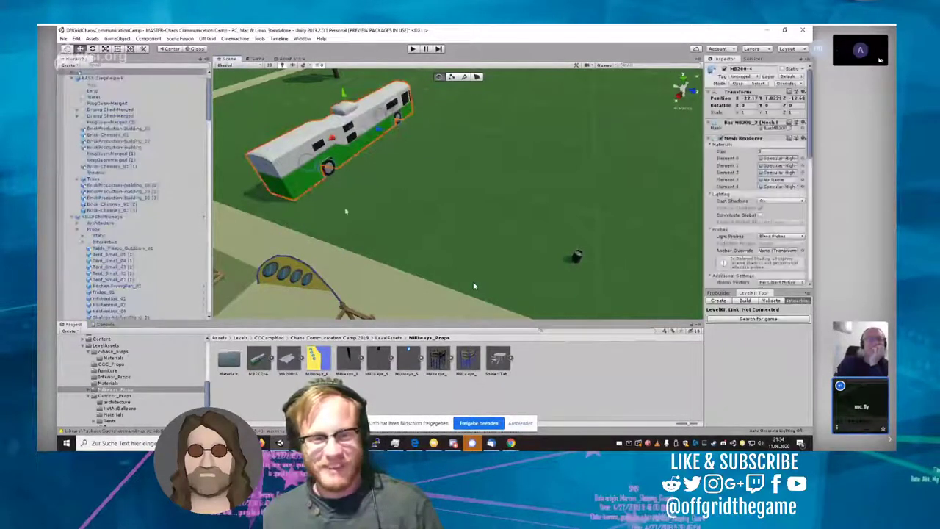
left_click_drag(288, 358, 339, 323)
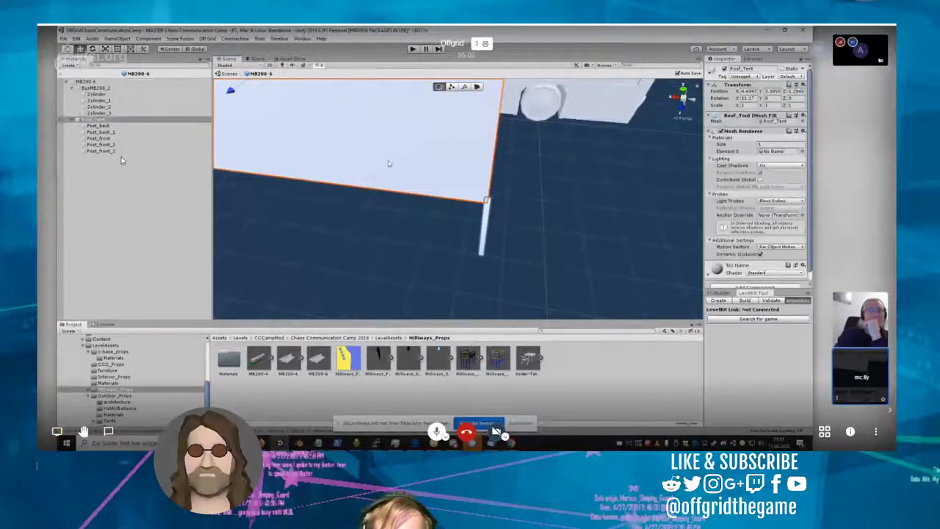
Step: Examine the front and back posts under Roof_Tent in the MB200-6 prefab
left_click(114, 127)
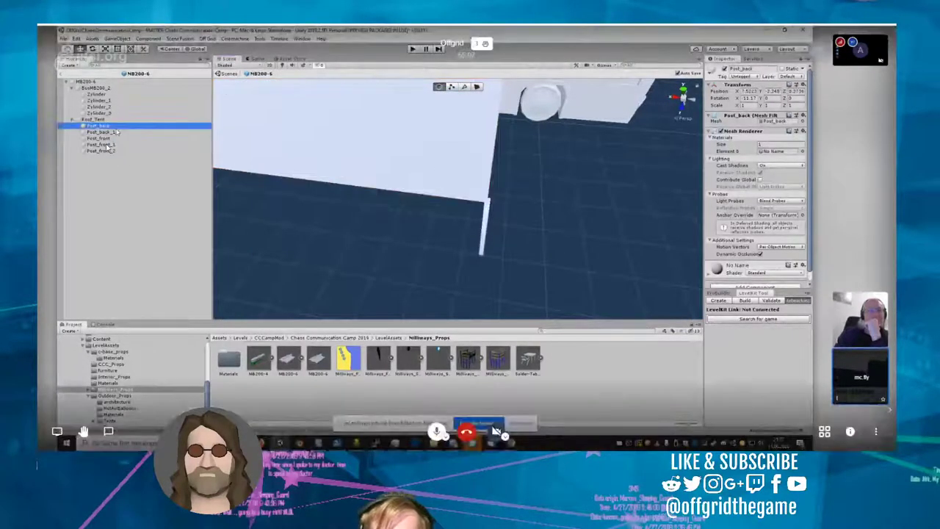
key("f")
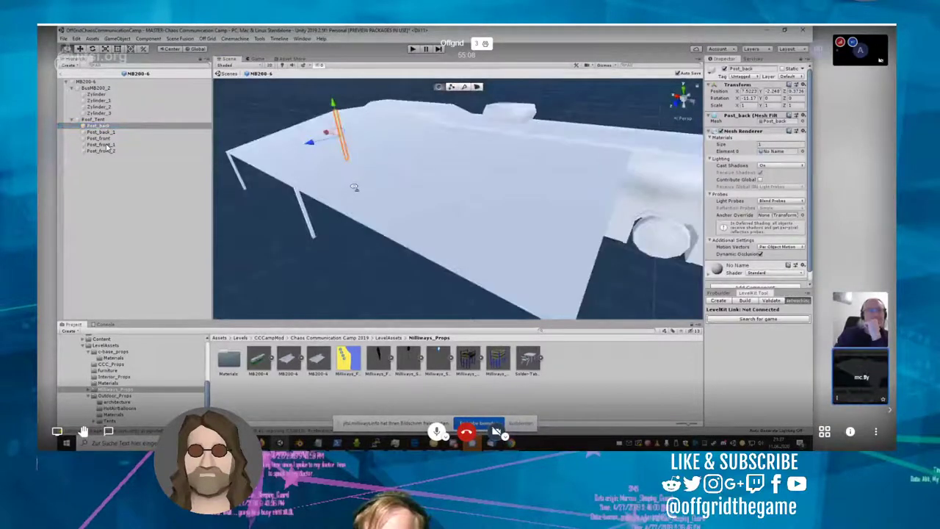
right_click_drag(250, 147, 294, 184)
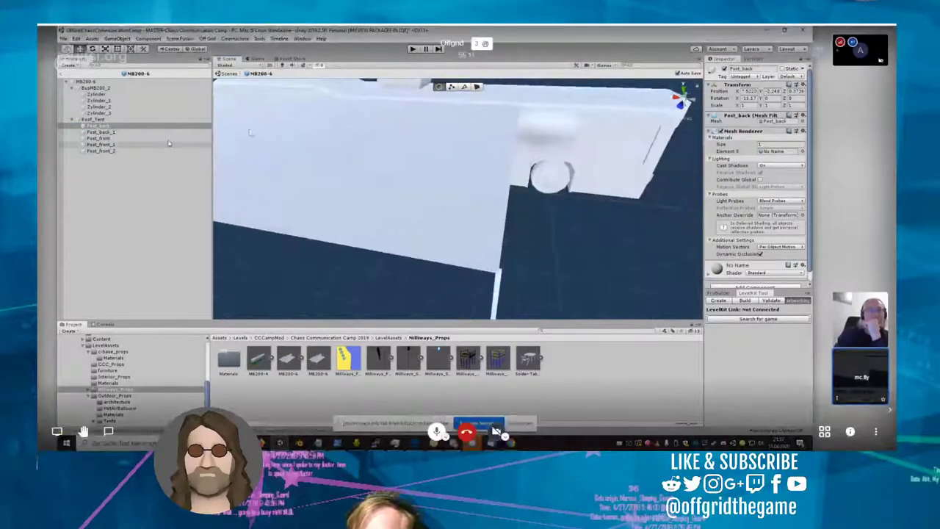
left_click(123, 133)
left_click(103, 138)
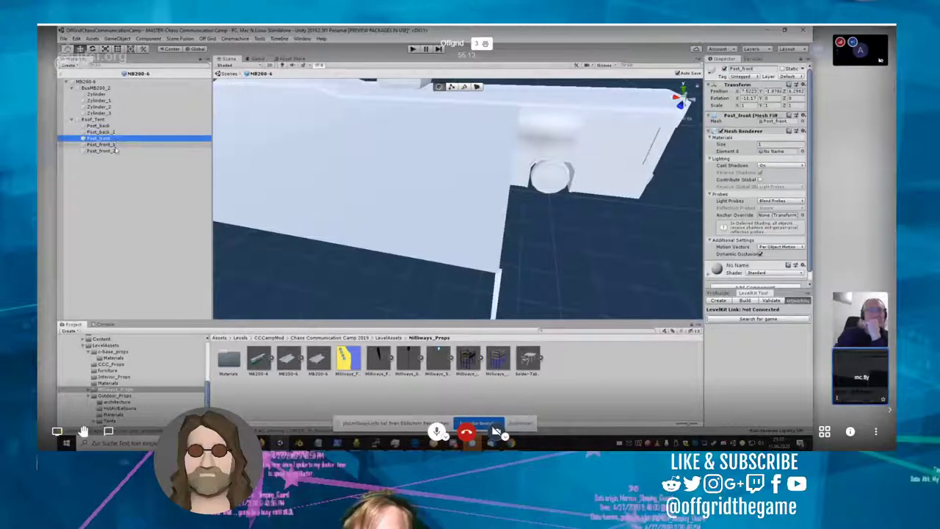
left_click(111, 144)
Step: Add a Box Collider to Post_front_2 of the roof tent and enable editing of its bounding volume
left_click(110, 150)
key("f")
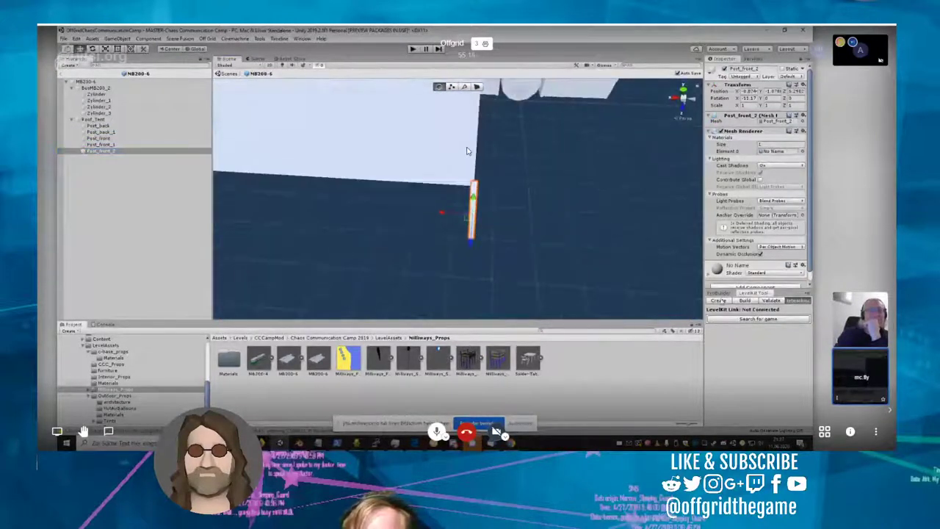
left_click(755, 278)
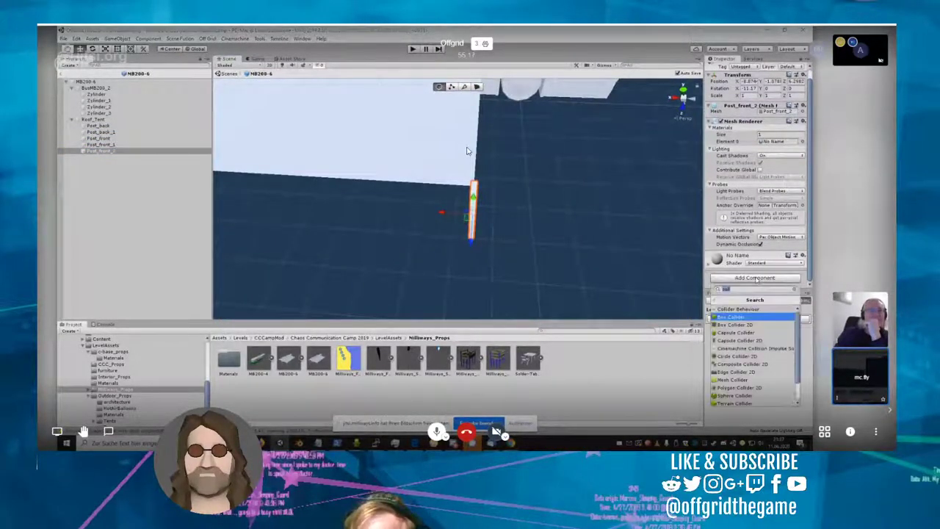
left_click(739, 317)
left_click(763, 265)
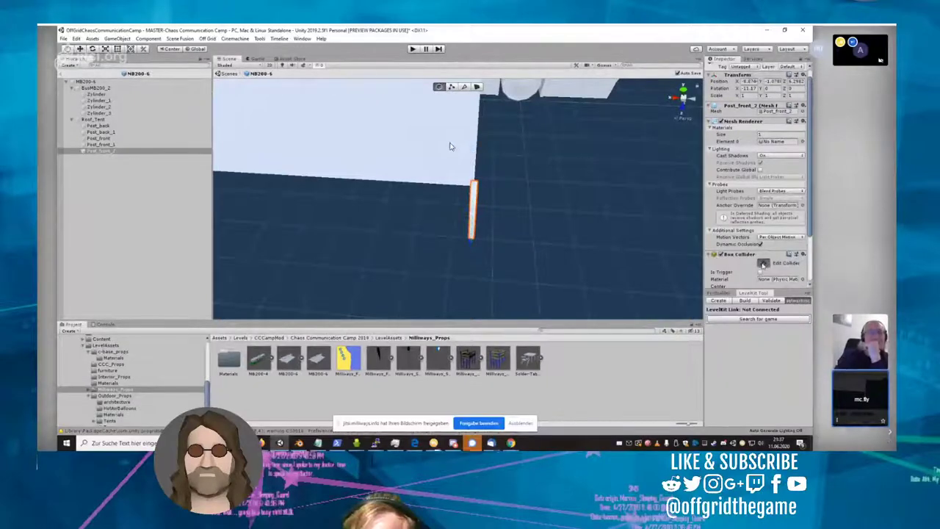
scroll(376, 188, "up", 3)
scroll(489, 217, "down", 5)
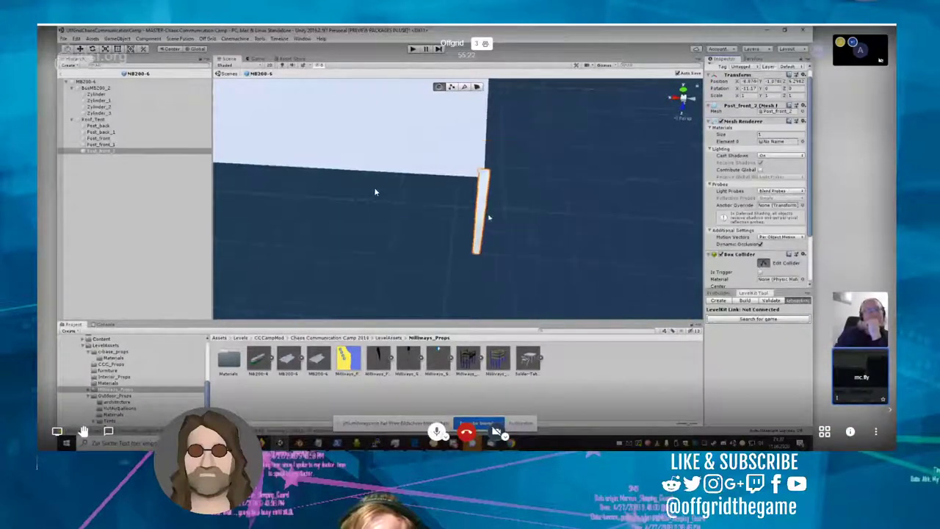
Step: Add a Box Collider to Post_front_1 of the roof tent and enable editing of its bounding volume
right_click_drag(526, 239, 432, 188)
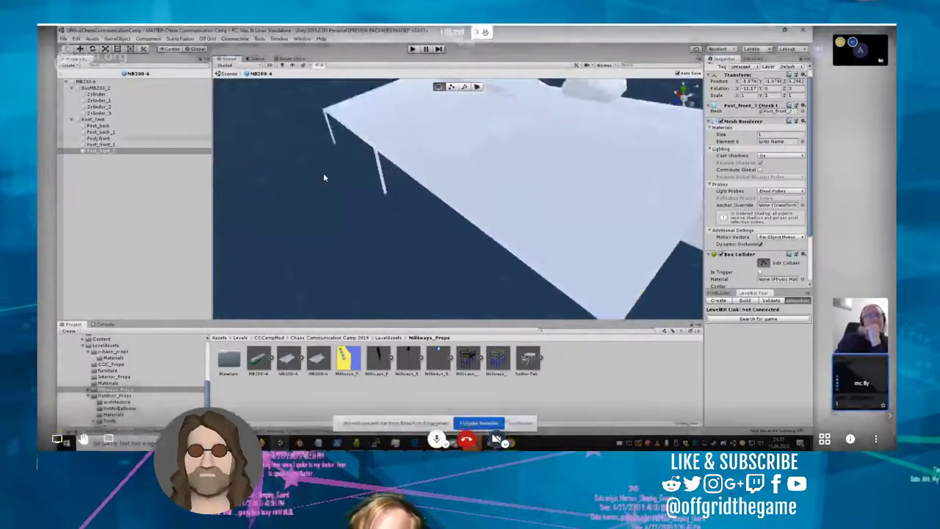
left_click(109, 146)
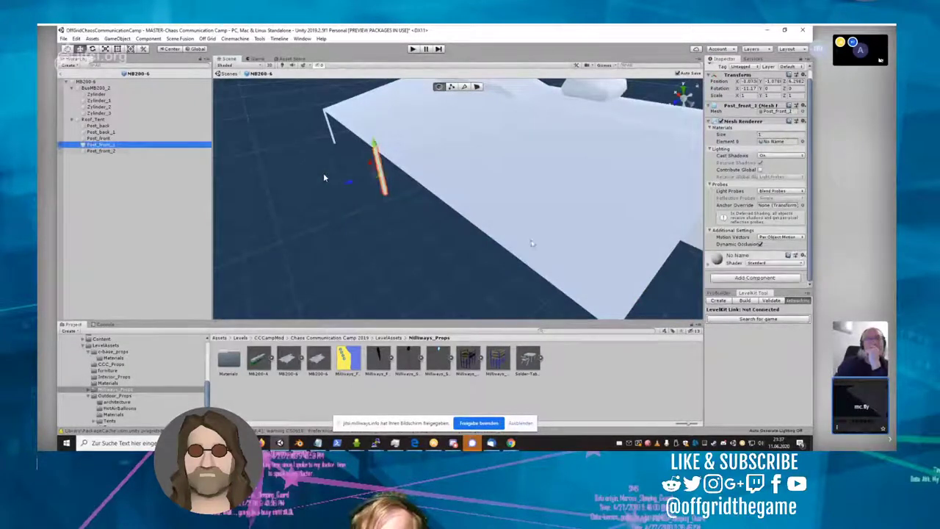
left_click(740, 277)
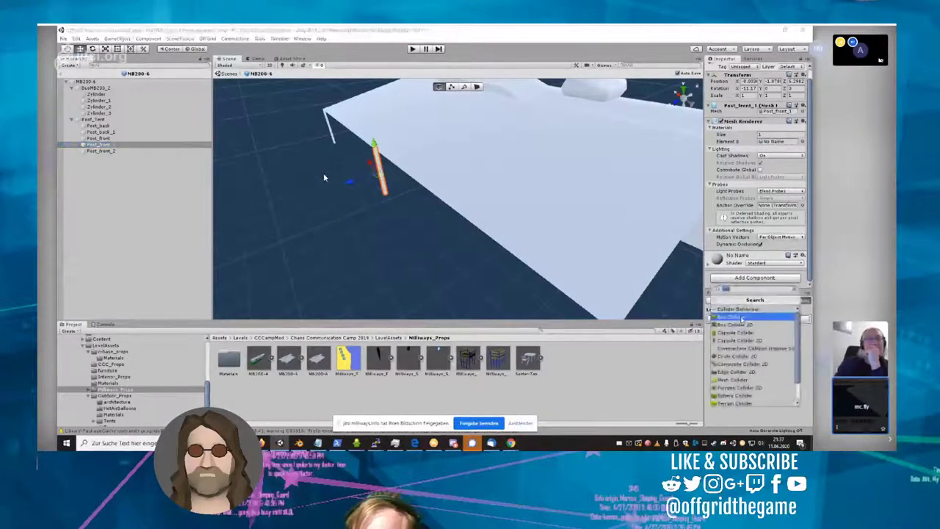
left_click(740, 319)
left_click(323, 173)
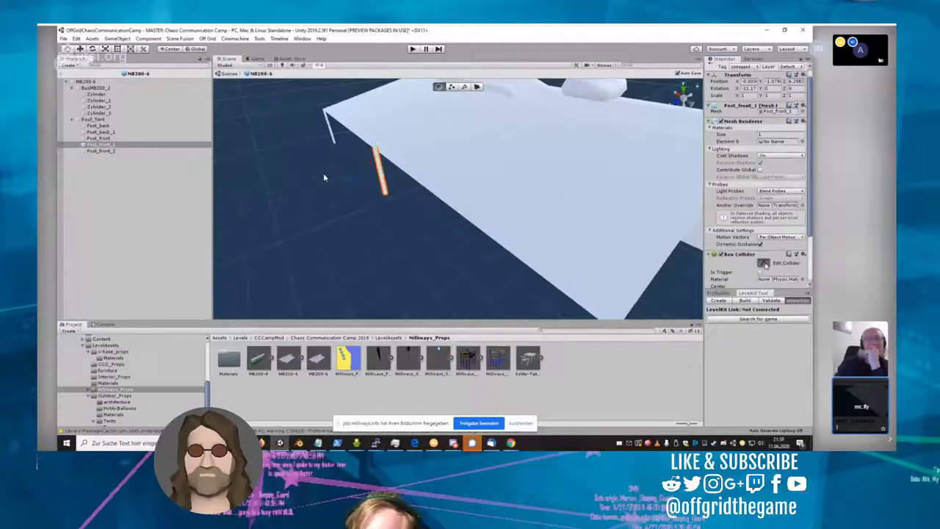
Step: Add a Box Collider to Post_front at the tent roof's corner and check its bounding volume
double_click(98, 138)
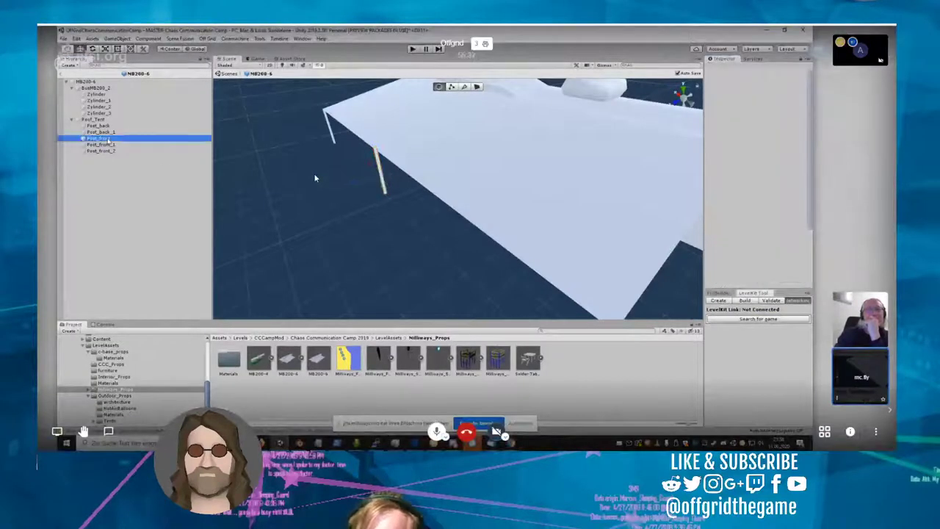
key("ctrl+shift+a")
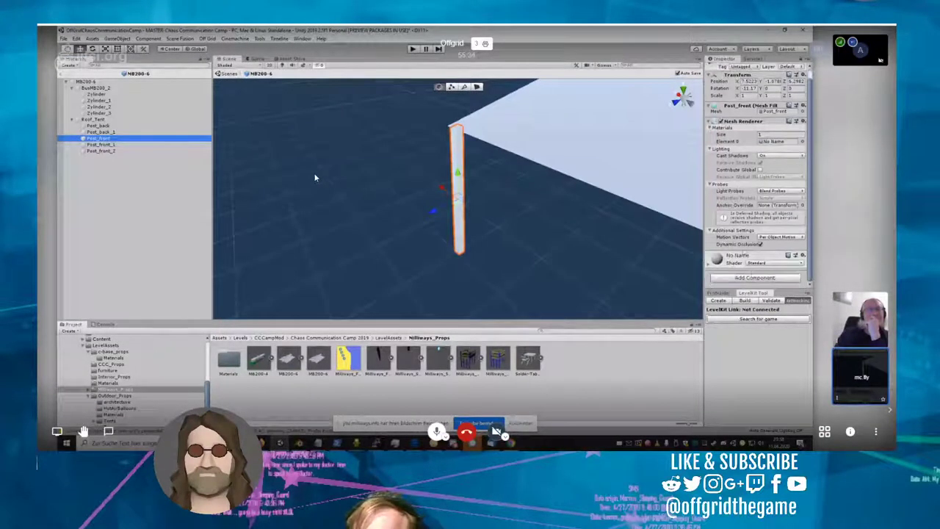
key("Return")
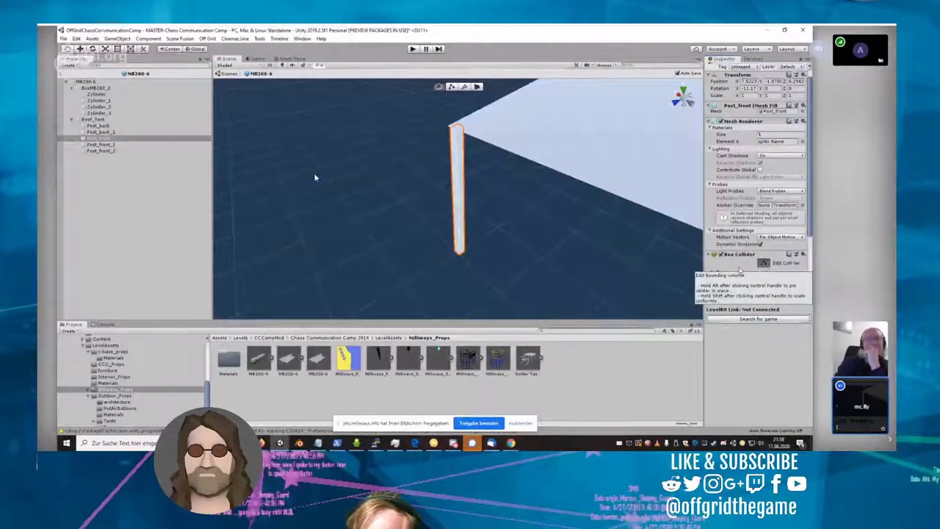
left_click(766, 264)
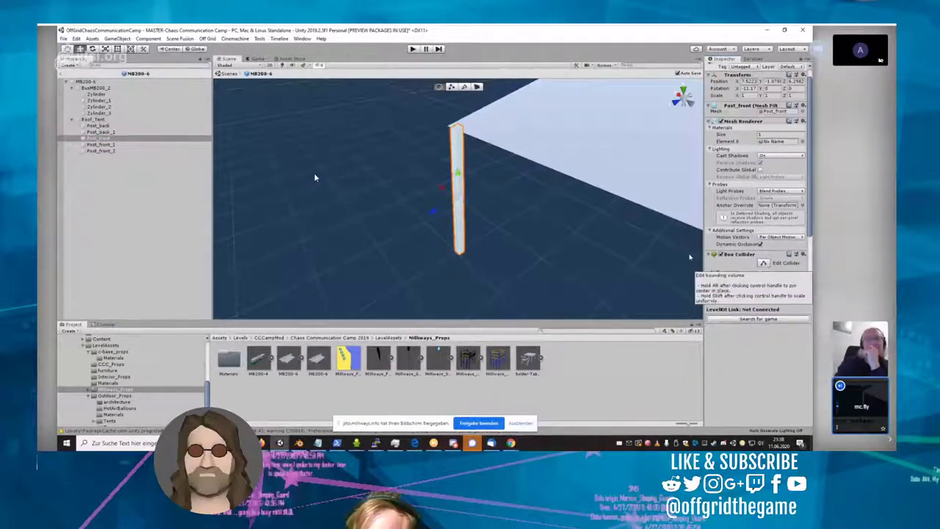
right_click_drag(566, 235, 626, 154)
Step: Add a Box Collider to Post_back_1 of the roof tent and check its bounding volume
left_click(174, 147)
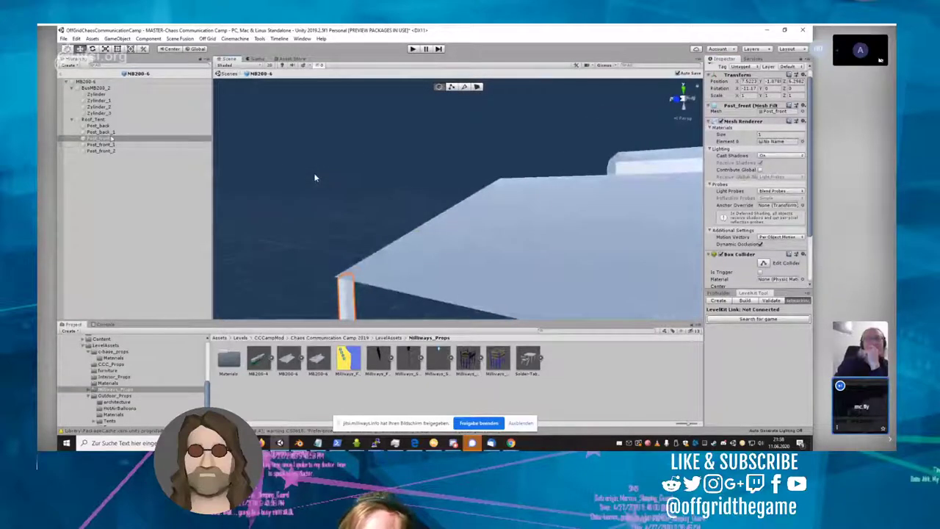
double_click(174, 132)
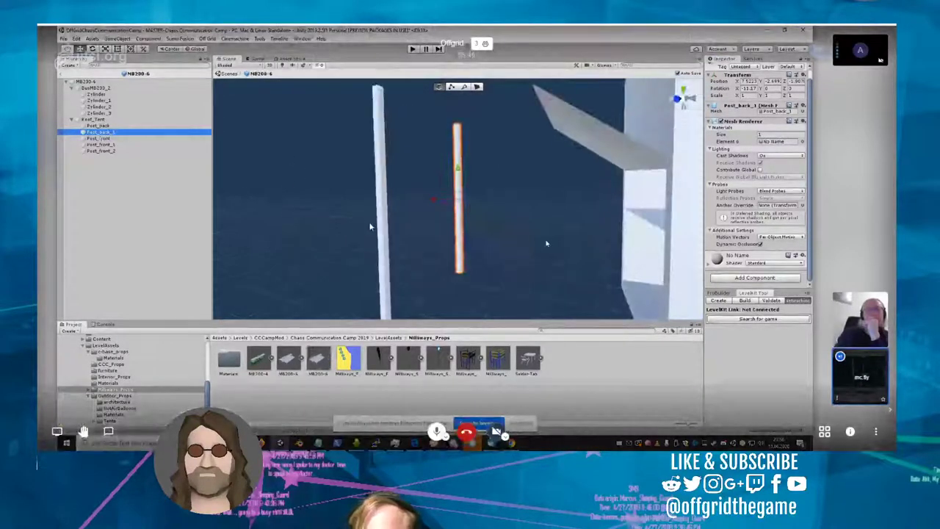
left_click(777, 279)
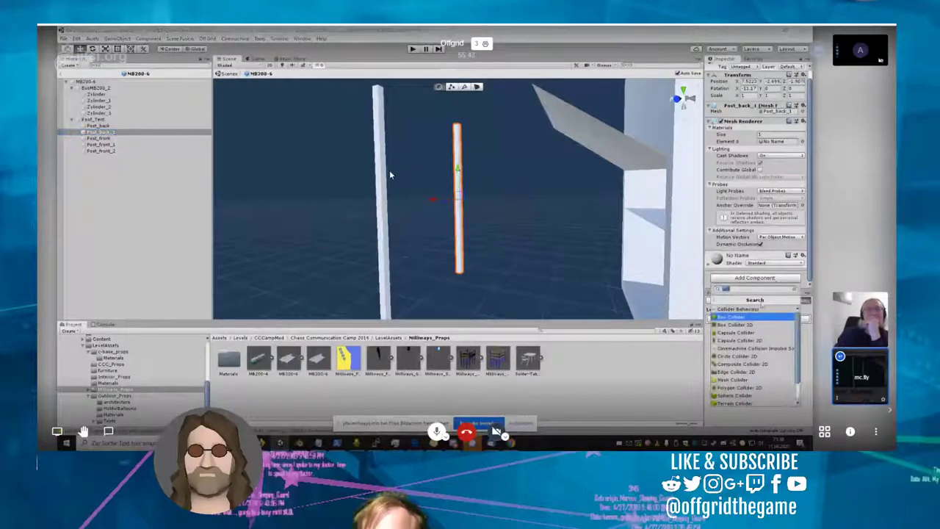
left_click(754, 318)
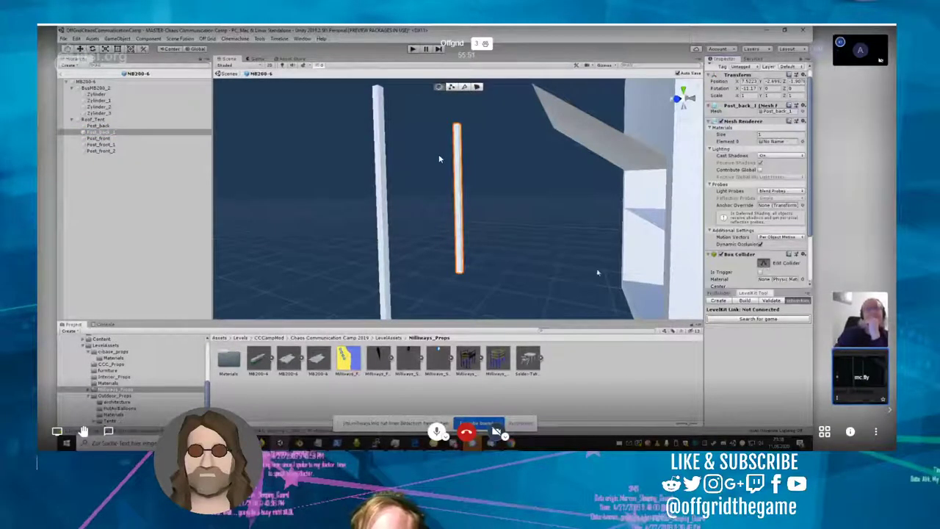
left_click(472, 162)
Step: Add a Box Collider to Post_back of the roof tent and enable editing of its bounding volume
double_click(133, 125)
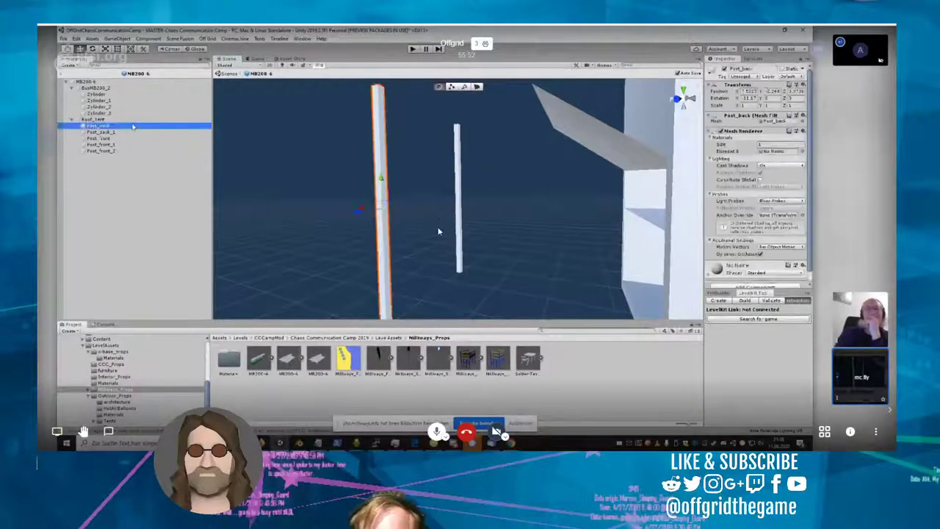
scroll(756, 220, "down", 1)
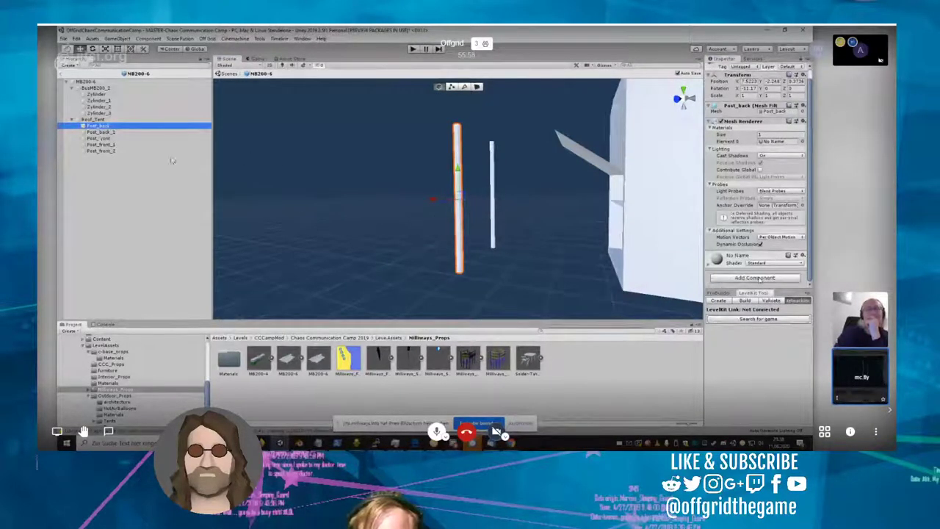
left_click(755, 280)
left_click(734, 317)
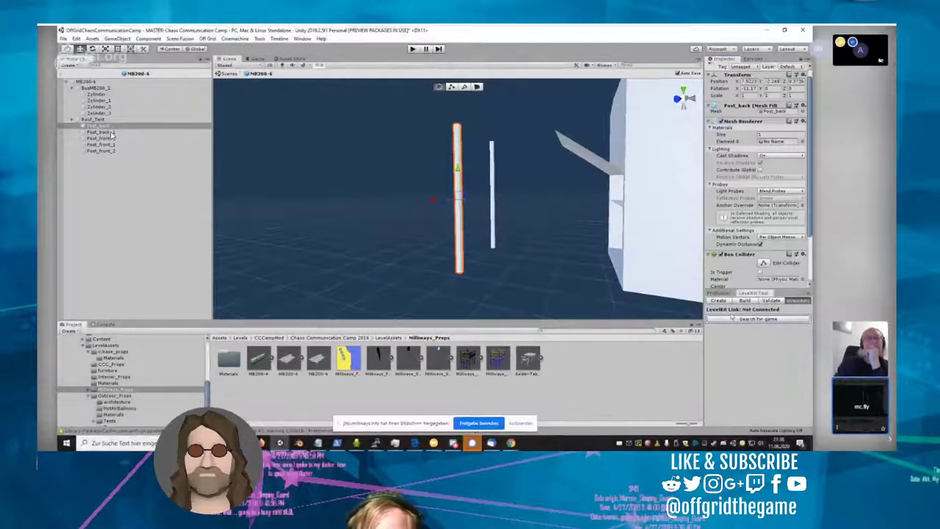
left_click(764, 263)
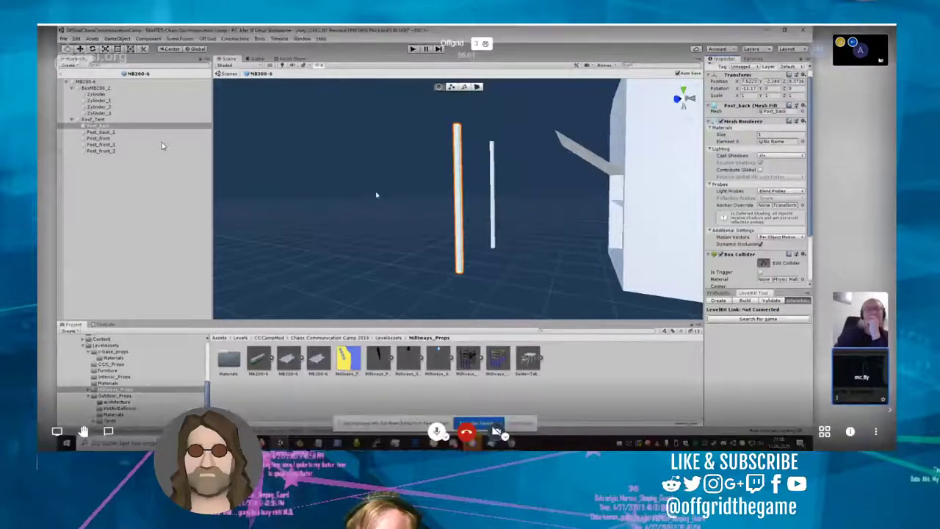
Step: Examine Roof_Tent and the wheel Zylinder_3, and frame the whole MB200-6 bus from its root object
left_click(94, 119)
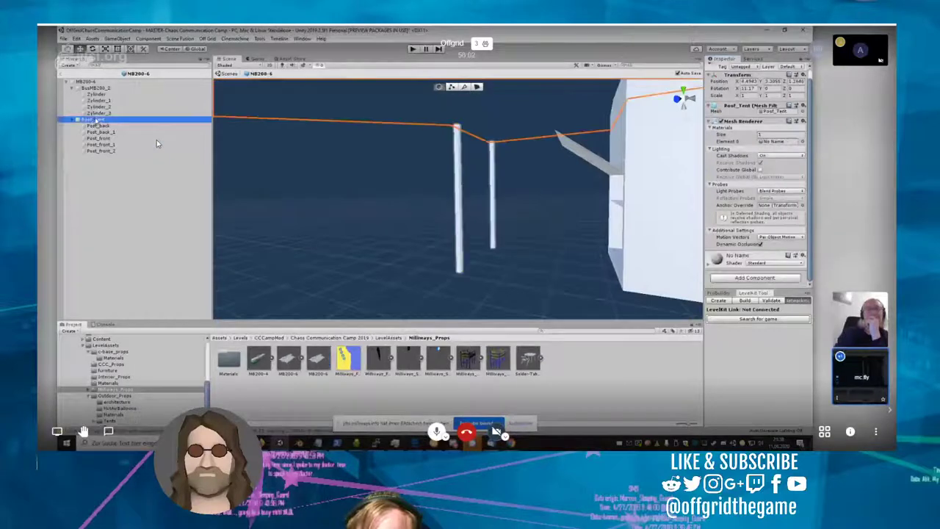
double_click(100, 114)
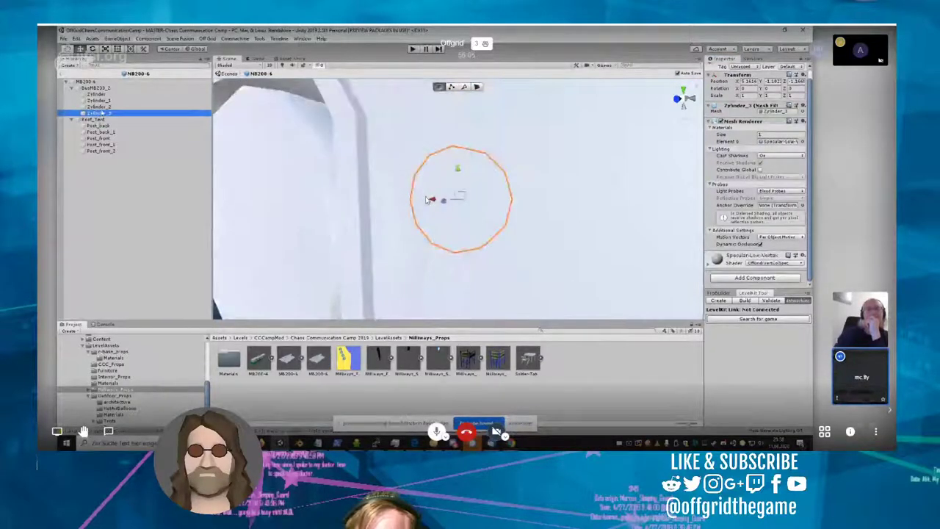
key("Up")
key("Up")
key("Up")
key("Up")
key("Up")
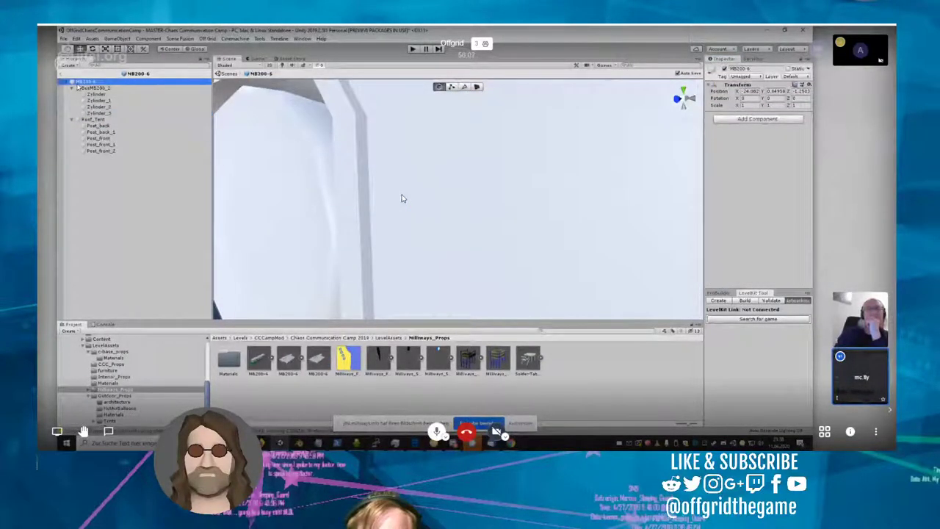
double_click(78, 83)
right_click_drag(357, 103, 377, 157)
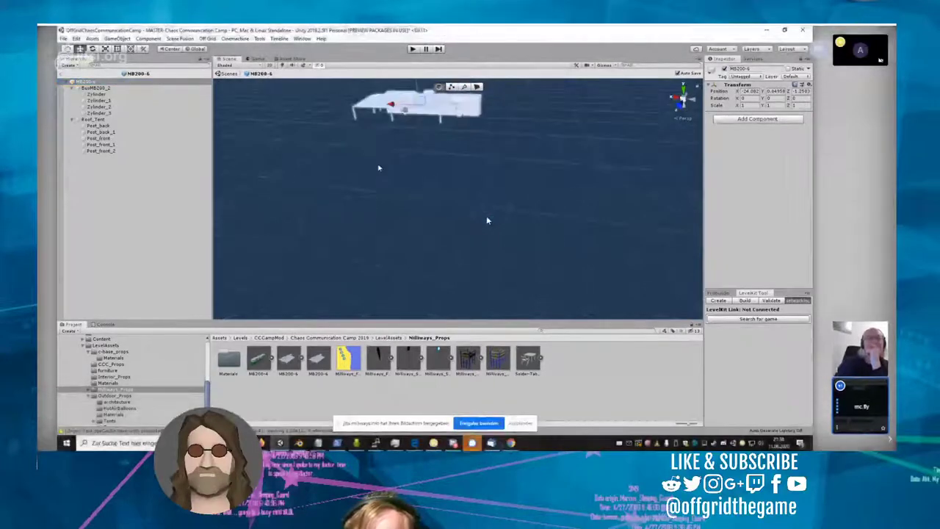
Step: Leave the MB200-6 prefab's editing mode and return to the MASTER-Chaos Communication Camp scene
right_click_drag(411, 197, 431, 209)
scroll(405, 155, "up", 3)
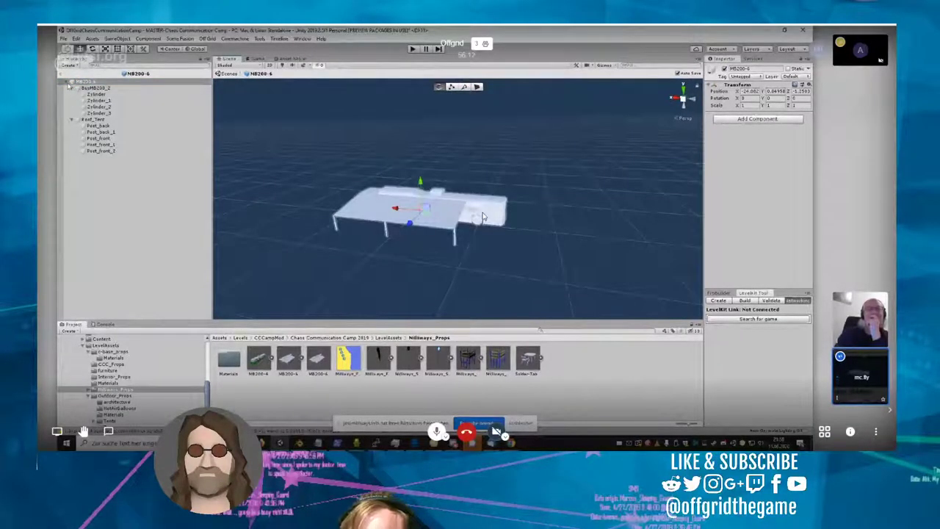
left_click(61, 74)
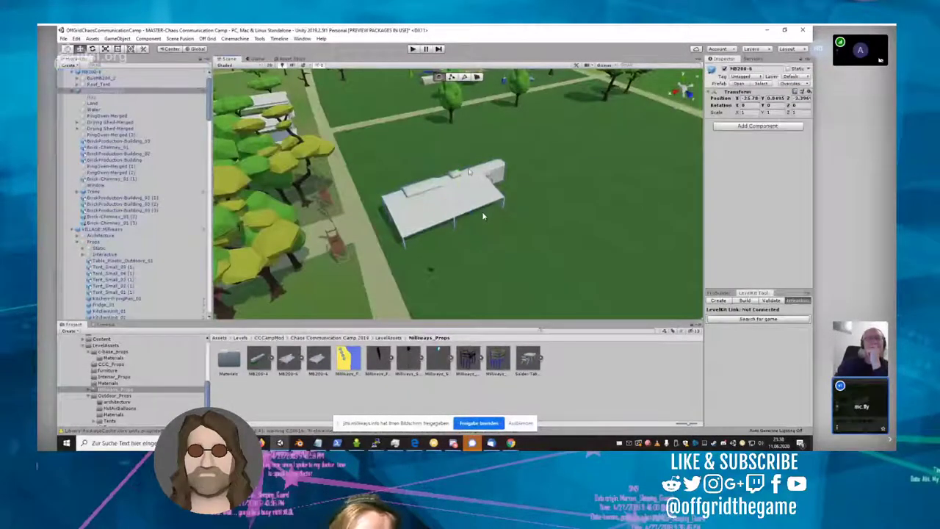
Step: Rotate the MB200-6 root object in the scene and set its Y rotation to 90
left_click(483, 216)
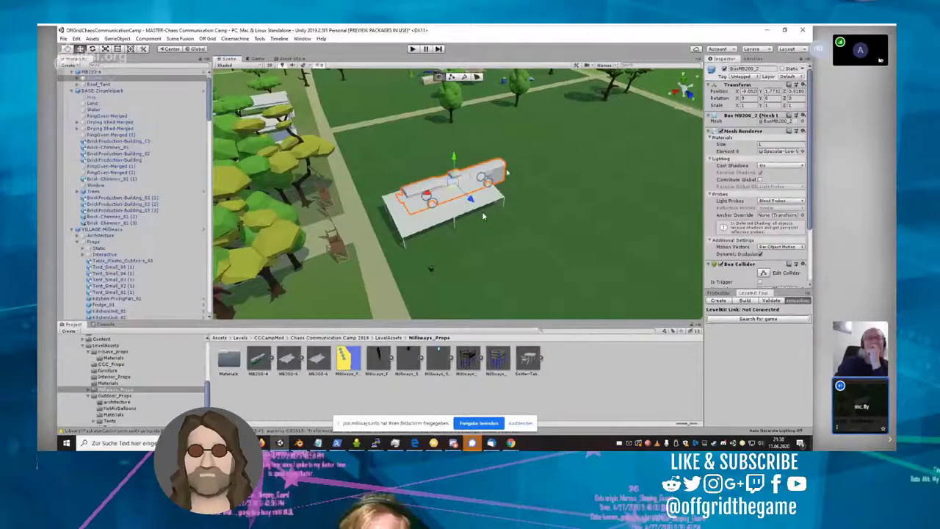
left_click(100, 85)
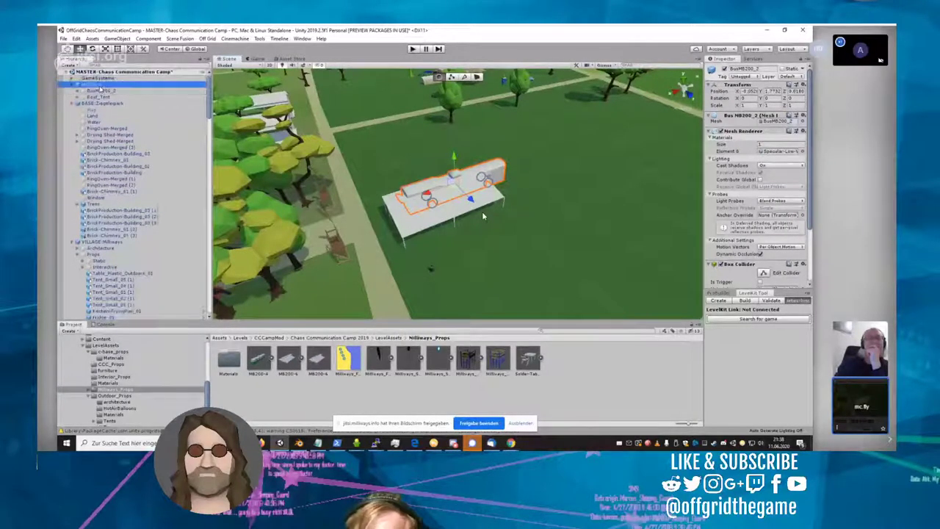
key("e")
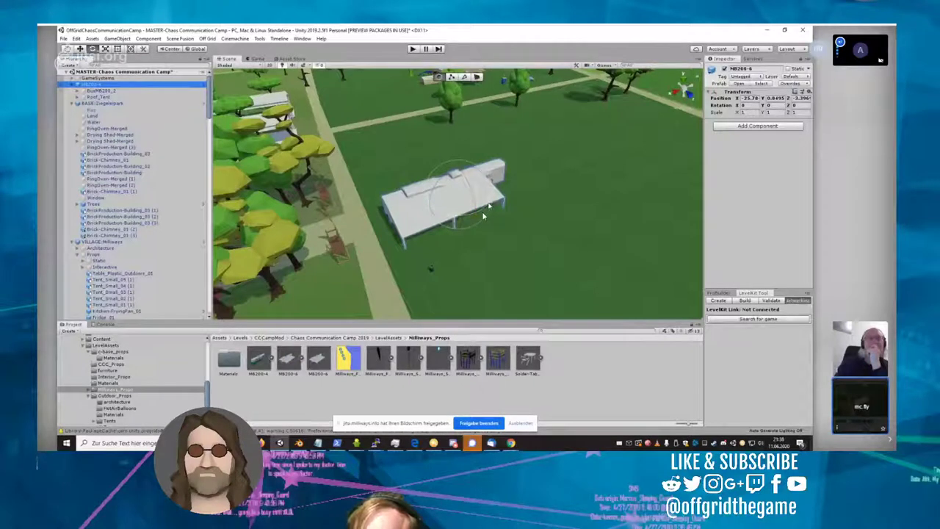
left_click_drag(481, 211, 386, 224)
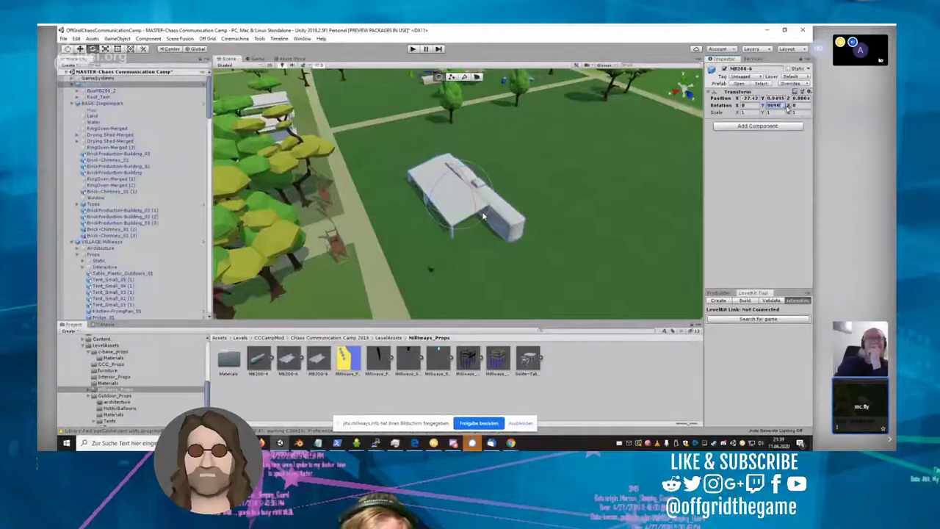
type("90900")
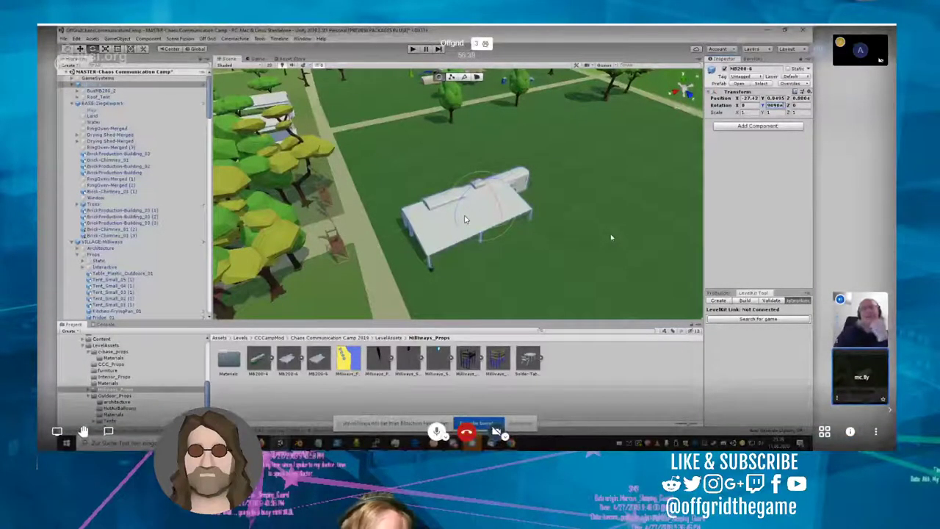
key("BackSpace")
key("BackSpace")
key("BackSpace")
key("BackSpace")
type("0")
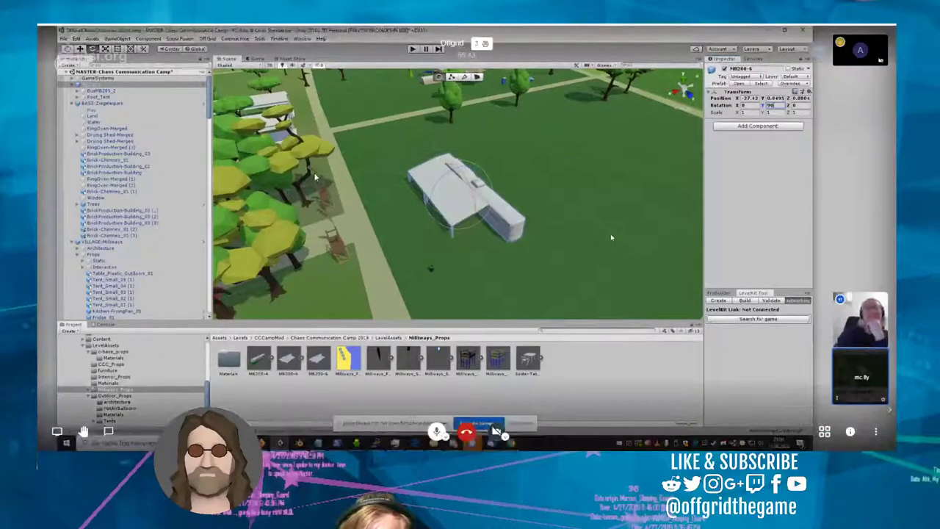
Step: Move the rotated MB200-6 bus along its X axis towards the path beside the trees
left_click(286, 222)
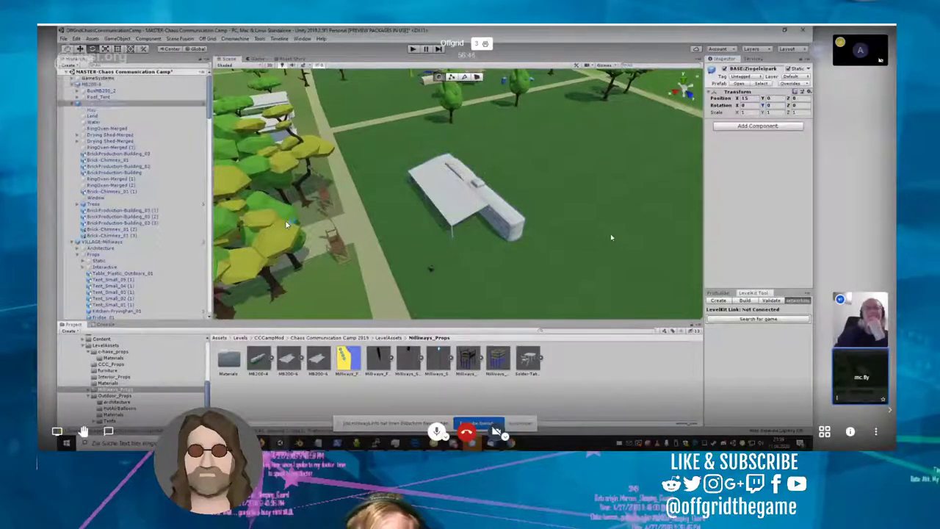
left_click(439, 191)
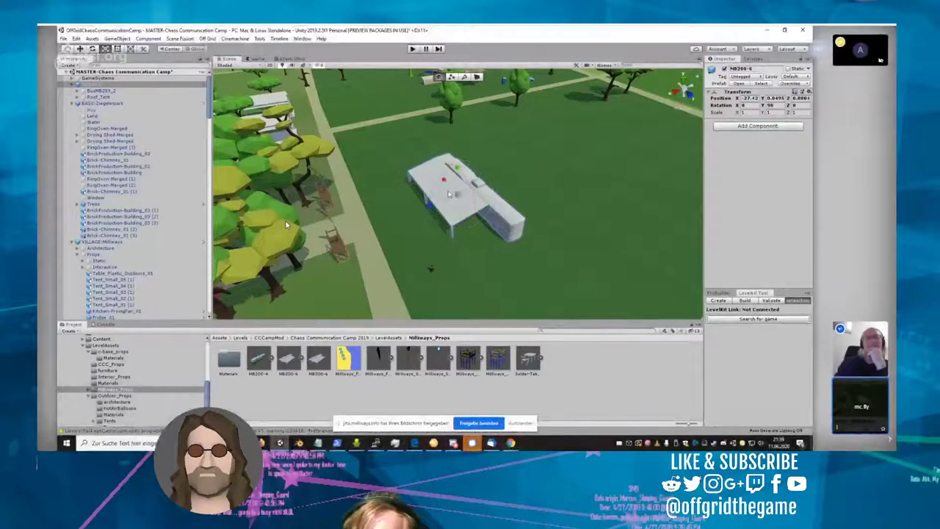
key("w")
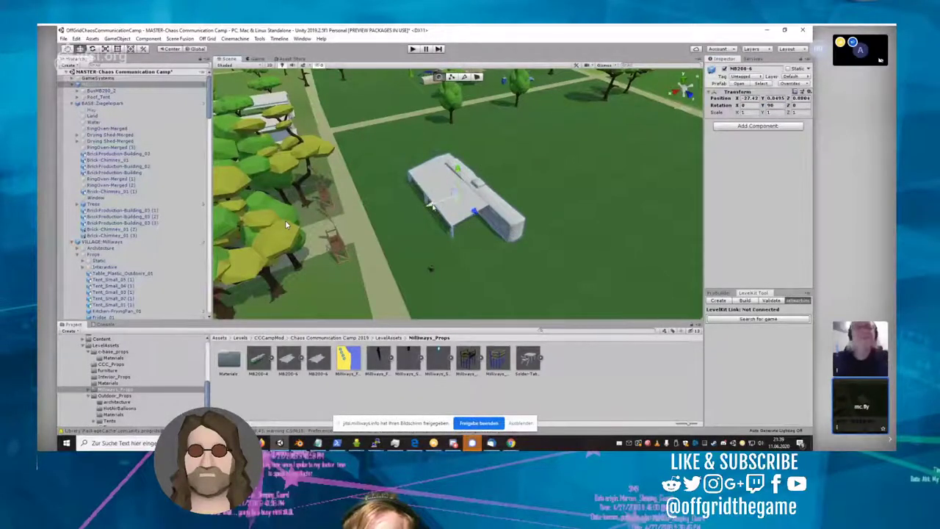
left_click_drag(431, 205, 410, 219)
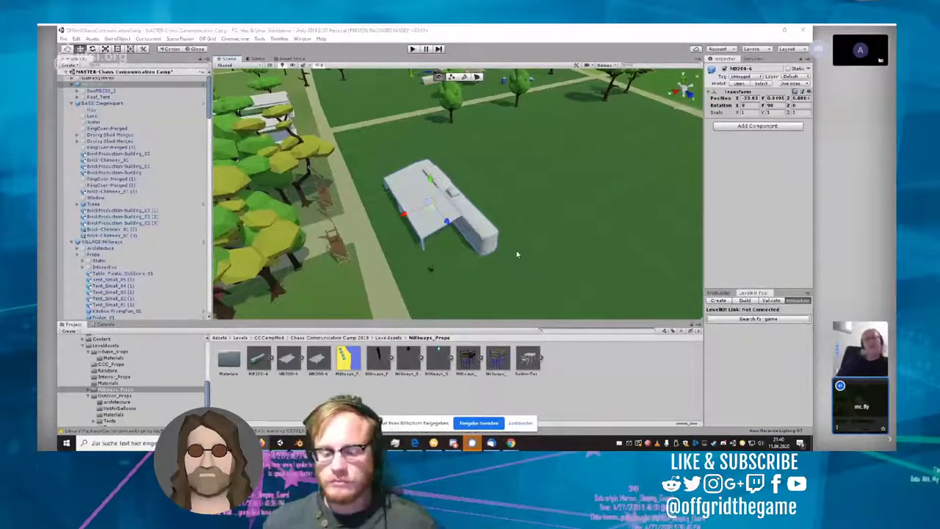
right_click_drag(517, 254, 456, 260)
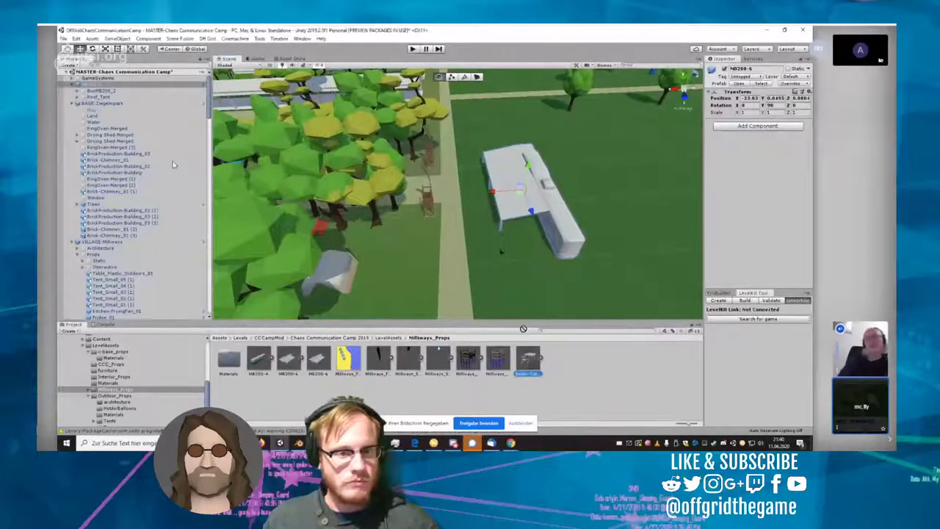
left_click_drag(528, 359, 539, 343)
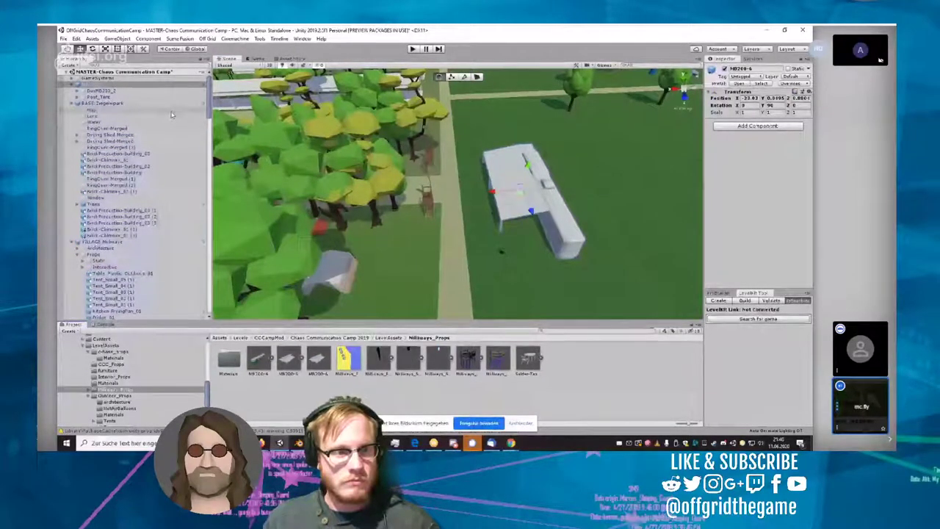
Step: Delete the MB200-6 instance from the scene root and collapse the expanded groups above VILLAGE_Milliways
right_click(88, 85)
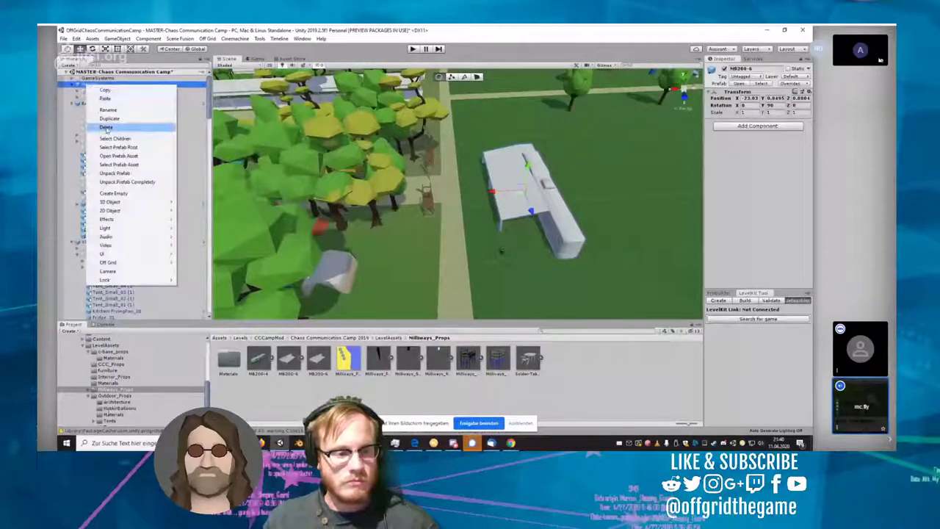
left_click(107, 127)
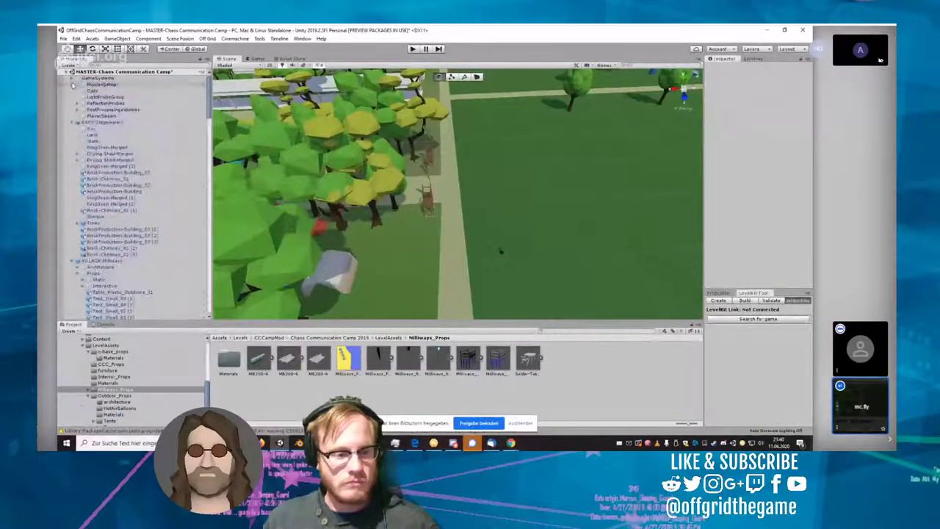
left_click(71, 85)
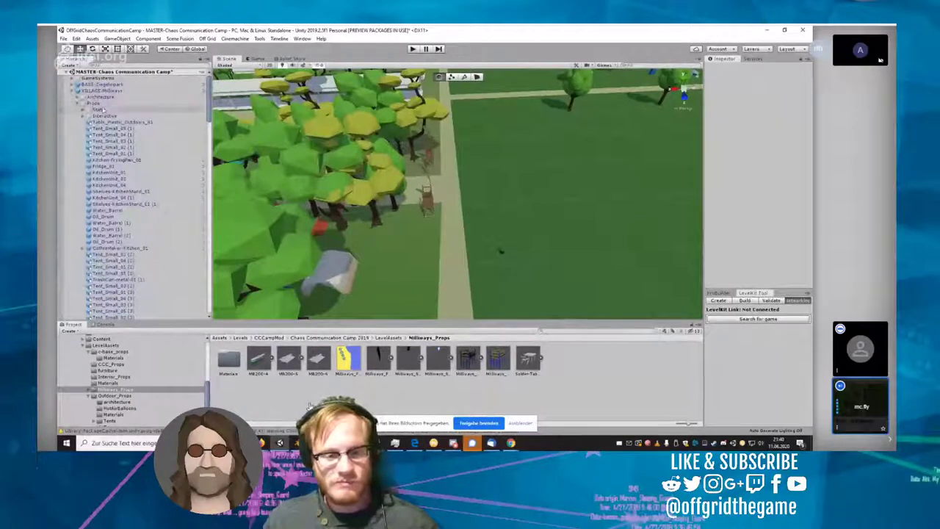
Step: Try adding the MB200-6 prefab under Interactive in the Props of VILLAGE_Milliways, and delete that instance
left_click(85, 103)
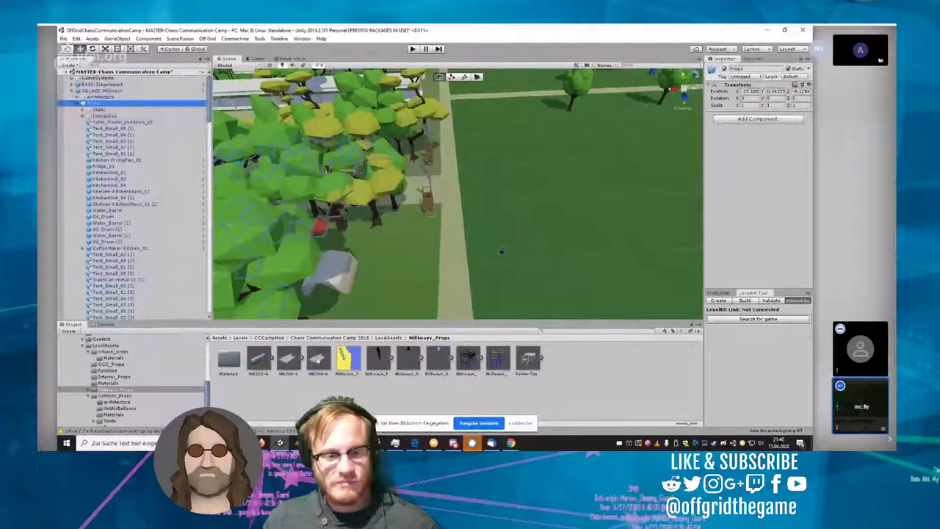
left_click_drag(318, 360, 110, 111)
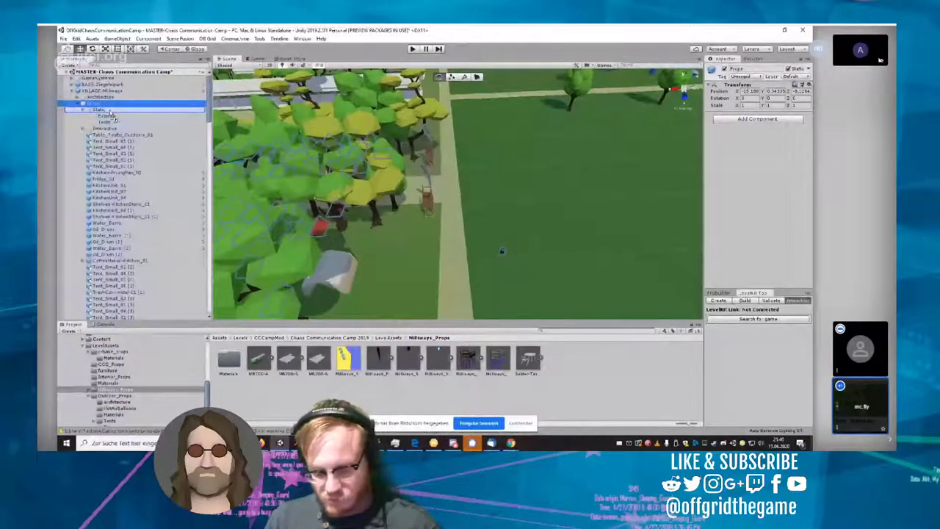
left_click_drag(110, 113, 118, 130)
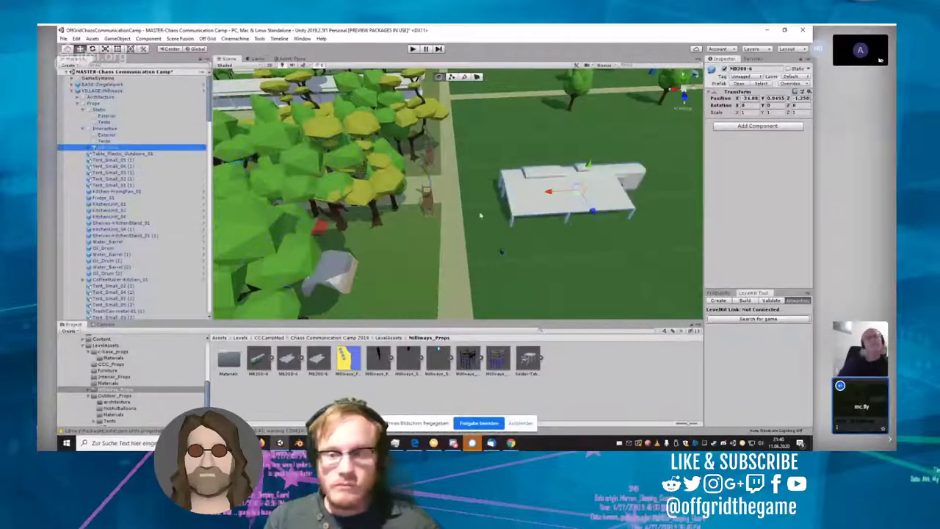
left_click(775, 105)
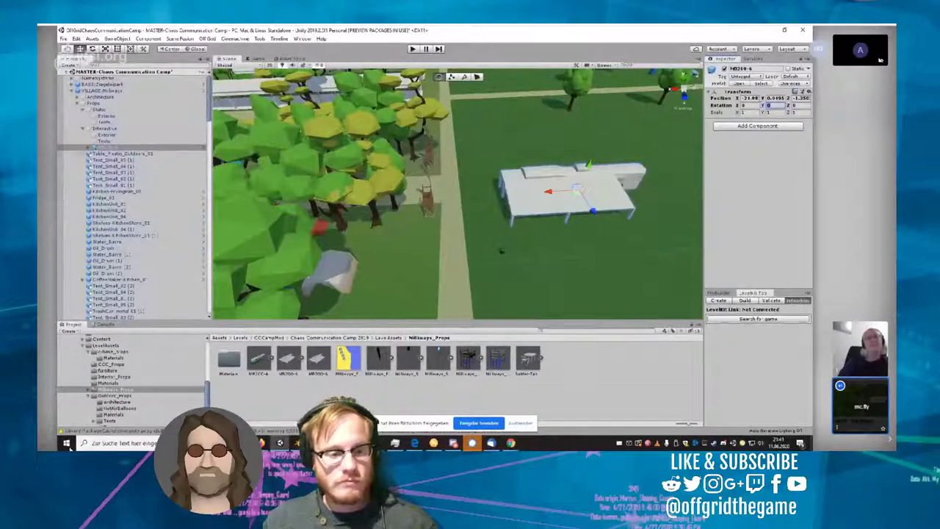
right_click(103, 148)
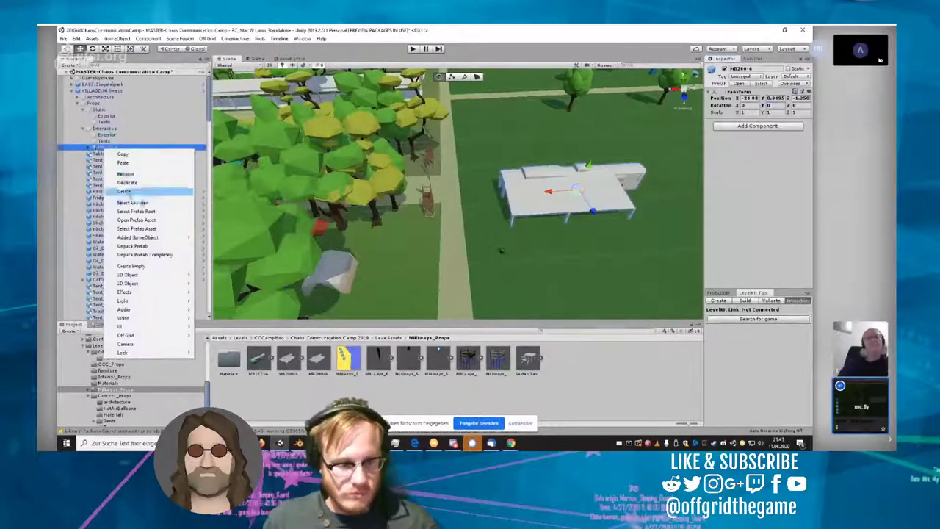
left_click(121, 193)
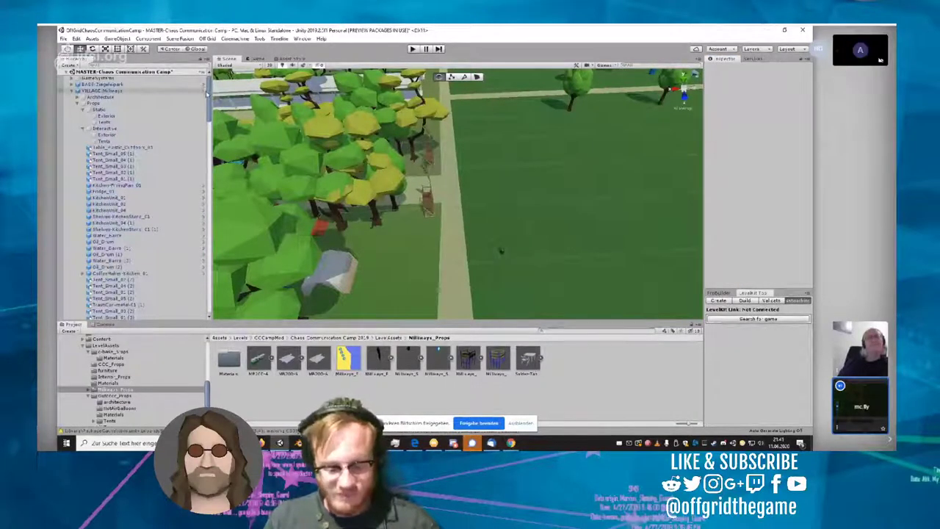
Step: Open the VILLAGE_Milliways prefab for editing and place an MB200-6 prefab on the open ground beside the outdoor tables
left_click(204, 91)
right_click_drag(468, 176, 402, 207)
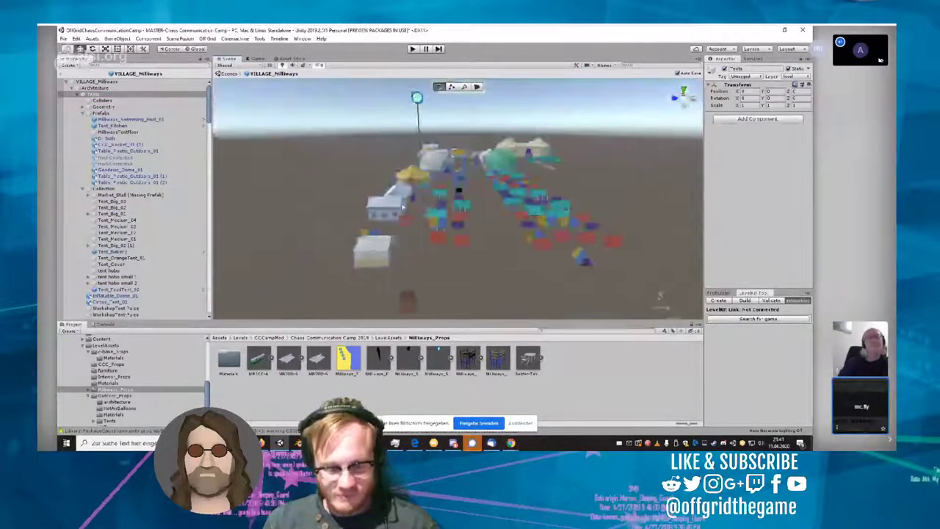
scroll(401, 208, "up", 3)
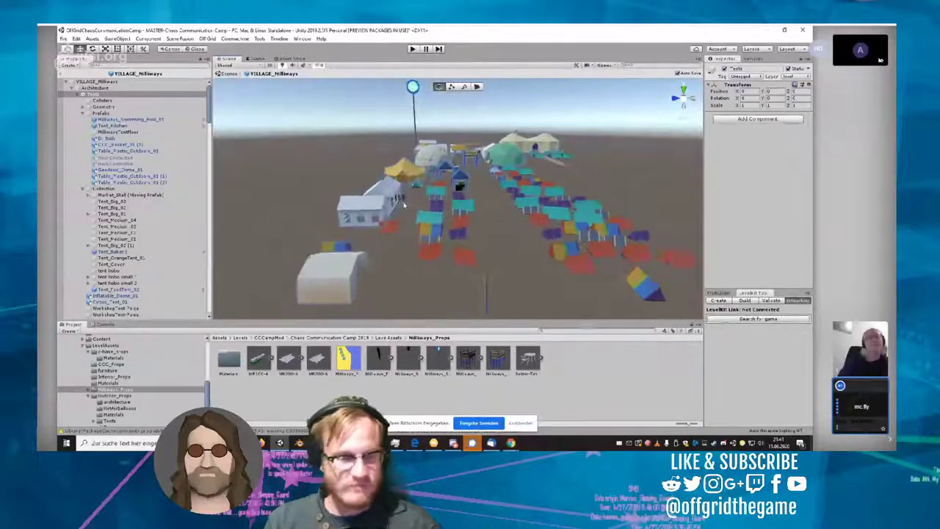
right_click_drag(401, 199, 540, 258)
scroll(490, 256, "down", 5)
left_click_drag(317, 363, 544, 187)
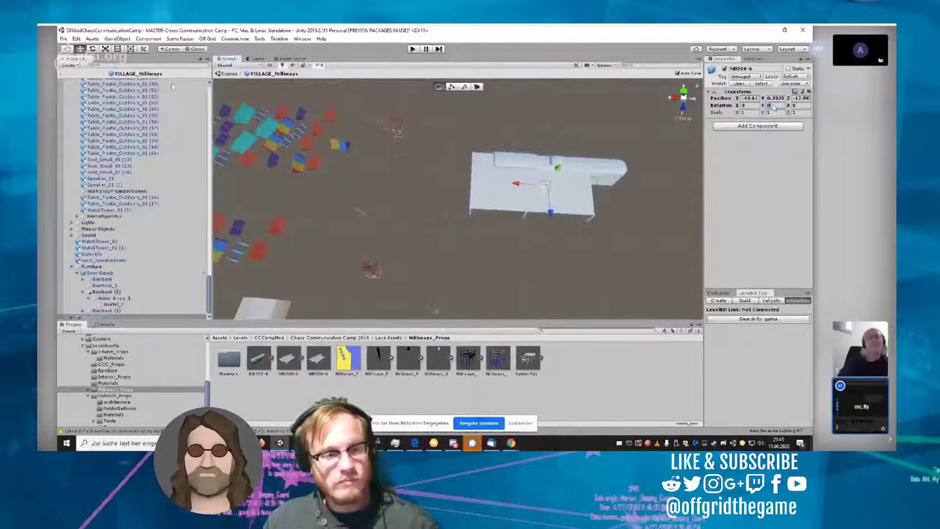
Step: Set the placed MB200-6's Y rotation to 90, move it along Z to about -11.5, and return to the main scene
type("90")
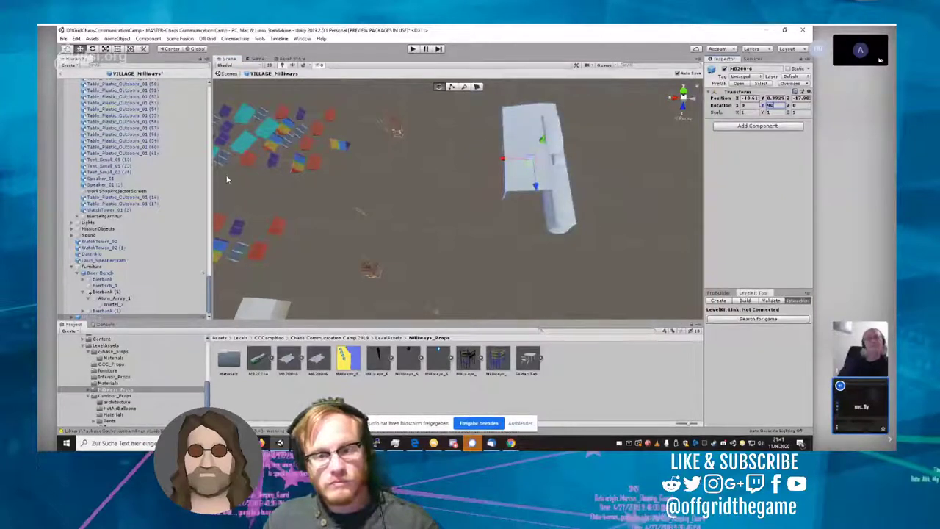
left_click_drag(536, 186, 539, 226)
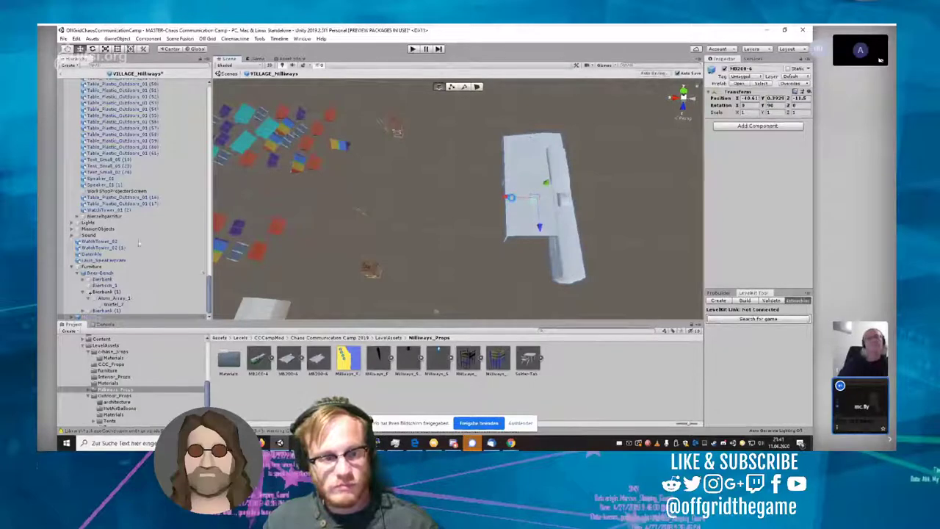
left_click(475, 194)
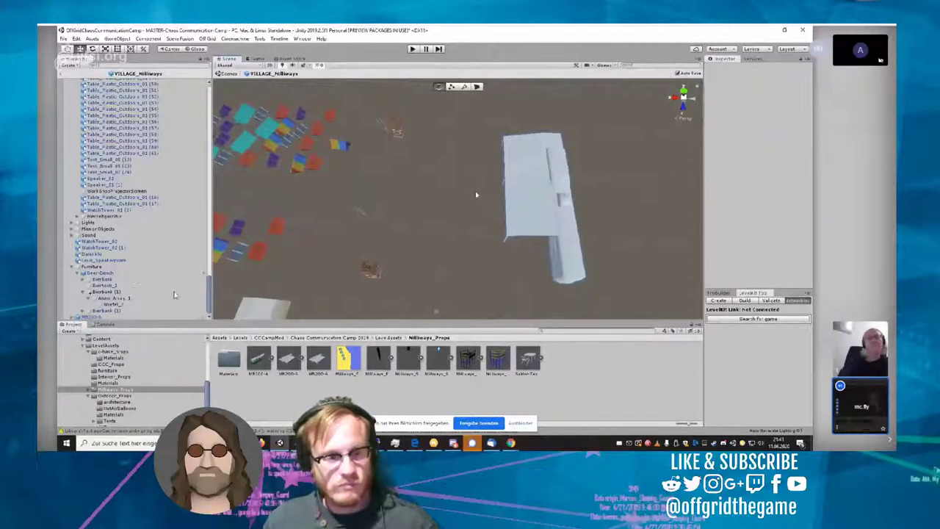
left_click(562, 207)
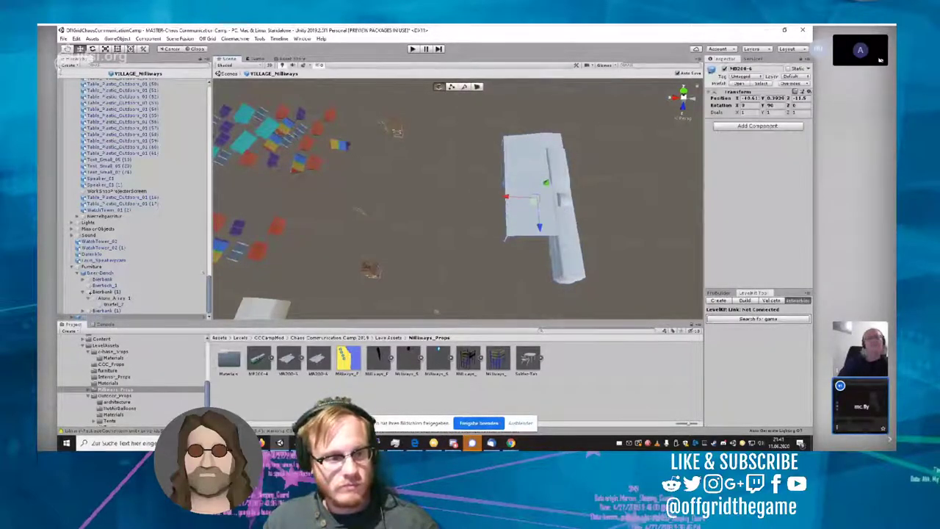
left_click(226, 74)
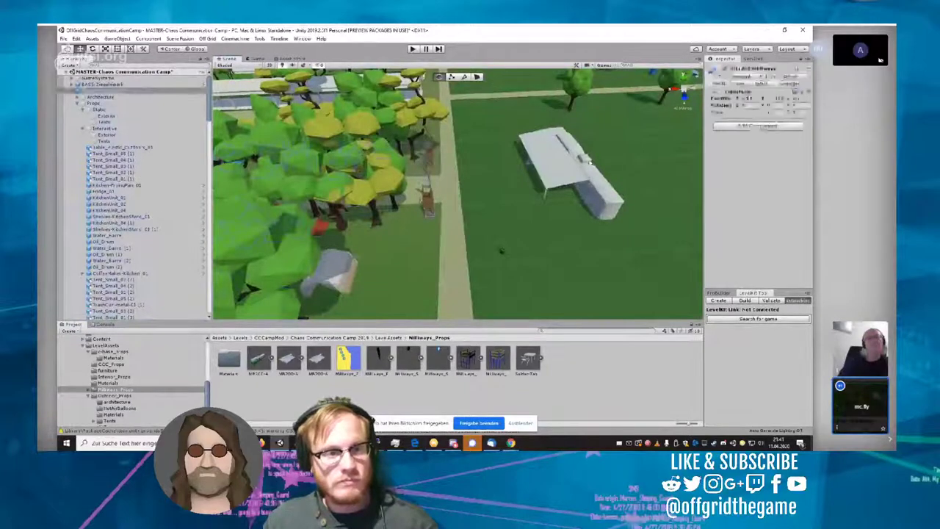
Step: Try moving the BusMB200_2 body sideways across the roof tent, and undo the move
left_click(585, 176)
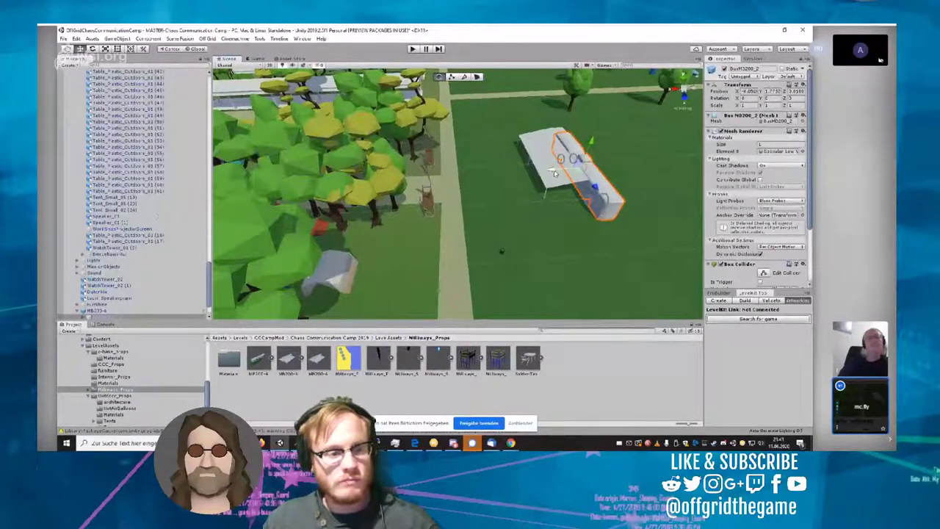
left_click_drag(549, 172, 516, 174)
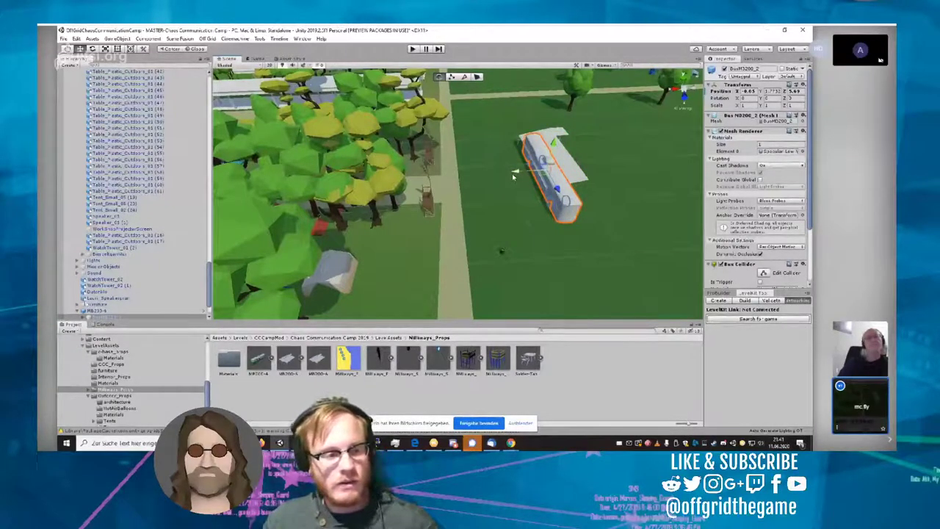
key("ctrl+z")
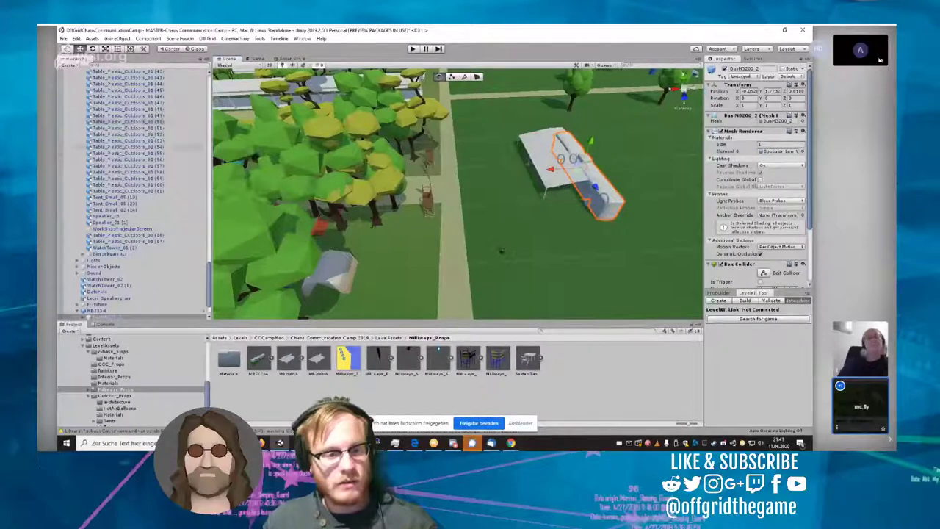
Step: Select the whole MB200-6 in the main scene and move it across the lawn to X about -37.3 and Z about -7.5
scroll(116, 209, "down", 2)
left_click(101, 273)
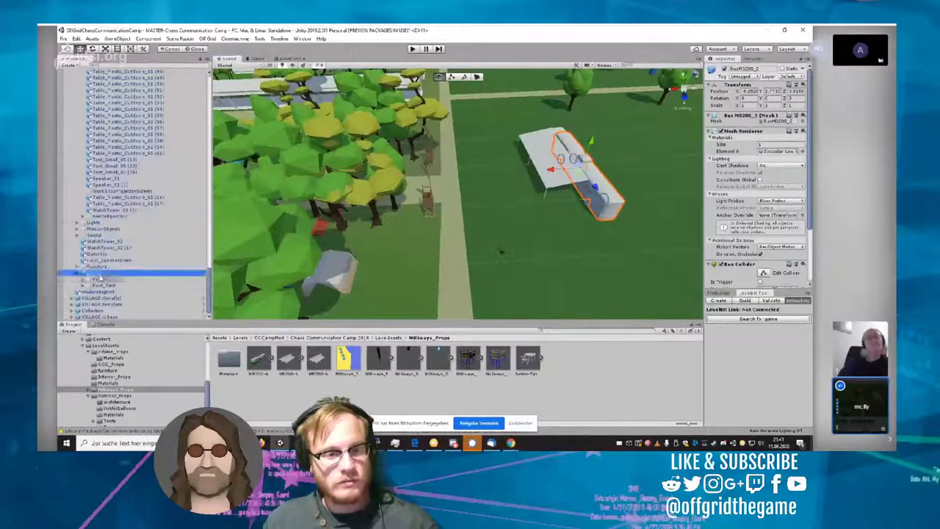
left_click_drag(530, 170, 558, 204)
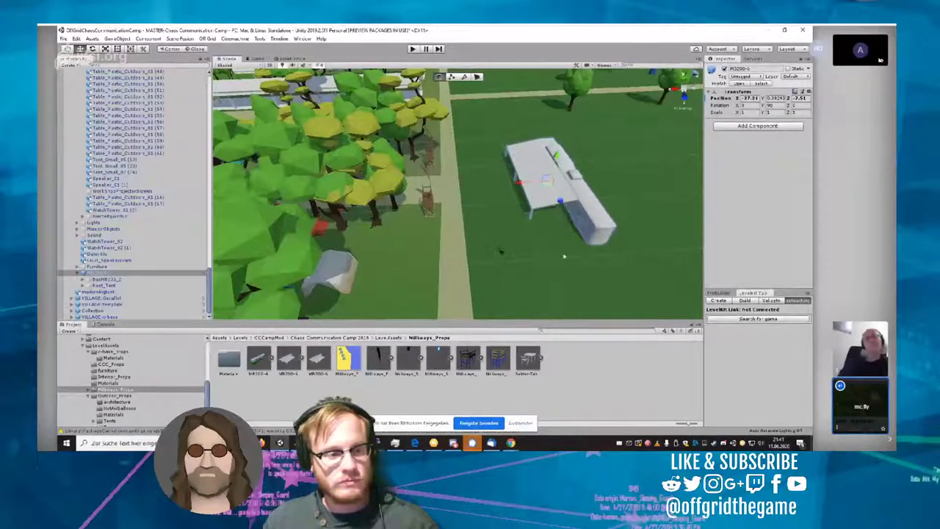
scroll(564, 257, "up", 8)
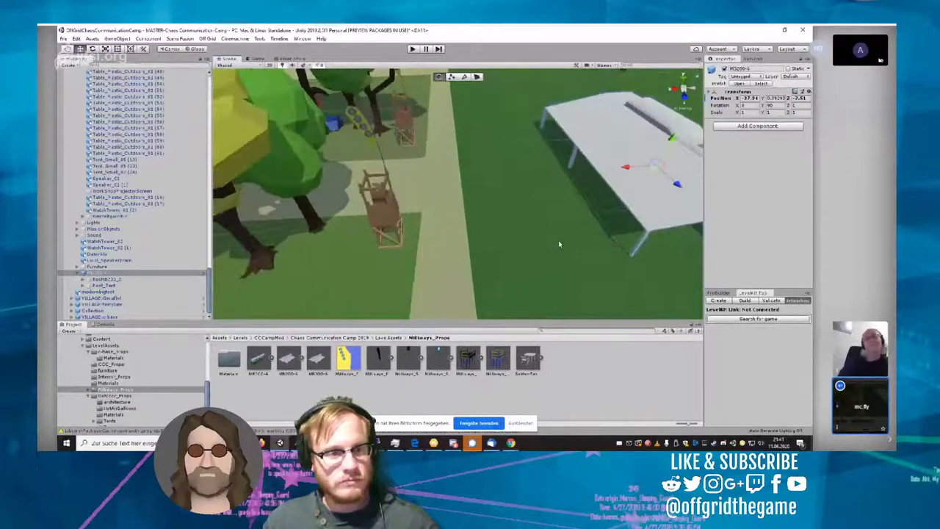
scroll(558, 244, "up", 1)
scroll(559, 244, "down", 2)
right_click_drag(559, 243, 651, 238)
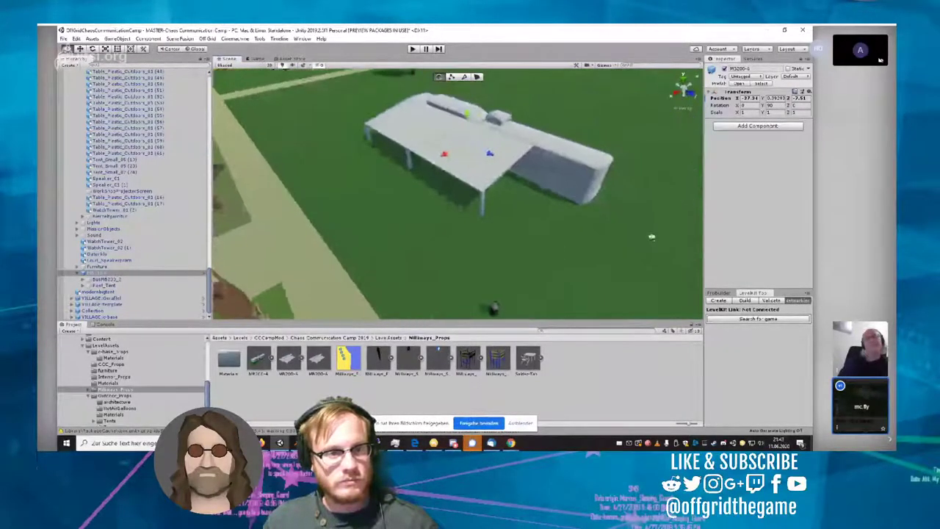
left_click_drag(651, 236, 631, 238, "alt")
scroll(135, 177, "up", 1)
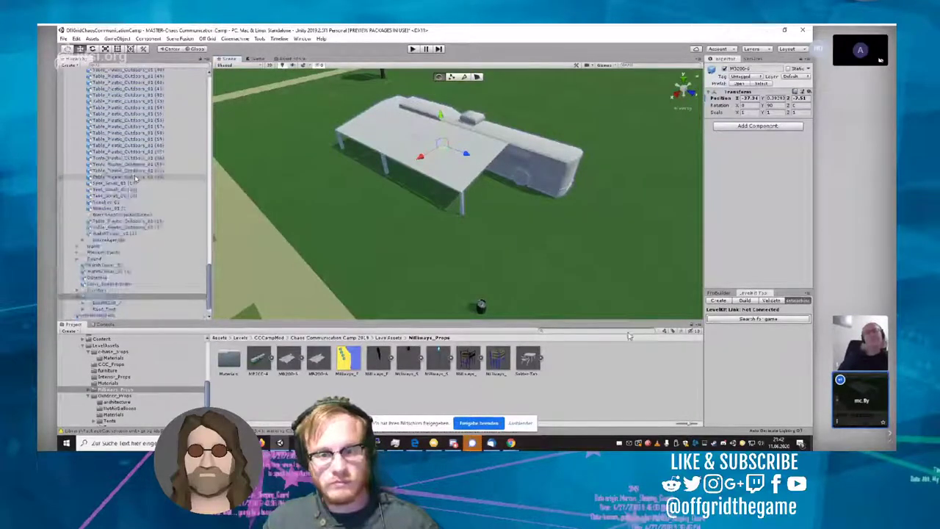
Step: Open the VILLAGE_Milliways prefab for editing and place a Solder-Table prefab on the ground near the end of the bus
scroll(137, 178, "up", 10)
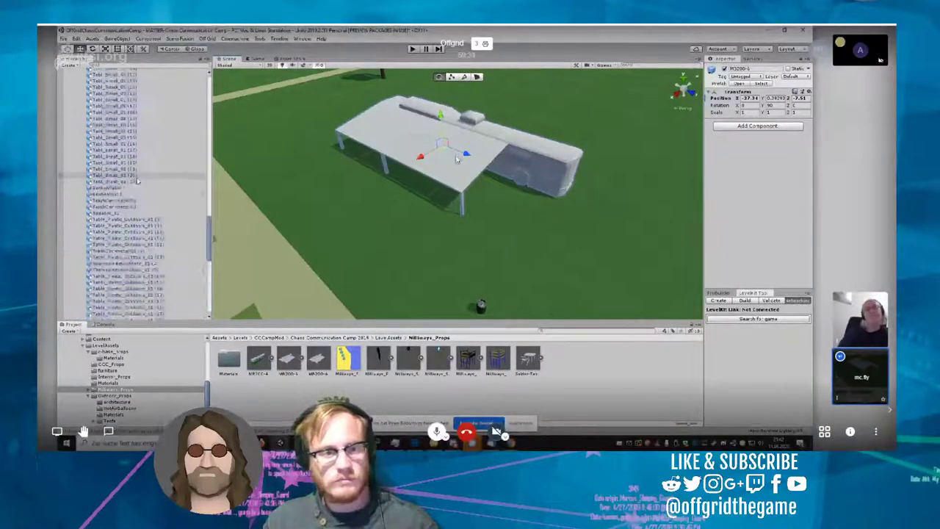
scroll(139, 183, "up", 10)
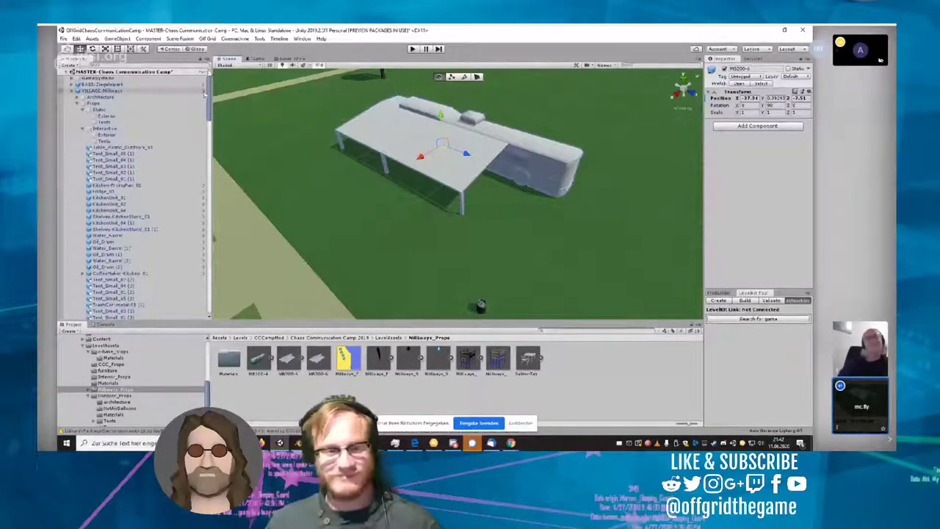
left_click(202, 91)
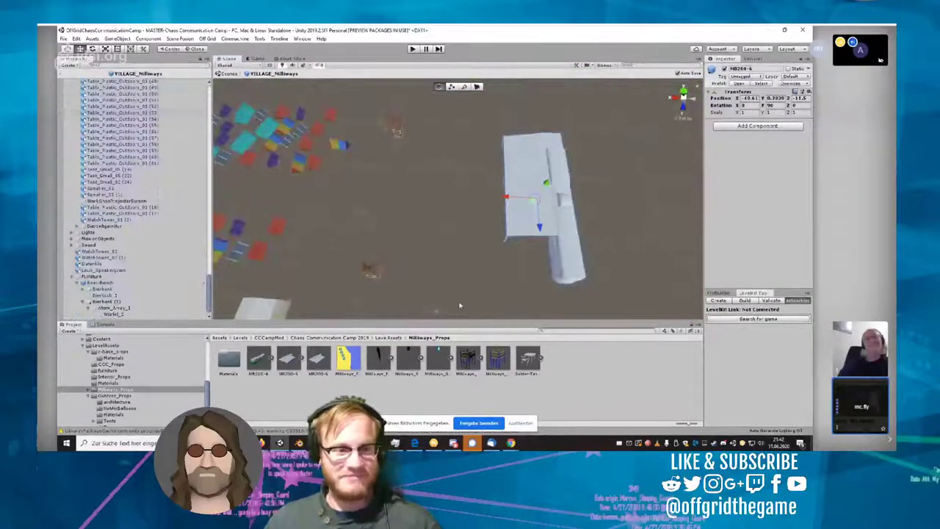
left_click_drag(526, 358, 513, 279)
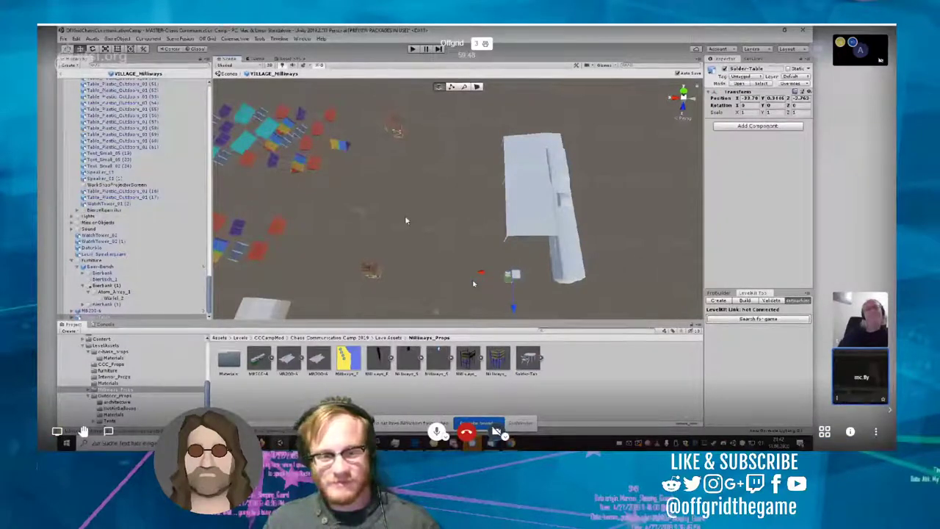
left_click(474, 284)
Step: Examine the placed Solder-Table up close and check which of its child objects make up the folding chair and the table
right_click_drag(474, 284, 594, 289)
scroll(492, 266, "up", 1)
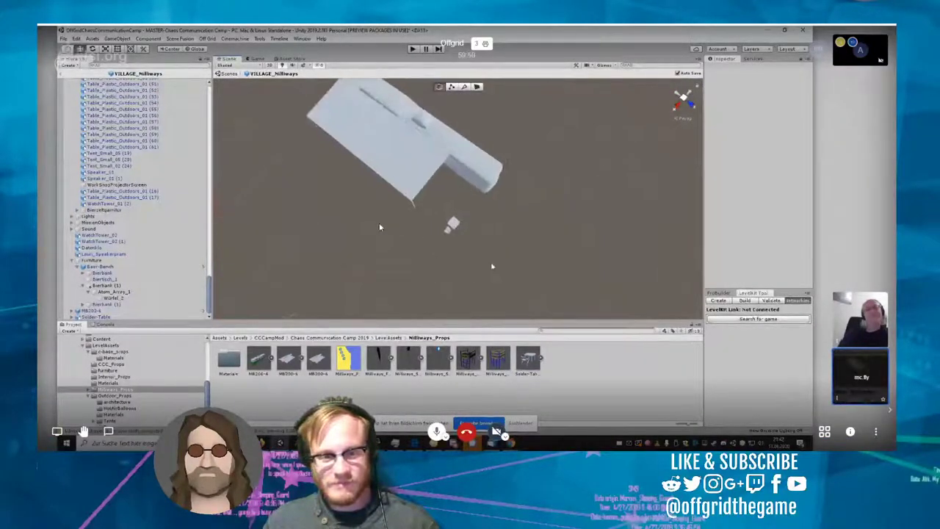
scroll(492, 266, "up", 6)
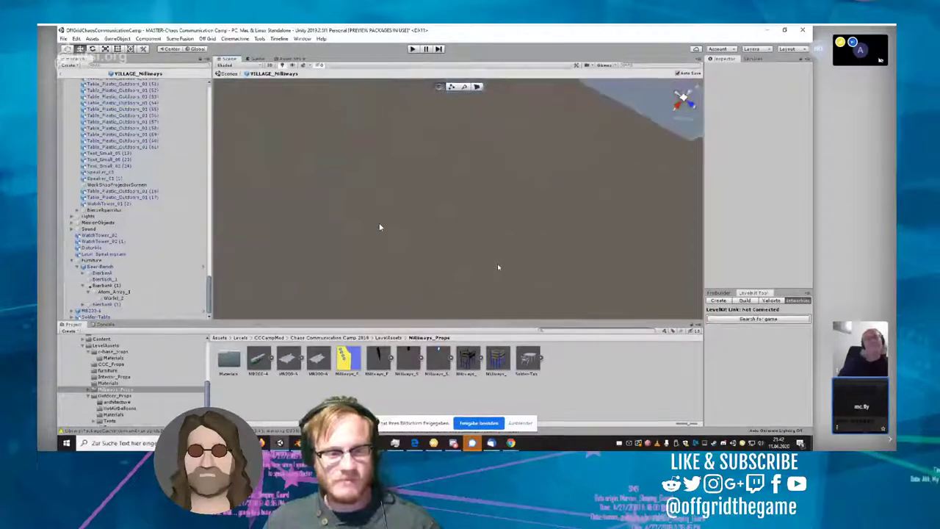
right_click_drag(498, 267, 379, 227)
scroll(428, 177, "down", 3)
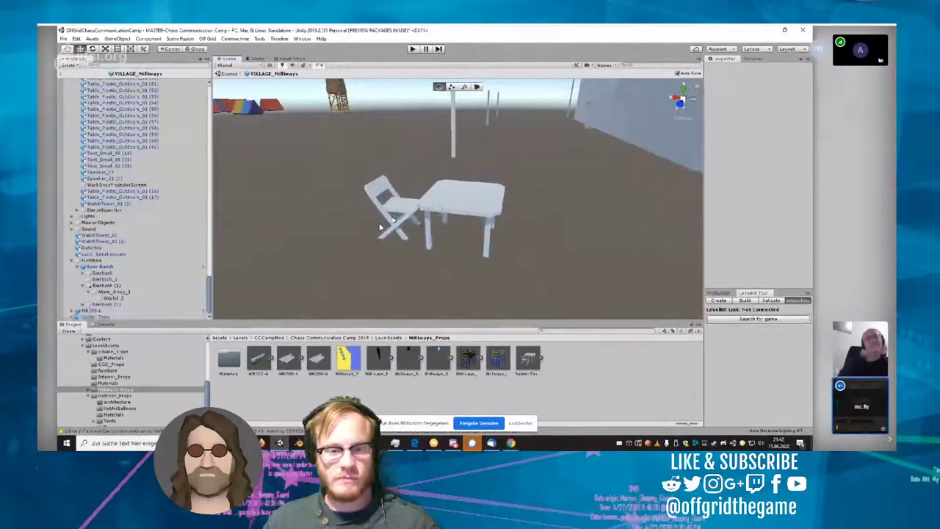
left_click(379, 227)
left_click(379, 227)
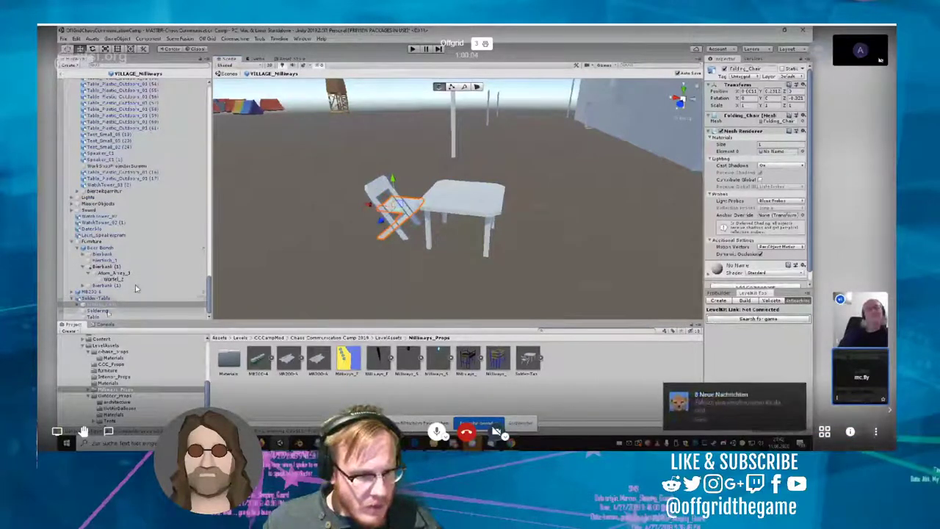
left_click(108, 312)
left_click(96, 316)
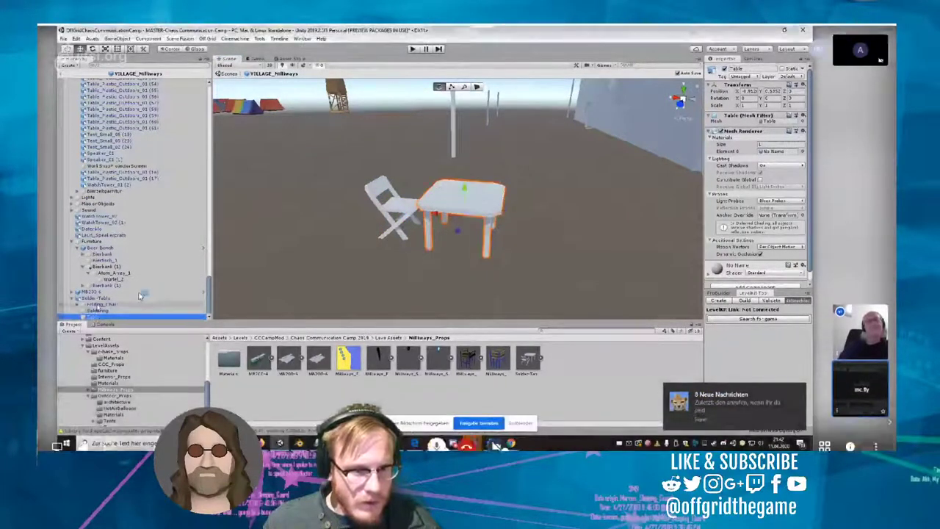
left_click(140, 302)
key("f")
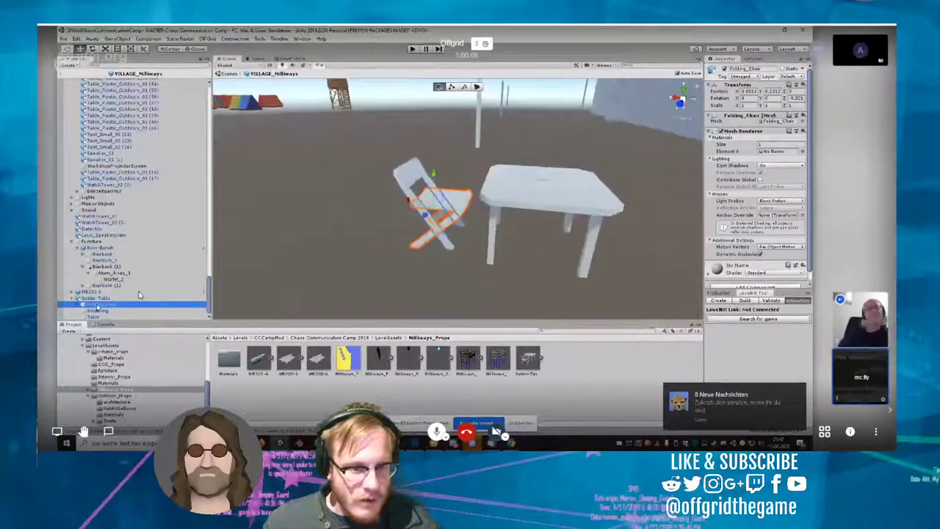
Step: Duplicate the Folding_Chair with its child part and move the copy along X to about -1.95, on the table's opposite side
left_click(81, 304)
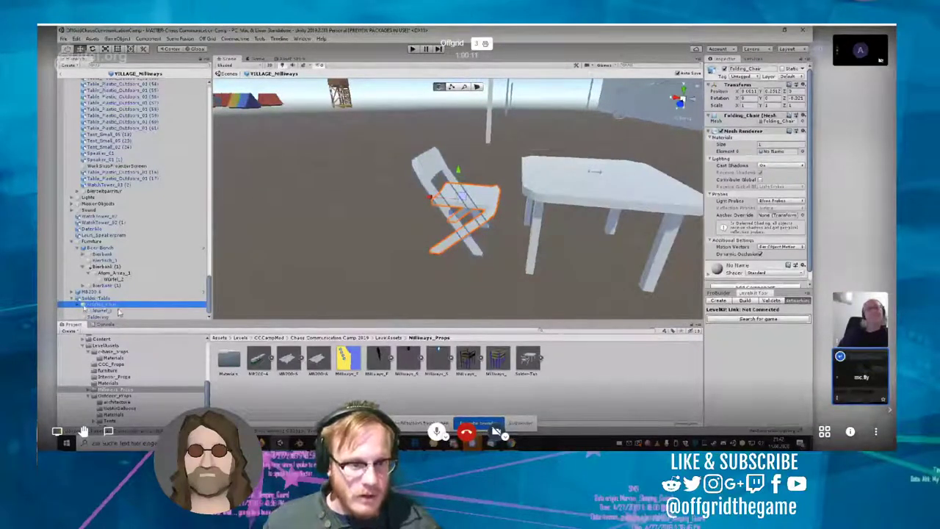
left_click(118, 311)
left_click(110, 304)
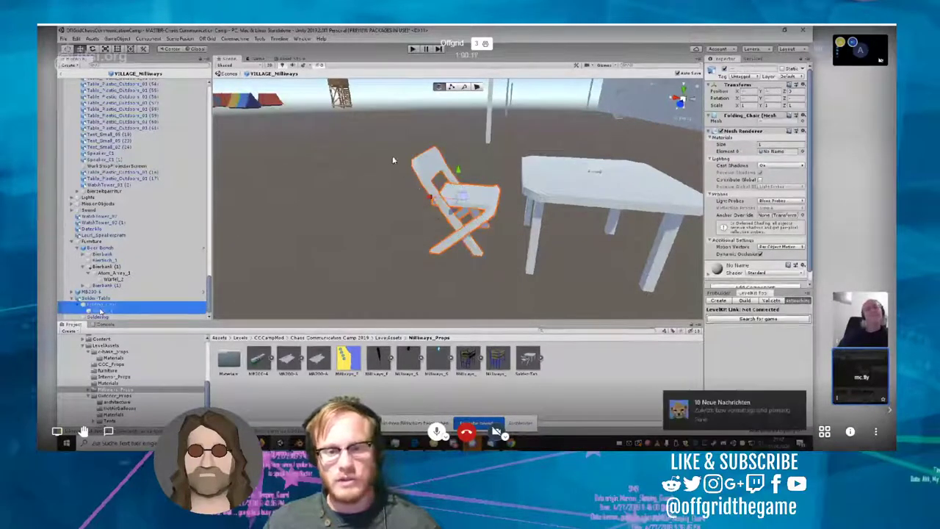
right_click(167, 296)
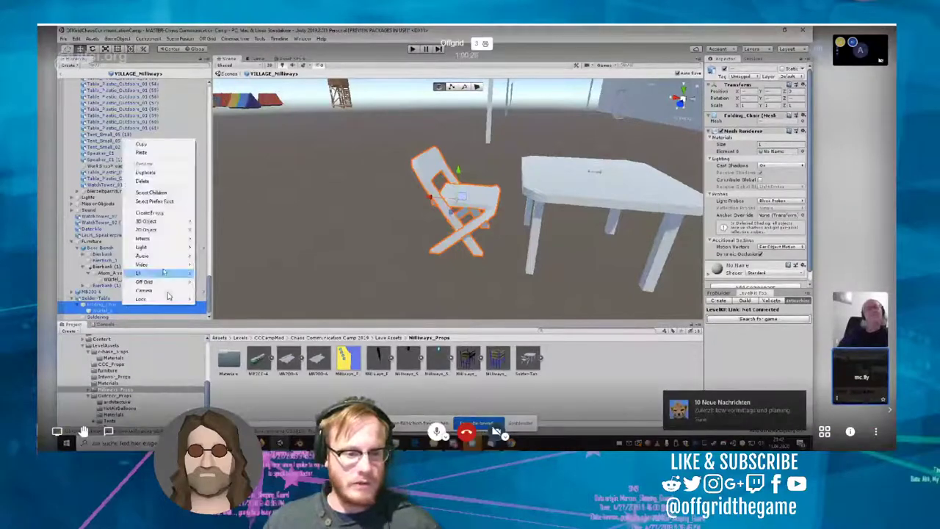
left_click(163, 173)
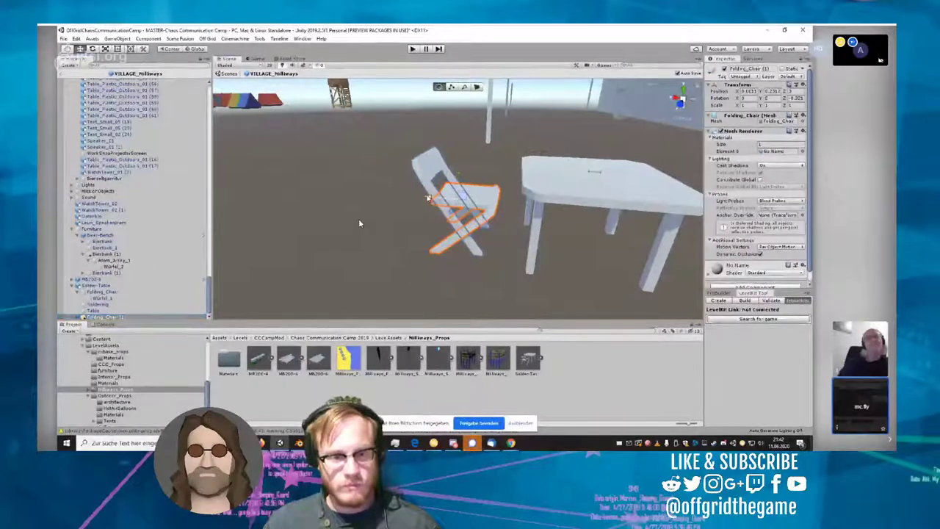
left_click_drag(431, 200, 630, 216)
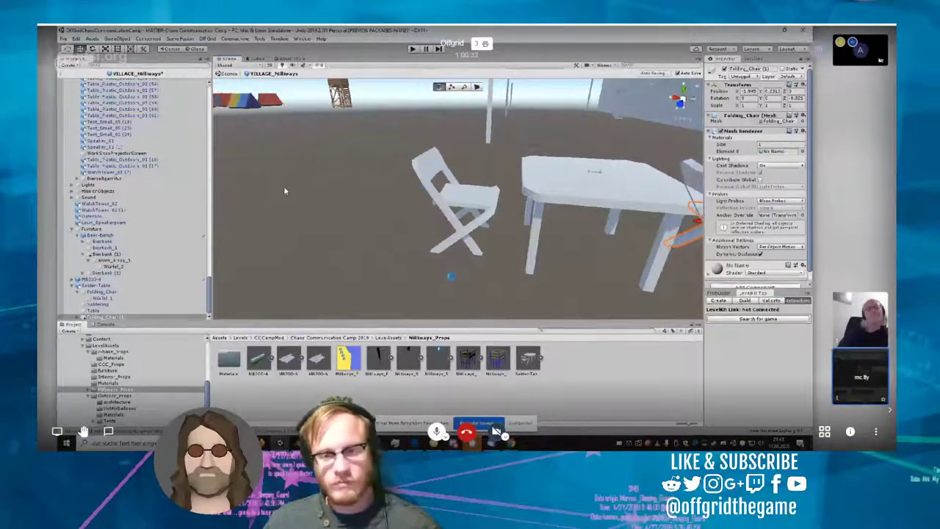
right_click_drag(283, 187, 522, 276)
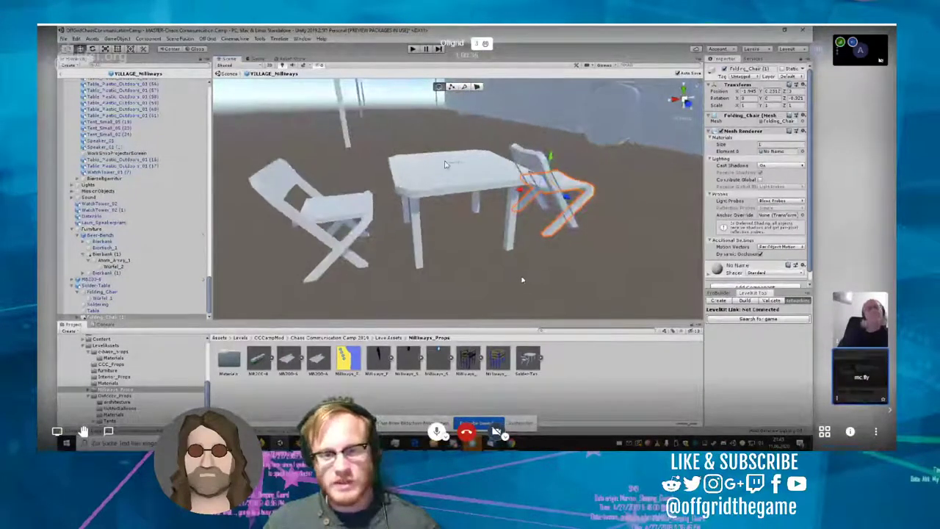
Step: Duplicate the second folding chair and move the copy in front of the table, to X about -0.93 and Z about 0.95
key("ctrl+d")
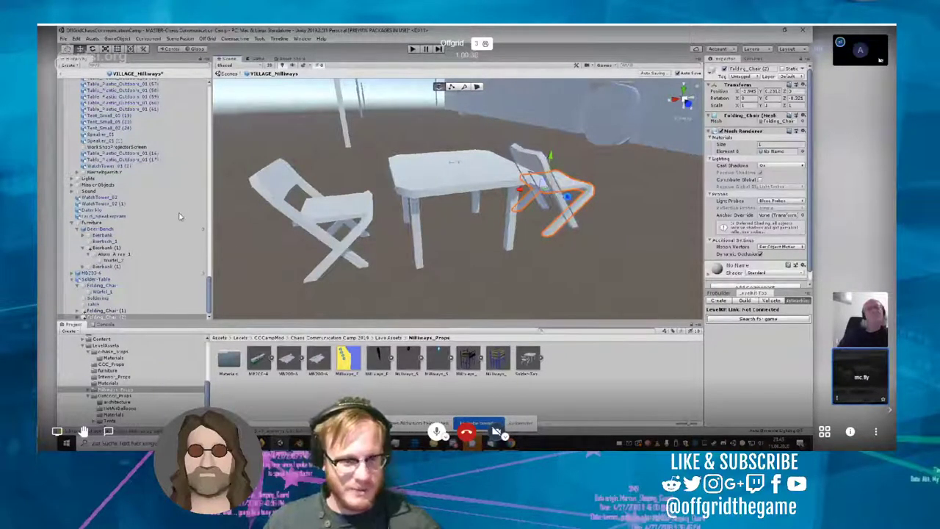
left_click_drag(569, 200, 638, 235)
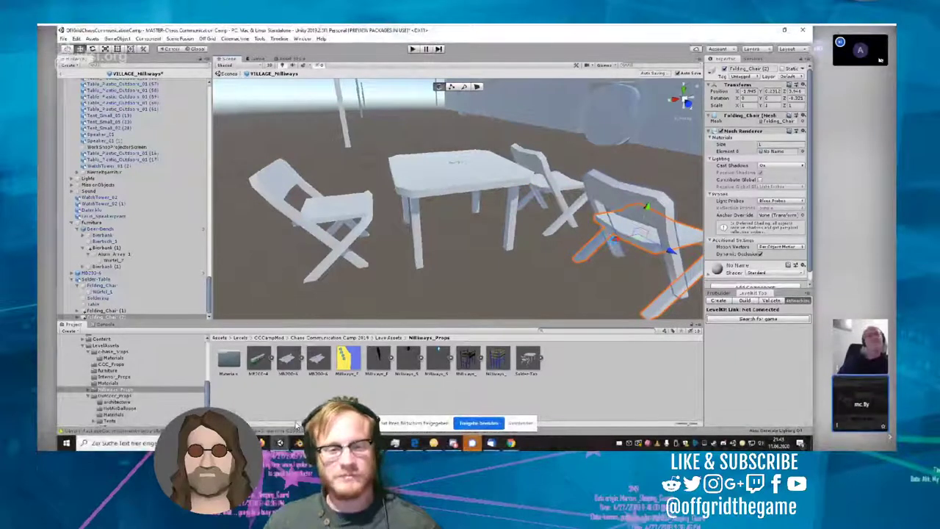
left_click_drag(615, 242, 494, 264)
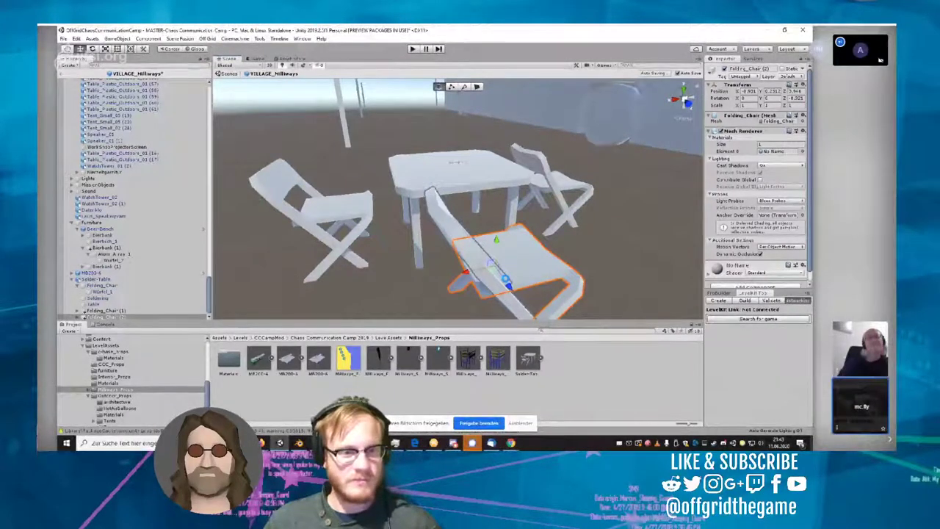
Step: Duplicate the front folding chair and move the copy behind the table, to X about 0.15 and Z about -1.57
key("ctrl+d")
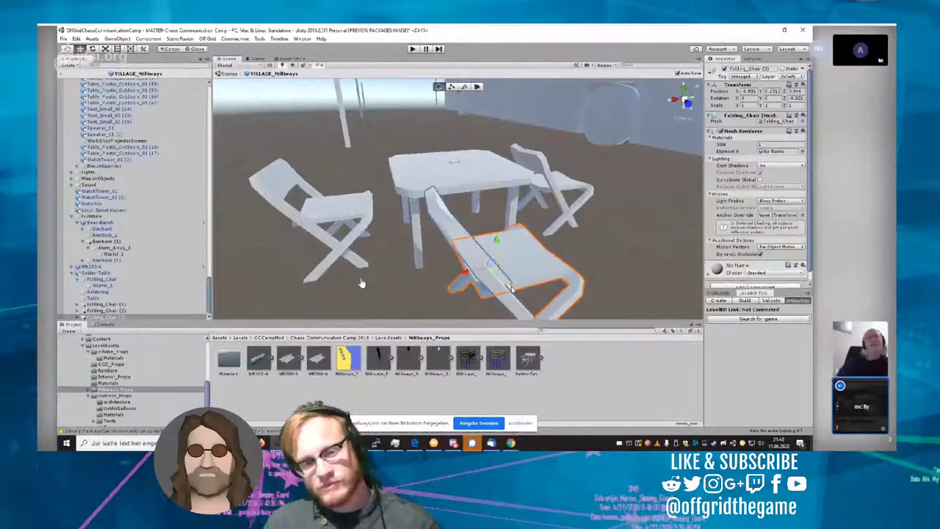
left_click_drag(508, 288, 394, 107)
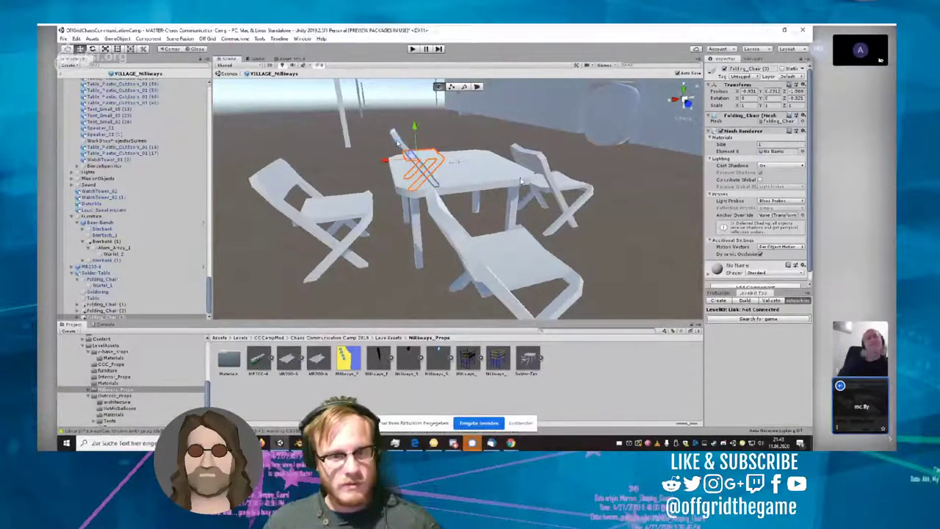
left_click_drag(439, 184, 544, 274, "alt")
scroll(545, 274, "down", 2)
scroll(544, 274, "down", 5)
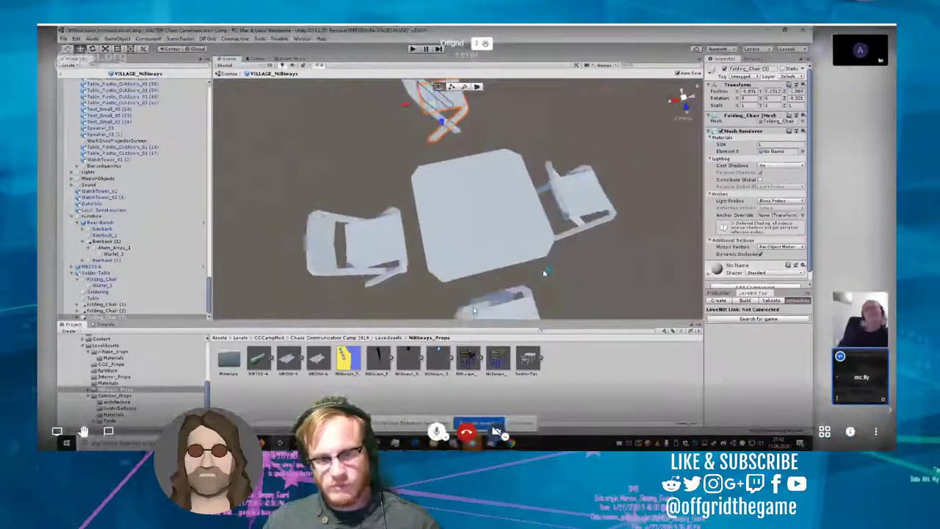
left_click_drag(276, 221, 304, 239, "alt")
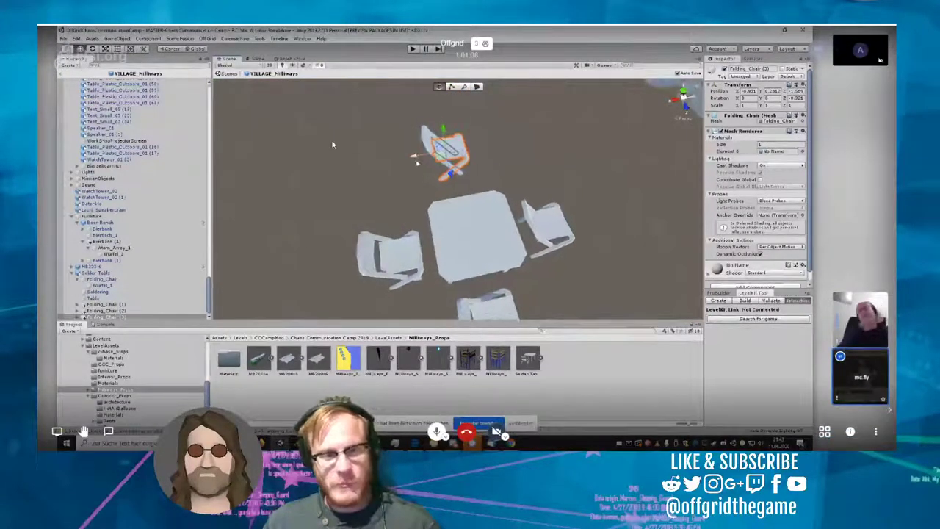
left_click_drag(425, 158, 353, 170)
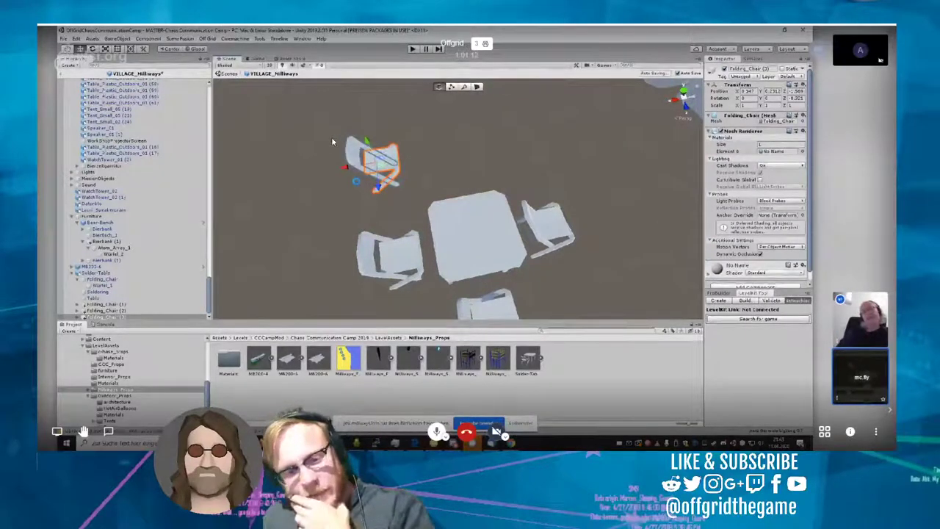
Step: Duplicate the rear folding chair and move the copy along X to about -2.05, behind the table's other corner
key("ctrl+d")
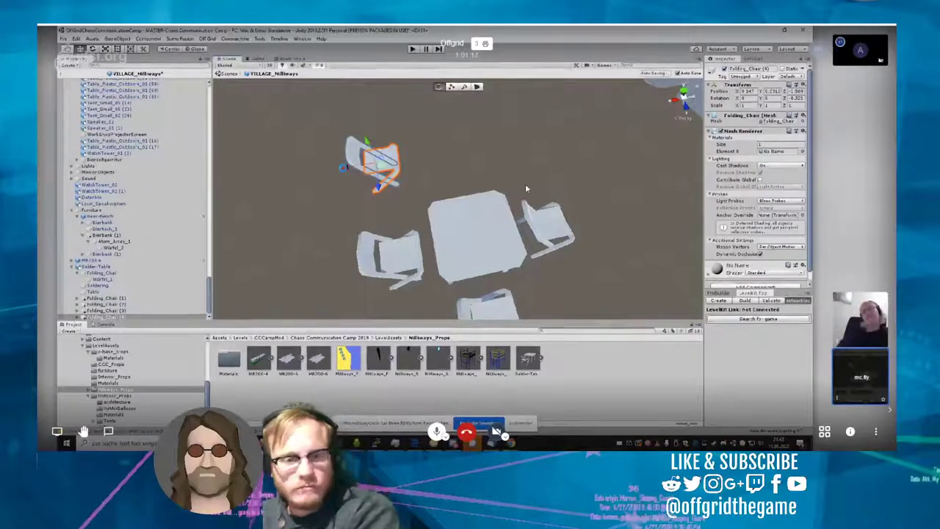
left_click_drag(349, 173, 493, 168)
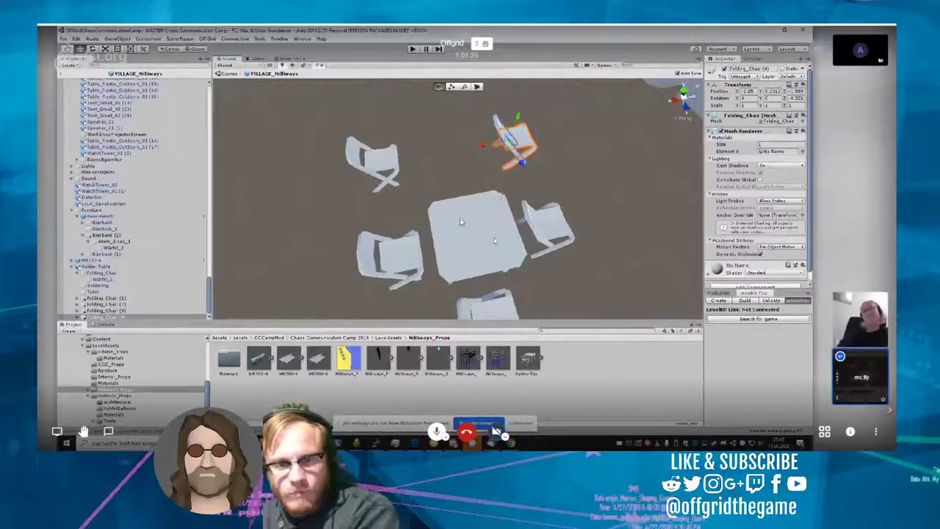
right_click_drag(497, 235, 528, 263)
scroll(504, 243, "down", 6)
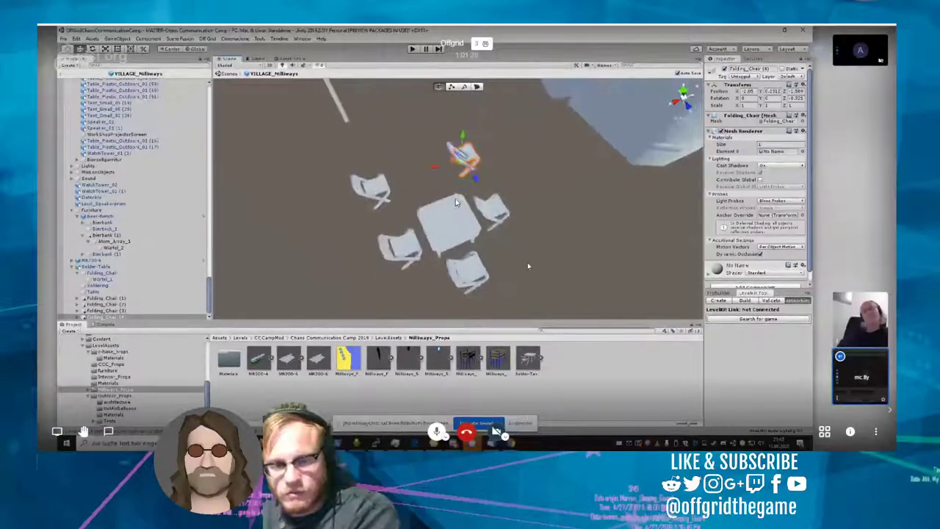
scroll(528, 262, "down", 3)
Step: Delete the Solder-Table with its duplicated folding chairs from the VILLAGE_Milliways hierarchy
left_click_drag(358, 147, 557, 298)
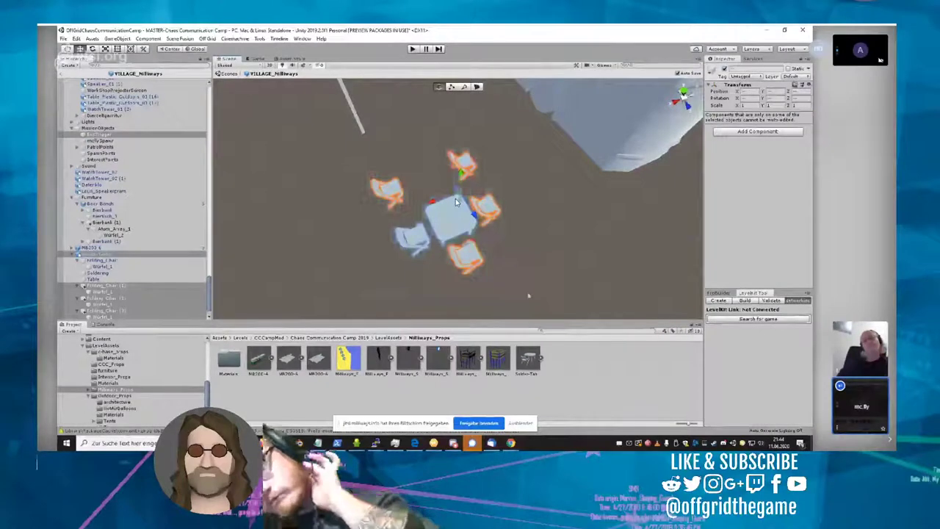
left_click(467, 260)
left_click(458, 226)
left_click(458, 225)
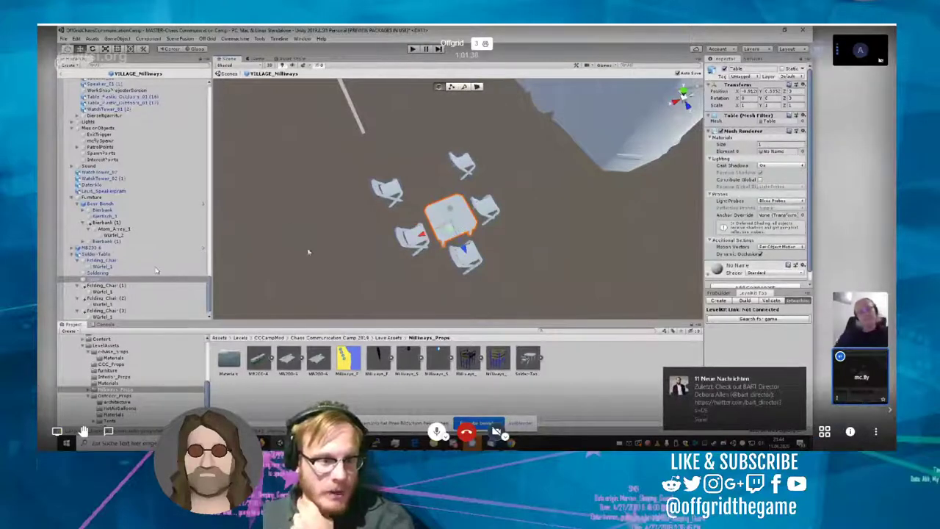
left_click(111, 254)
right_click(108, 254)
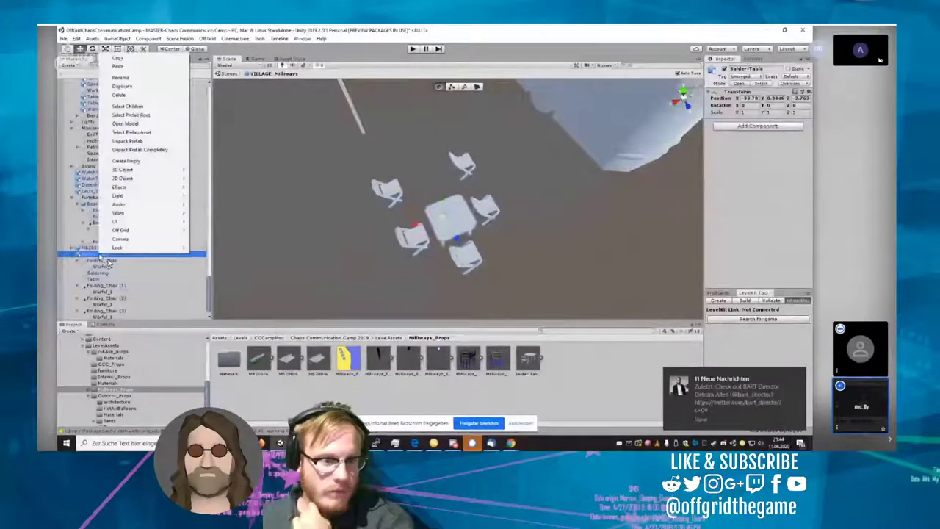
left_click(140, 96)
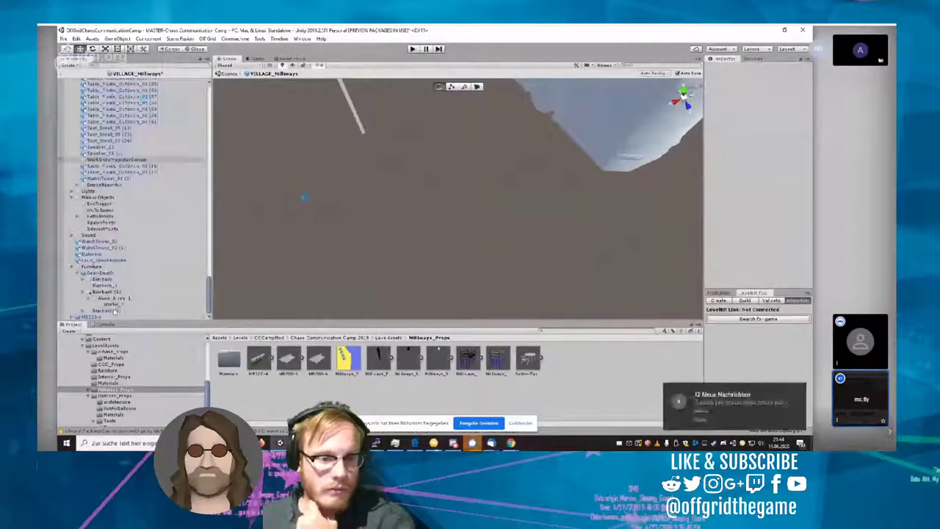
Step: Place a fresh Solder-Table model in the scene and save it as a prefab in the Milliways_Props folder
mouse_move(83, 431)
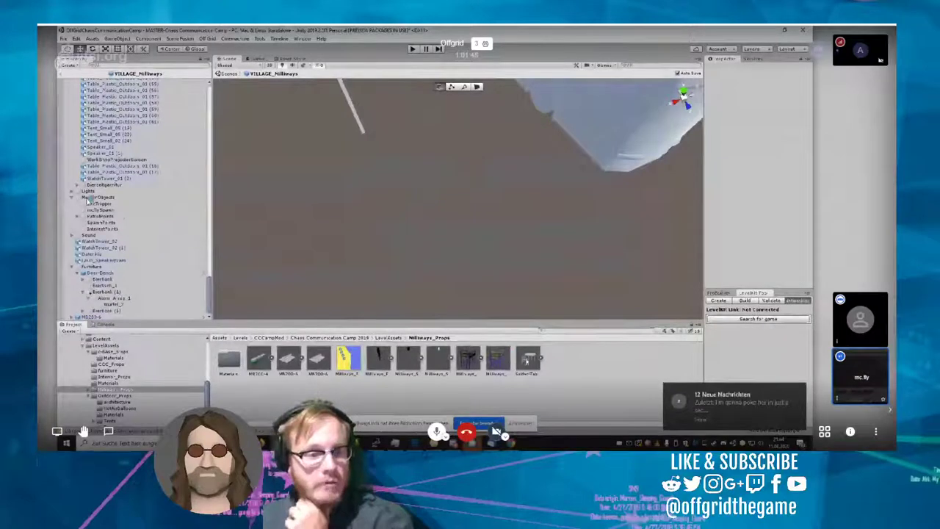
left_click_drag(524, 357, 403, 219)
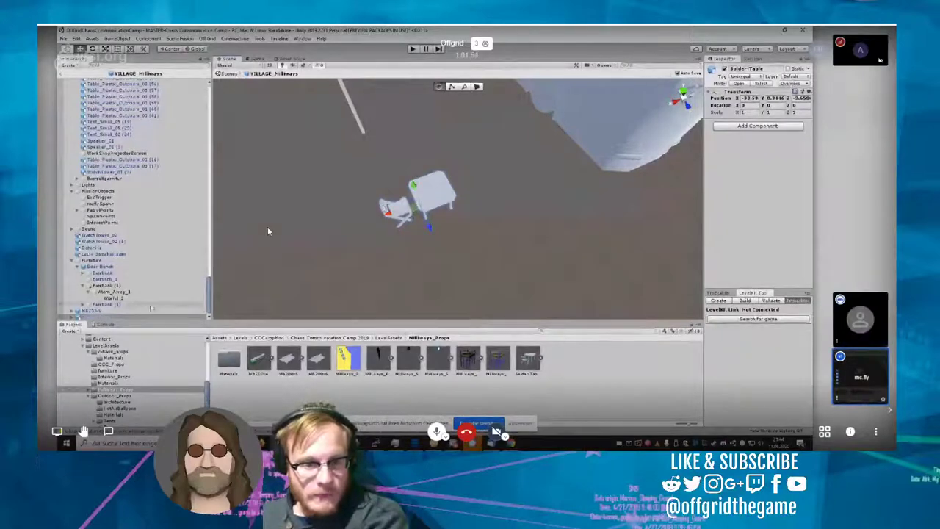
left_click_drag(155, 317, 571, 364)
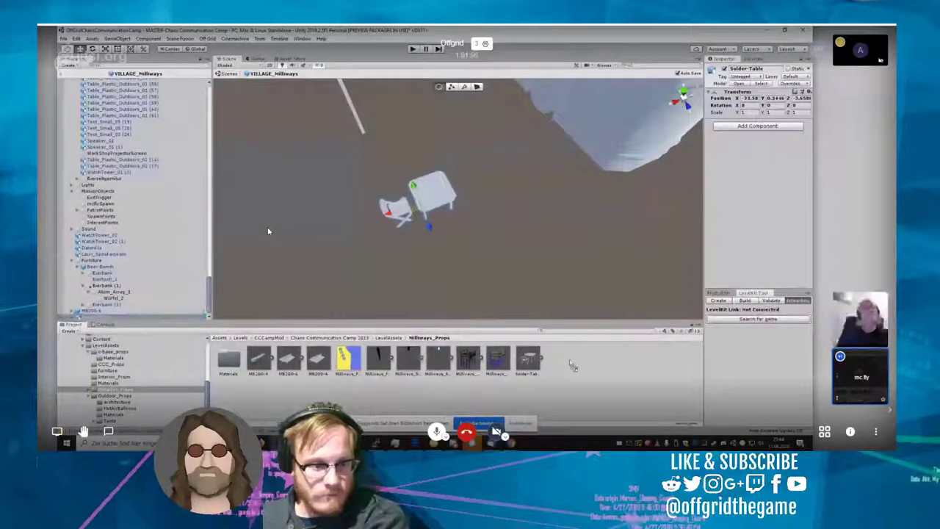
left_click(421, 250)
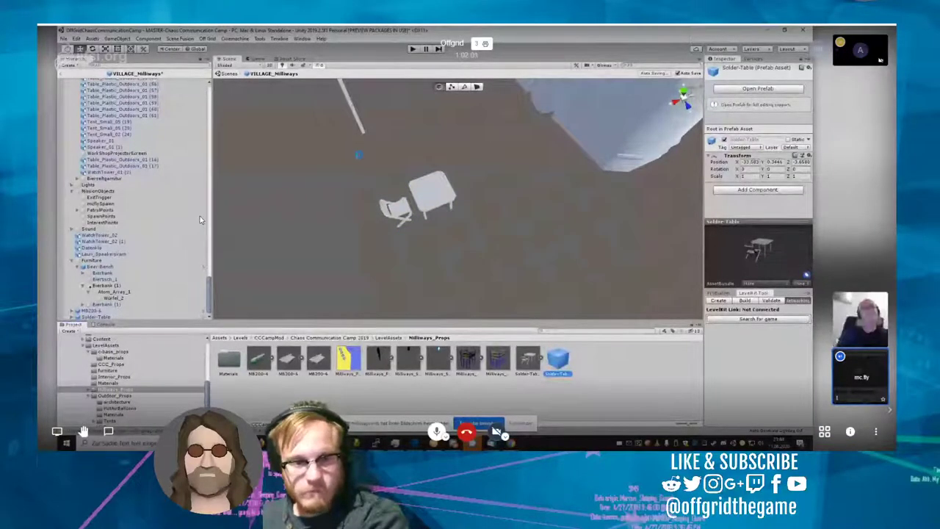
Step: Delete the Solder-Table instance from the scene and place the new Solder-Table prefab from Milliways_Props in its spot
left_click(435, 204)
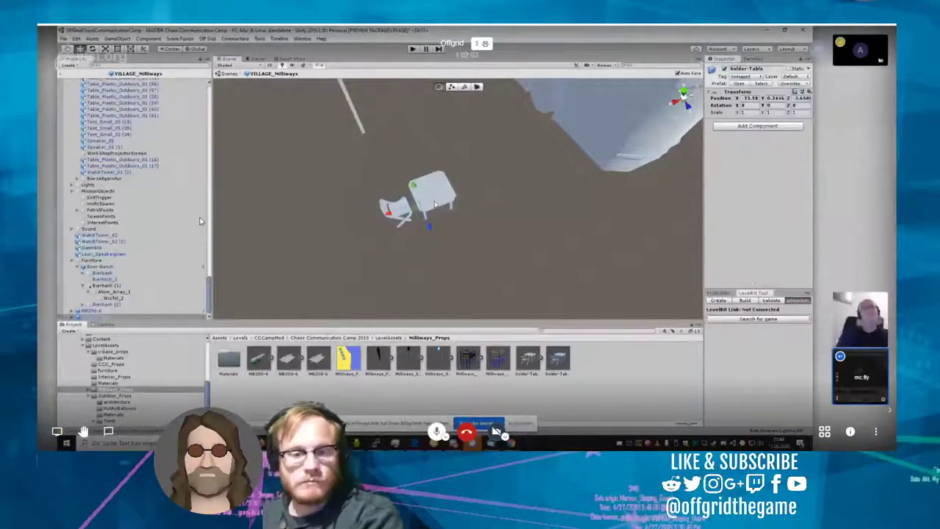
right_click(94, 317)
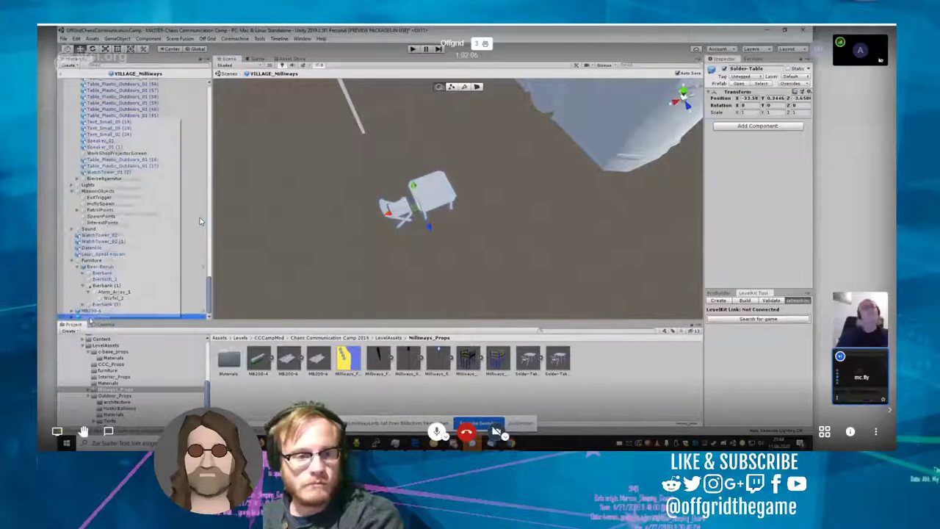
left_click(110, 159)
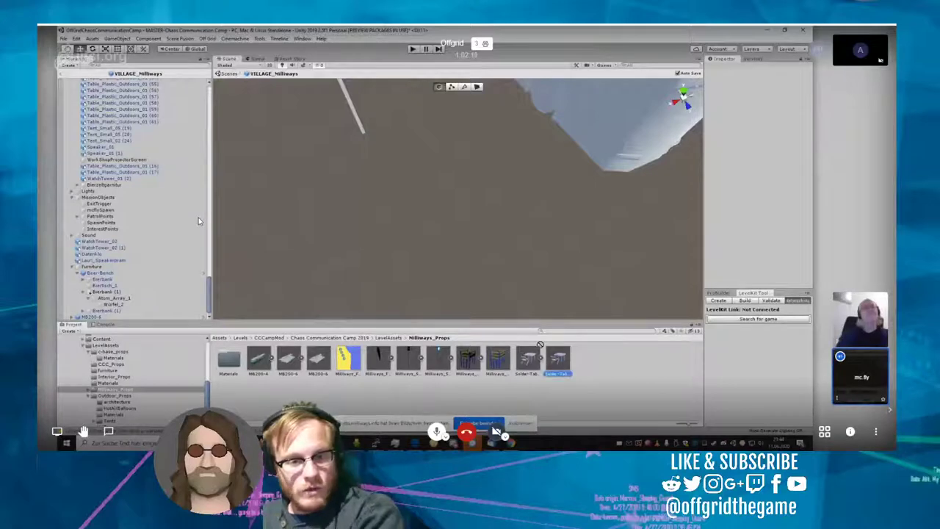
key("ctrl+z")
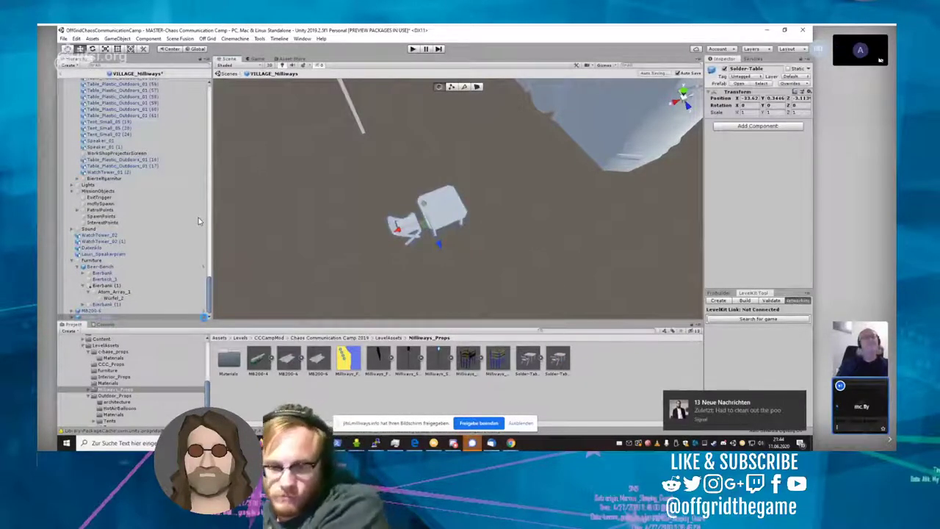
Step: Open the Solder-Table prefab for editing and select its Table part
left_click(204, 316)
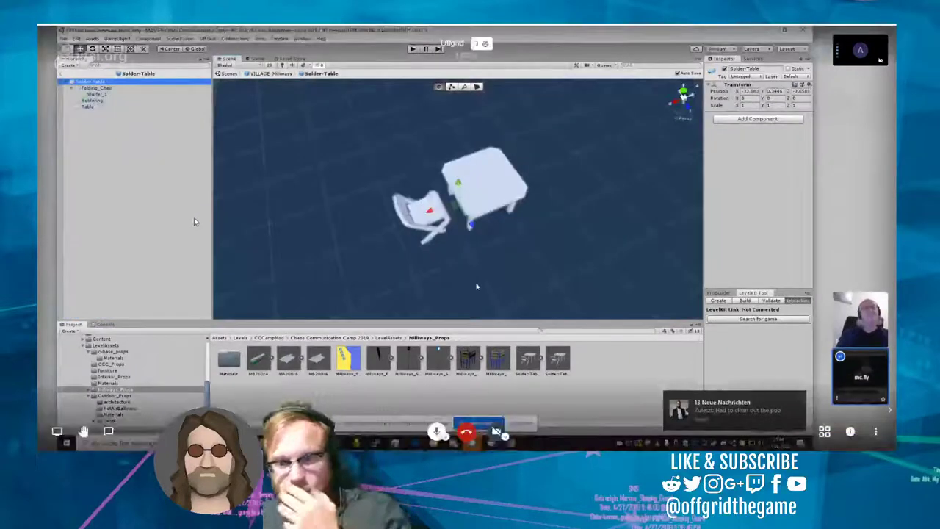
scroll(480, 271, "down", 4)
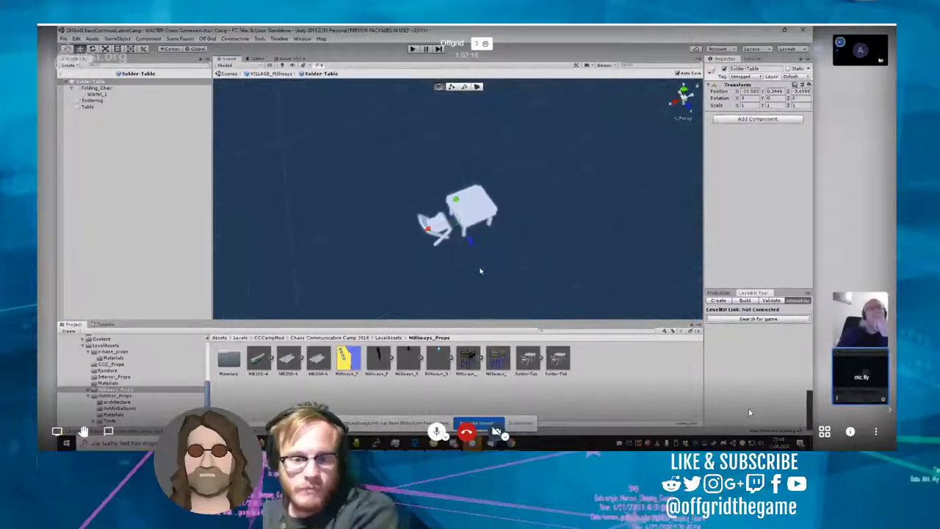
right_click_drag(483, 275, 510, 242)
left_click(445, 275)
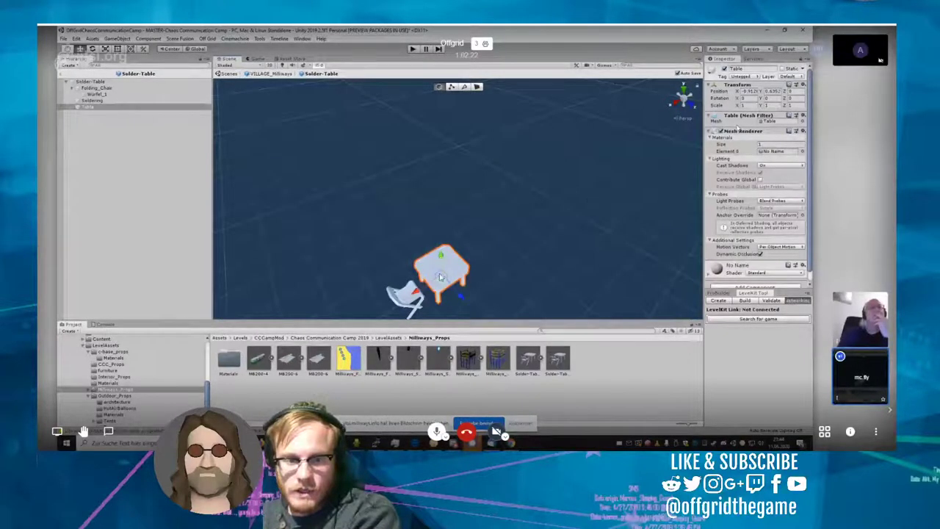
Step: Try a scale of 2 on the Table's Y axis and on its X axis
left_click(769, 105)
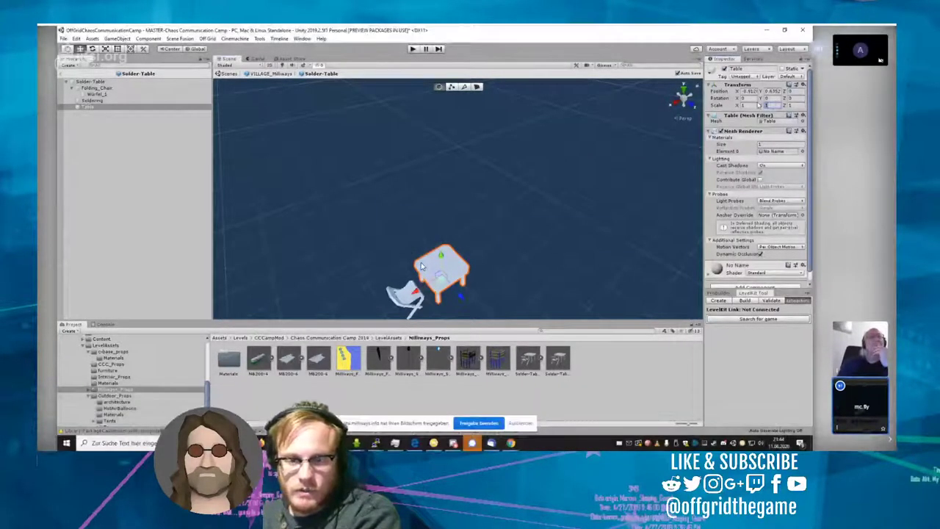
type("2")
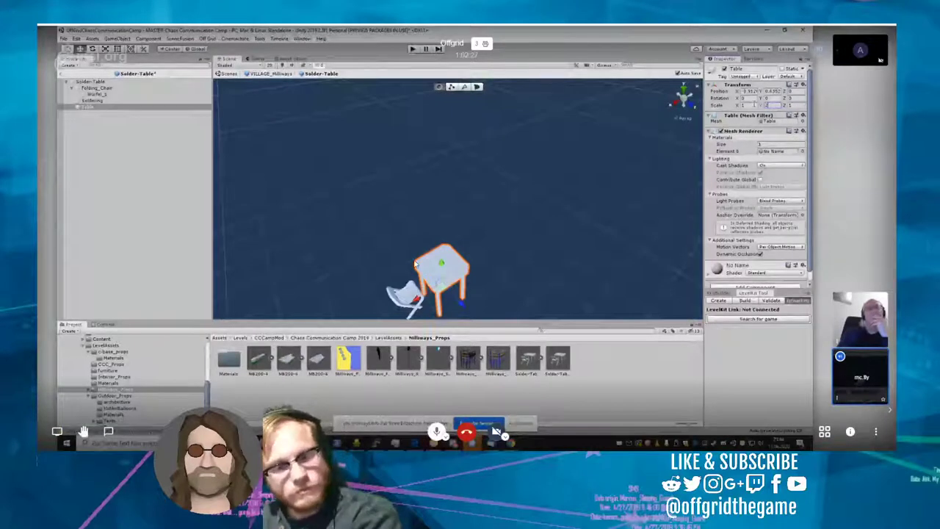
key("ctrl+z")
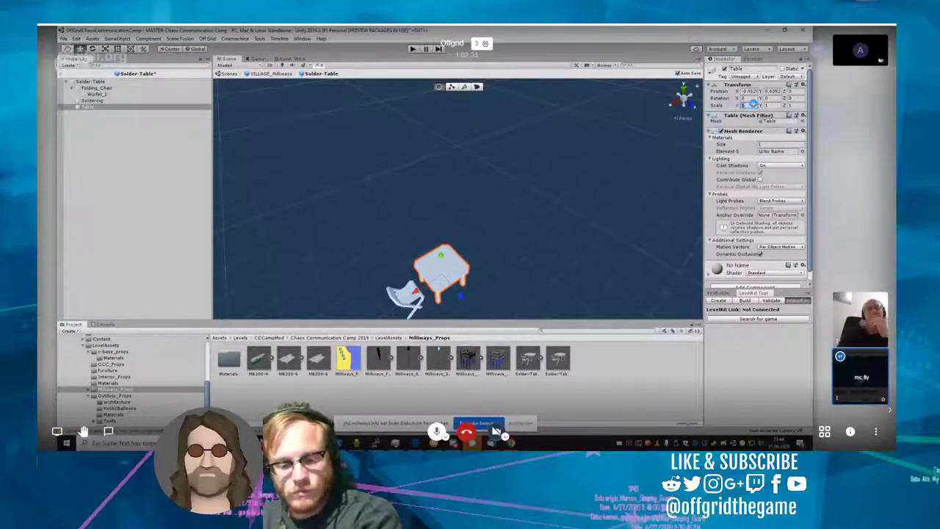
type("2")
key("ctrl+z")
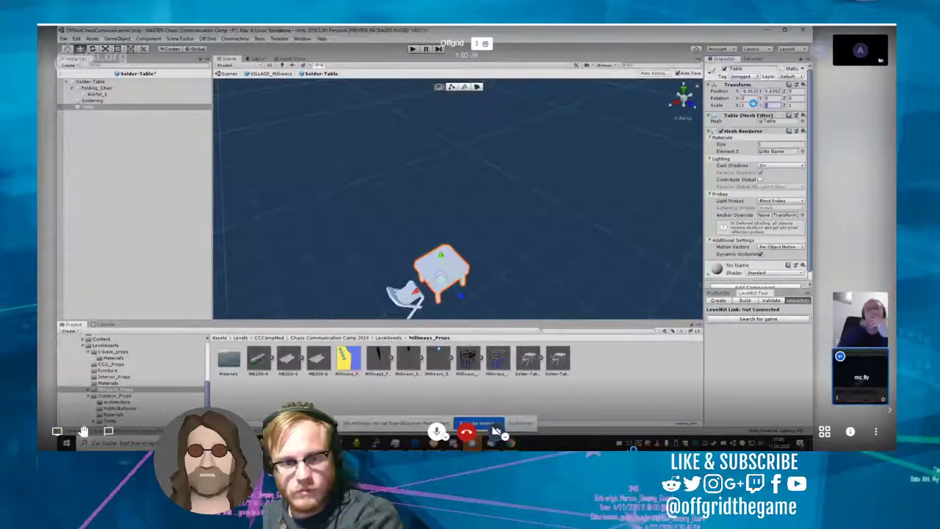
Step: Set the Table's Z scale to 2 to lengthen the tabletop
key("Tab")
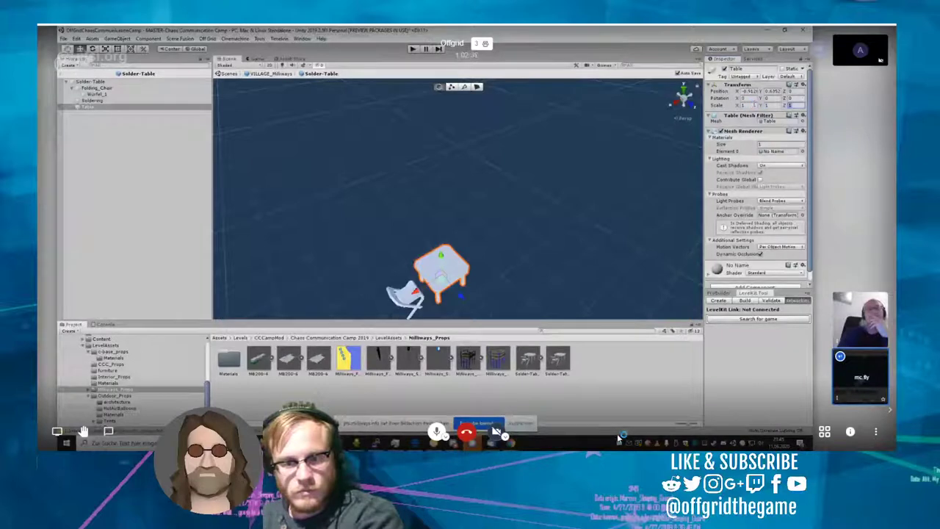
type("2")
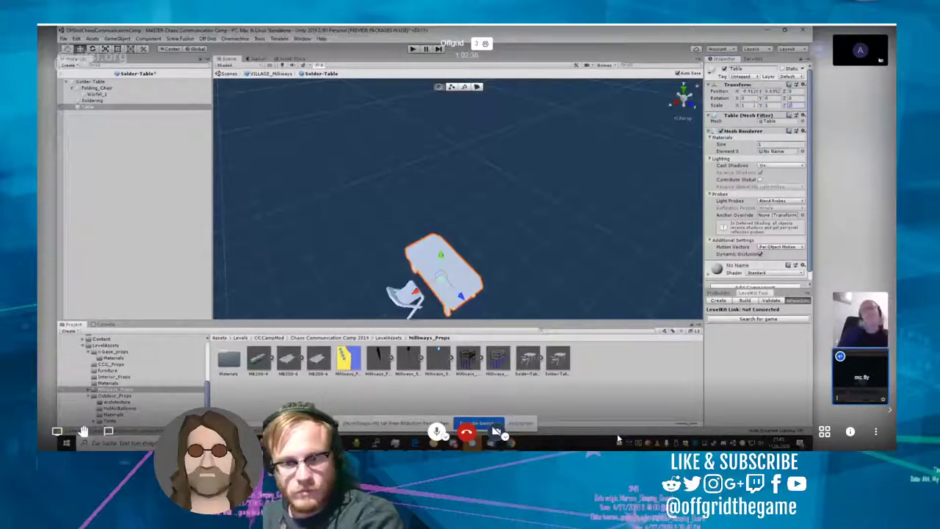
left_click(580, 259)
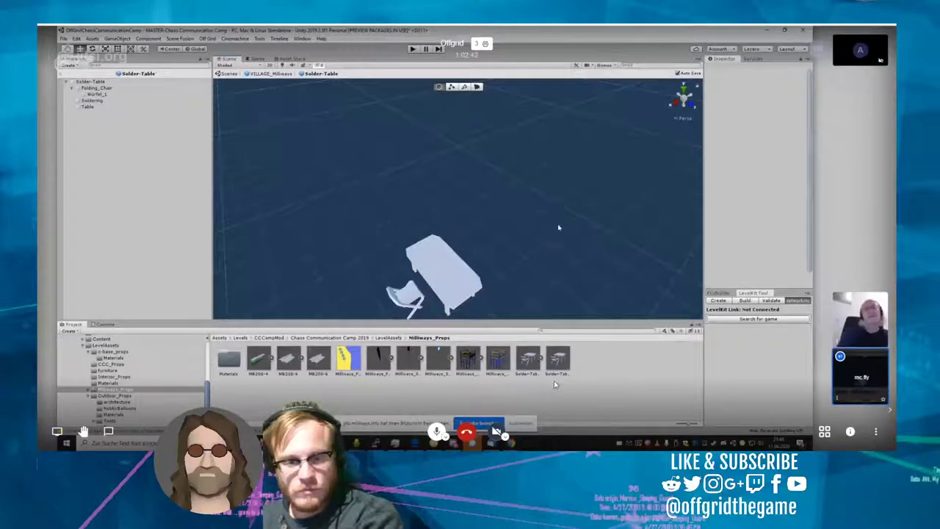
Step: Select the folding chair with its child part and move it along Z to about 0.29, beside the long table
right_click_drag(564, 208, 512, 257)
right_click_drag(453, 265, 517, 209)
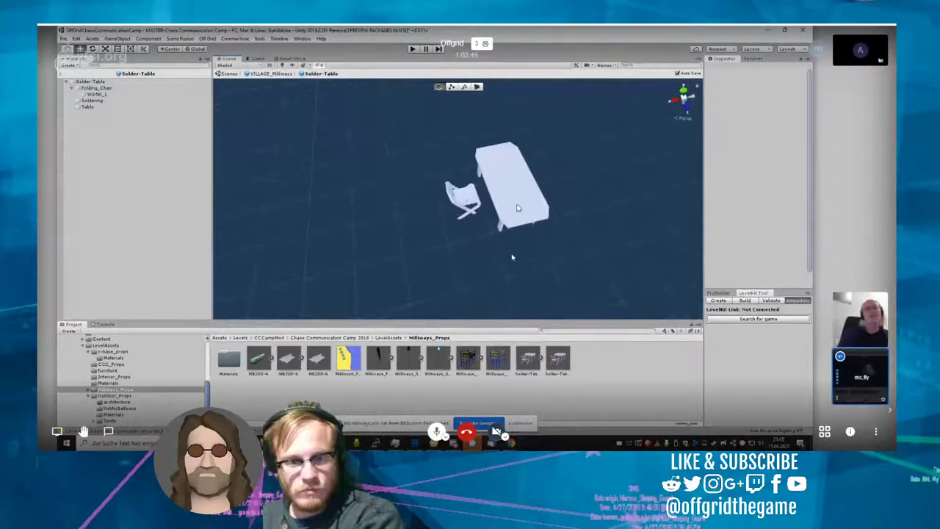
left_click_drag(428, 178, 486, 237)
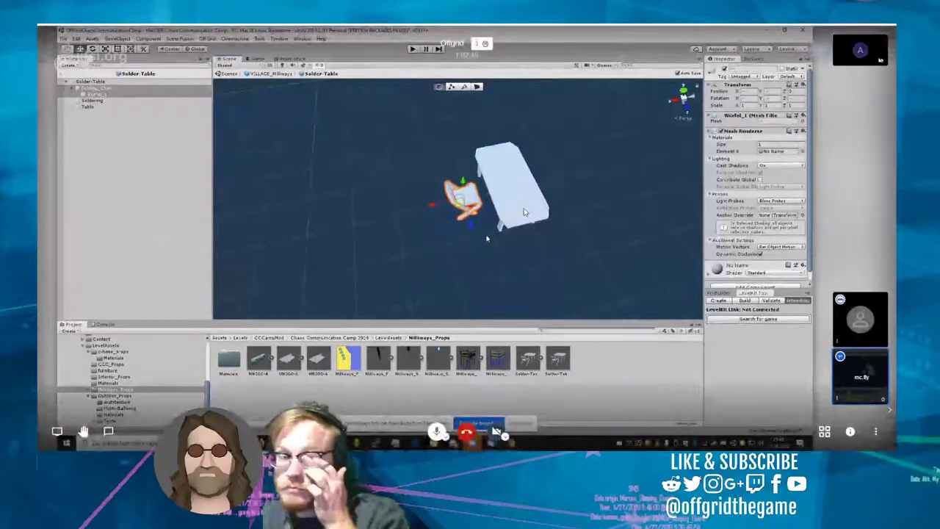
left_click_drag(471, 225, 476, 237)
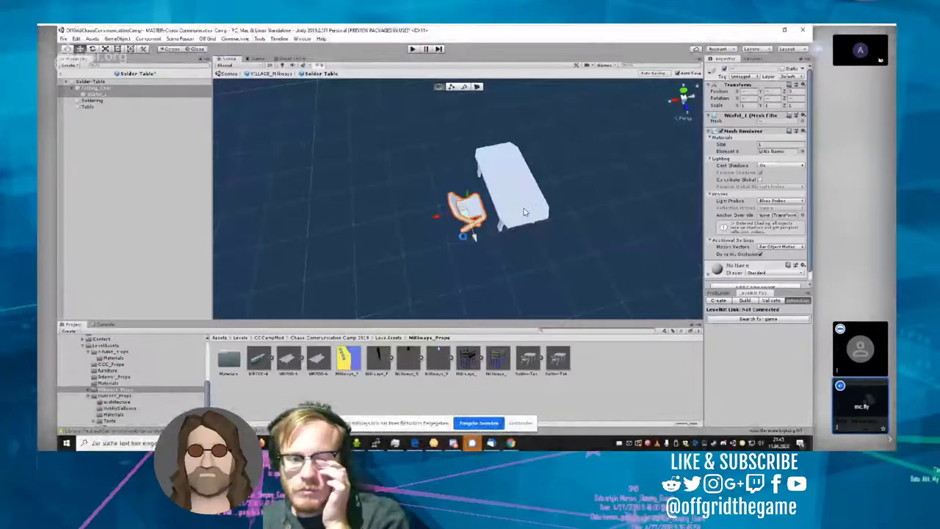
Step: Duplicate the Folding_Chair and move the copy along Z to about -0.72, beside the first chair
left_click(461, 236)
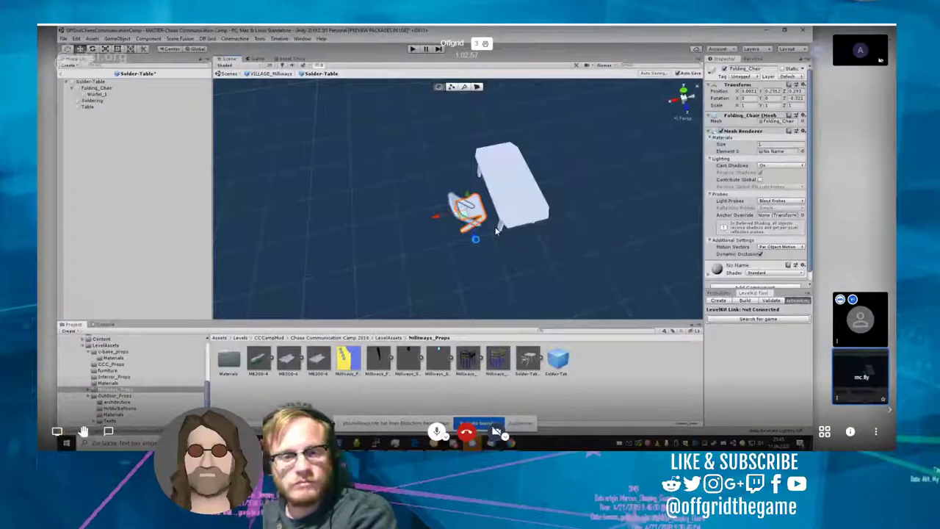
key("ctrl+d")
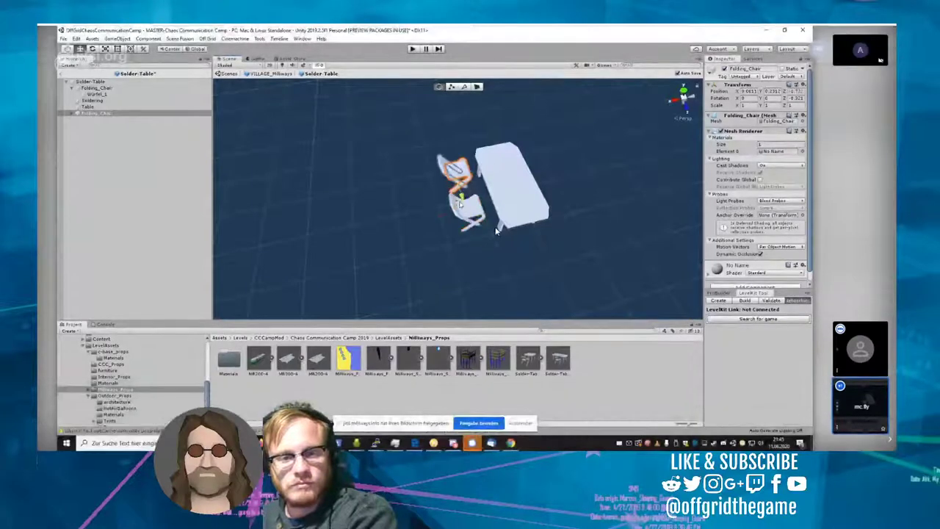
left_click_drag(459, 204, 460, 201)
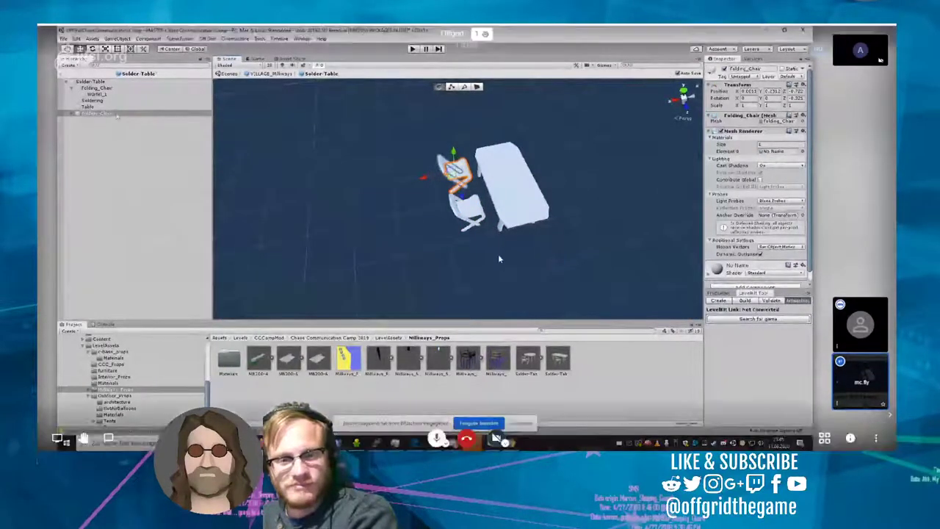
Step: Duplicate both folding chairs and move the copies along X to the table's opposite long side
left_click(91, 88, "ctrl")
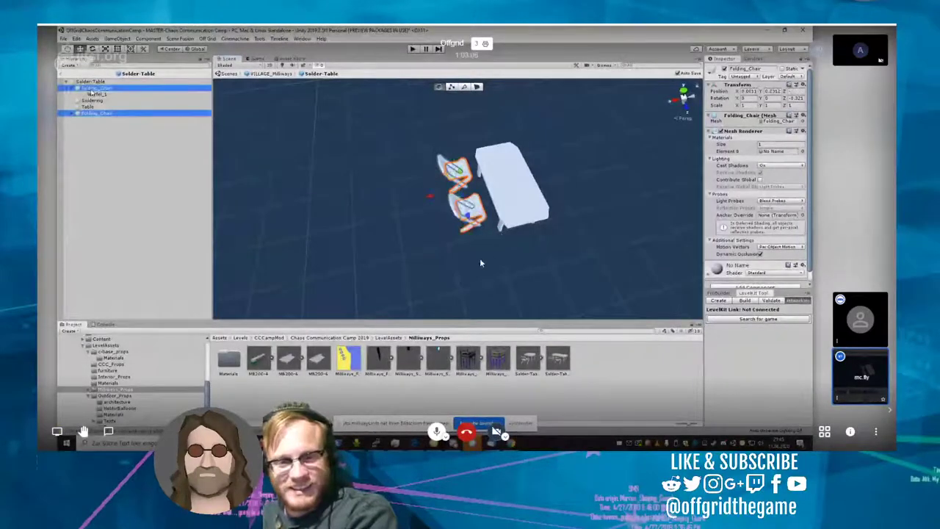
right_click(100, 89)
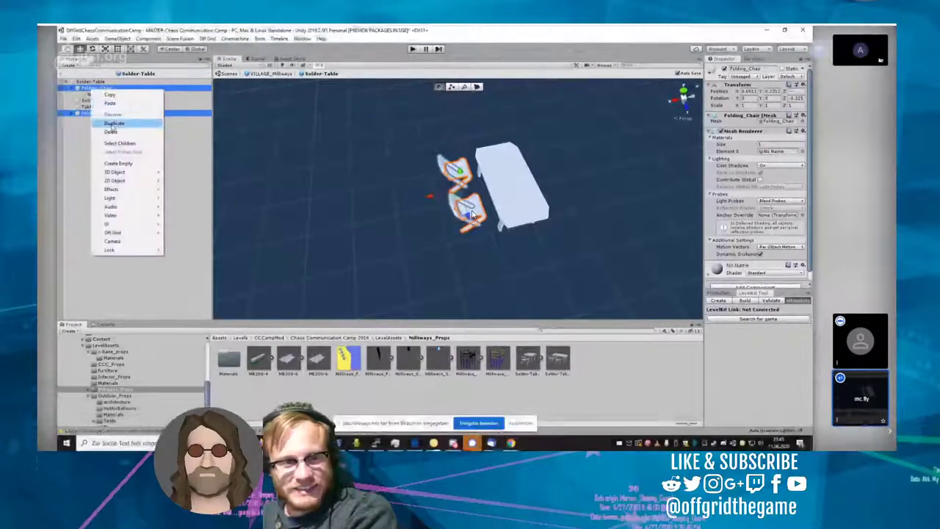
left_click(117, 120)
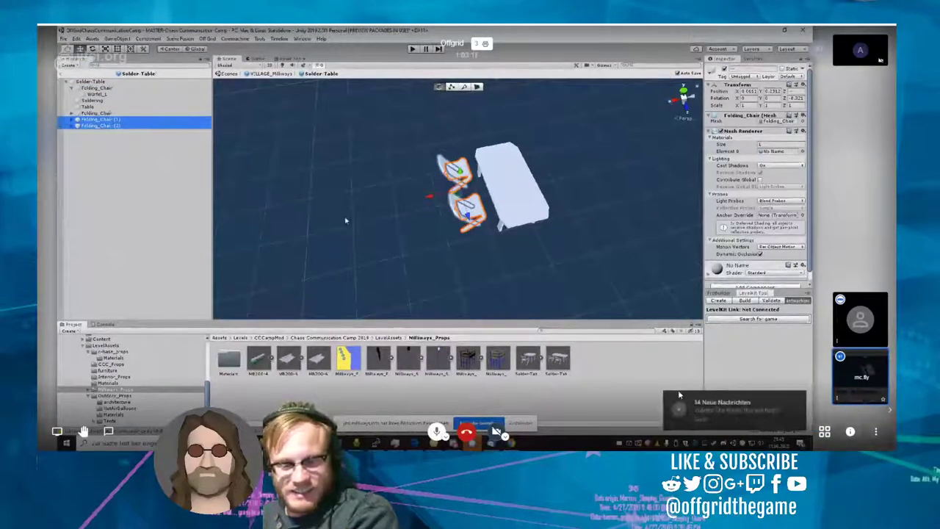
left_click(431, 197)
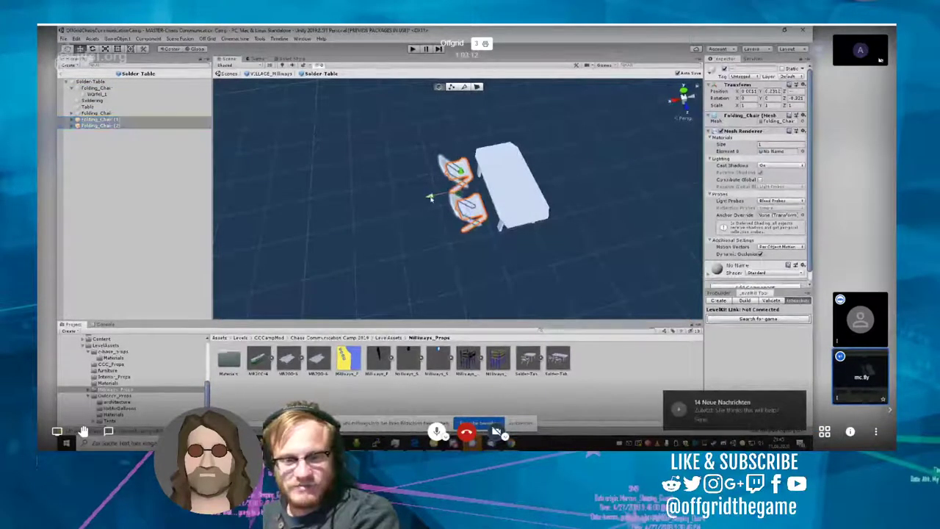
left_click_drag(431, 197, 528, 174)
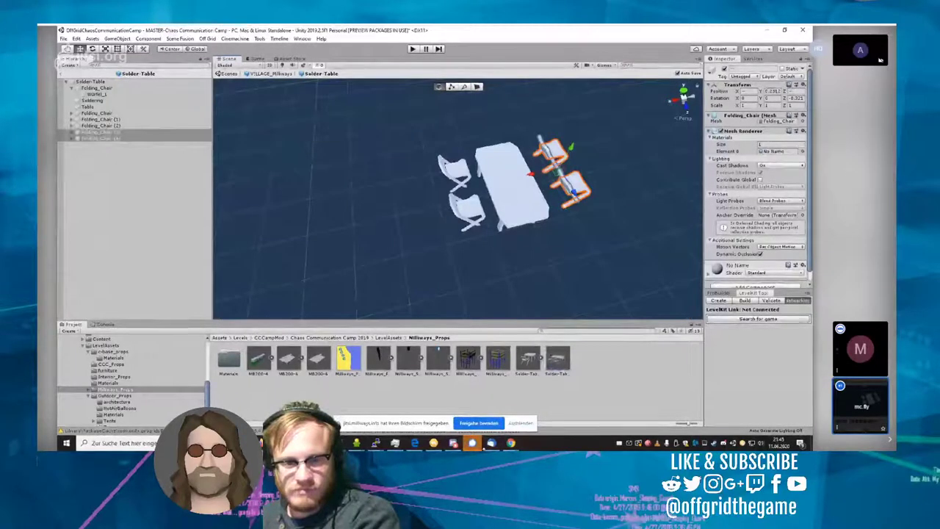
Step: Move the duplicated pair of folding chairs, Folding_Chair (3) and (4), along Z and X to line up beyond the table's near short end
left_click_drag(560, 164, 617, 261)
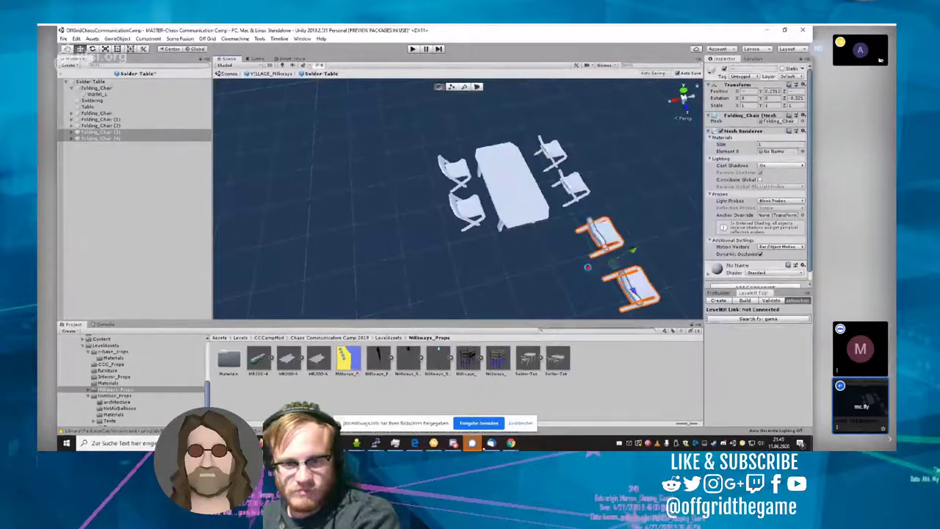
left_click_drag(587, 266, 565, 262)
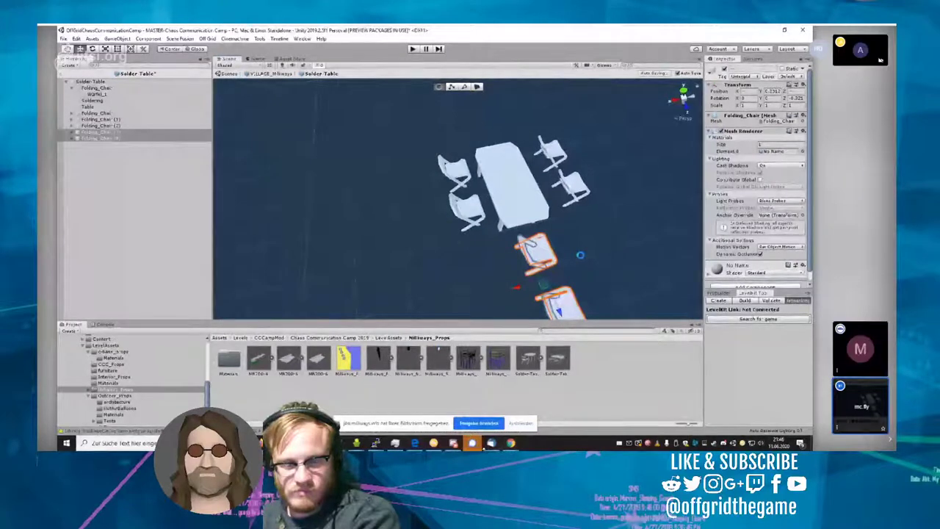
scroll(582, 258, "down", 1)
scroll(582, 258, "down", 2)
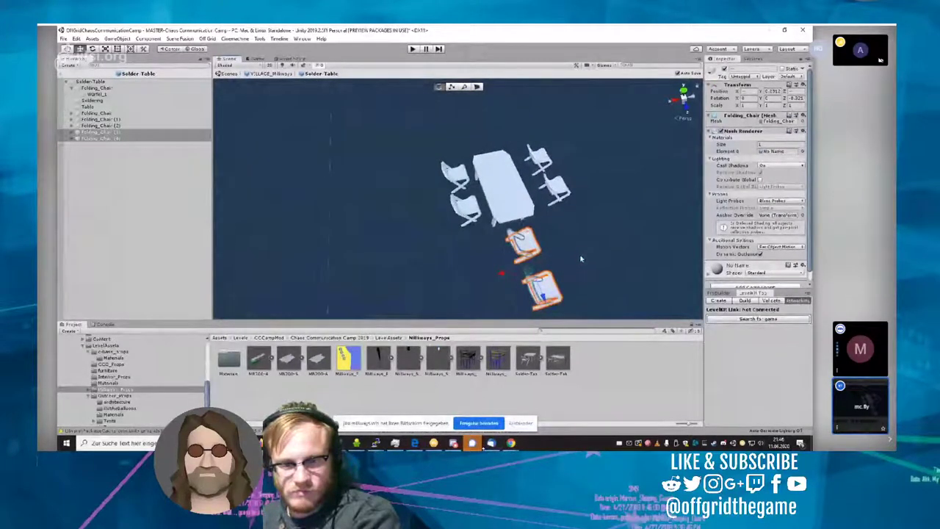
Step: Select the outer folding chair with its child part and move it to the table's far short end
left_click_drag(478, 273, 621, 321)
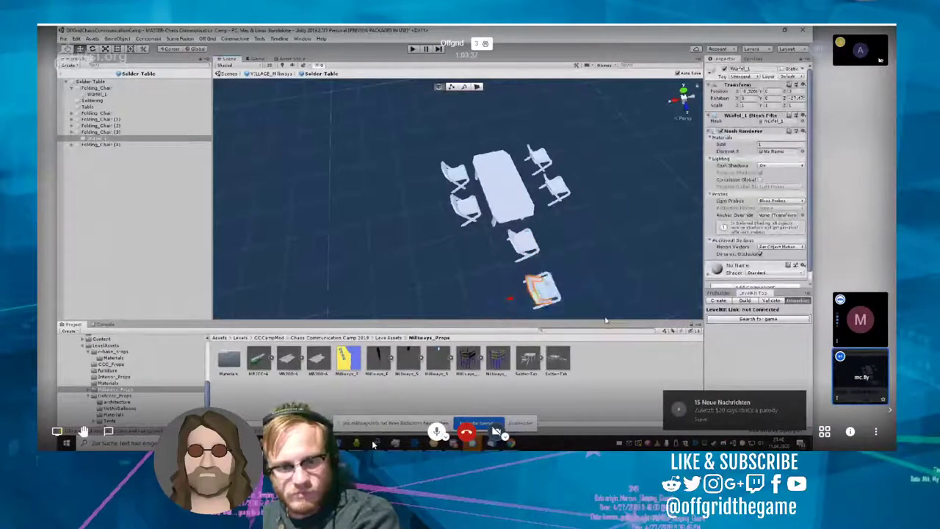
left_click_drag(577, 257, 486, 169)
scroll(587, 285, "down", 1)
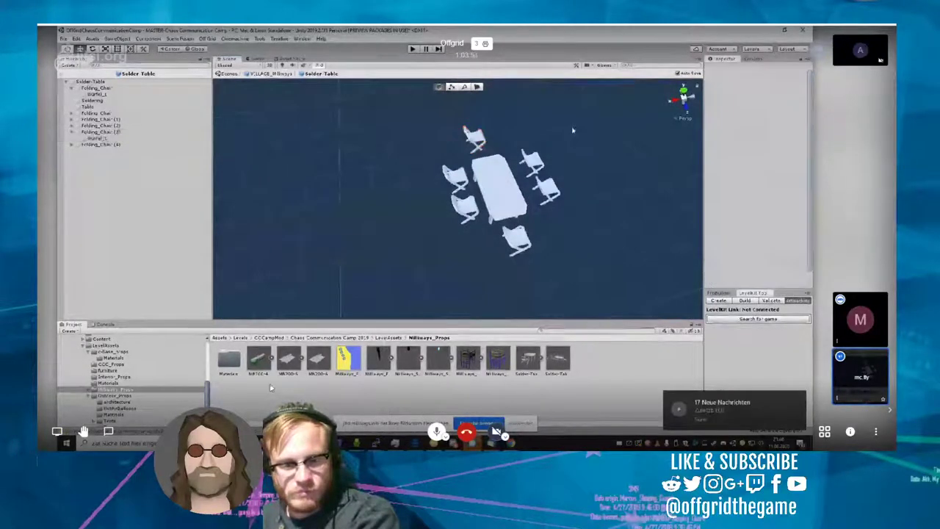
Step: Try 90-degree rotations about Y, Z and X on the folding chair at the table's far end, and undo them
left_click_drag(437, 113, 517, 156)
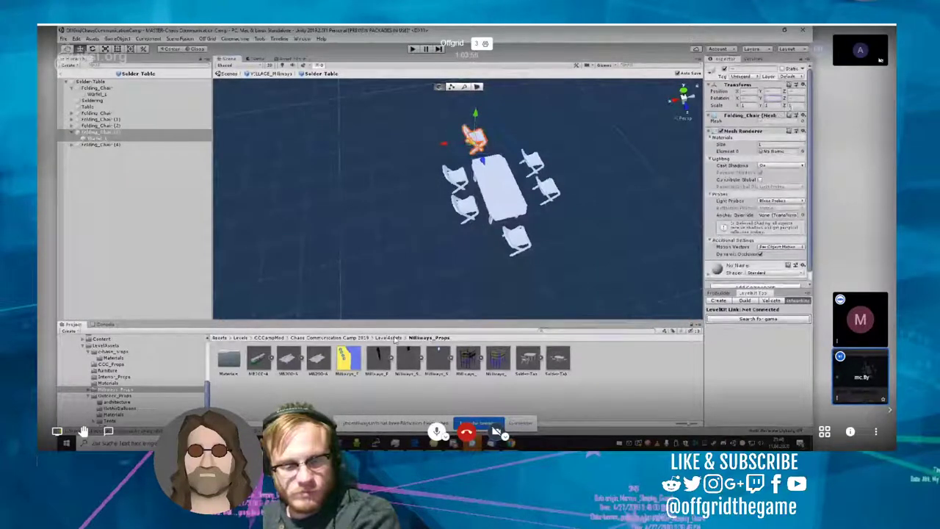
type("90")
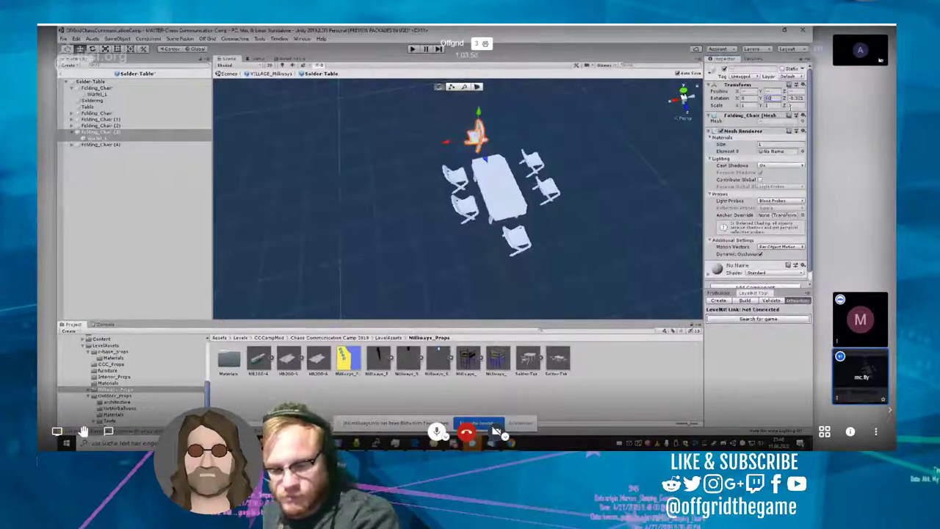
key("Tab")
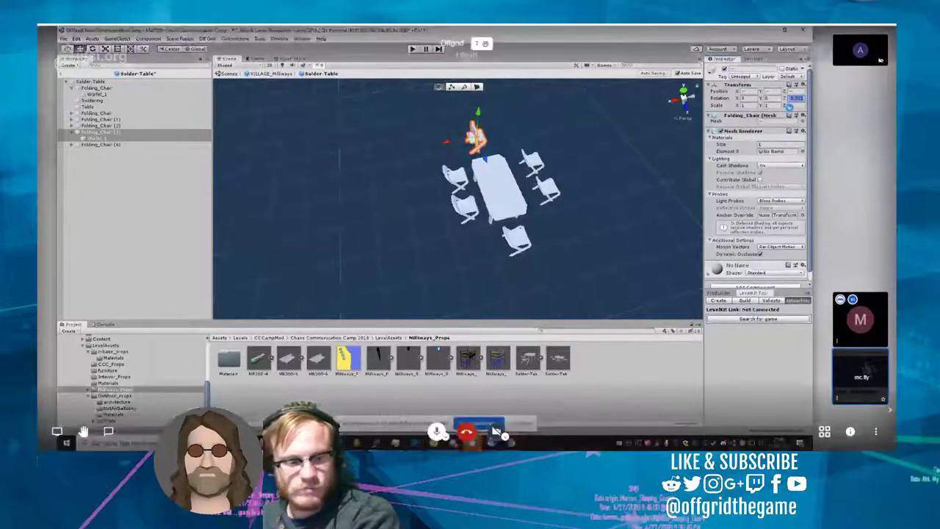
type("90")
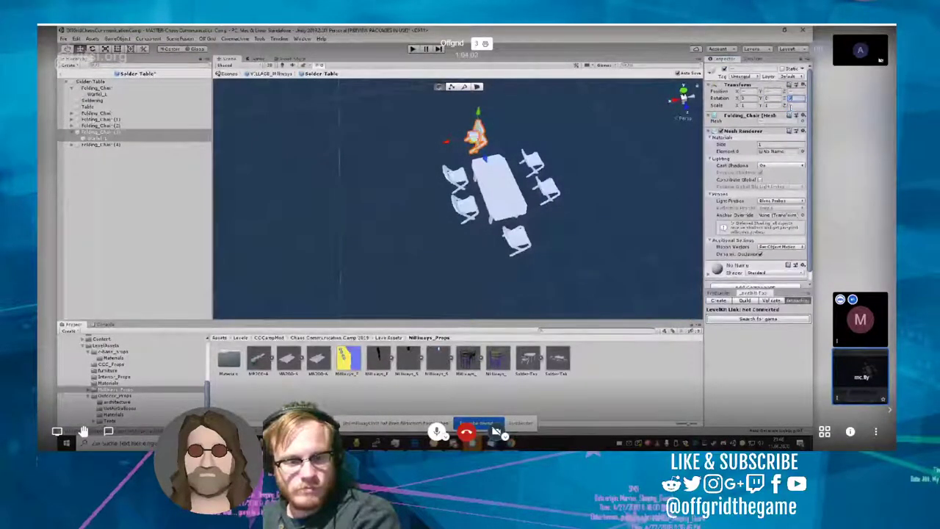
key("BackSpace")
key("BackSpace")
type("0")
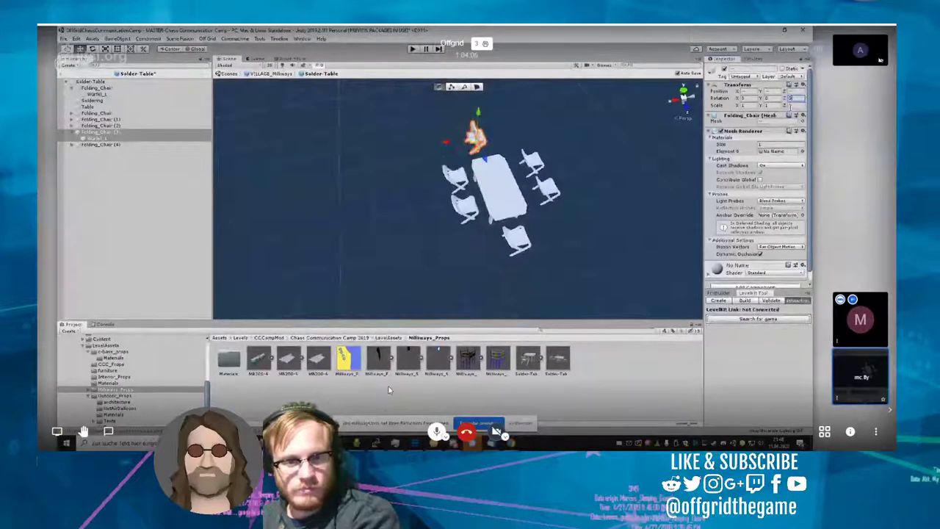
key("shift+Tab")
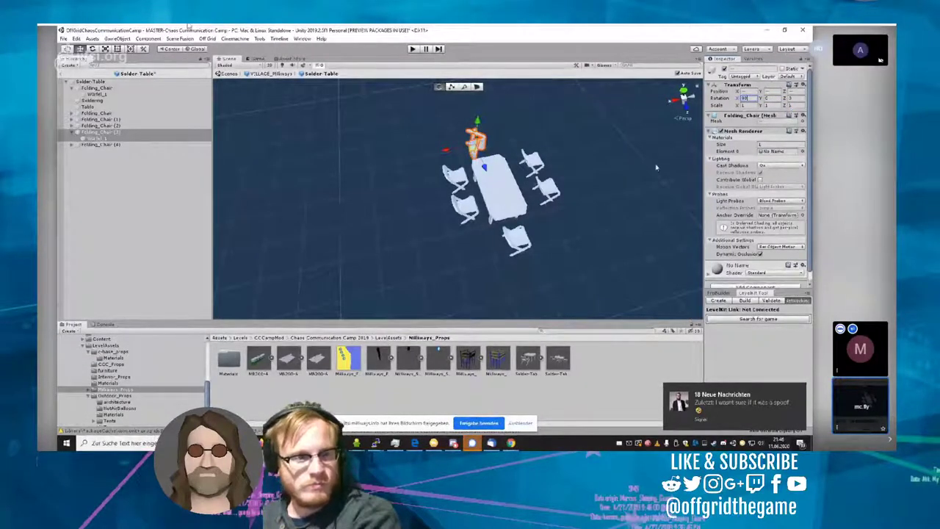
right_click_drag(625, 184, 561, 159)
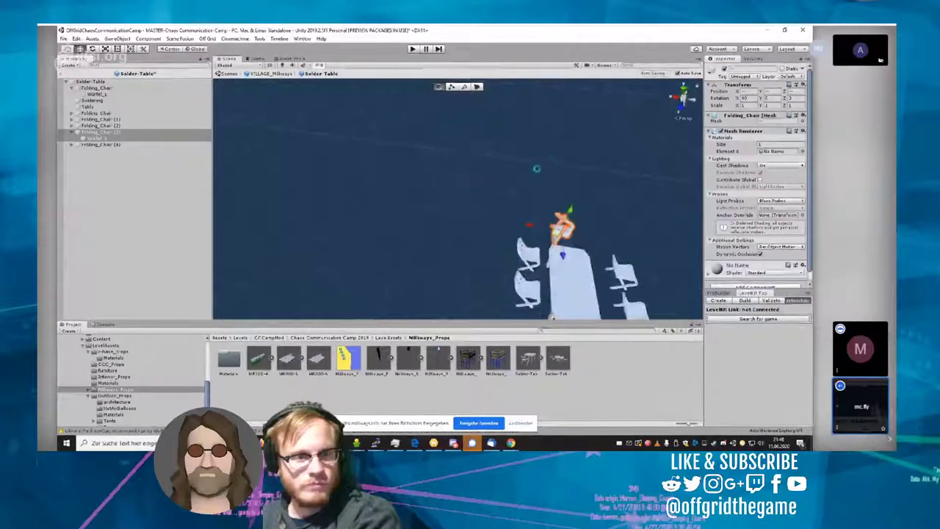
scroll(531, 179, "up", 2)
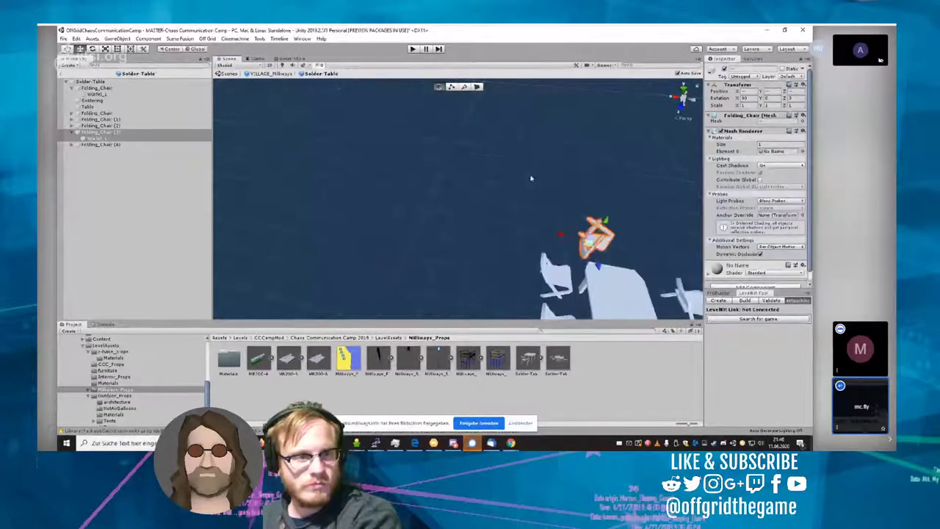
scroll(514, 191, "up", 1)
right_click_drag(514, 191, 626, 224)
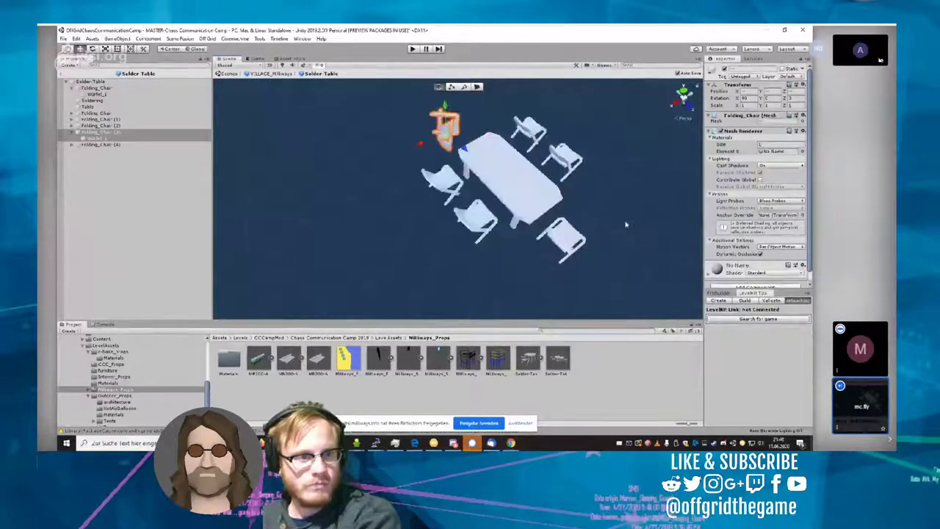
key("ctrl+z")
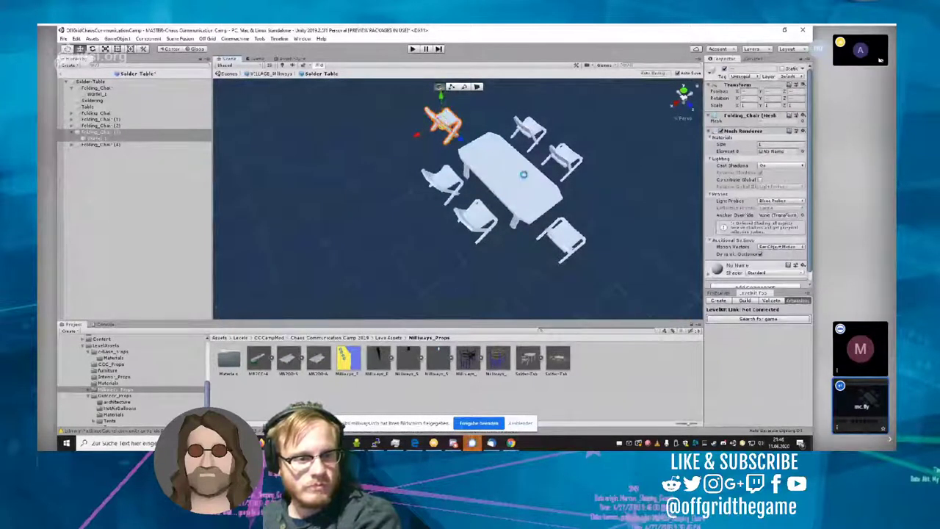
Step: Reselect the far-end folding chair with its child part and rotate it freely about Y to face the table
left_click(475, 130)
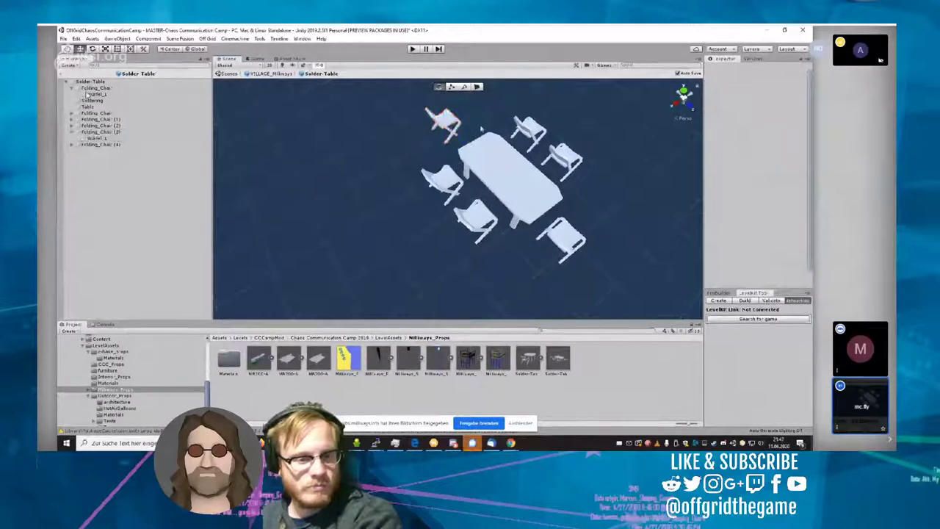
right_click_drag(481, 129, 484, 92)
left_click(435, 170)
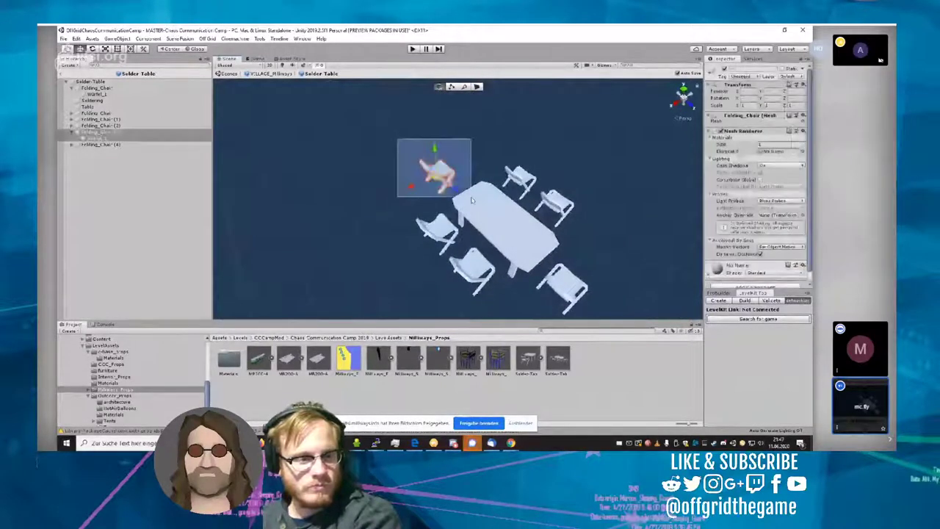
key("e")
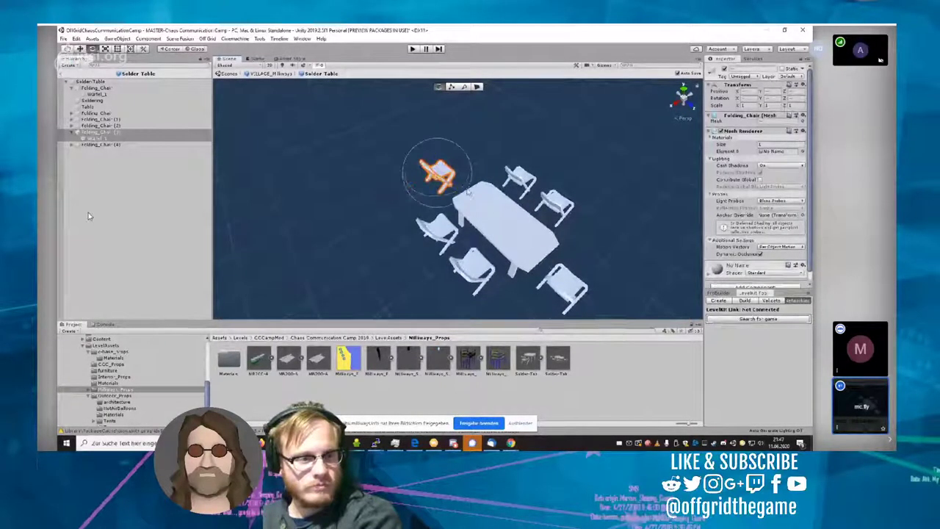
left_click_drag(468, 182, 364, 271)
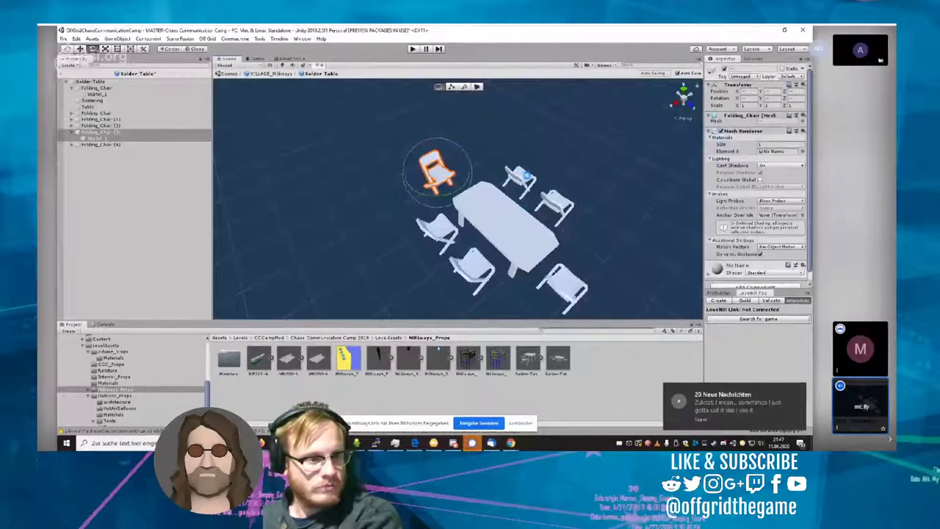
Step: Rotate Folding_Chair (2) about Y so it faces the table from the long side
left_click(522, 178)
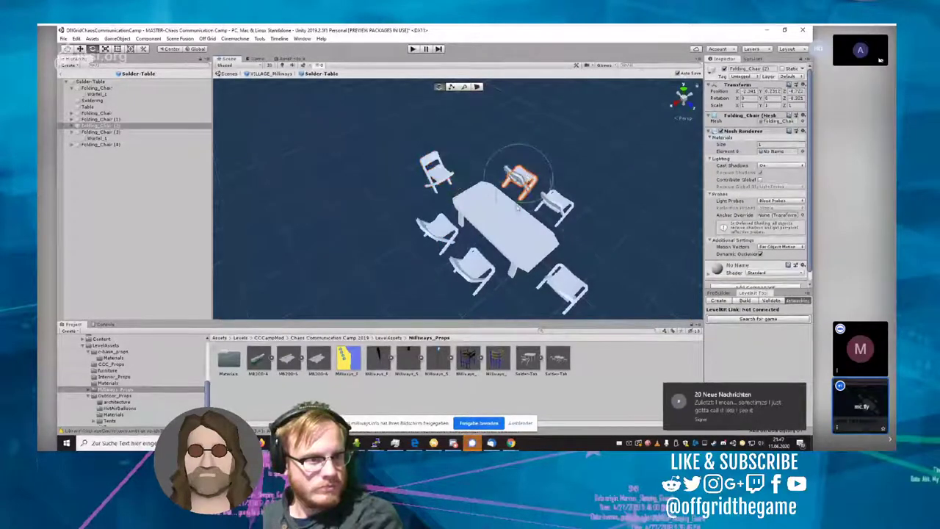
left_click_drag(520, 206, 566, 198)
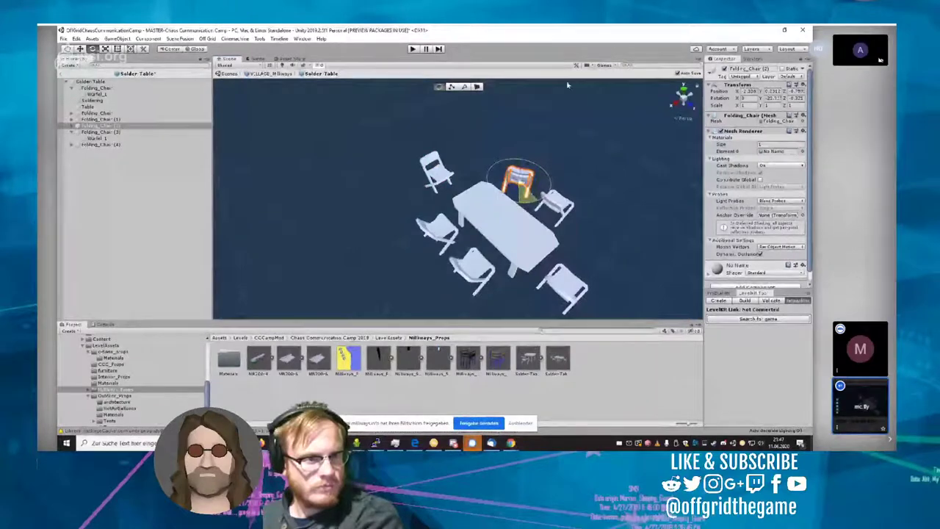
left_click_drag(567, 85, 544, 192)
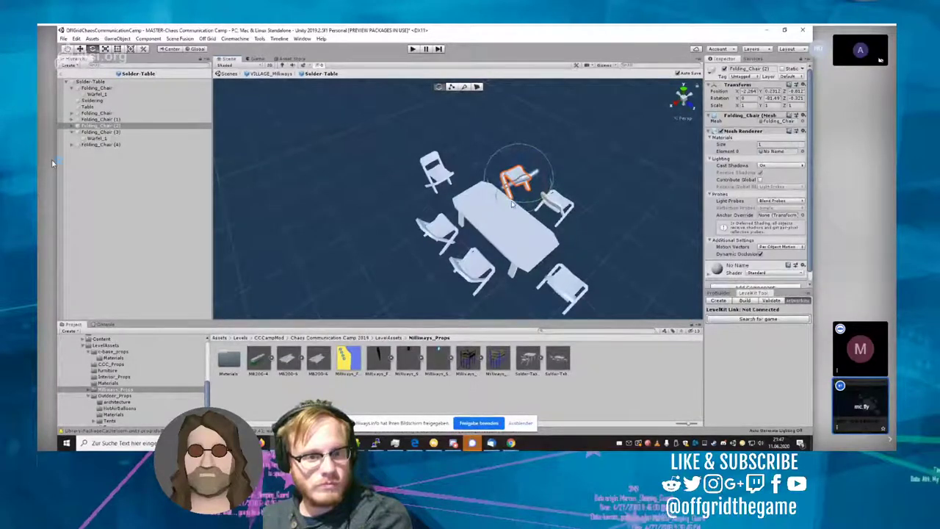
left_click_drag(506, 200, 646, 95)
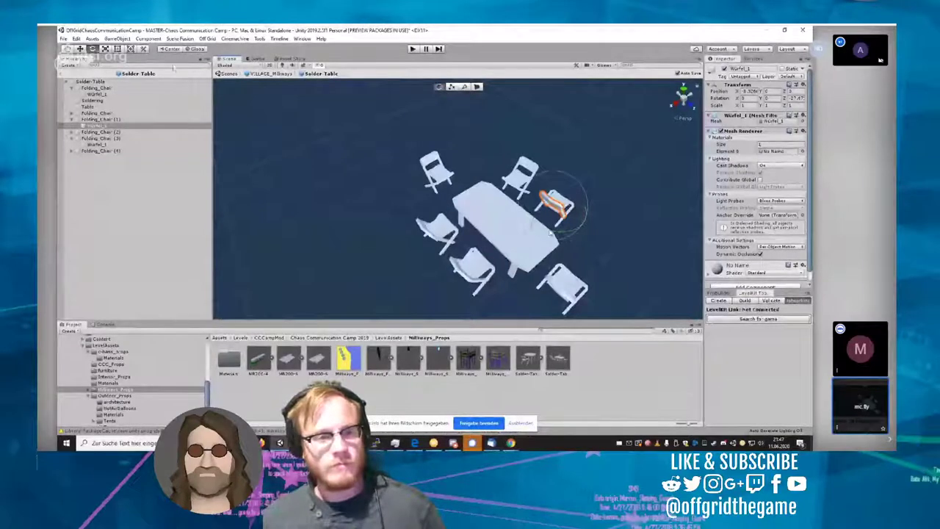
Step: Rotate the whole Folding_Chair (1), not just its child part, to about -178 degrees in Y so it faces the table
left_click_drag(552, 227, 585, 222)
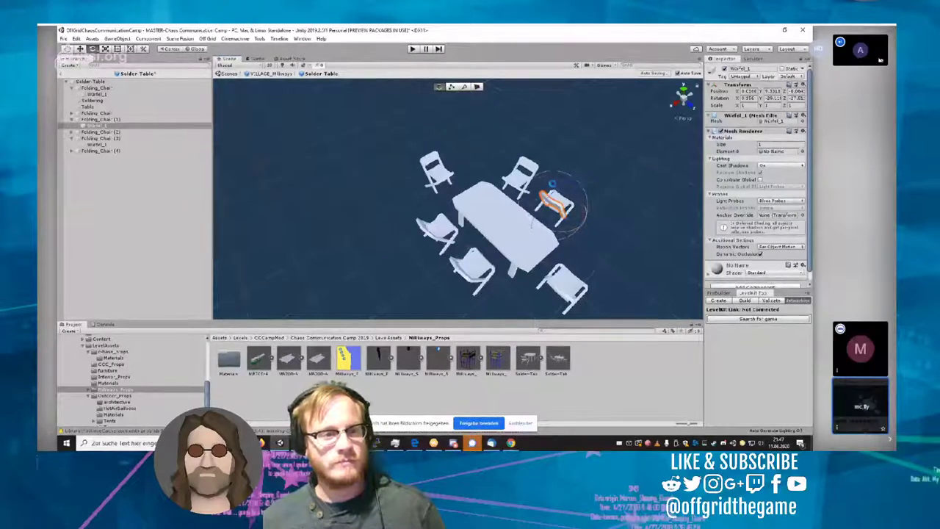
left_click(100, 119)
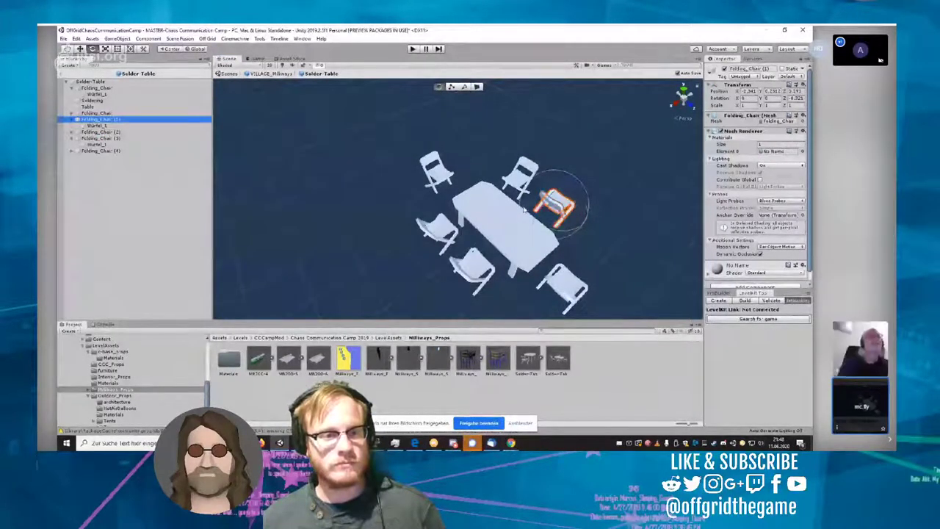
left_click_drag(523, 209, 666, 227)
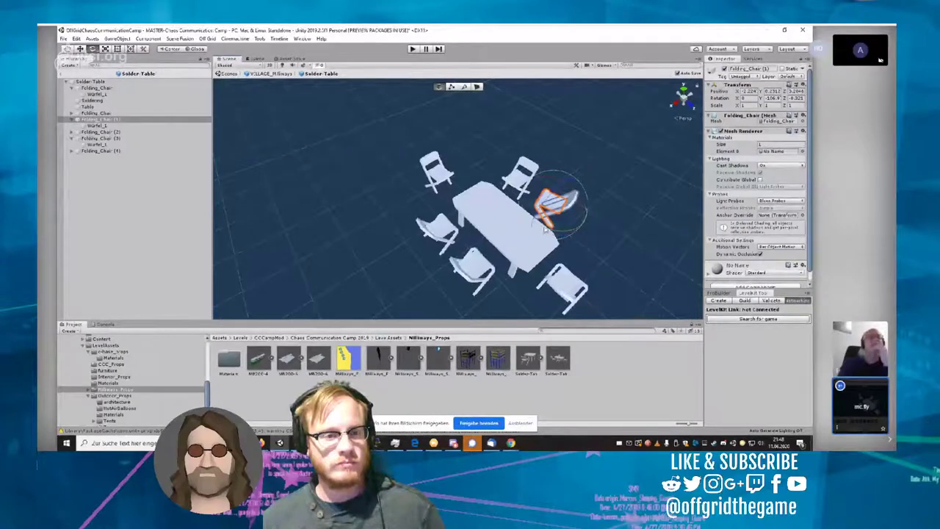
left_click_drag(535, 228, 616, 241)
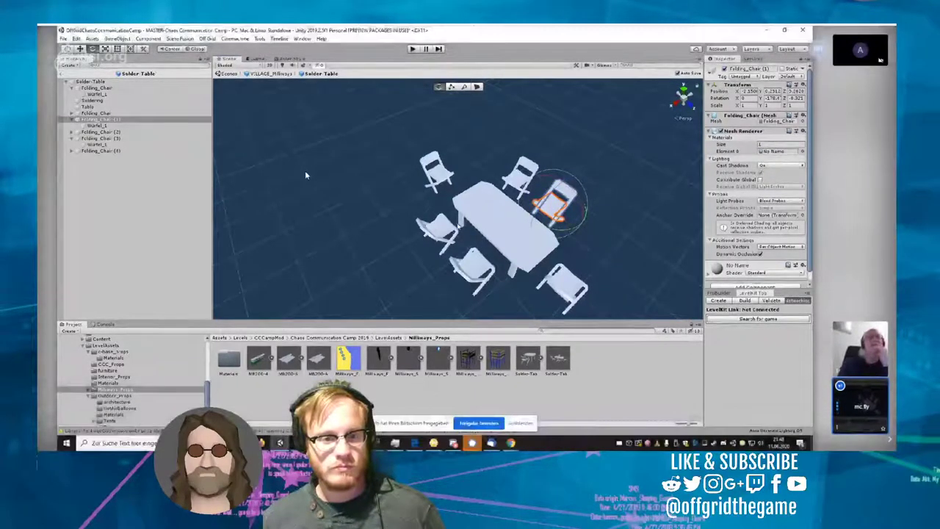
Step: Rotate Folding_Chair (4) at the table's near short end about Y to turn it toward the table
left_click(102, 150)
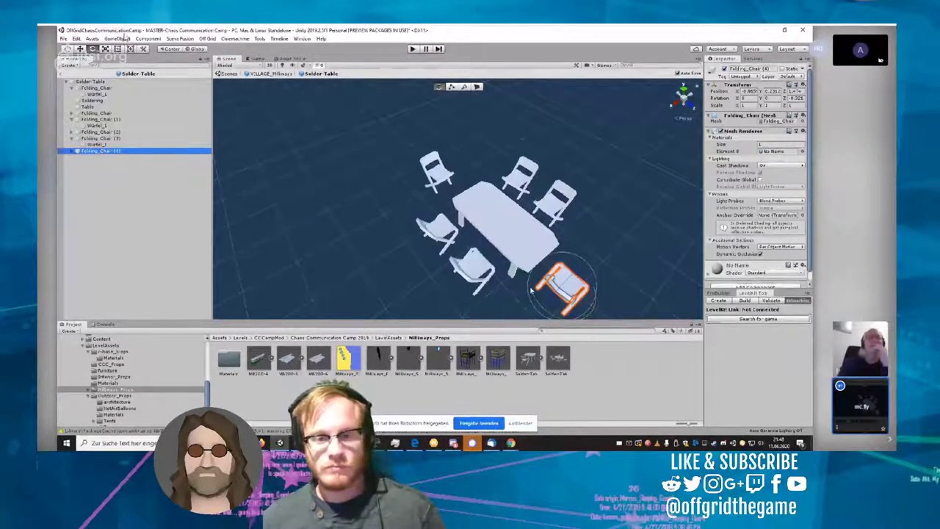
left_click_drag(532, 290, 655, 293)
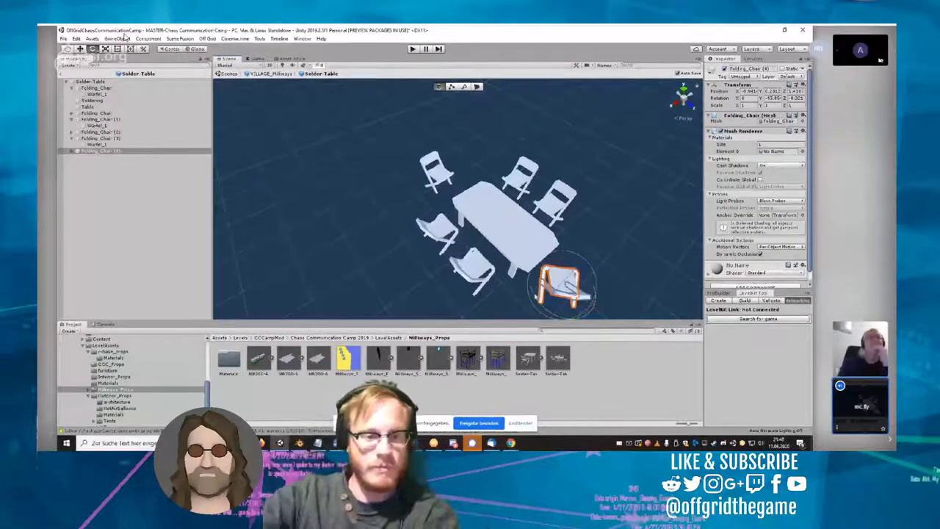
left_click_drag(542, 301, 602, 316)
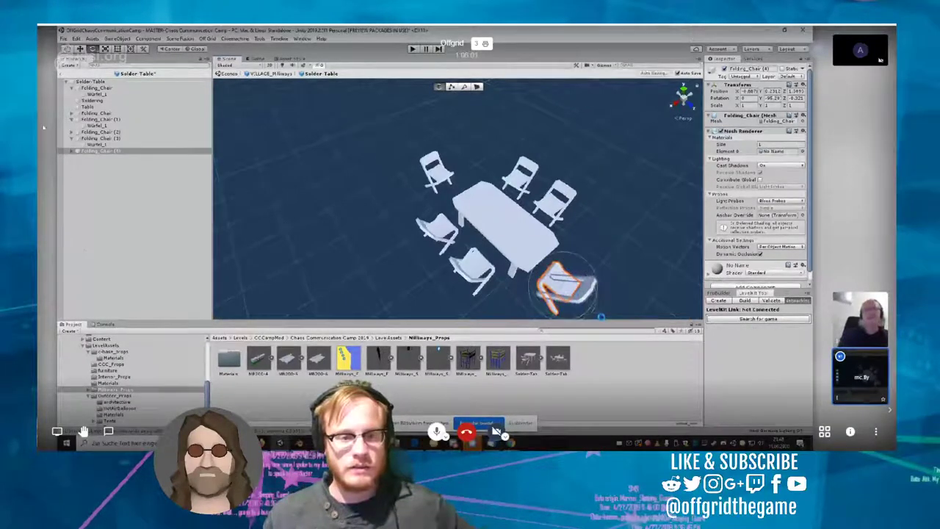
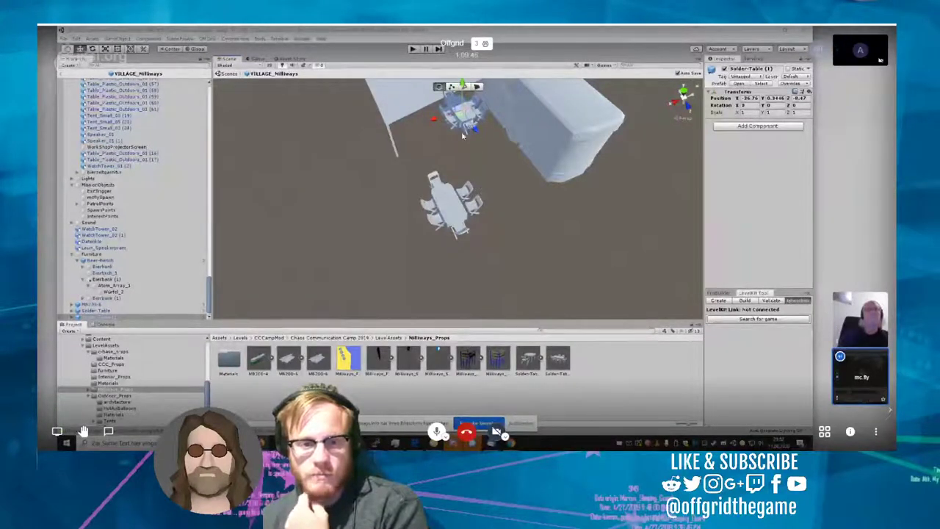
Step: Duplicate the Solder-Table in VILLAGE_Milliways and move the copy to form a group with the other solder tables
left_click(444, 207)
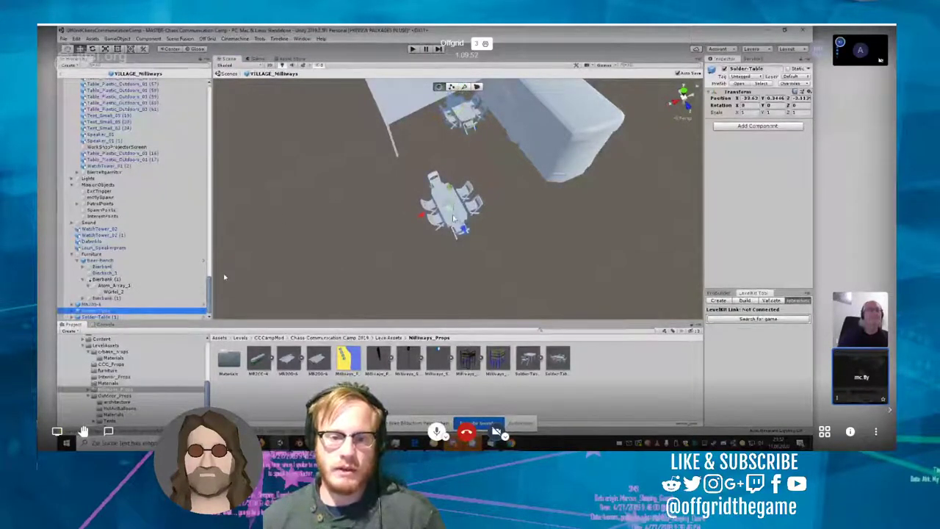
key("ctrl+d")
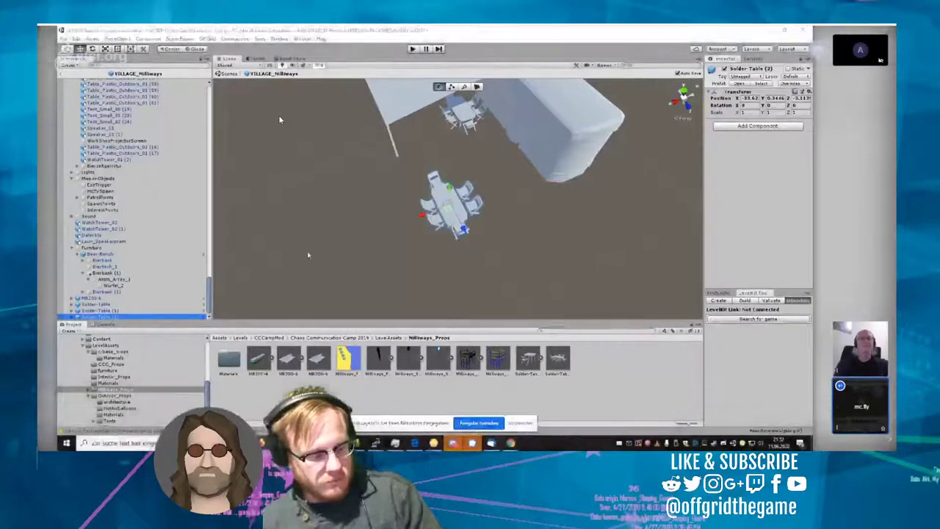
left_click_drag(461, 226, 450, 215)
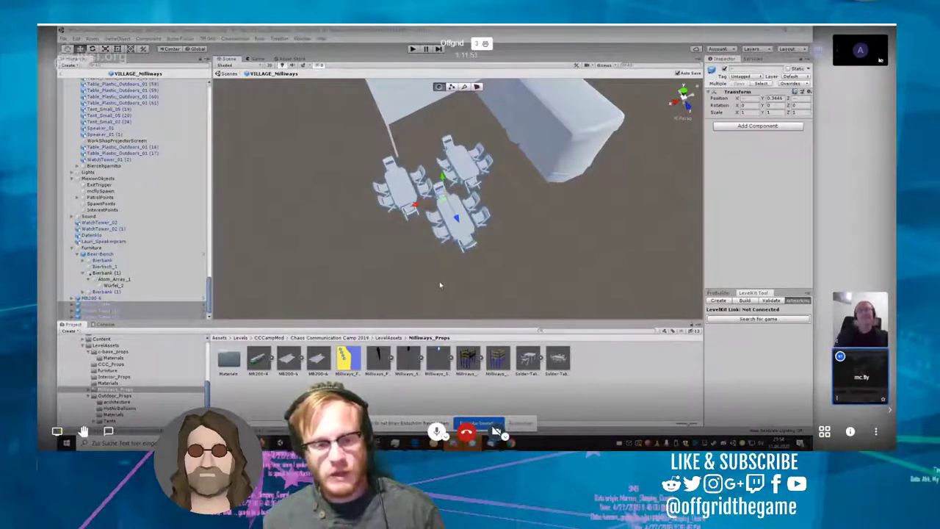
Step: Move Solder-Table (1) and Solder-Table (2) along X so the three solder tables stand farther apart
left_click(84, 304)
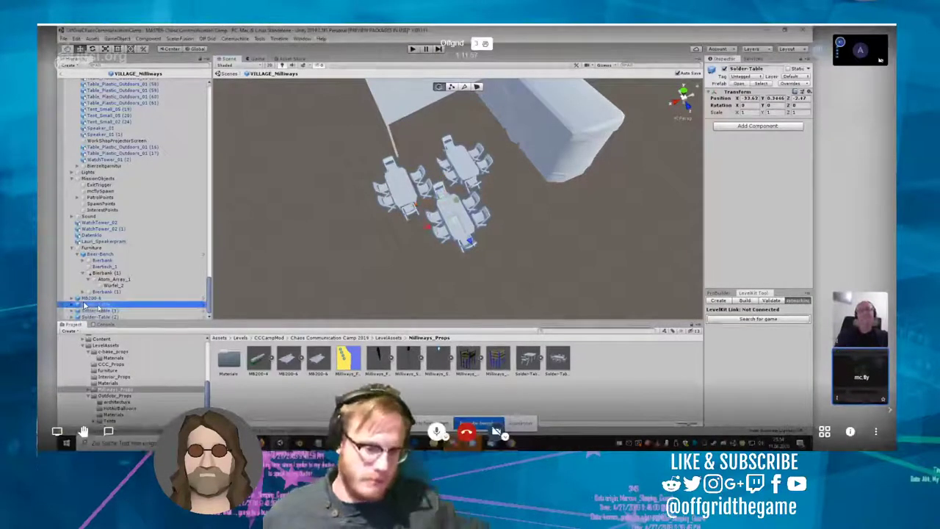
key("Down")
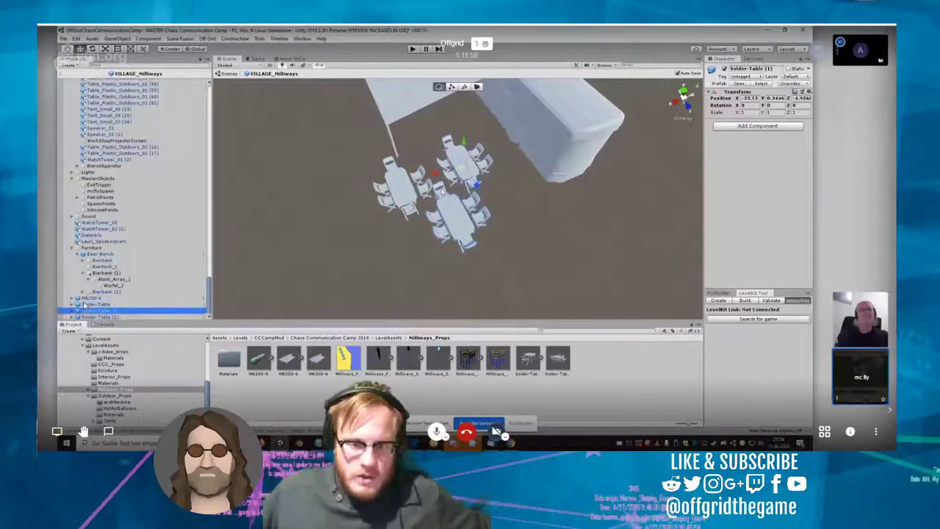
left_click_drag(439, 174, 447, 171)
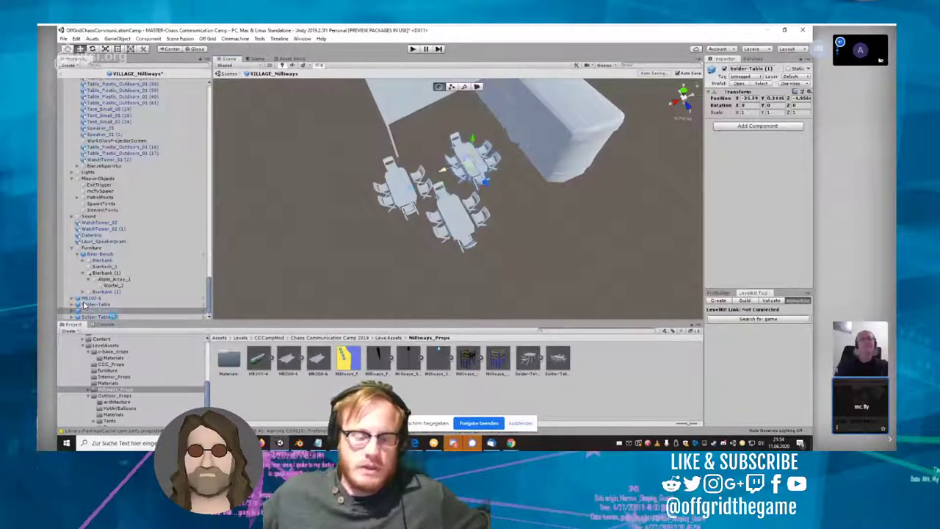
left_click(112, 317)
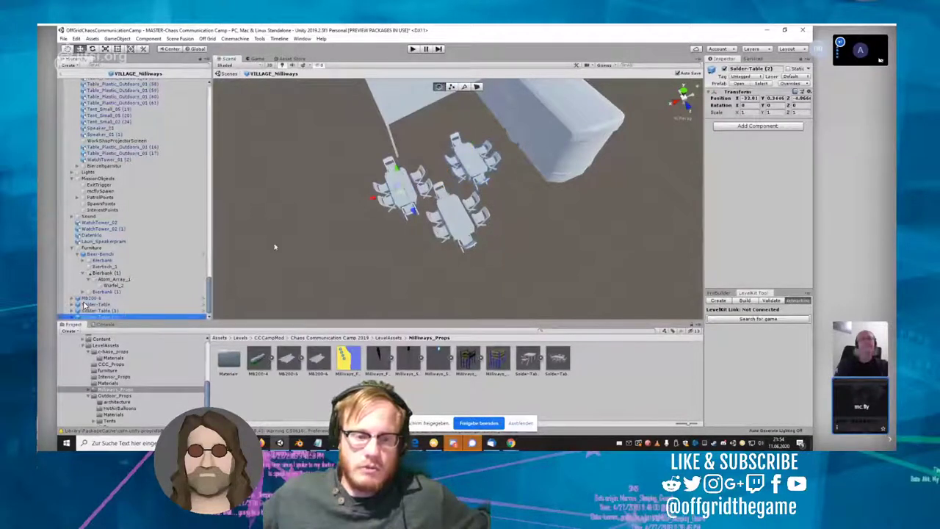
left_click_drag(374, 202, 367, 208)
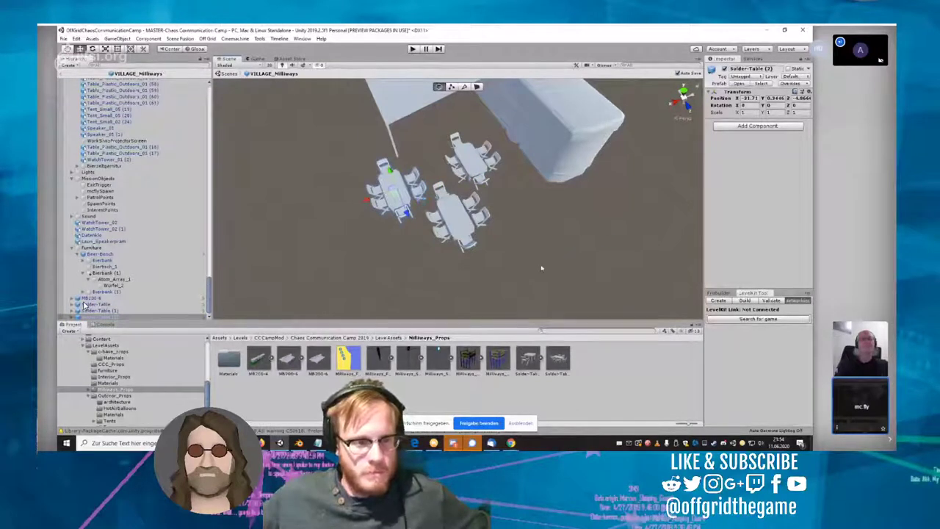
Step: Select all three solder tables and move them together along X toward the bus
right_click_drag(508, 282, 354, 240)
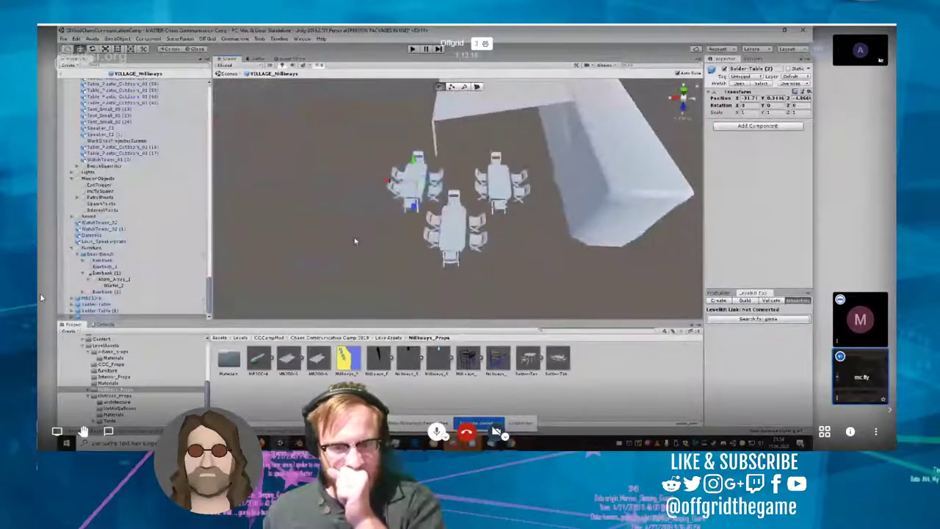
left_click_drag(338, 147, 563, 284)
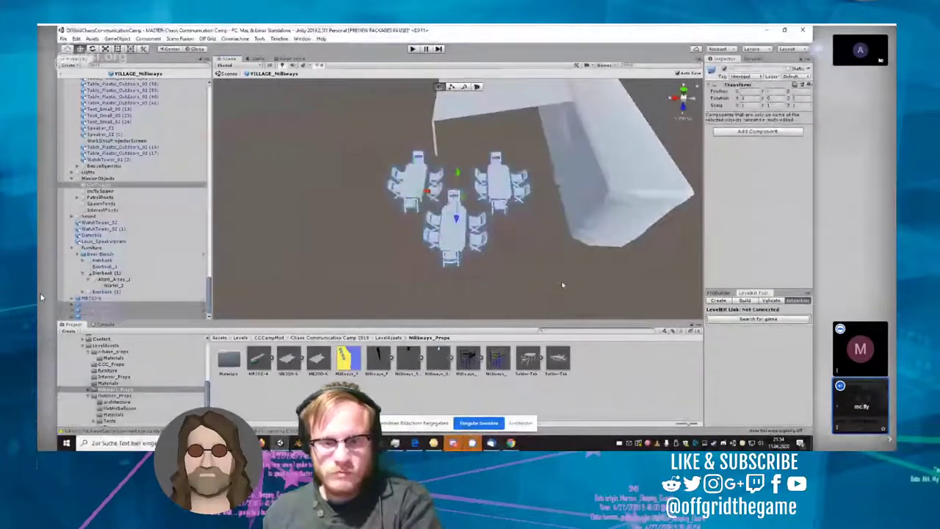
left_click_drag(427, 191, 468, 193)
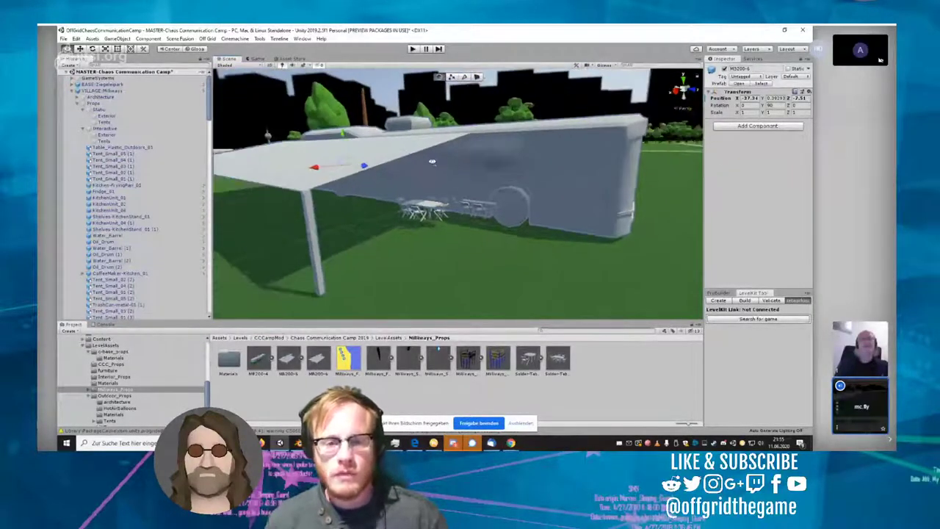
Step: Reopen the VILLAGE_Milliways prefab and move all three solder tables together along X, away from the bus
right_click_drag(445, 165, 411, 171)
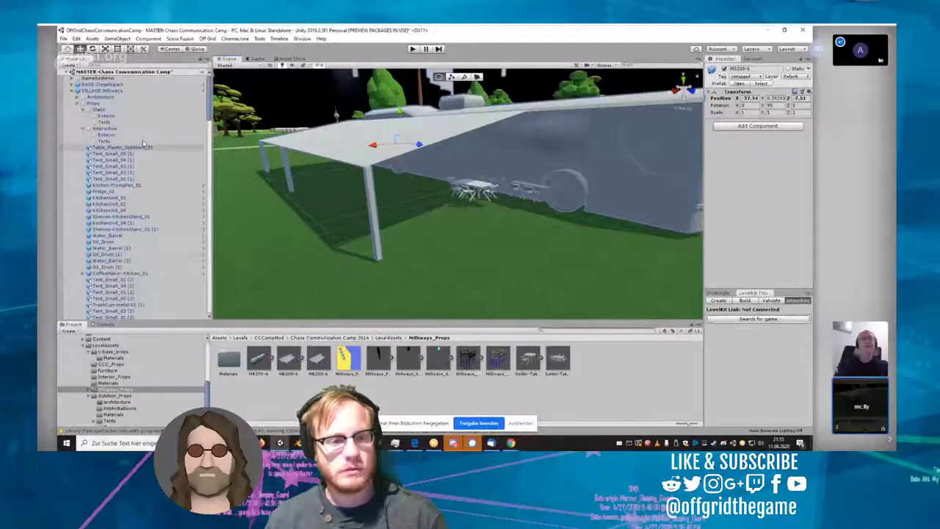
left_click(204, 91)
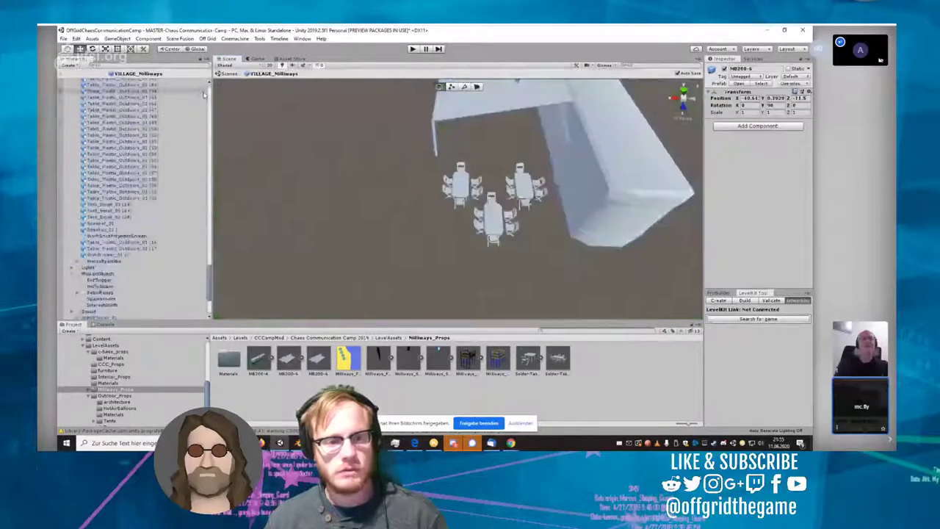
left_click(460, 186)
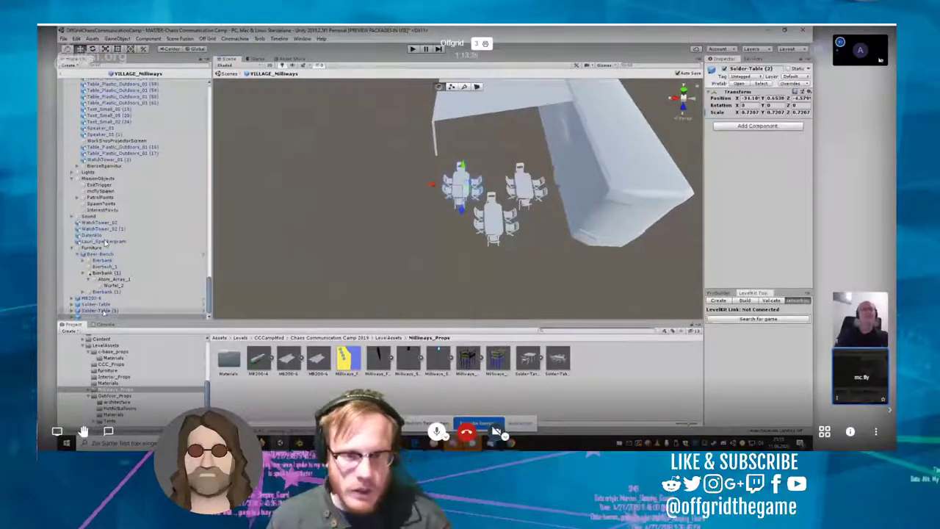
left_click(104, 312, "ctrl")
left_click(118, 304, "ctrl")
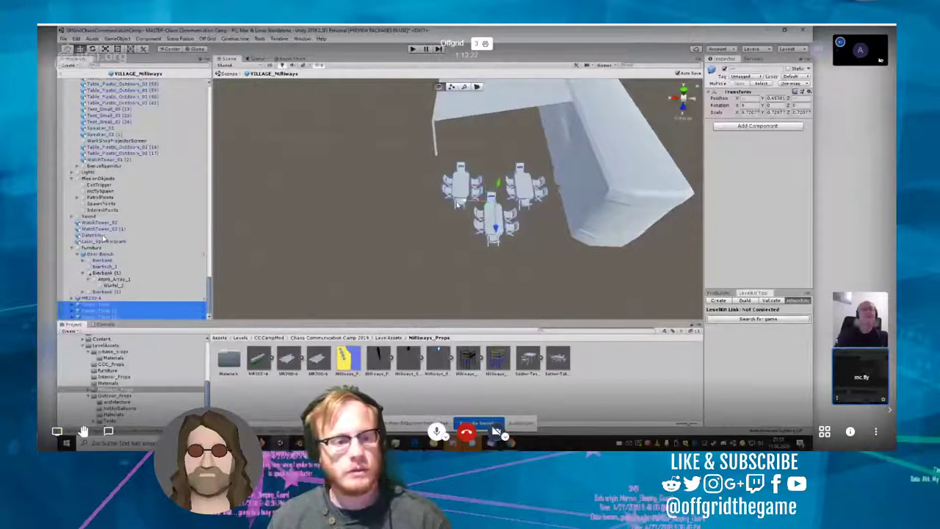
left_click_drag(457, 206, 384, 212)
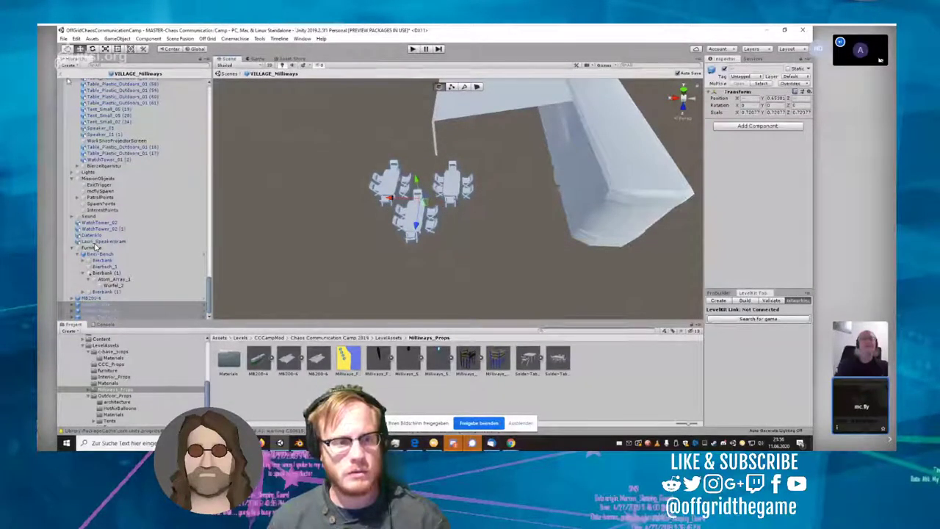
Step: Return from the prefab to the MASTER-Chaos Communication Camp scene and save it
left_click(61, 76)
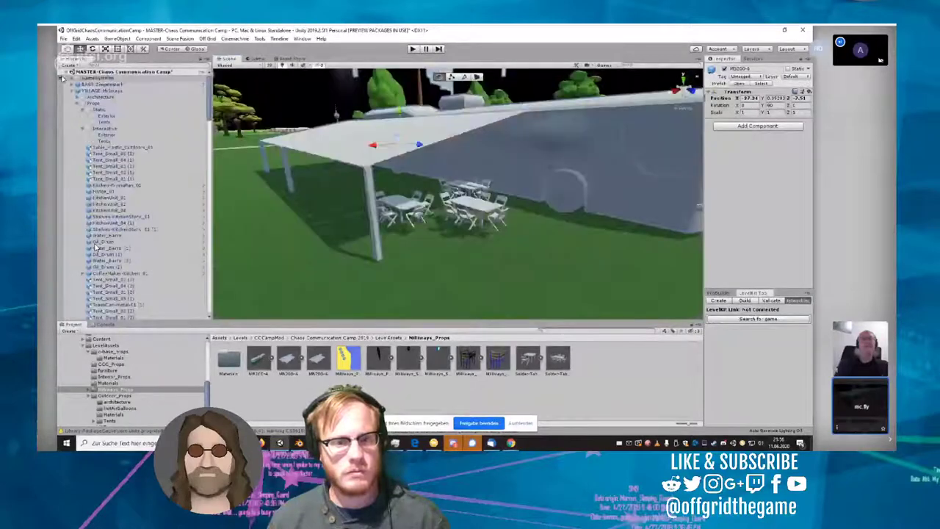
left_click(63, 38)
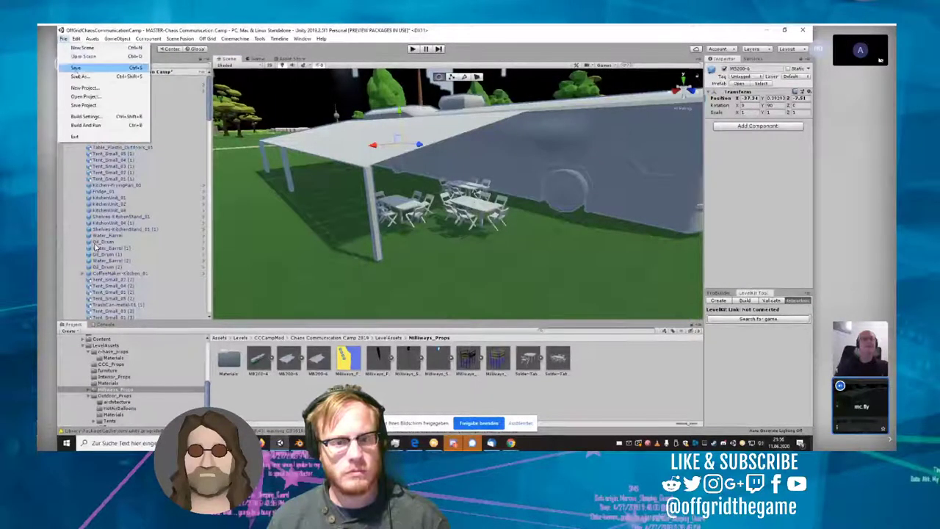
left_click(75, 68)
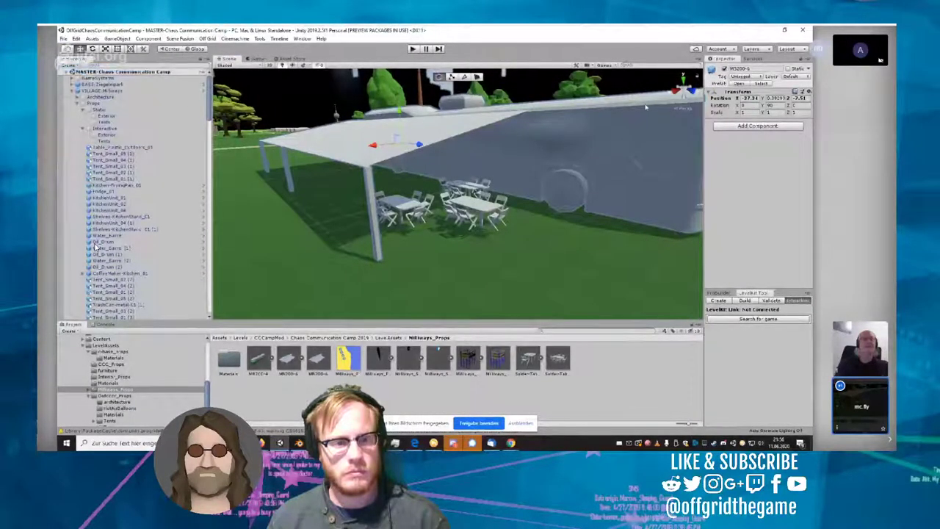
left_click(56, 431)
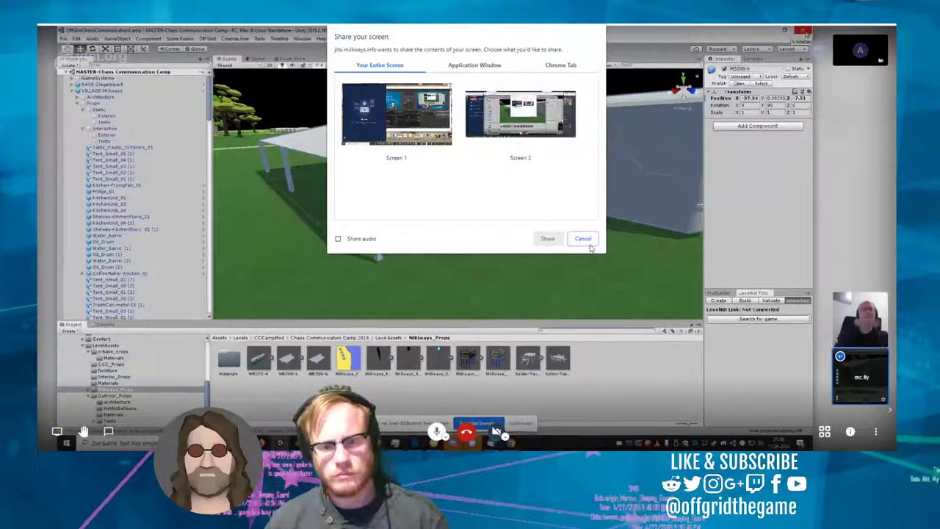
left_click(583, 238)
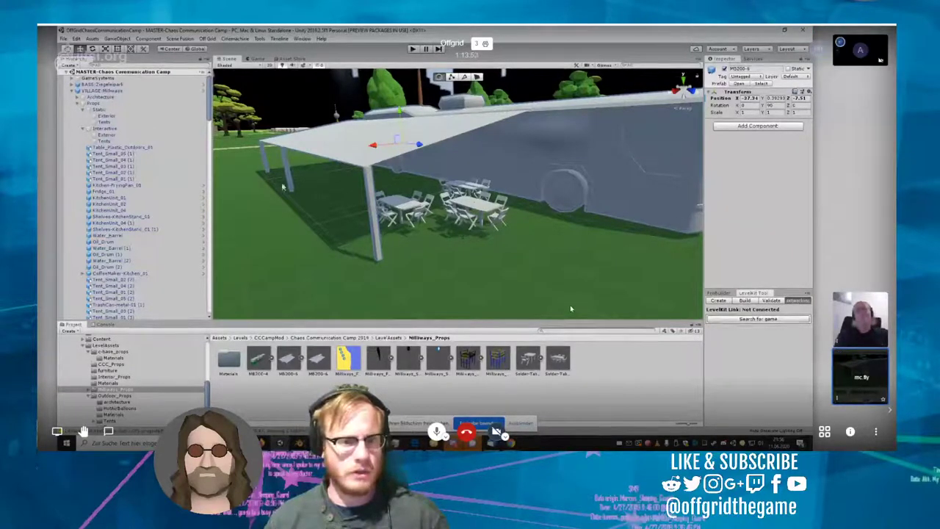
Step: Show the desktop, check the CPU load in Task Manager and move its window out of the way
key("super+d")
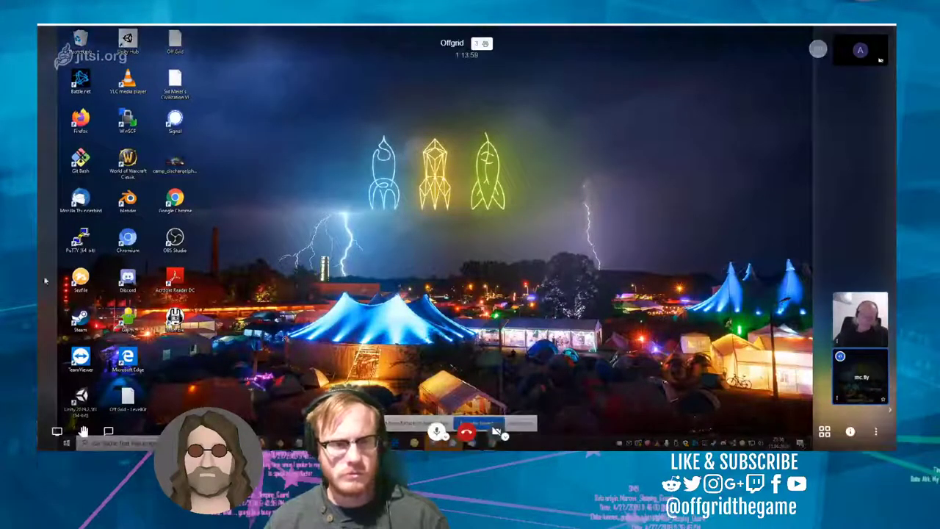
key("ctrl+shift+Escape")
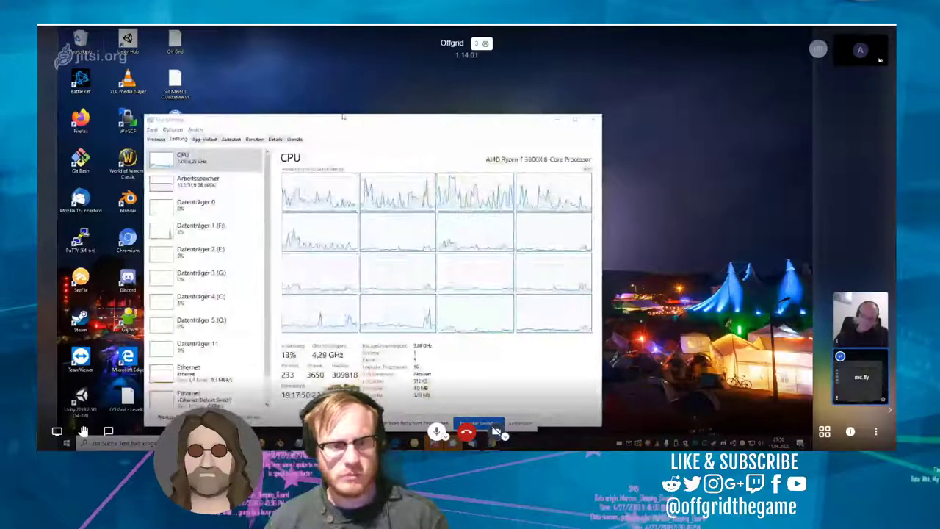
left_click_drag(342, 119, 812, 95)
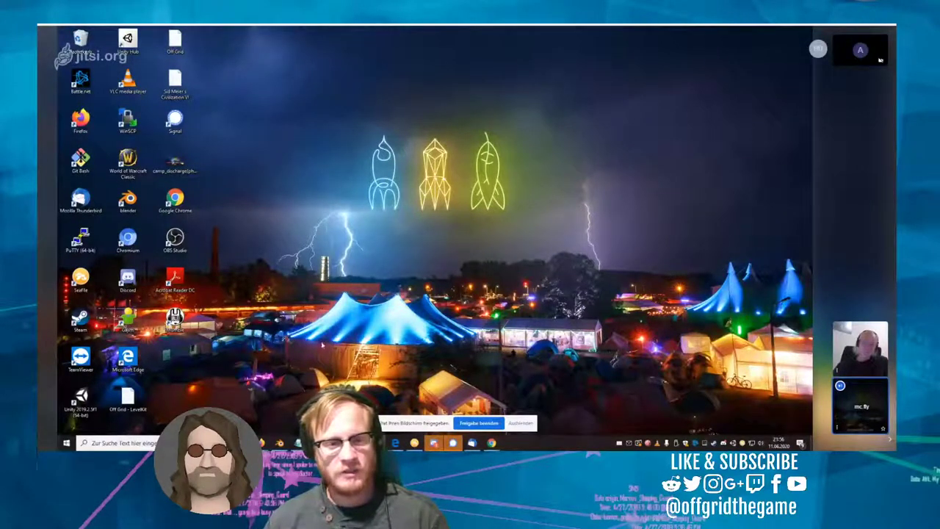
Step: Launch Unity from the desktop and open the OffGridChaosCommunicationCamp project
double_click(97, 401)
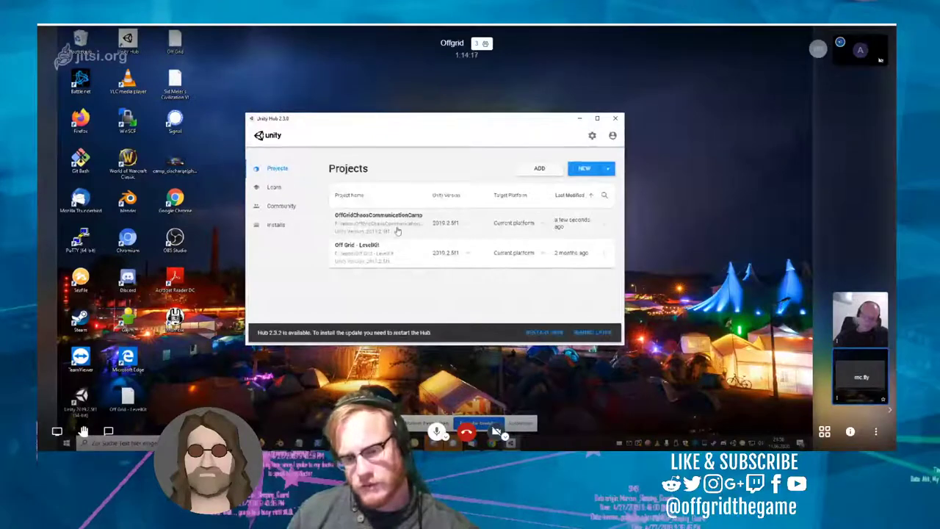
left_click(437, 223)
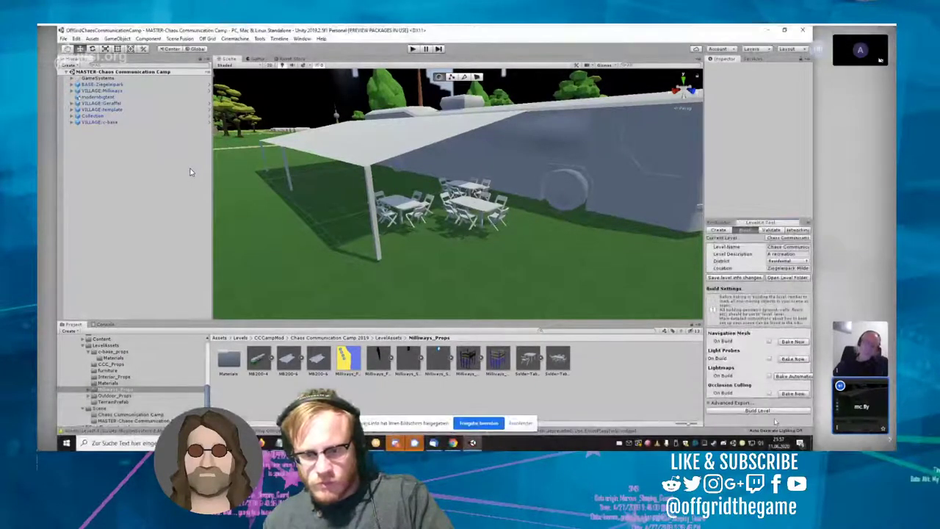
Step: Build the level with the LevelKit Tool and start the Off Grid game with its offered configuration
left_click(773, 412)
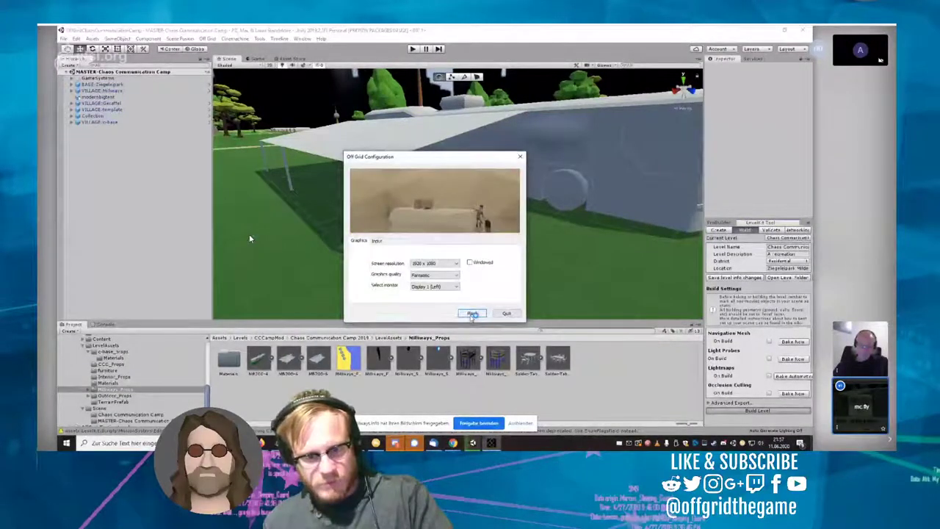
left_click(471, 313)
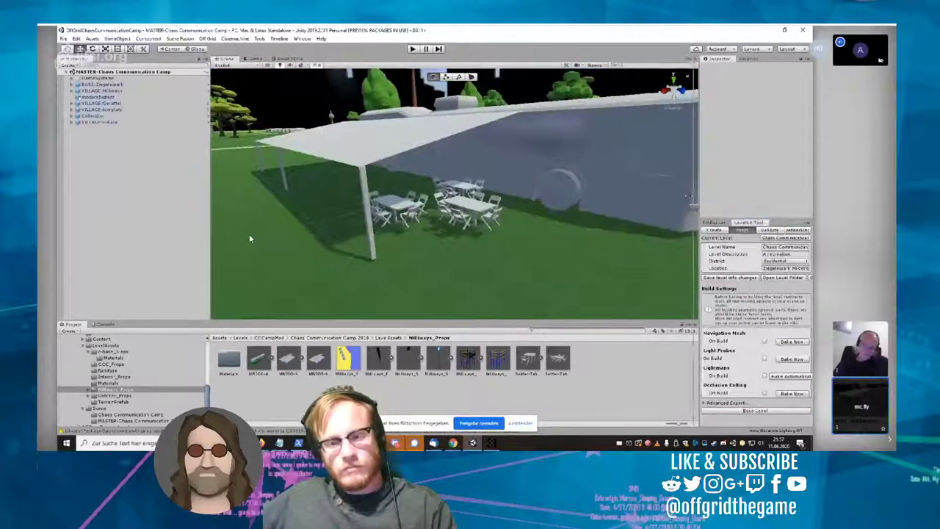
Step: Widen the LevelKit Tool area and search for a running game through its networking section
left_click_drag(663, 202, 652, 202)
left_click(790, 230)
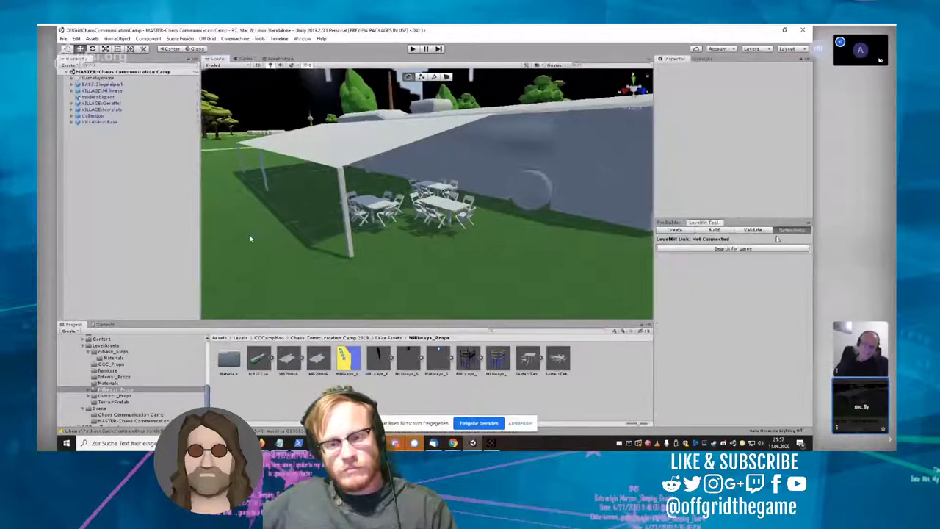
left_click(755, 249)
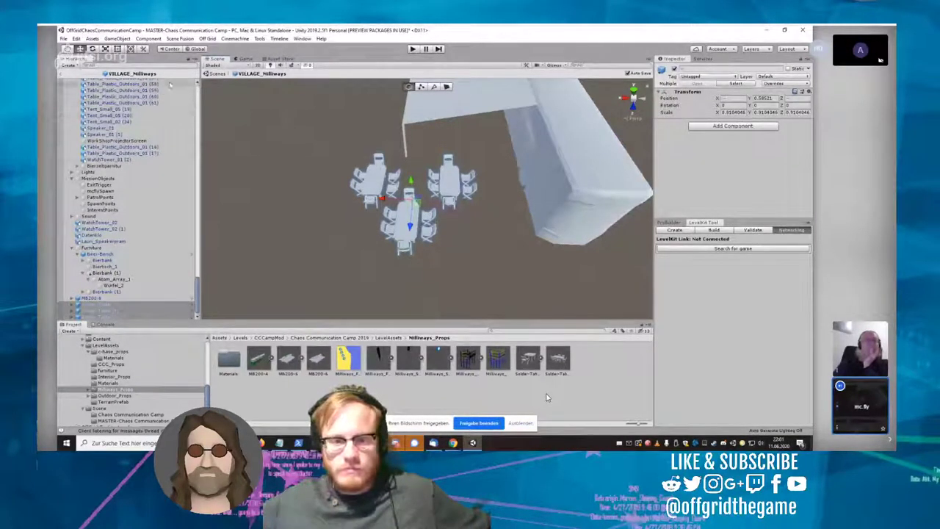
Step: Back in the main scene, move the three solder tables of VILLAGE:Milliways together under the tent roof and lower them toward the grass
left_click(61, 74)
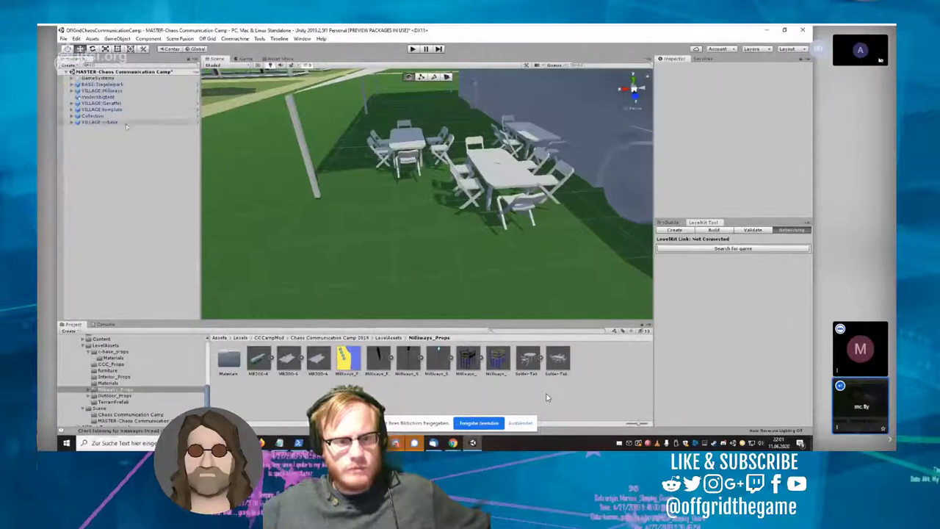
left_click(72, 90)
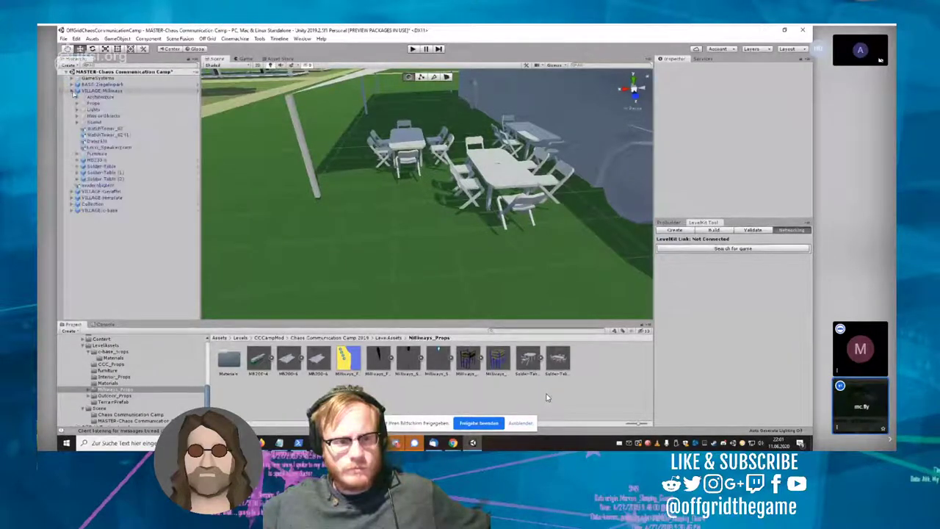
left_click(84, 167)
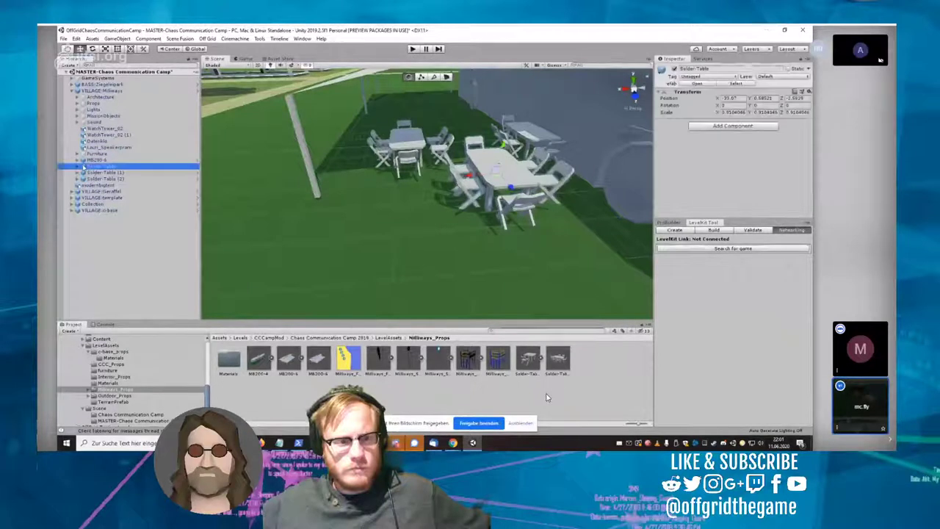
left_click(103, 179, "shift")
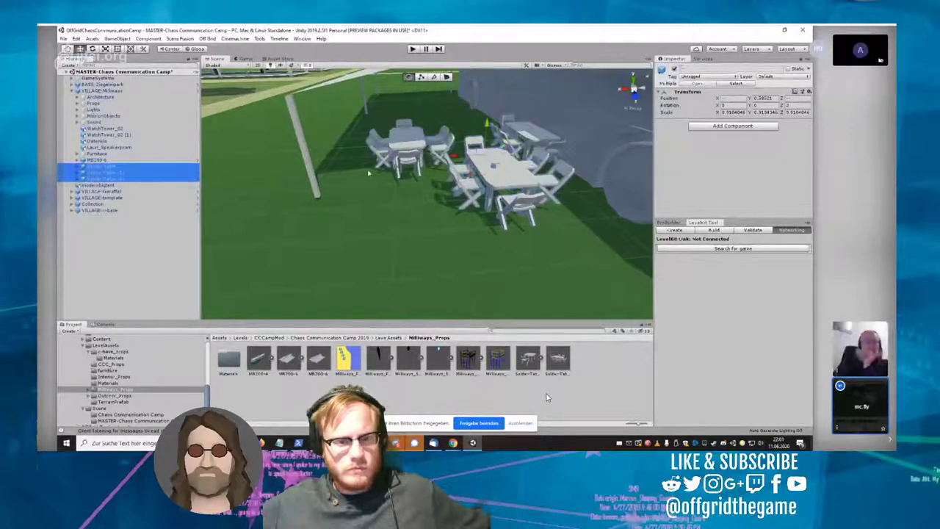
left_click_drag(450, 160, 415, 167)
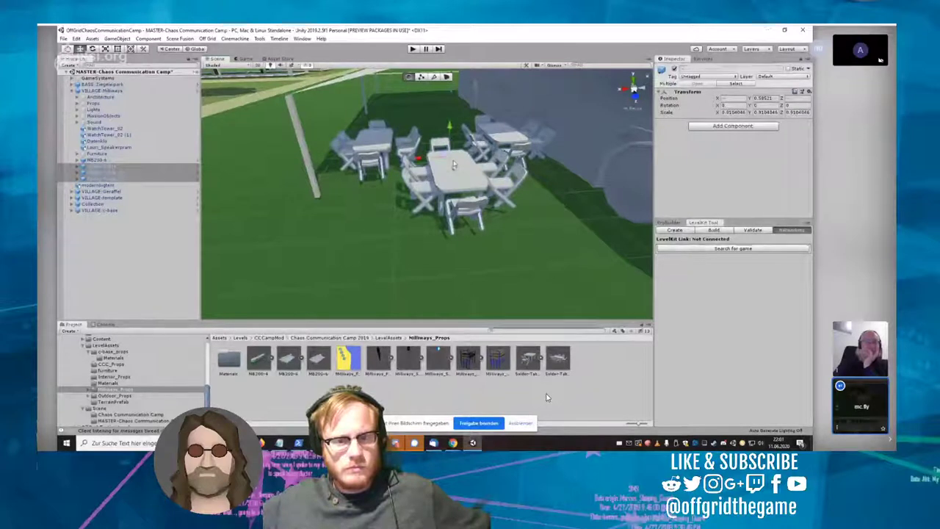
left_click_drag(450, 132, 449, 140)
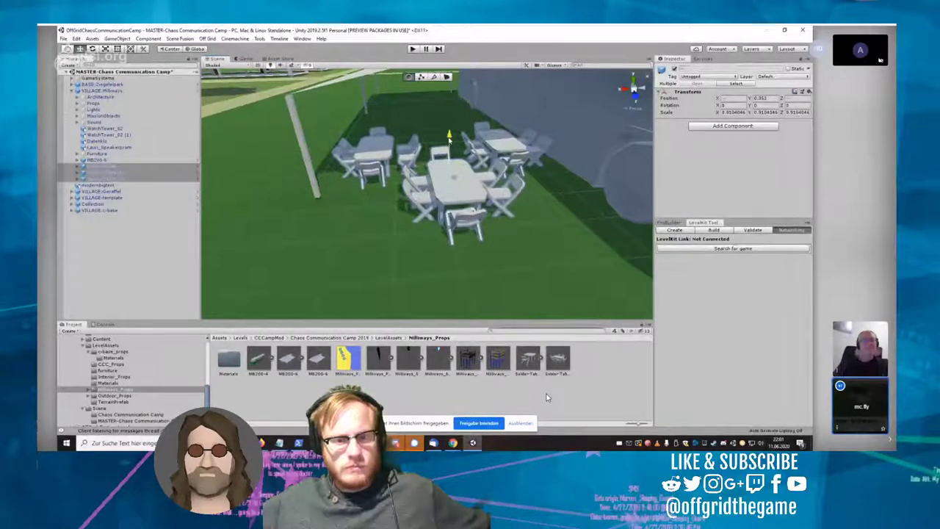
left_click_drag(455, 180, 432, 166)
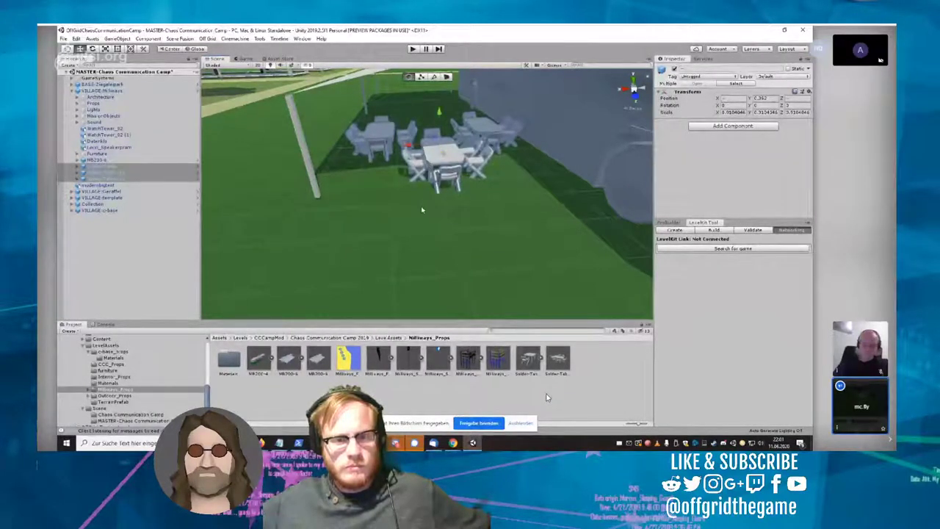
Step: Inspect the arrangement and spacing of the solder tables under the tent roof from several angles
right_click_drag(422, 210, 550, 217)
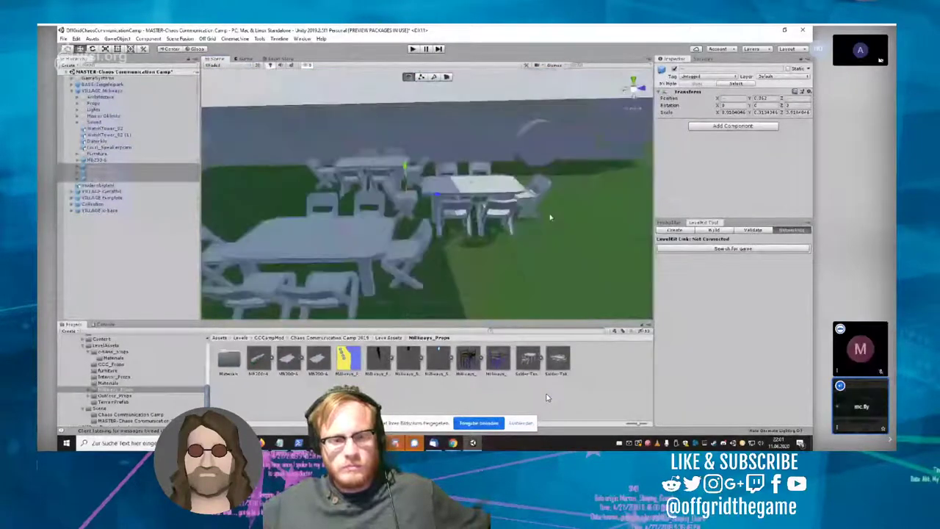
scroll(519, 250, "down", 3)
right_click_drag(520, 250, 499, 224)
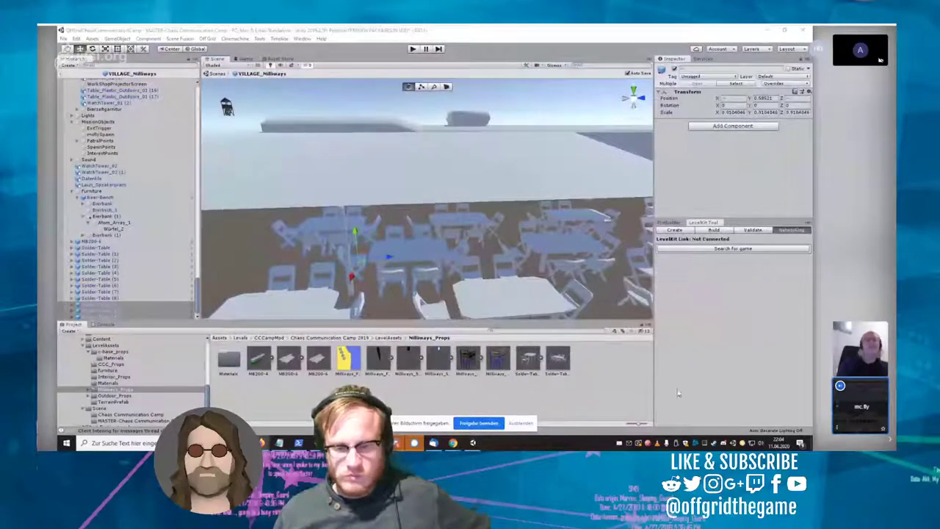
mouse_move(84, 431)
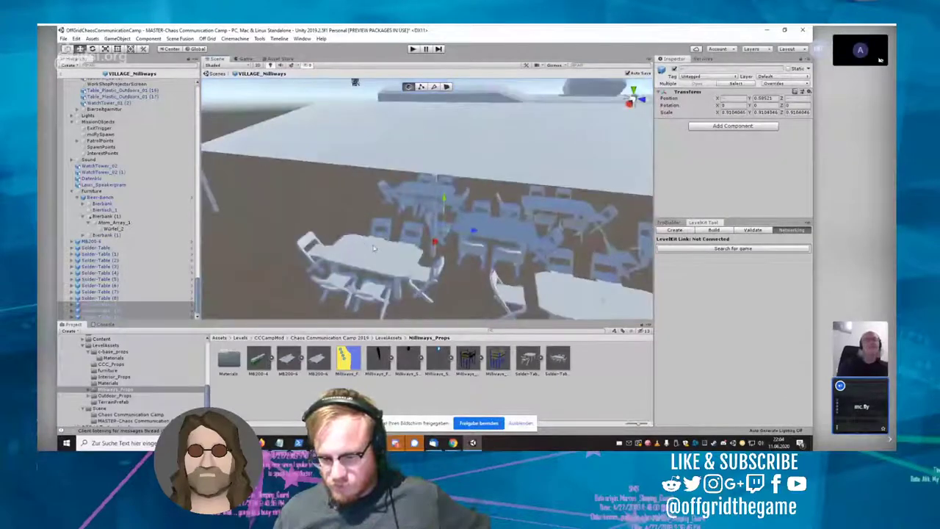
mouse_move(882, 243)
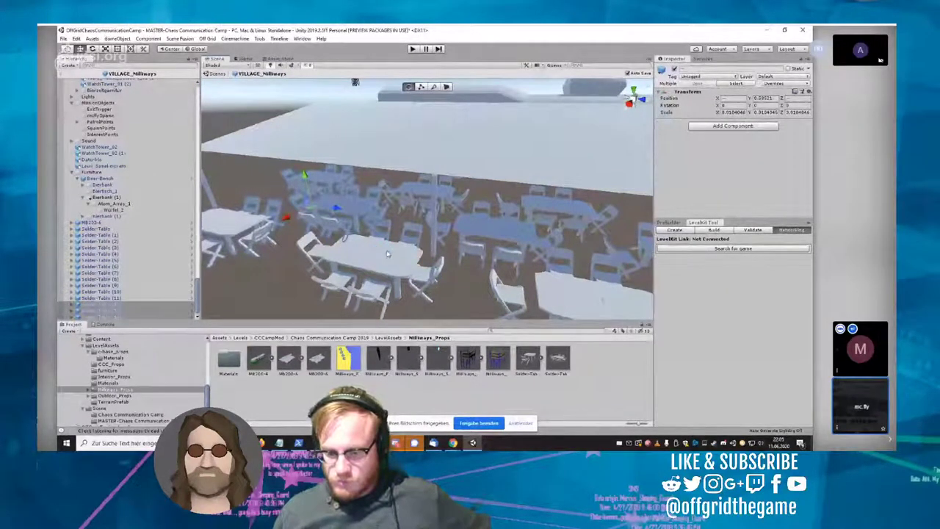
right_click_drag(457, 281, 525, 307)
scroll(324, 222, "up", 2)
scroll(338, 230, "up", 2)
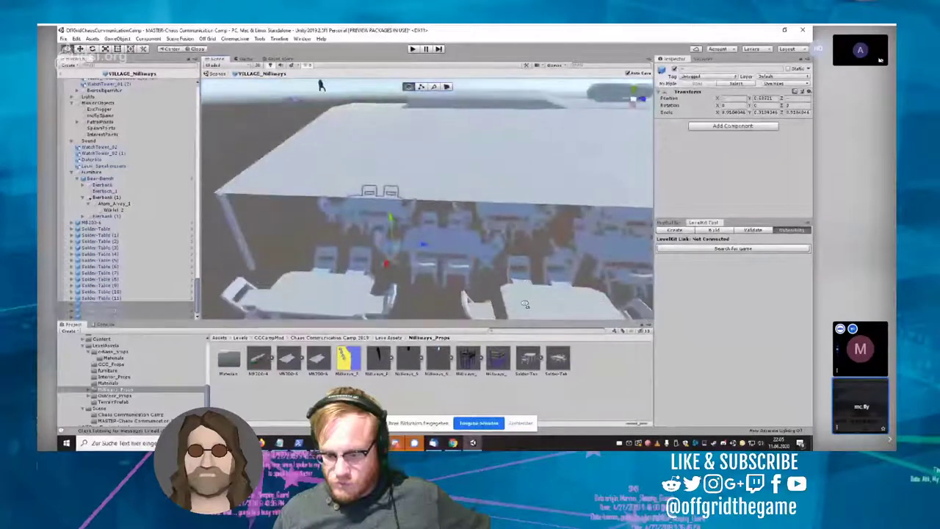
mouse_move(476, 279)
right_mouse_down()
mouse_move(572, 276)
mouse_move(464, 289)
right_mouse_up()
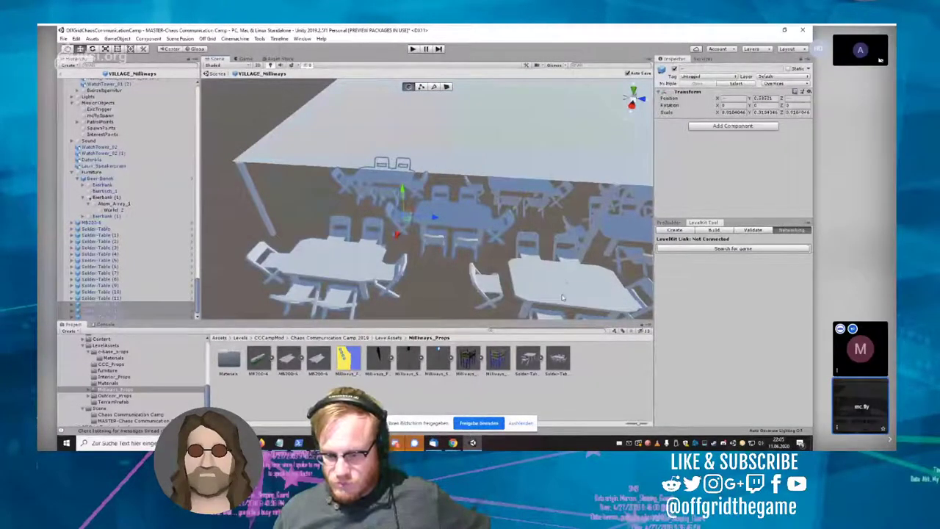
Step: Rotate Solder-Table (14), at the outer corner of the tent's front row, to about 26.16° around the Y axis
right_click_drag(563, 297, 492, 226)
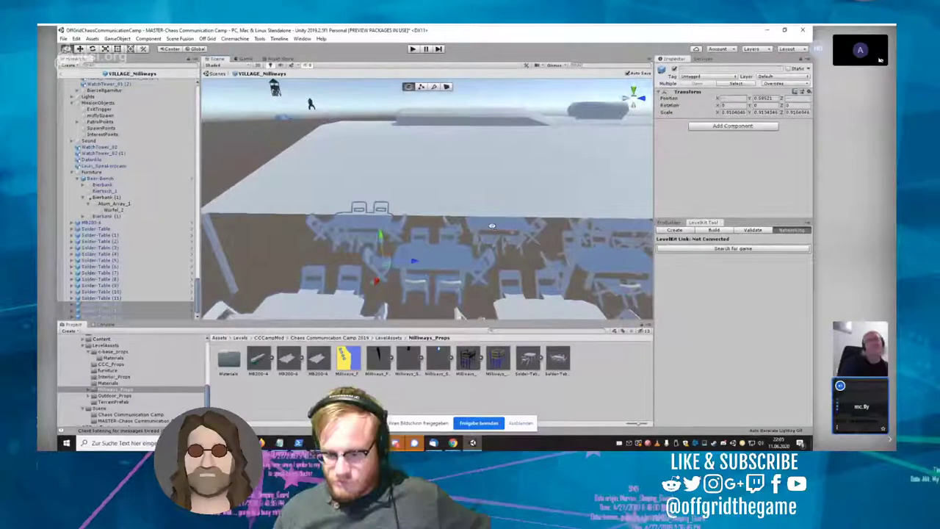
right_click_drag(492, 227, 468, 205)
left_click_drag(494, 156, 495, 150, "alt")
scroll(492, 158, "down", 3)
right_click_drag(492, 159, 499, 192)
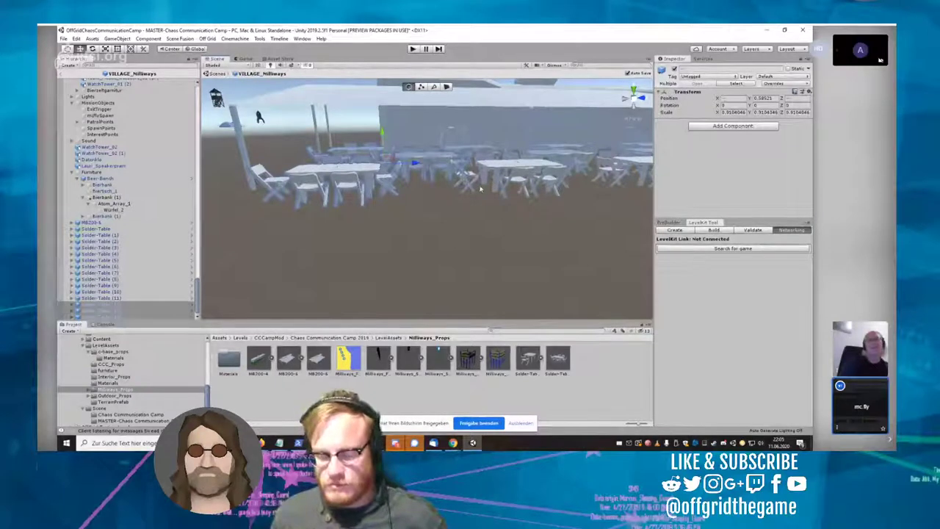
right_click_drag(479, 189, 504, 204)
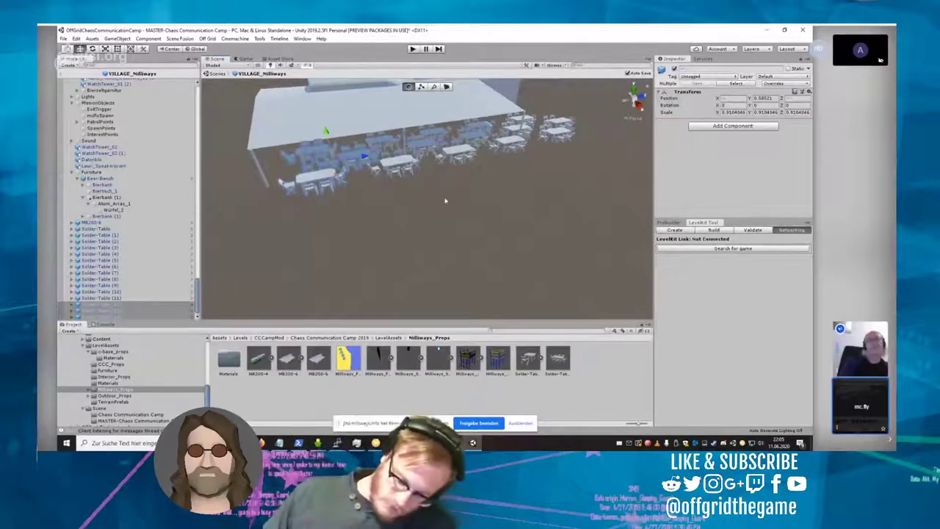
left_click(319, 181)
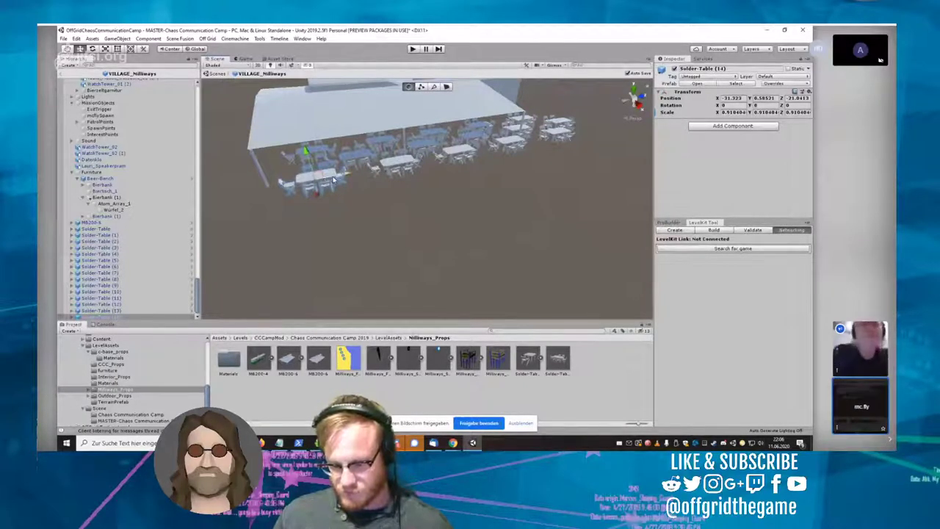
left_click(337, 179)
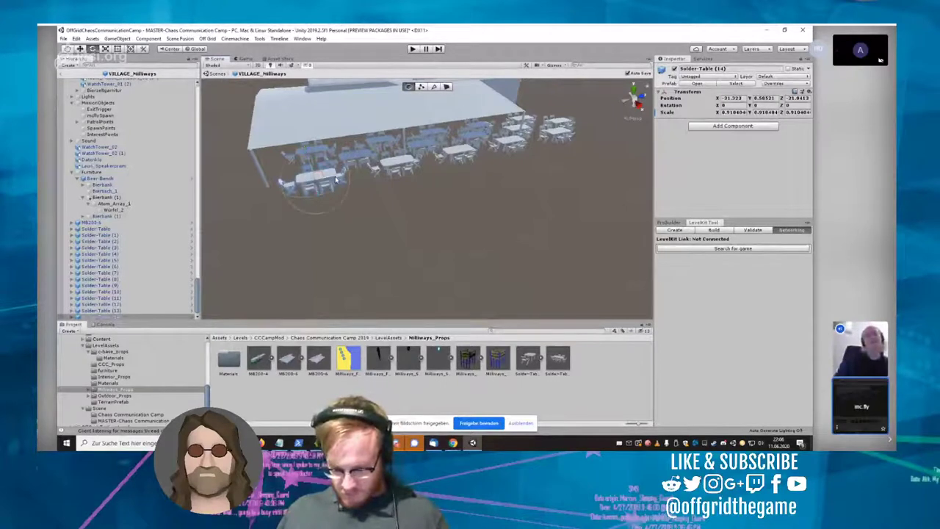
left_click_drag(342, 188, 321, 194)
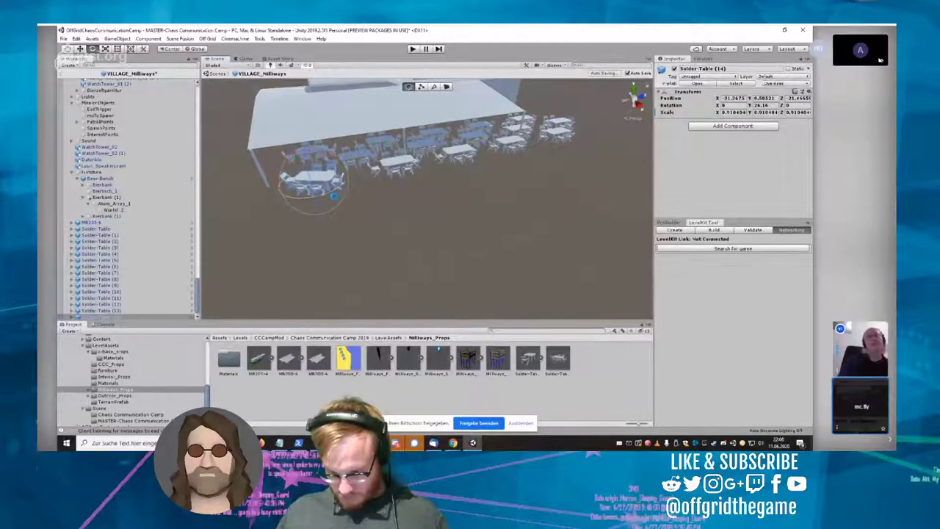
Step: Move the rotated corner table along the ground to about X -31.9, Z -21.98
key("w")
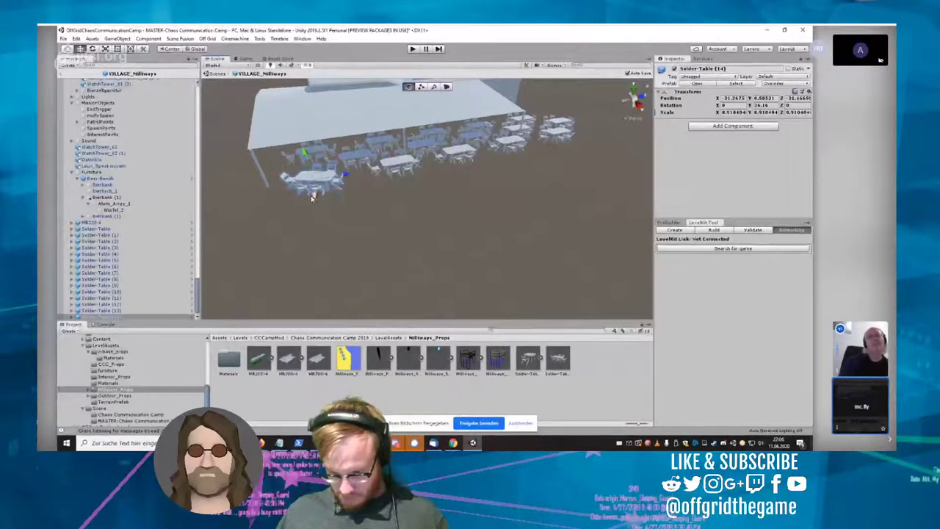
left_click_drag(315, 195, 314, 191)
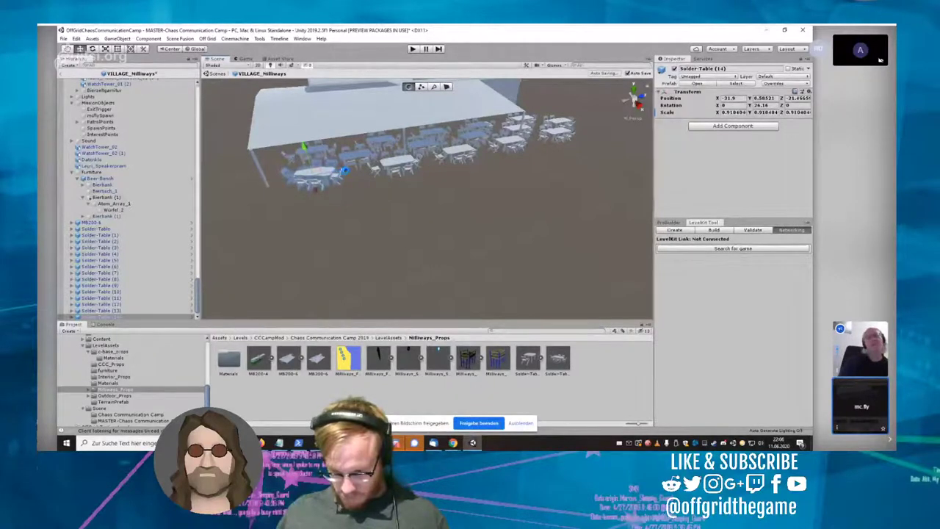
left_click_drag(348, 173, 337, 174)
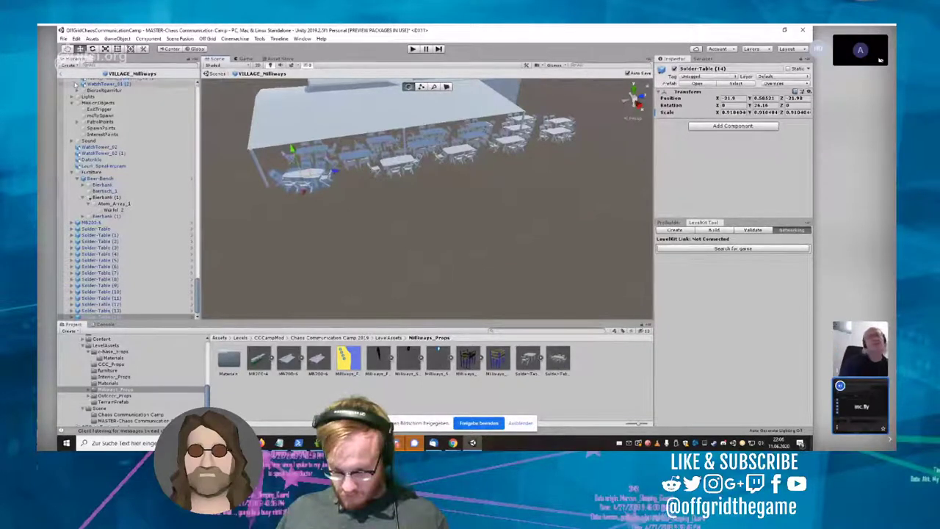
Step: Leave the Milliways village prefab for the main camp scene and inspect the table rows under the tent
left_click(60, 73)
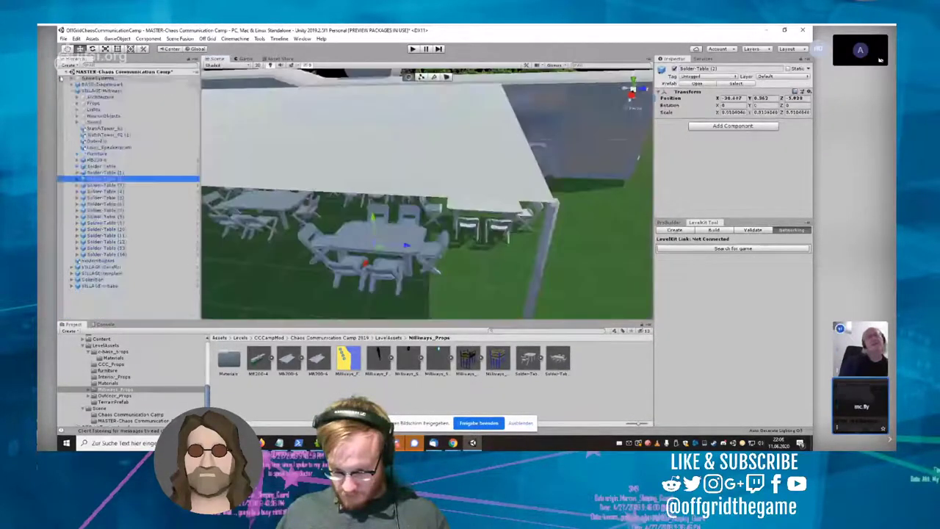
left_click_drag(260, 159, 323, 193, "alt")
right_click_drag(322, 193, 71, 267)
key("w")
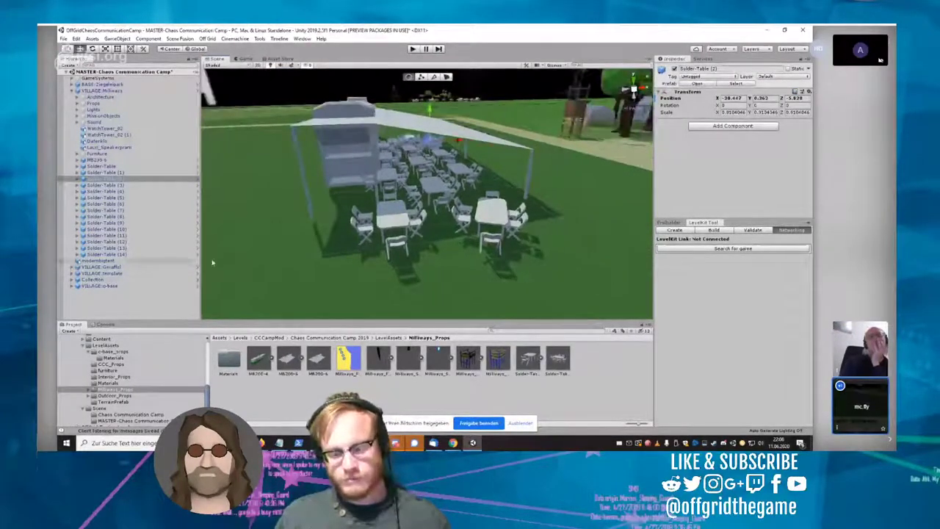
right_click_drag(387, 196, 365, 208)
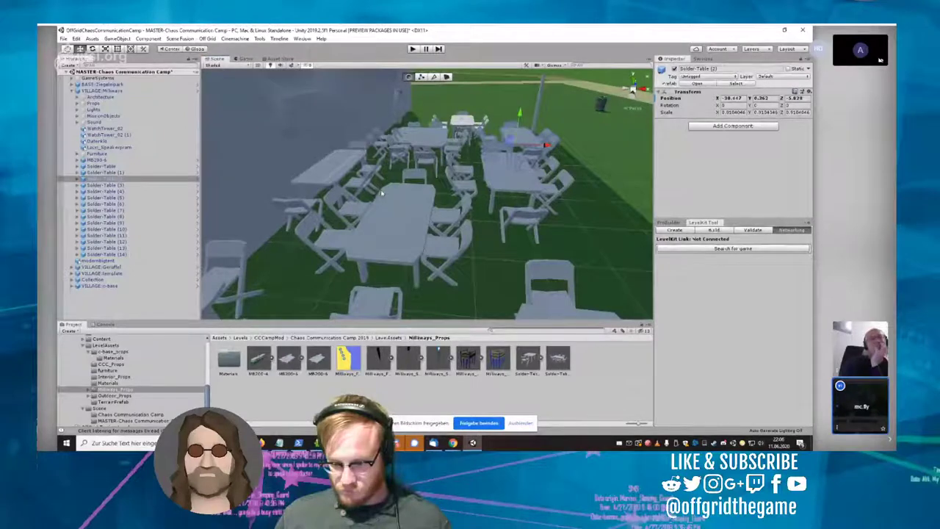
left_click(437, 142)
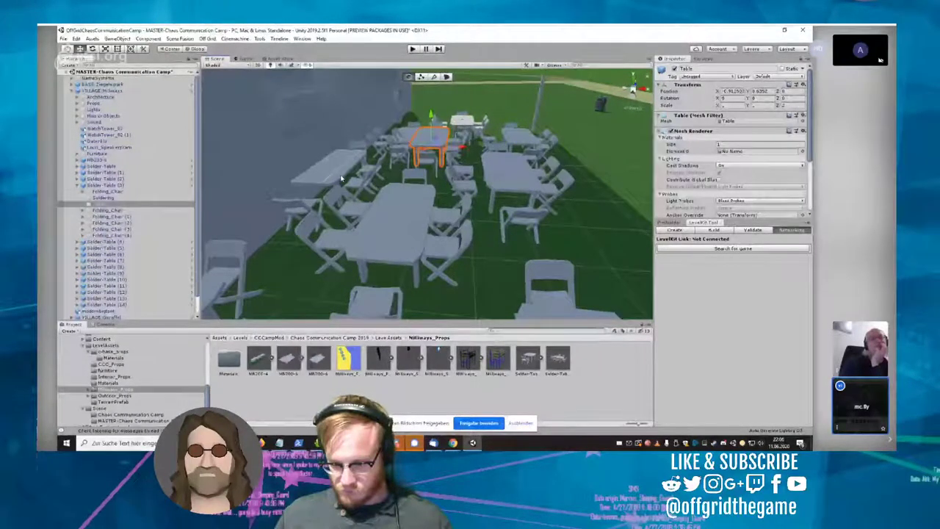
left_click(341, 178, "shift")
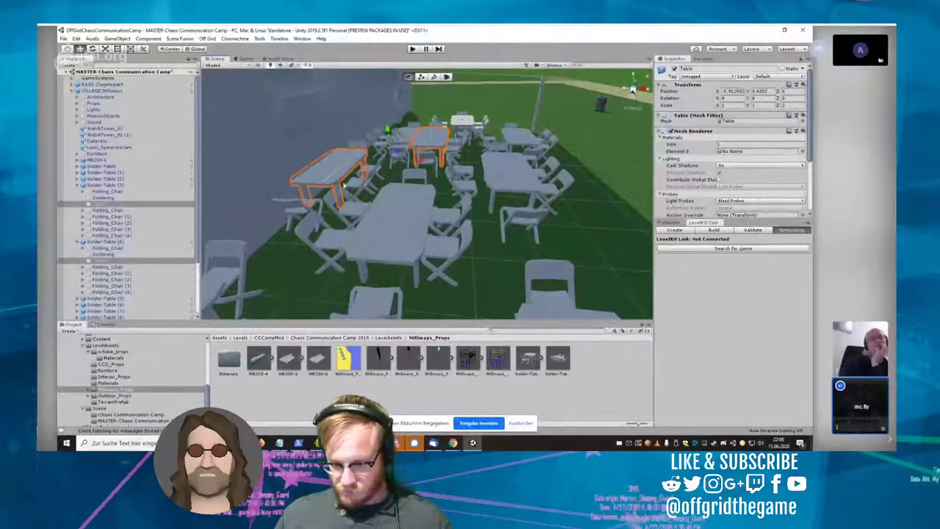
left_click(429, 144)
left_click(429, 142)
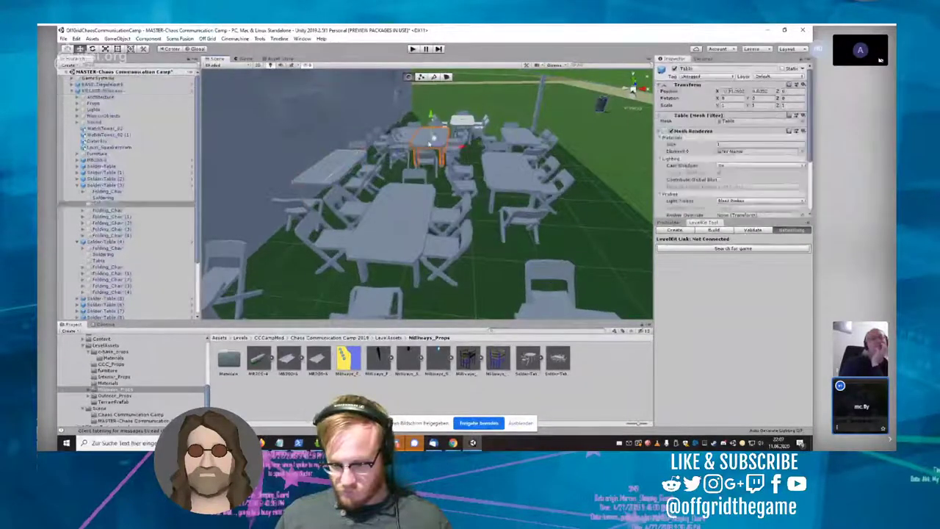
left_click(108, 186)
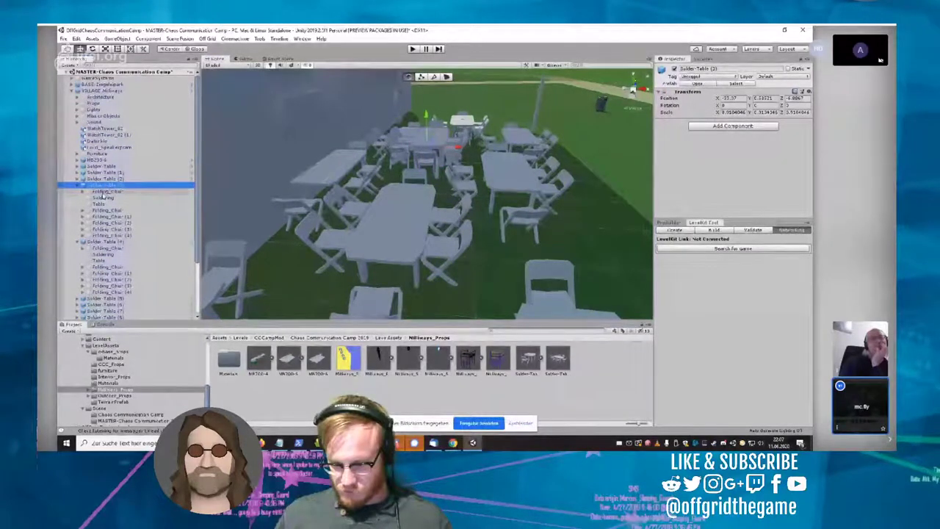
left_click(104, 243)
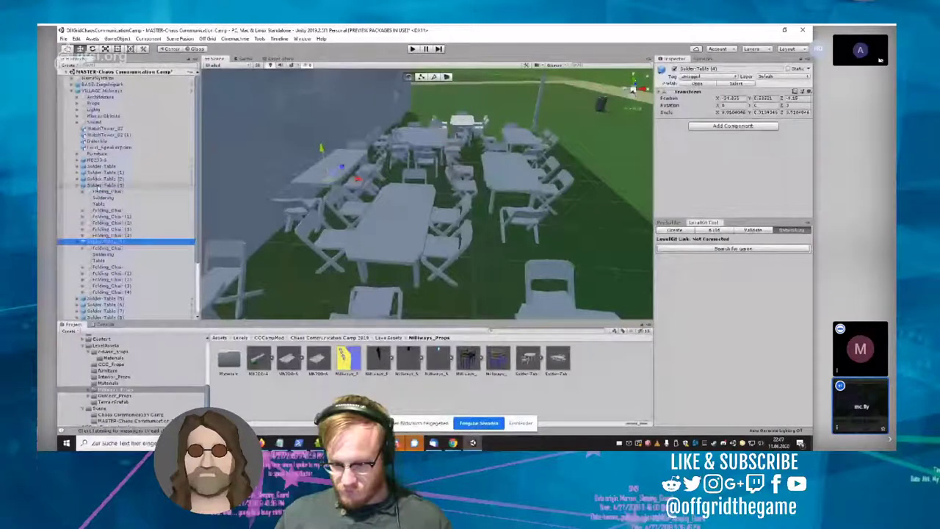
Step: Select the whole table objects Solder-Table (3) through Solder-Table (14) together, without any of their individual chairs
left_click(98, 186)
left_click(99, 242, "ctrl")
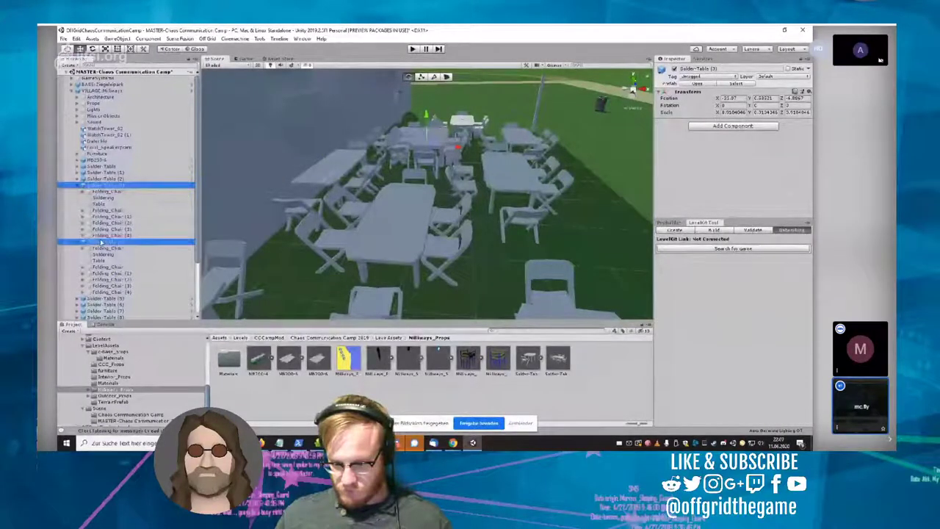
left_click(102, 268, "ctrl")
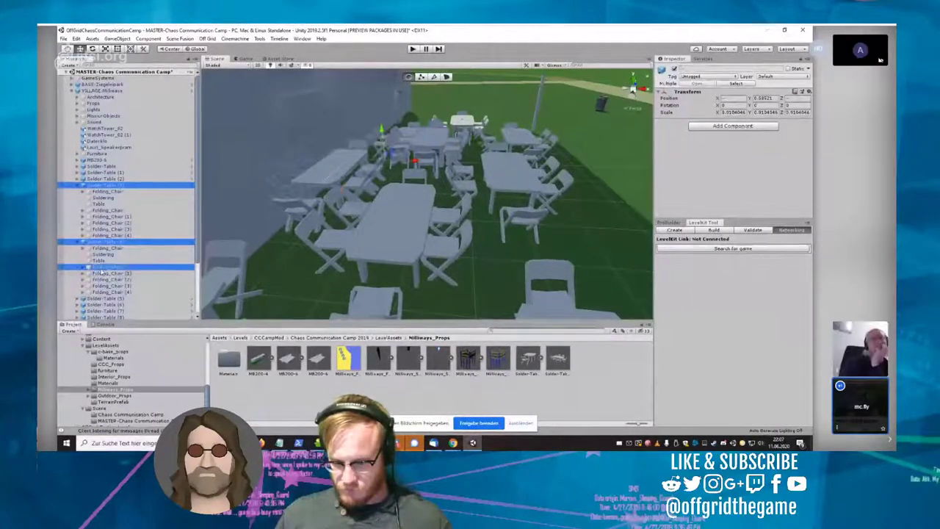
left_click(103, 269, "ctrl")
left_click(103, 267, "ctrl")
left_click(102, 299, "ctrl")
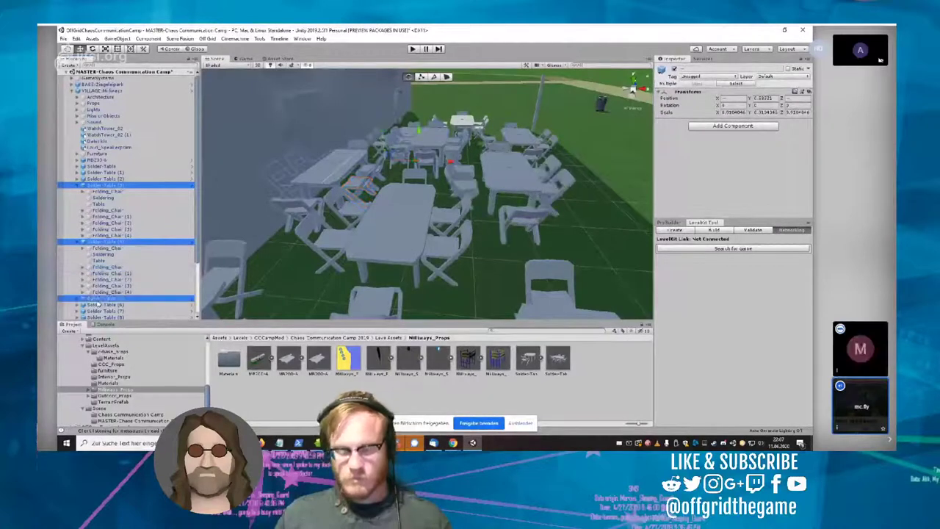
left_click(101, 304, "ctrl")
left_click(100, 310, "ctrl")
left_click(99, 316, "ctrl")
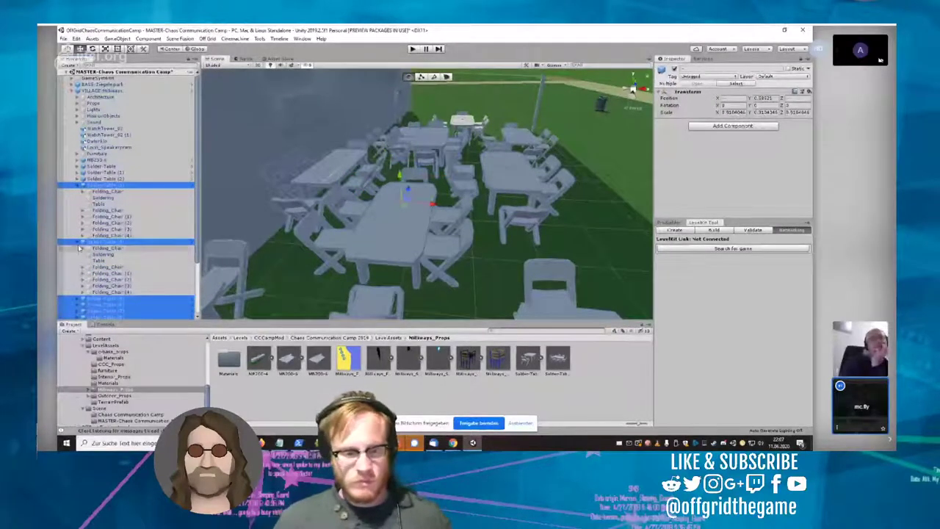
scroll(93, 246, "down", 3)
left_click(94, 254, "ctrl")
left_click(95, 260, "ctrl")
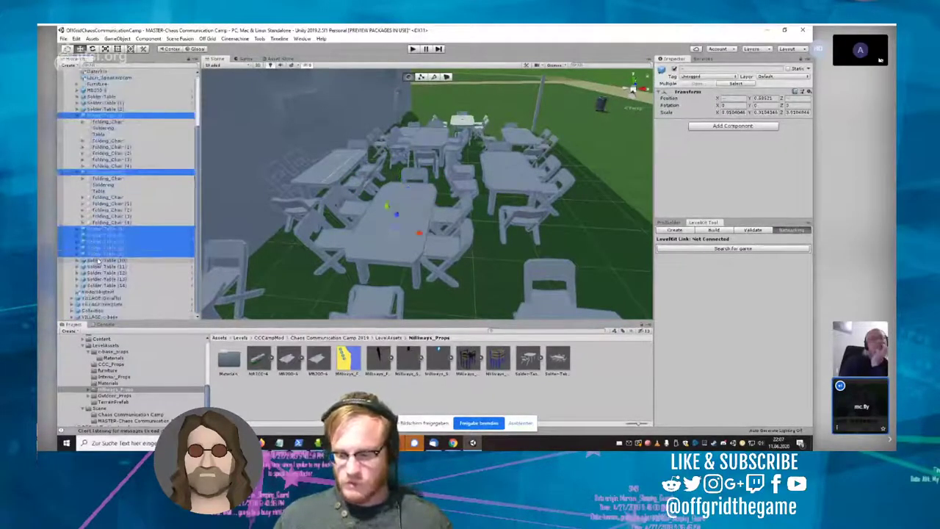
left_click(97, 266, "ctrl")
left_click(98, 273, "ctrl")
left_click(100, 279, "ctrl")
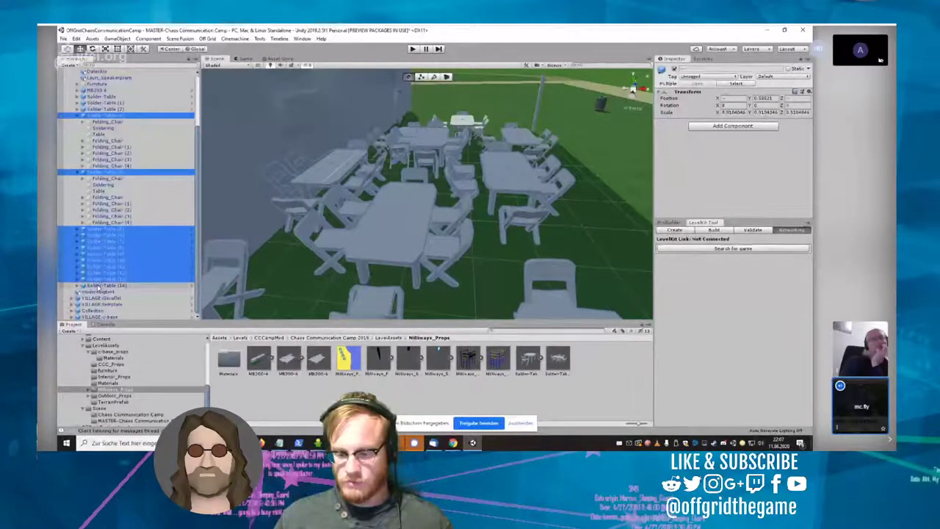
left_click(100, 285, "ctrl")
Step: Lower the selected solder tables toward the grass to a Y position of 0.34, judging the chair legs from ground level
key("f")
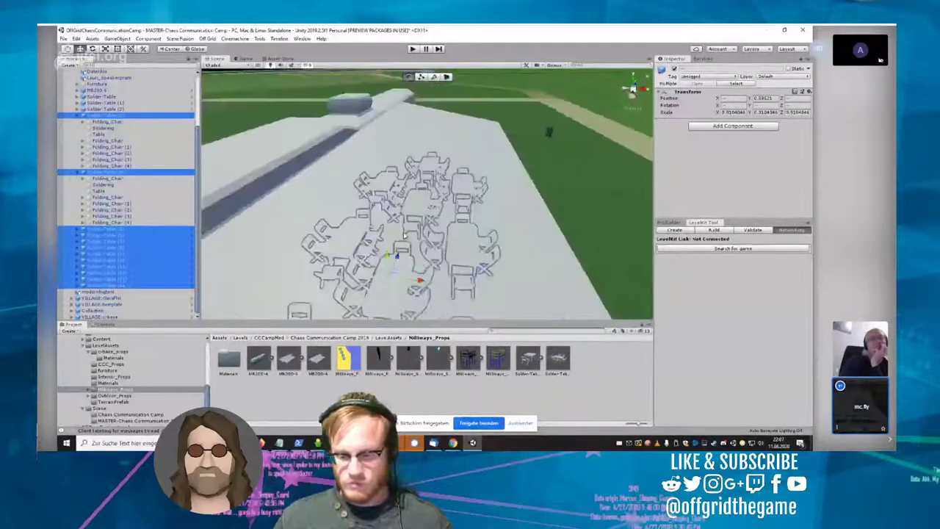
scroll(403, 235, "down", 5)
scroll(403, 236, "up", 3)
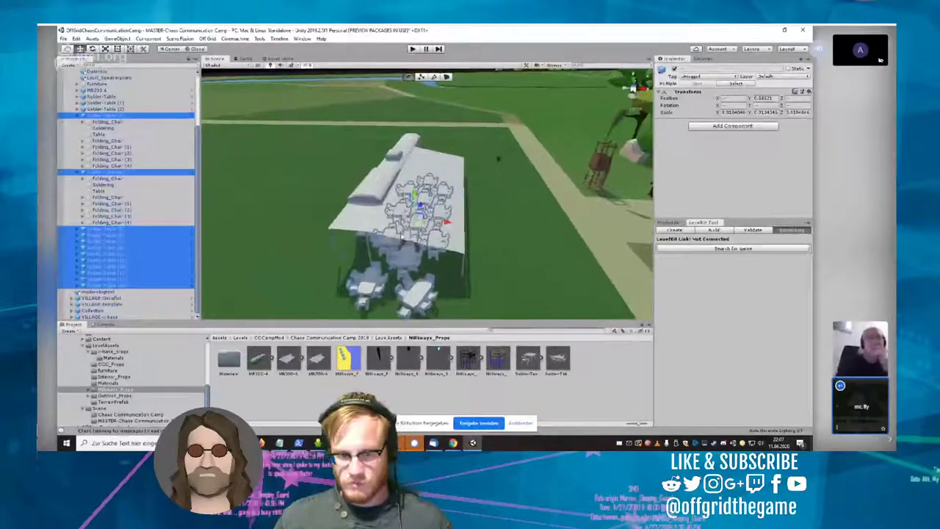
scroll(401, 236, "up", 6)
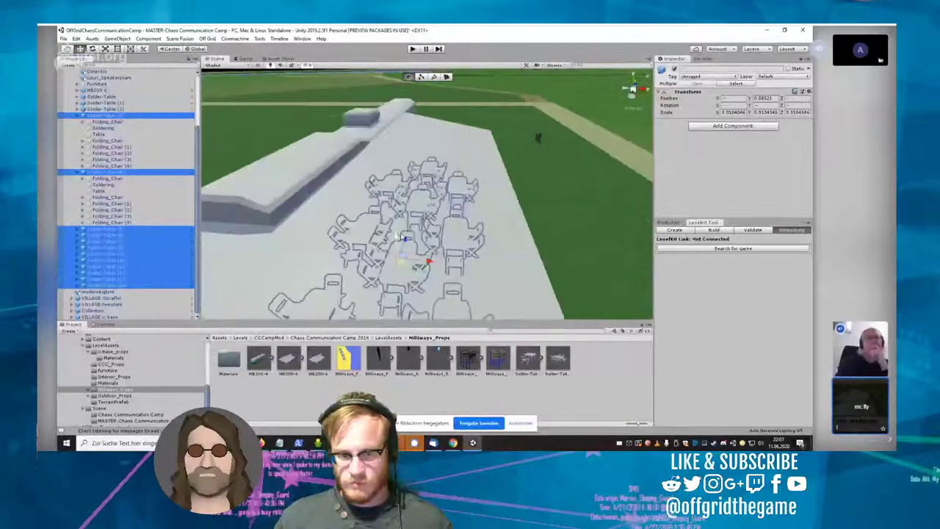
right_click_drag(402, 236, 386, 292)
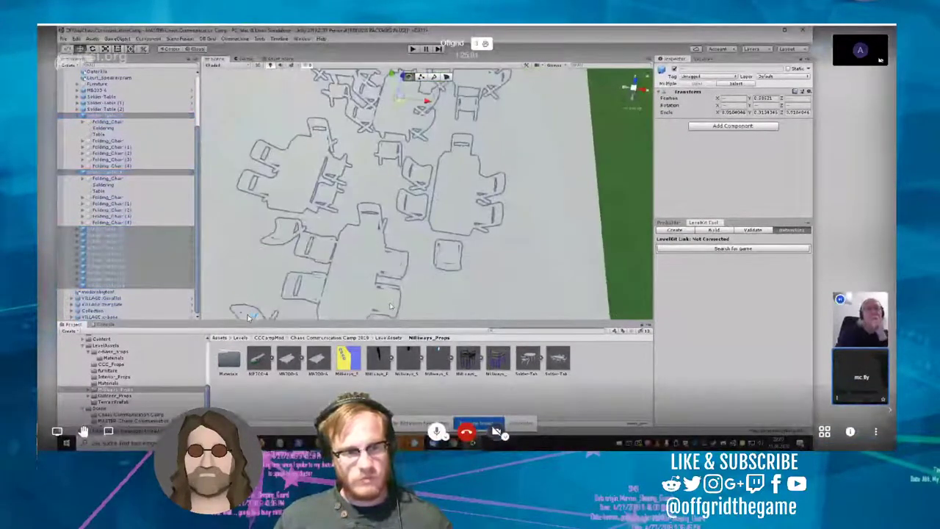
scroll(387, 293, "up", 3)
mouse_move(387, 293)
left_mouse_down("alt")
mouse_move(381, 215)
mouse_move(433, 216)
left_mouse_up("alt")
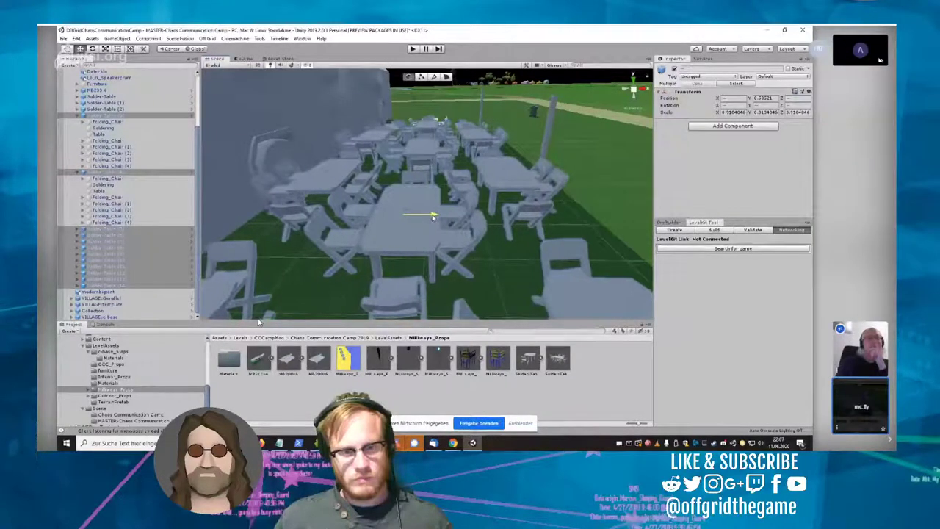
right_click_drag(423, 269, 58, 221)
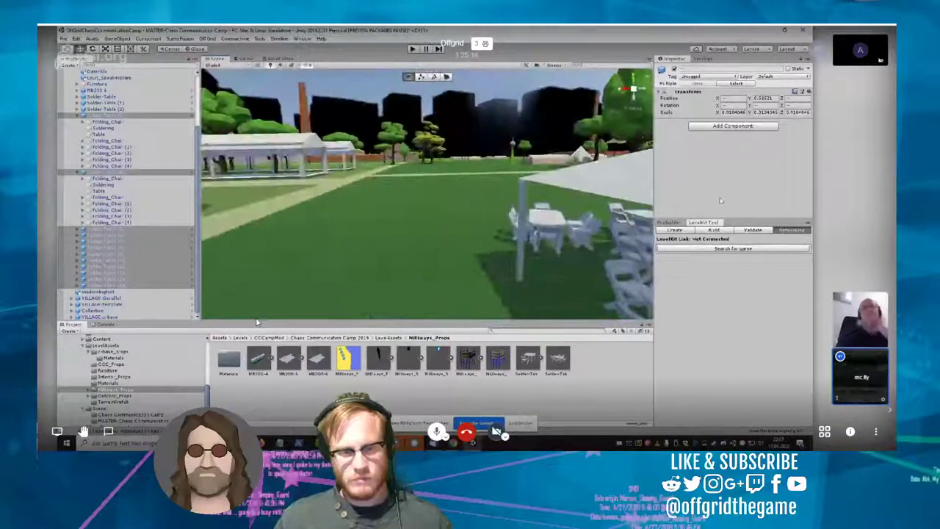
right_click_drag(516, 225, 443, 217)
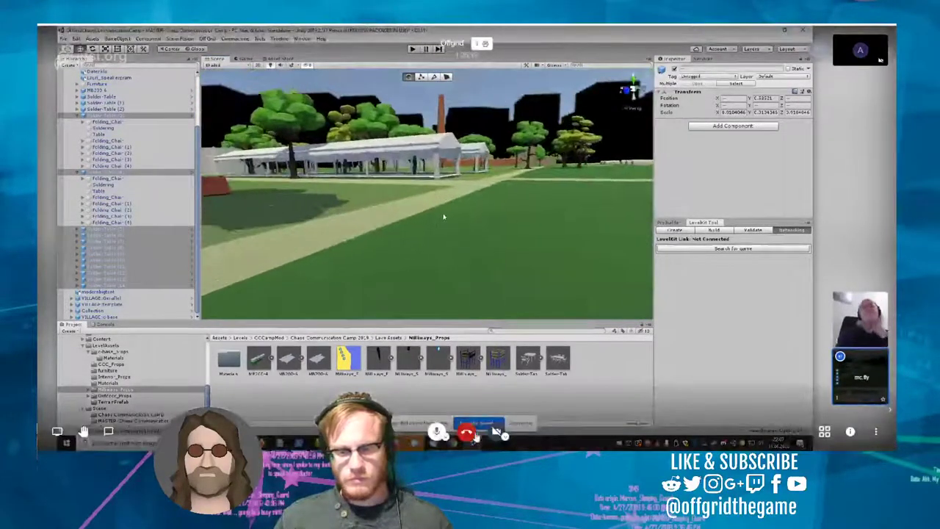
left_click_drag(443, 217, 724, 205, "alt")
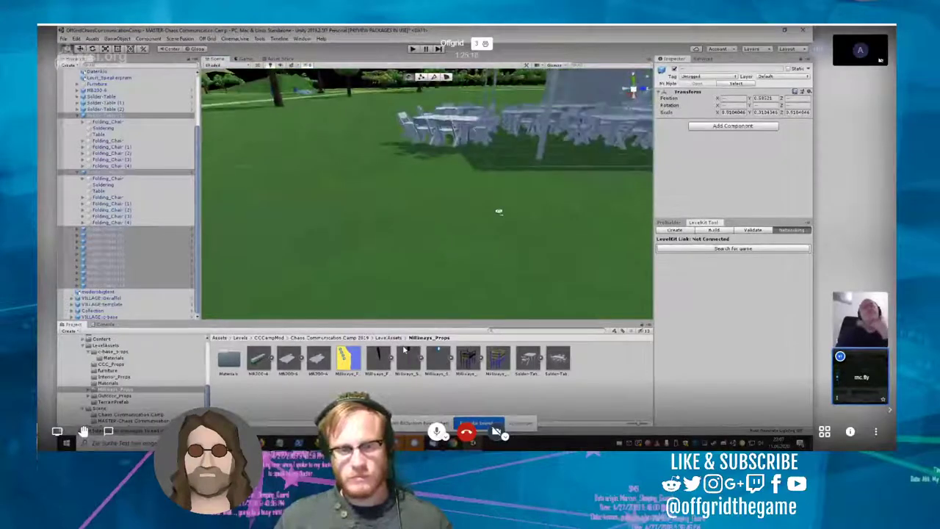
right_click_drag(498, 212, 475, 228)
scroll(475, 228, "up", 3)
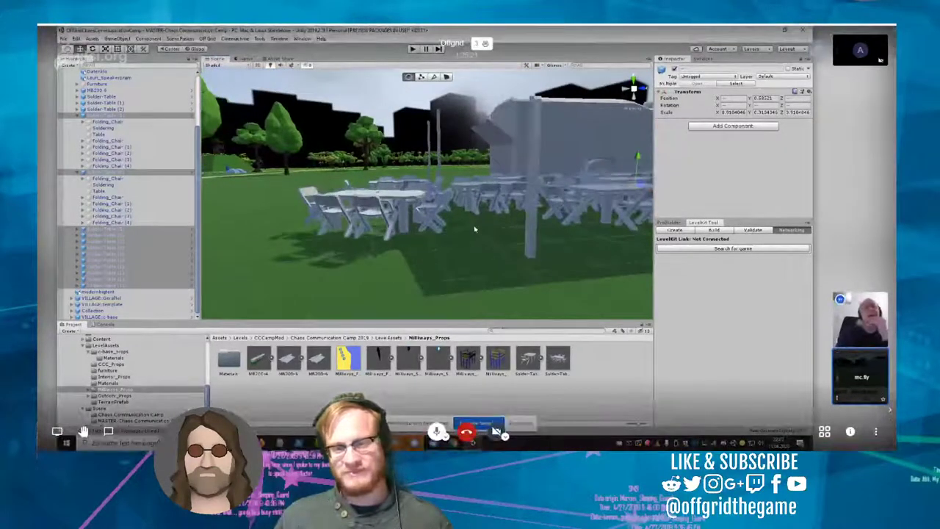
left_click_drag(474, 228, 487, 199, "alt")
scroll(457, 279, "up", 3)
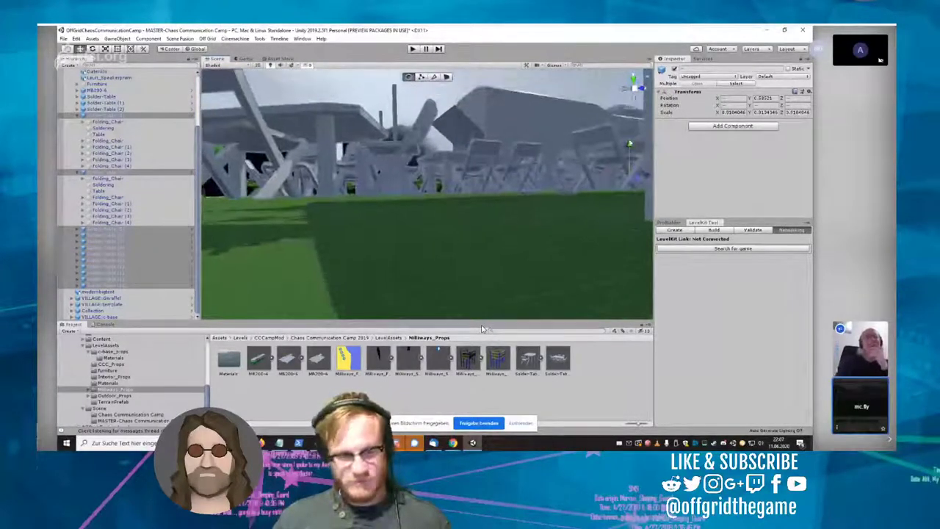
left_click_drag(630, 145, 631, 153)
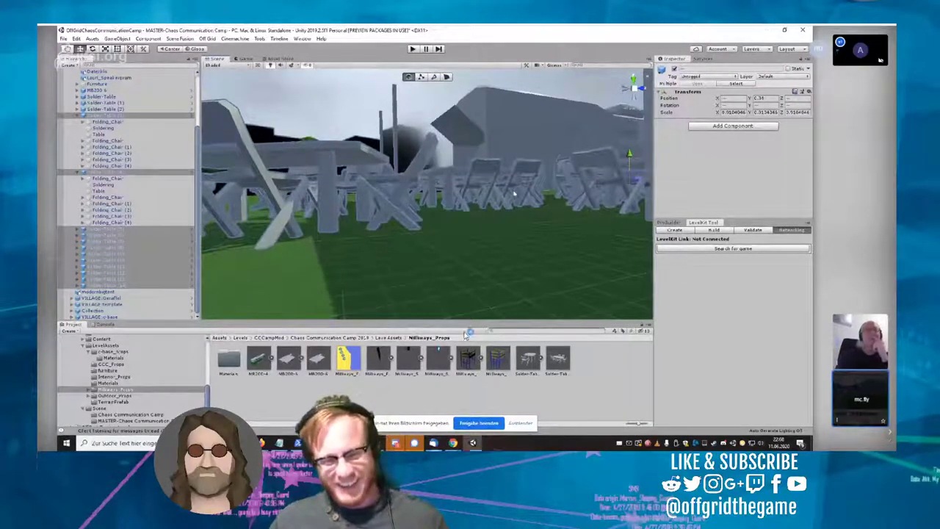
left_click_drag(481, 232, 549, 215)
left_click(516, 243)
right_click_drag(516, 243, 641, 208)
scroll(524, 219, "up", 2)
scroll(524, 219, "up", 2)
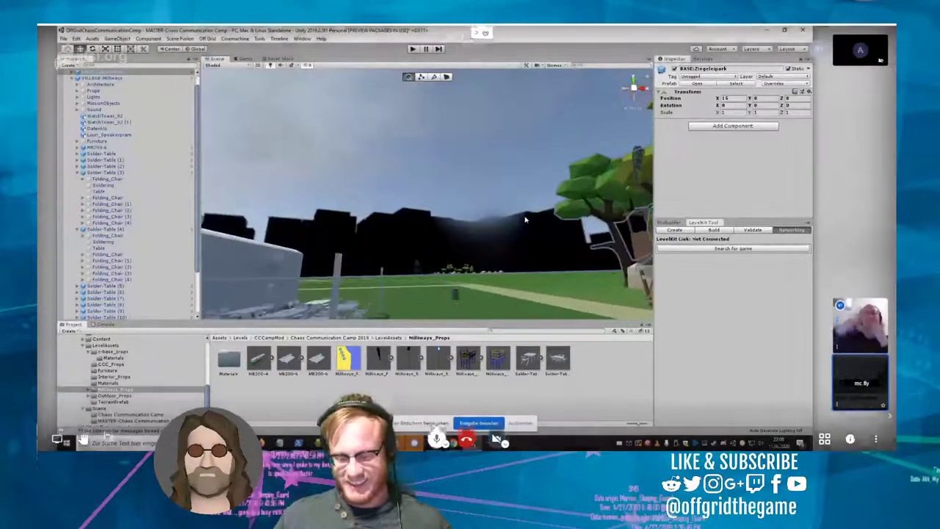
Step: Examine the table rows and the tent in the camp scene from ground level and from above
right_click_drag(524, 219, 370, 257)
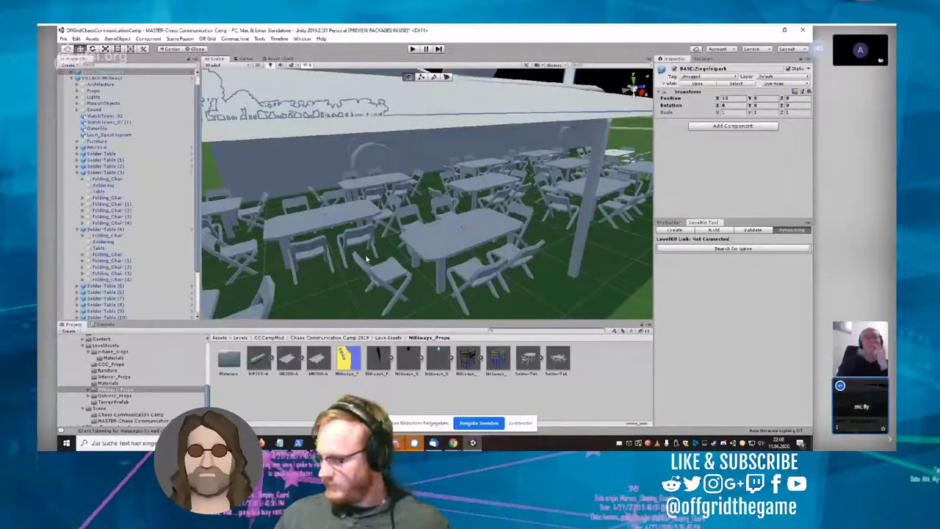
right_click_drag(469, 182, 185, 172)
right_click_drag(433, 184, 443, 238)
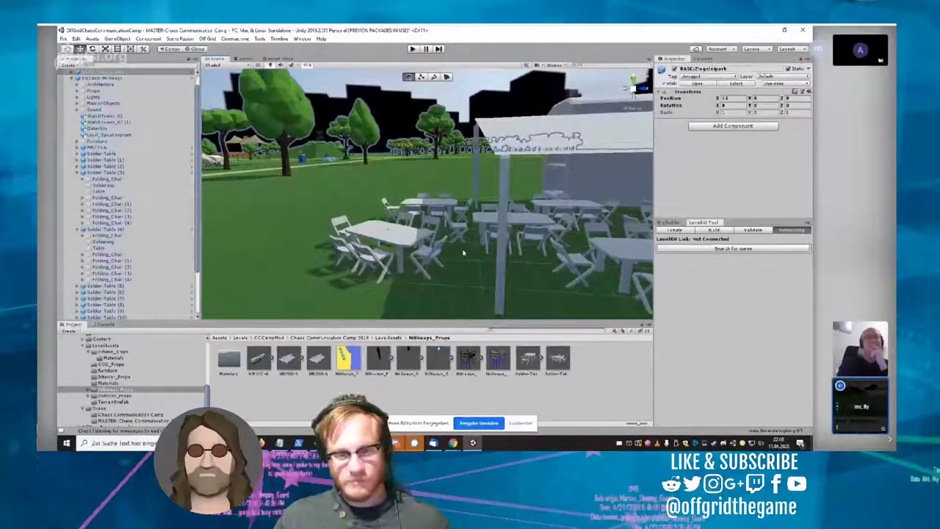
right_click_drag(474, 240, 467, 260)
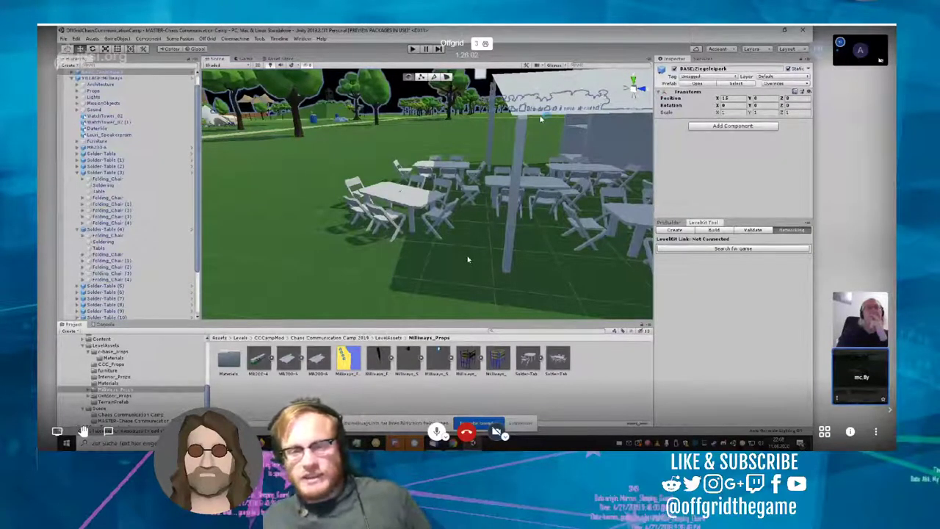
right_click_drag(478, 264, 552, 236)
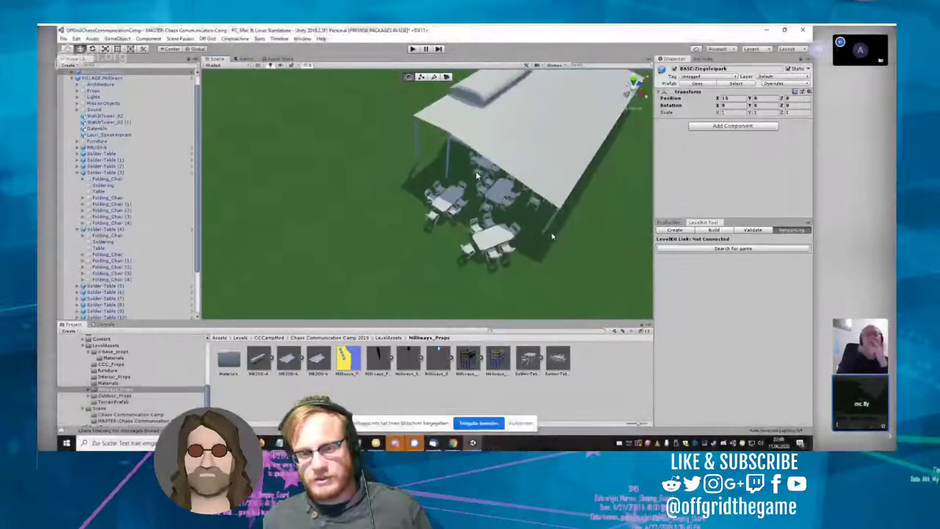
scroll(553, 237, "down", 4)
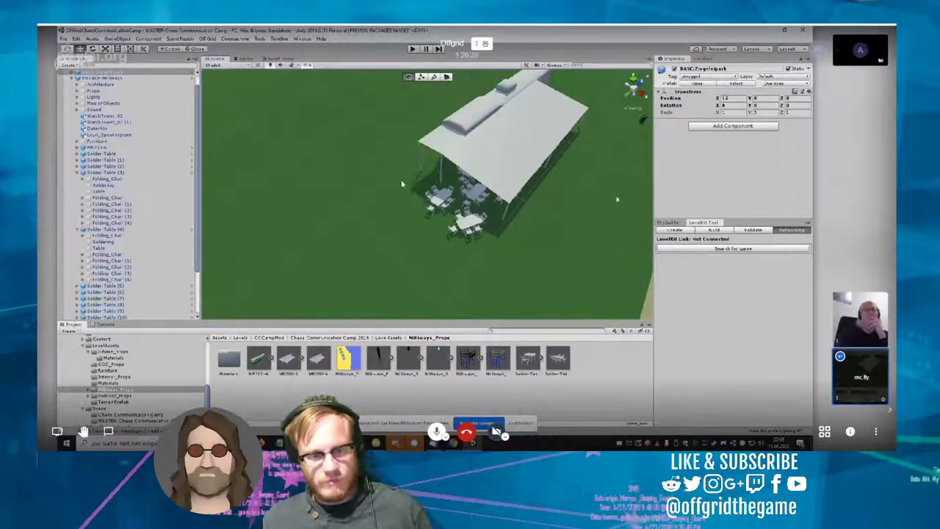
scroll(437, 168, "up", 10)
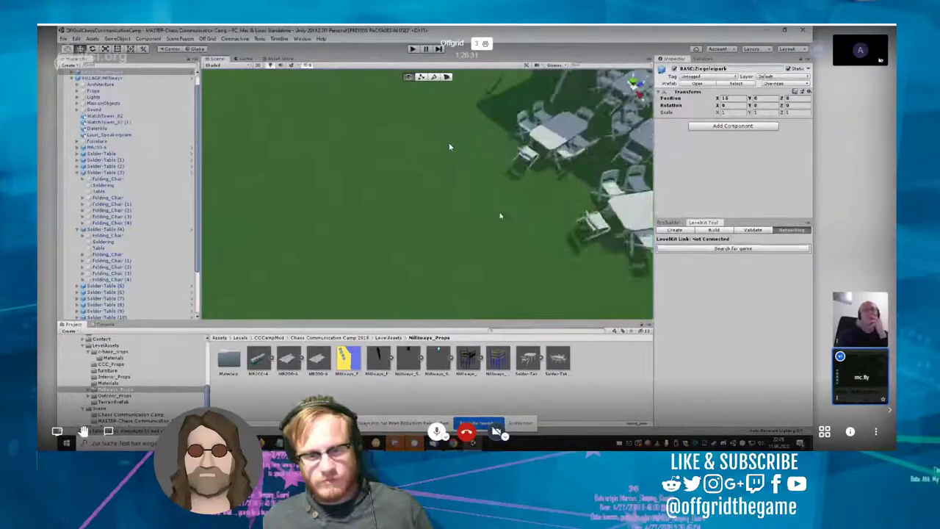
scroll(501, 216, "up", 3)
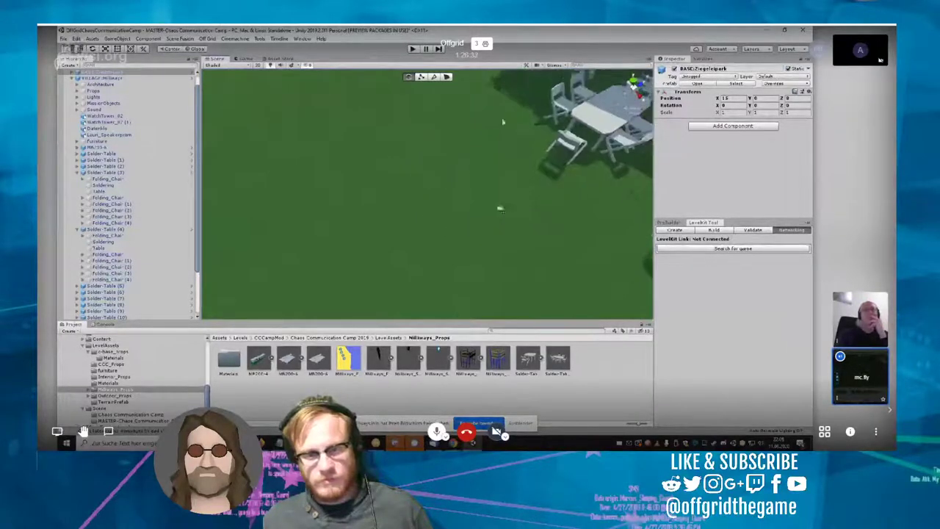
right_click_drag(499, 207, 541, 174)
scroll(547, 123, "up", 1)
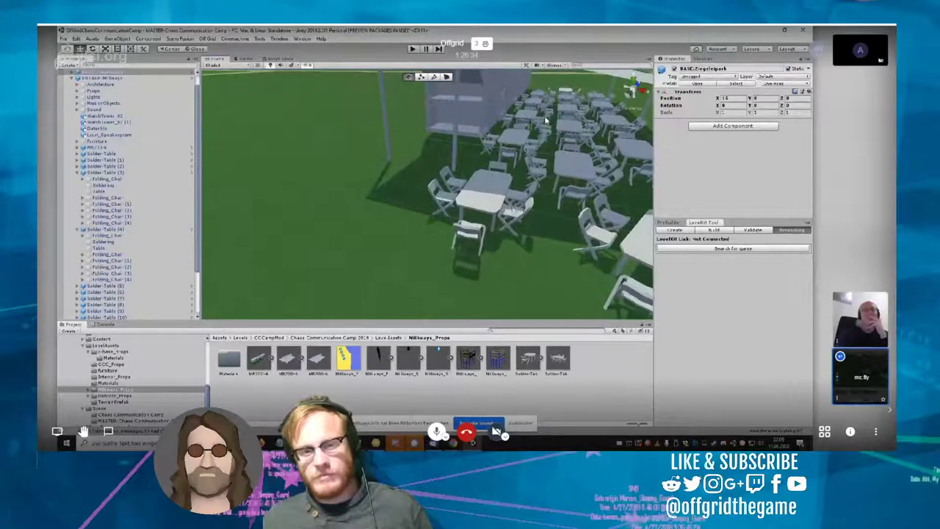
right_click_drag(480, 244, 498, 251)
right_click_drag(485, 146, 505, 198)
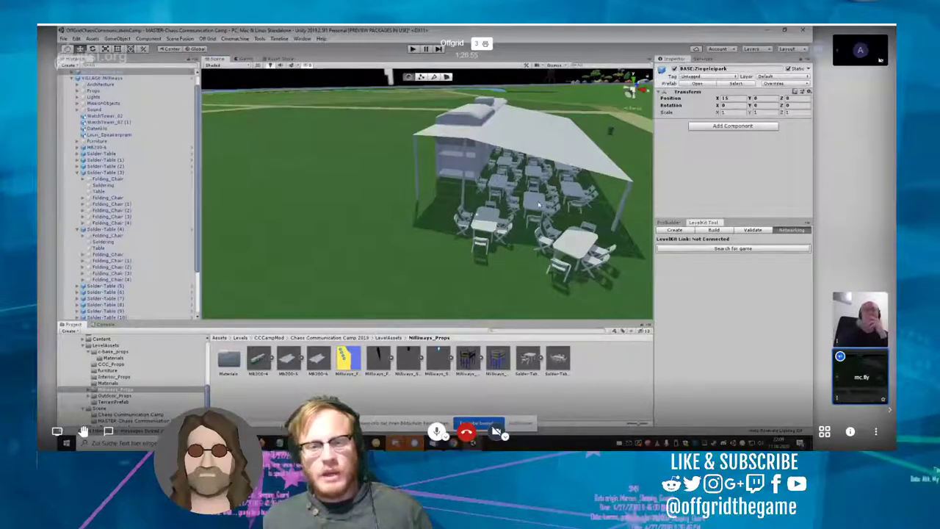
left_click(539, 205)
left_click(534, 204)
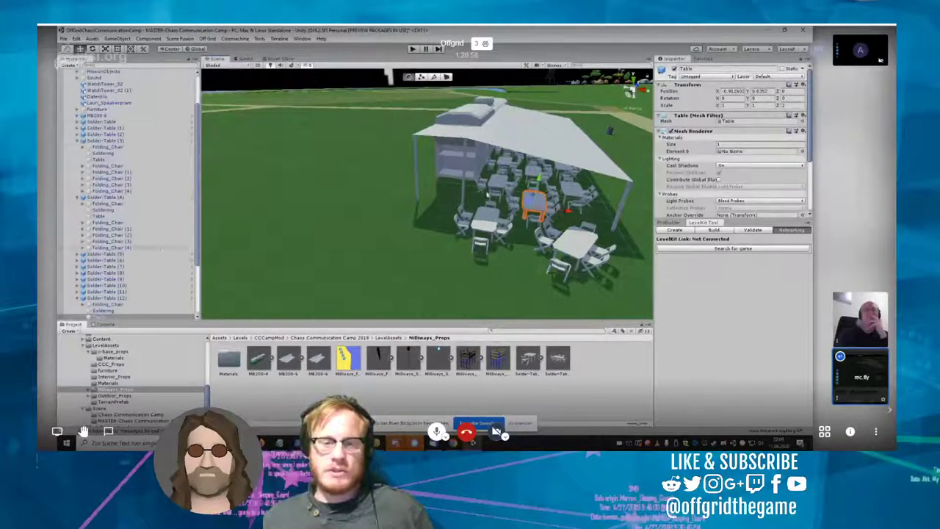
left_click(106, 223)
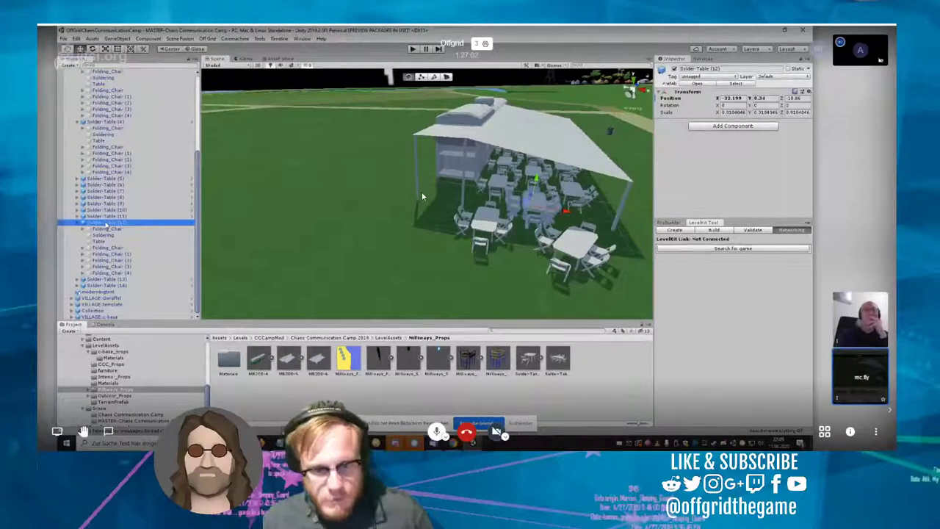
key("ctrl+v")
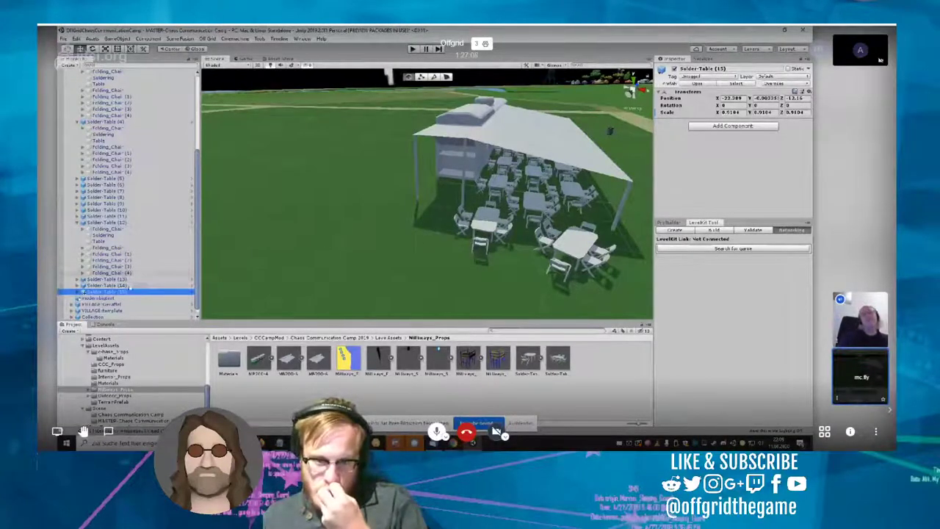
left_click(120, 293)
left_click(118, 285)
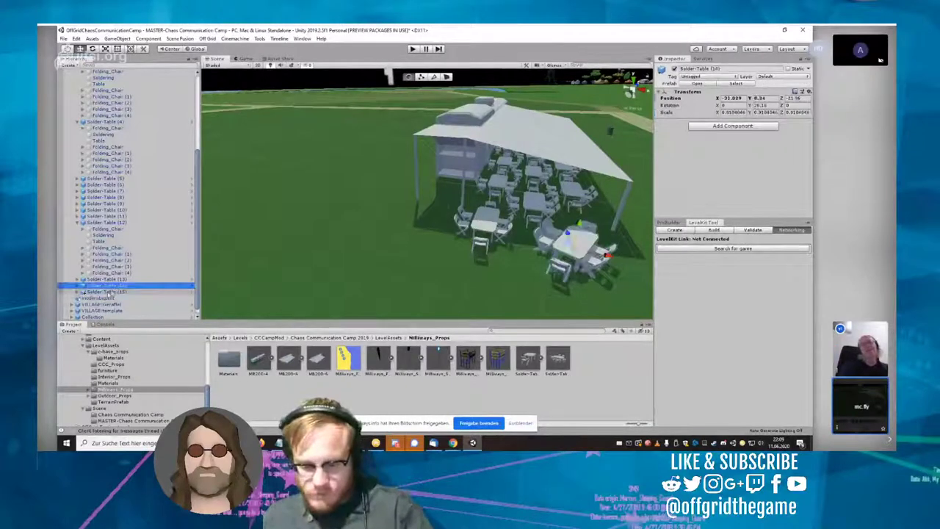
left_click(108, 293)
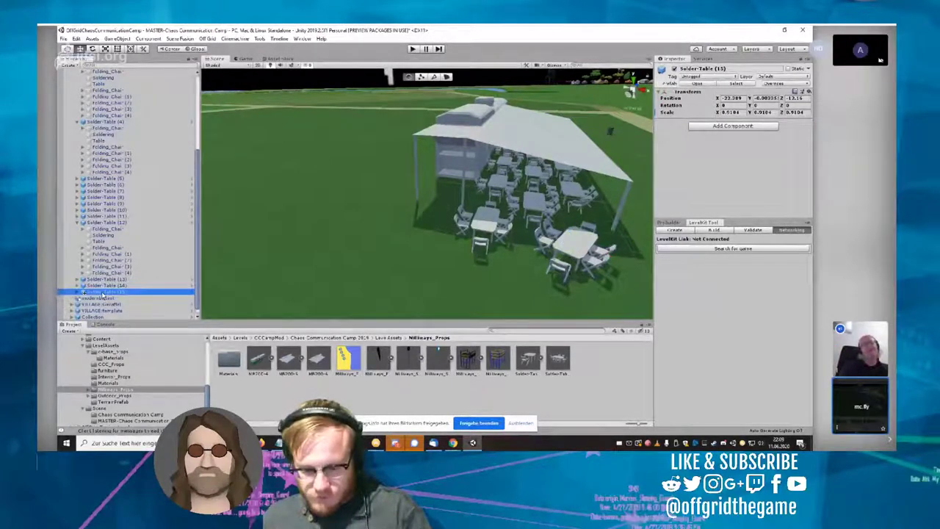
double_click(103, 293)
right_click_drag(457, 252, 403, 246)
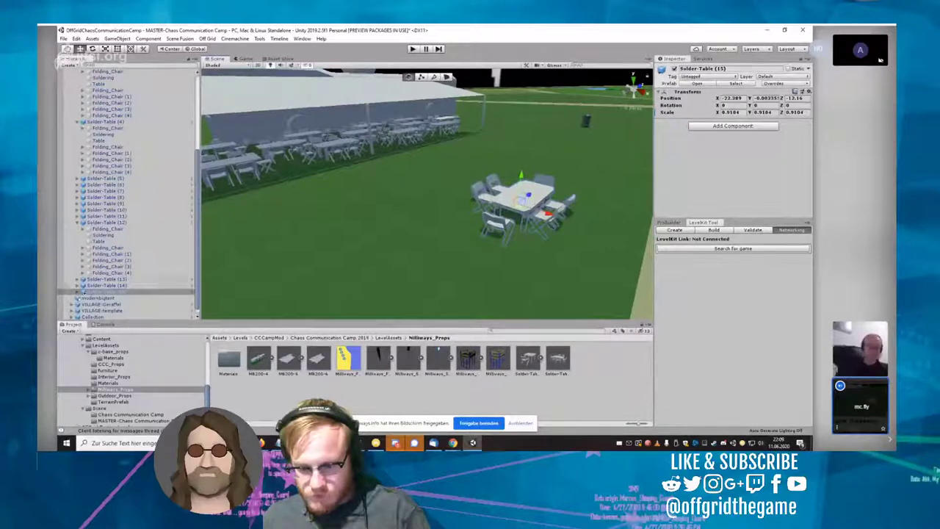
key("Up")
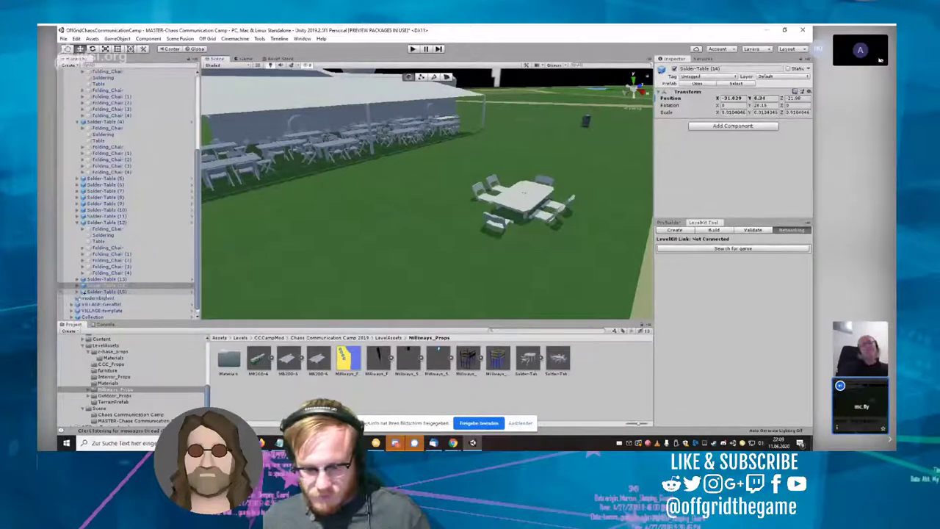
right_click(116, 291)
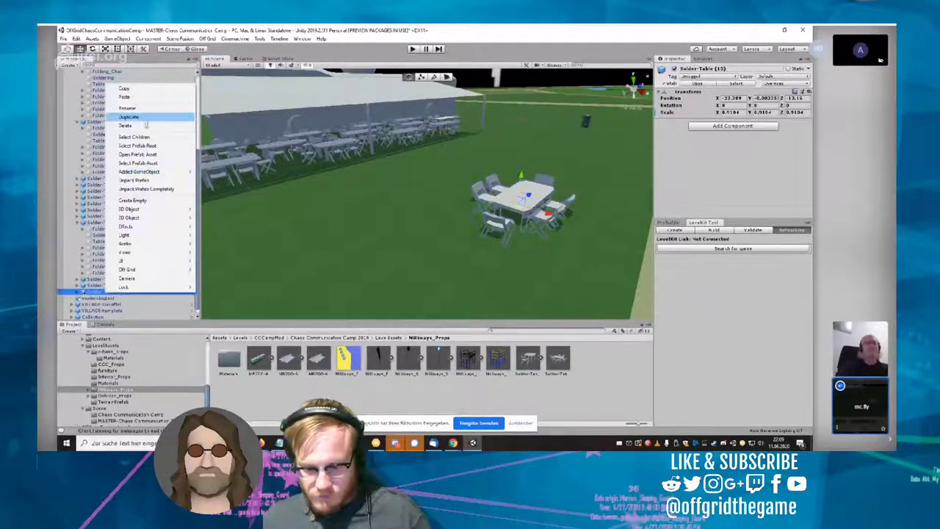
left_click(144, 125)
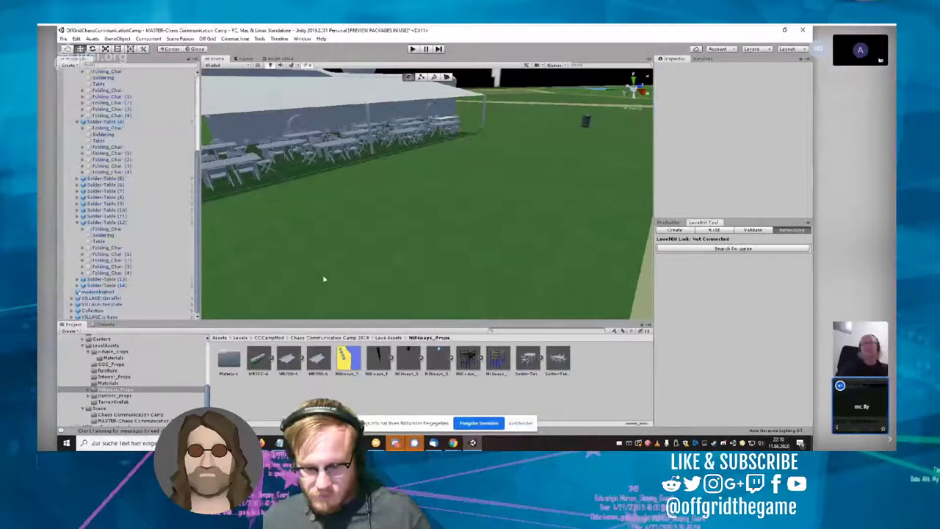
Step: Open the Milliways village prefab from the camp scene for editing
right_click_drag(324, 278, 558, 220)
key("w")
key("s")
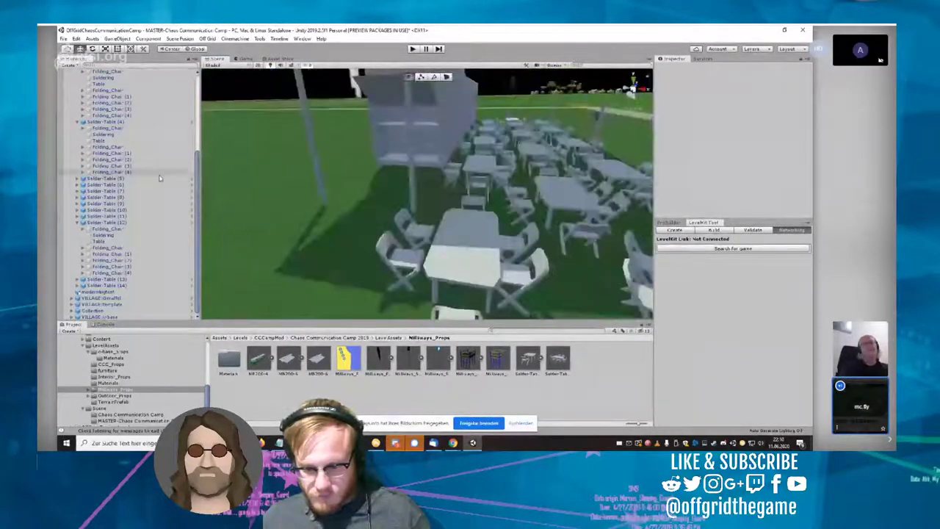
scroll(159, 178, "up", 5)
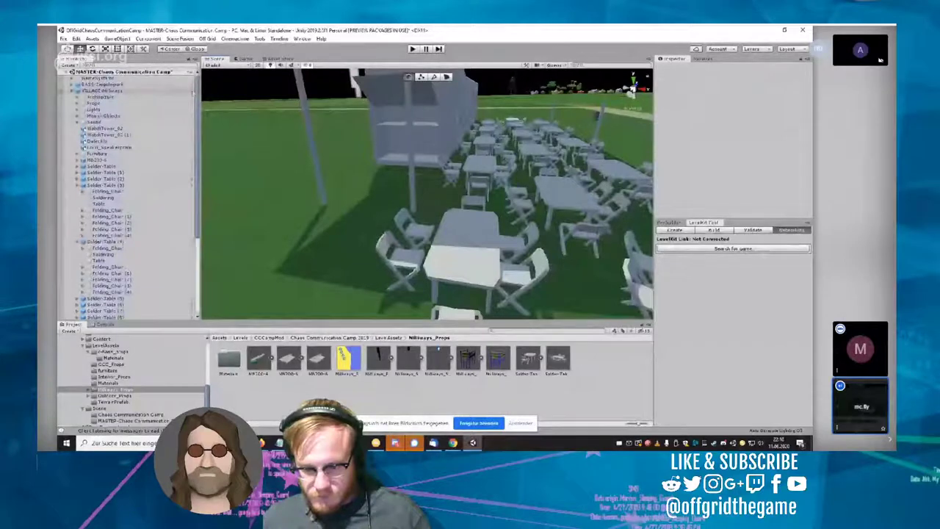
left_click(194, 92)
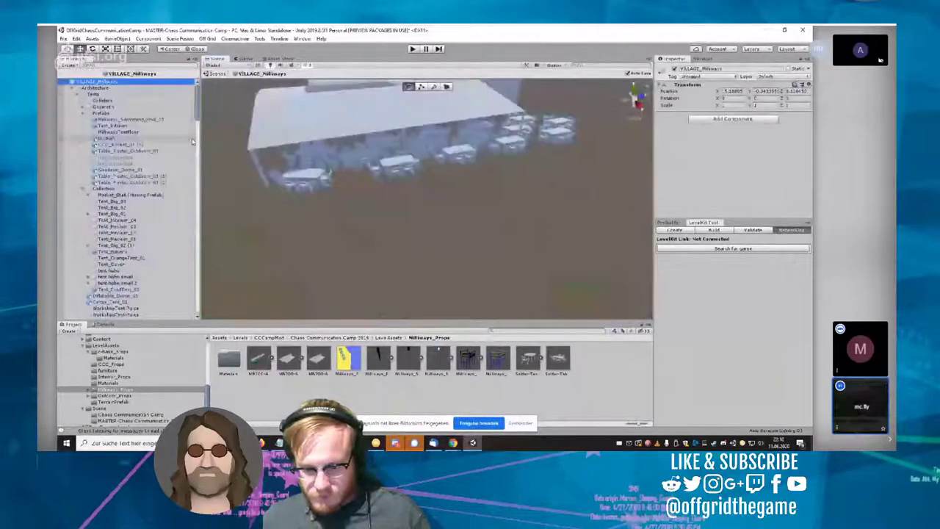
Step: Duplicate Solder-Table (12), one of the tables at the near end of the rows, inside the village prefab
scroll(331, 193, "up", 5)
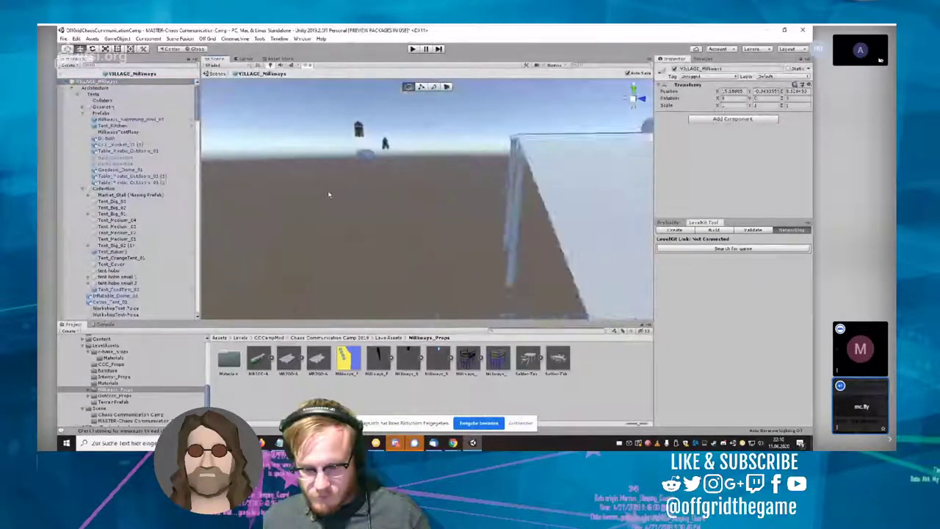
scroll(329, 190, "down", 2)
right_click_drag(329, 191, 466, 274)
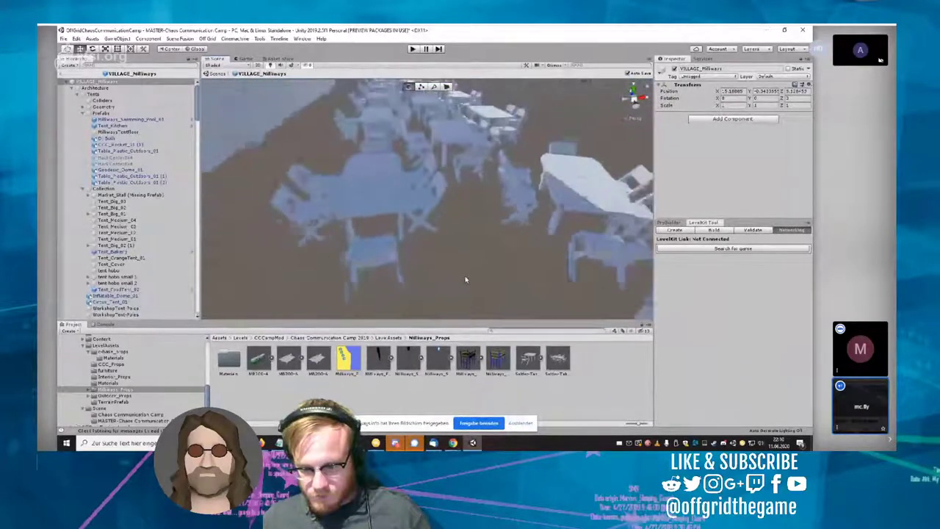
left_click(454, 140)
scroll(151, 272, "down", 1)
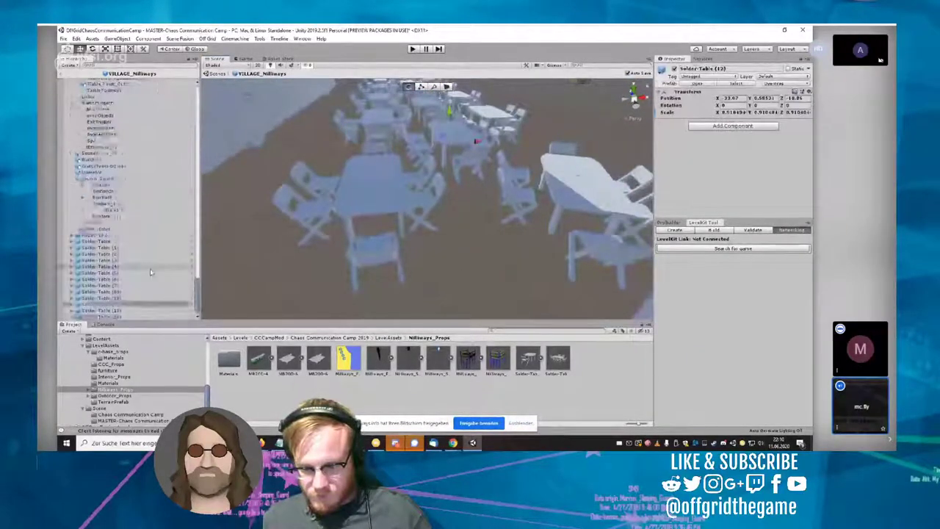
left_click(118, 306)
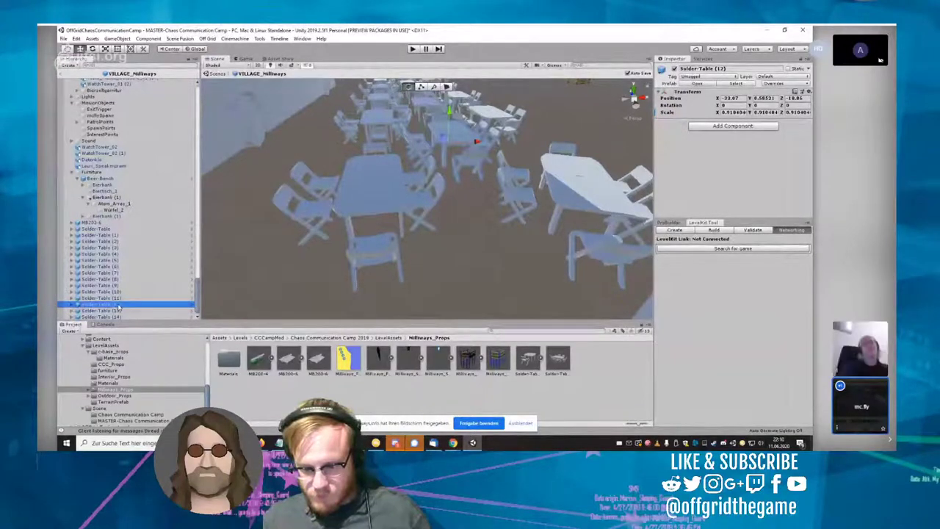
key("ctrl+d")
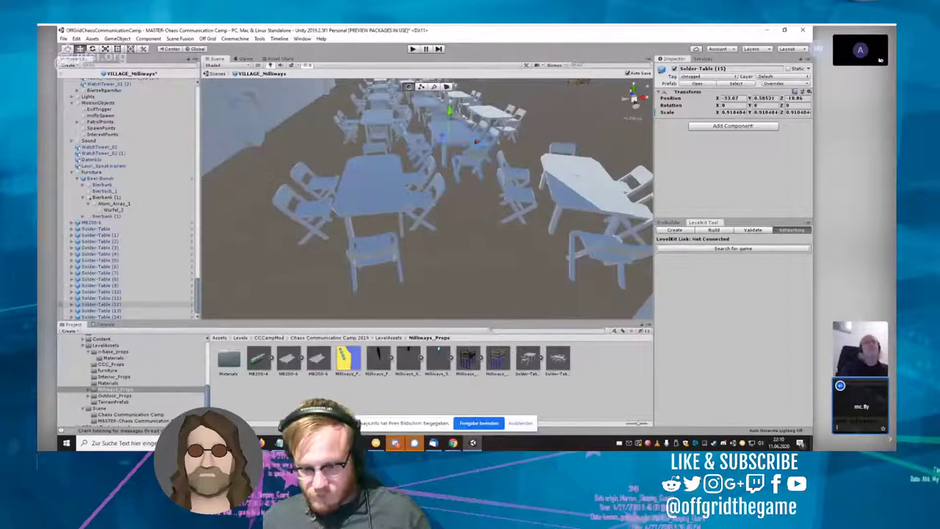
Step: Move the duplicated table out of the rows toward the container wall, to about X -37.4, Z -19.5
left_click(478, 143)
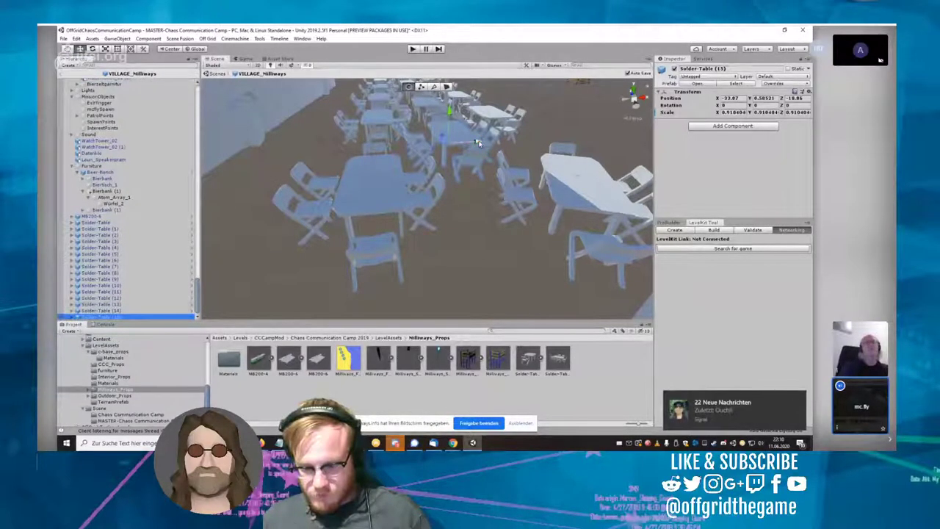
left_click_drag(478, 144, 310, 163)
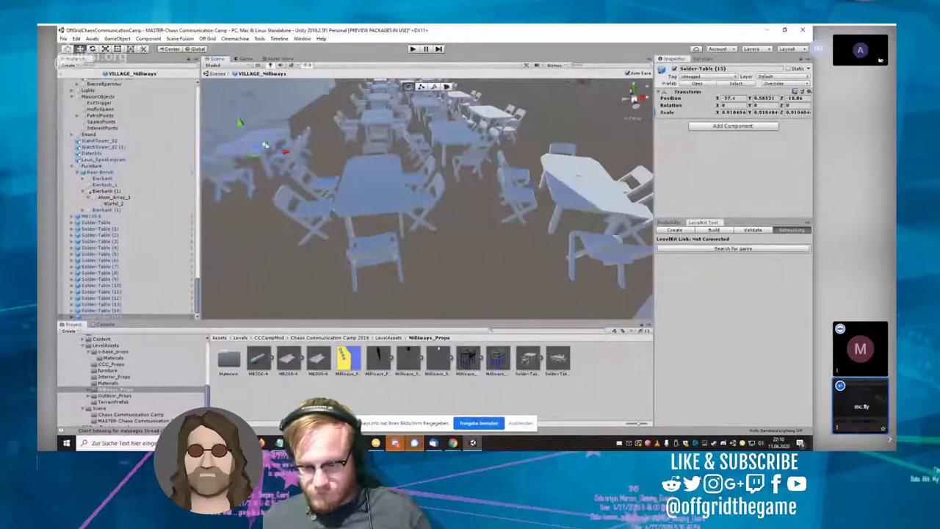
left_click_drag(266, 145, 258, 159)
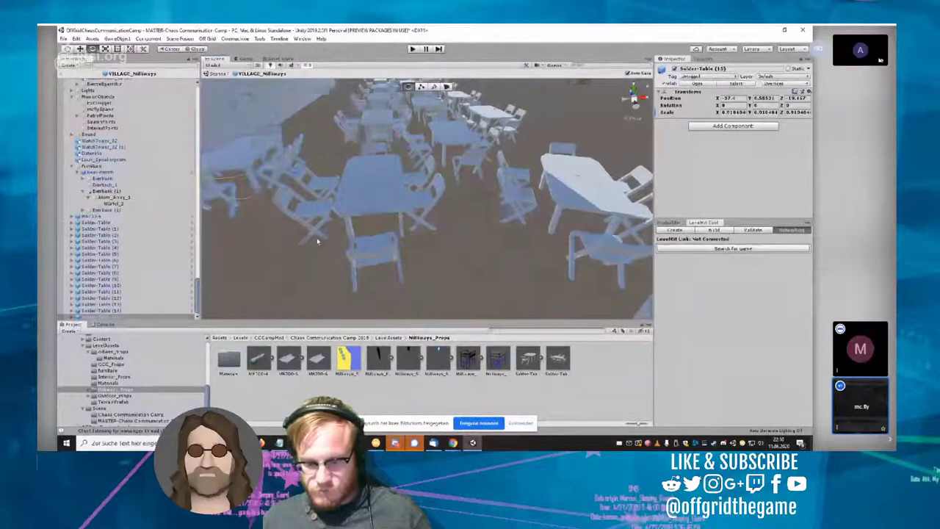
Step: Rotate the duplicated table by the container wall to about -90.3 degrees around Y
right_click_drag(315, 239, 246, 229)
left_click_drag(352, 169, 167, 197)
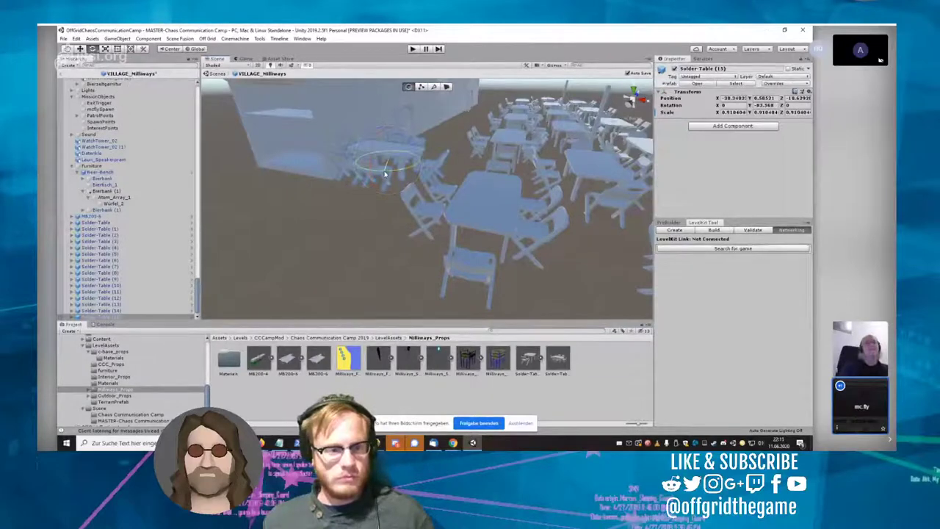
left_click_drag(390, 173, 393, 172)
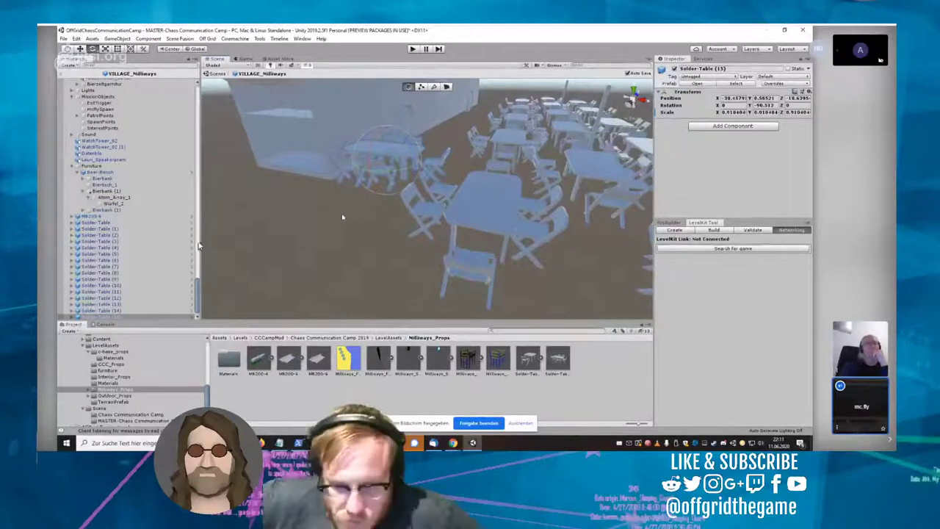
Step: Duplicate Solder-Table (13) at the near end of the rows and move the copy along X to about -37.2
key("w")
left_click(496, 206)
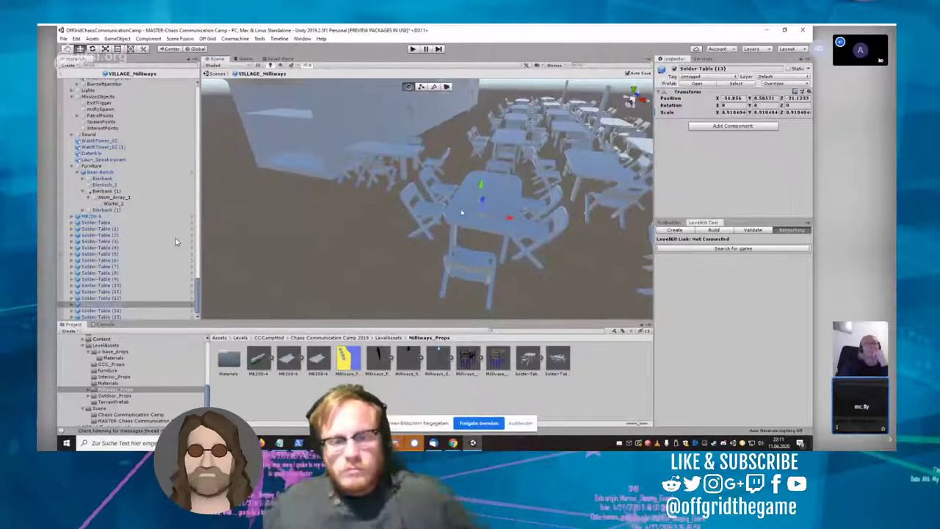
right_click(98, 304)
left_click(120, 137)
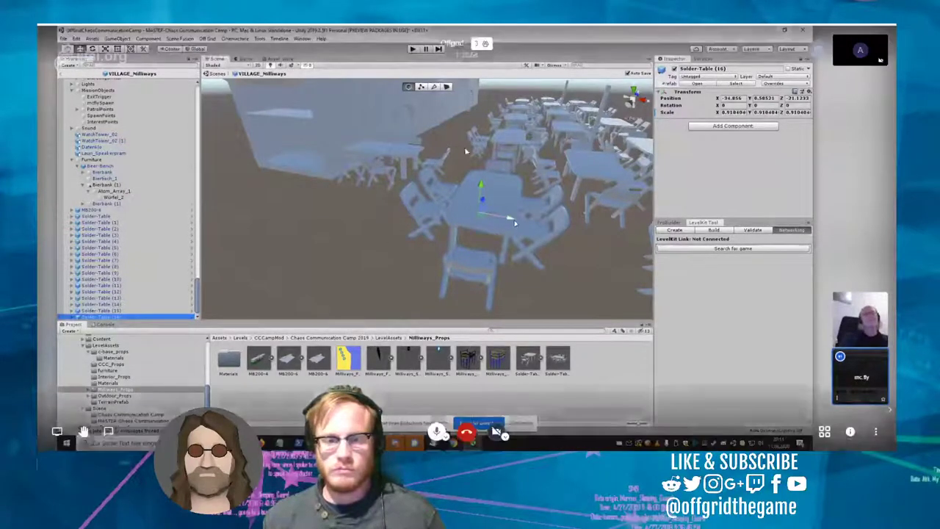
left_click_drag(510, 218, 365, 214)
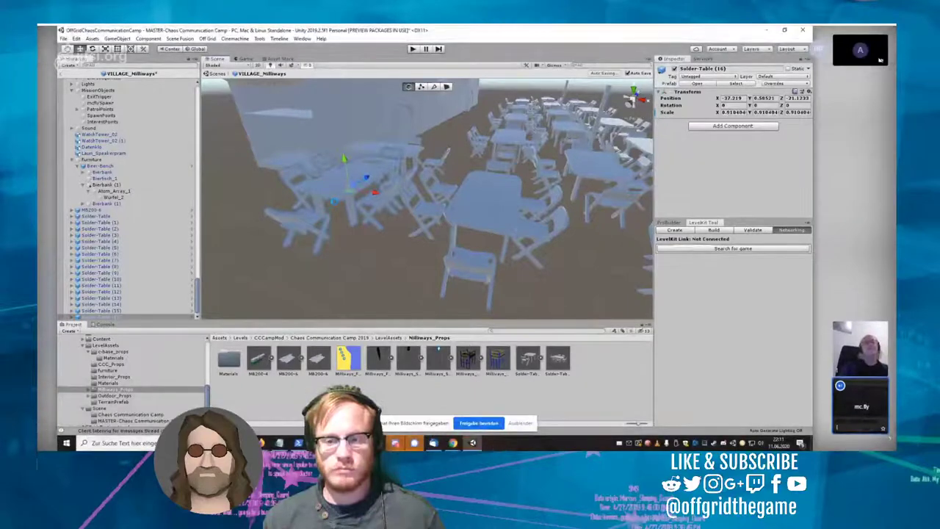
left_click(335, 205)
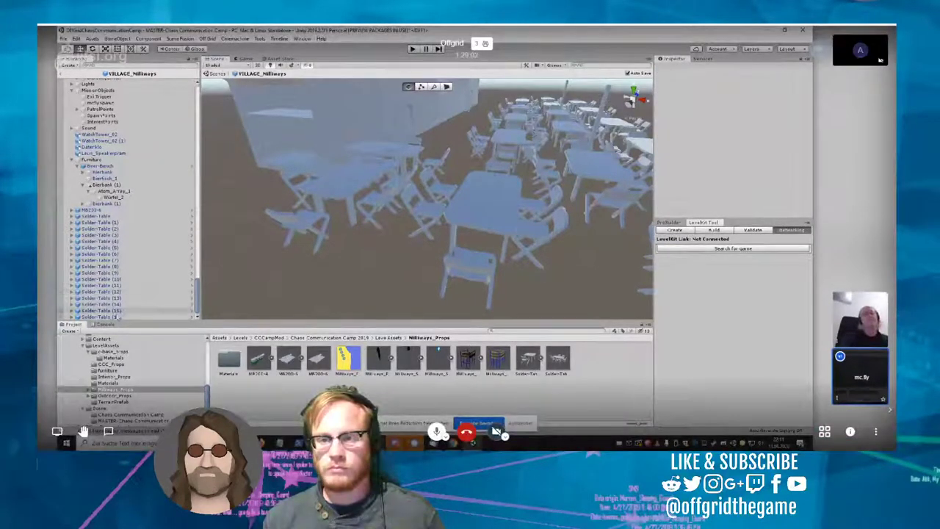
Step: Move Solder-Table (16) along Z to about -22.1 and return from the village prefab to the scene
left_click(291, 218)
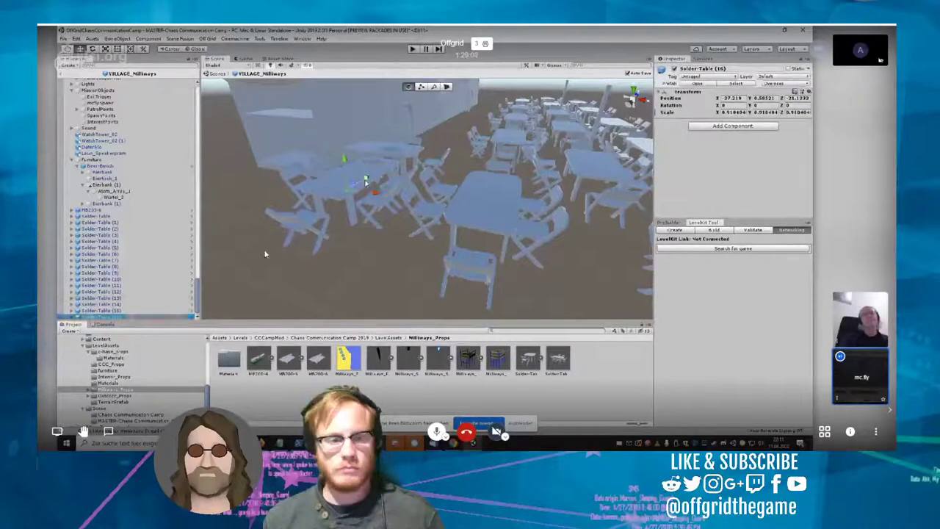
left_click_drag(362, 184, 341, 202)
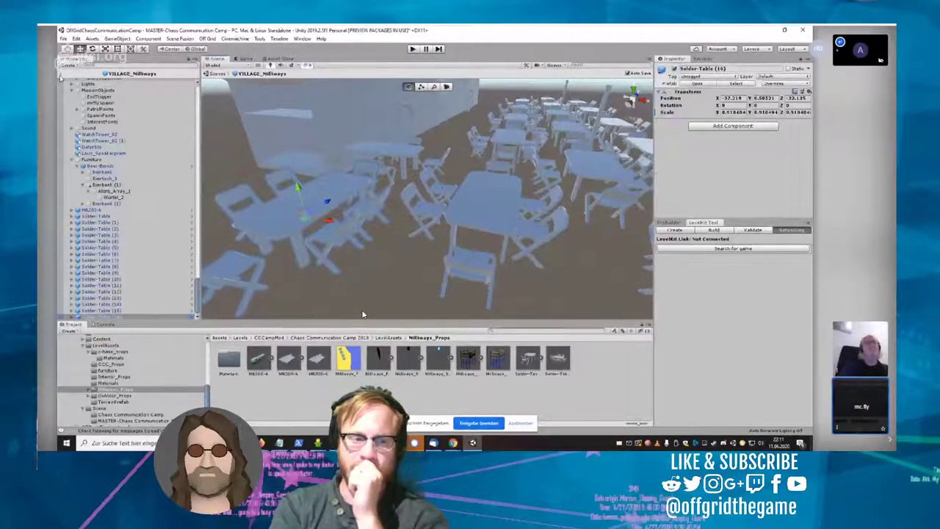
left_click(61, 76)
Step: Reposition Solder-Table (16) in the scene to about X -36.6, Z -21.9, beside the rows
right_click_drag(315, 136, 337, 187)
key("s")
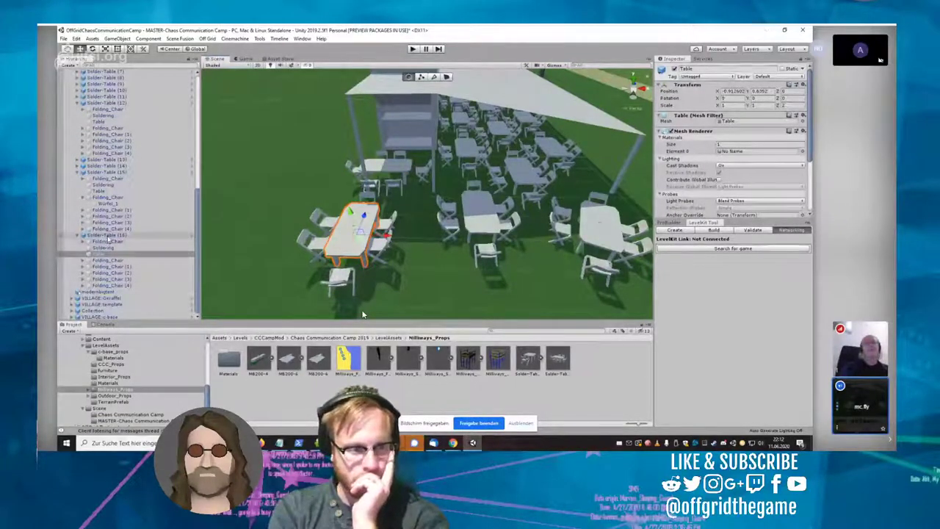
left_click(108, 234)
left_click_drag(381, 241, 381, 213)
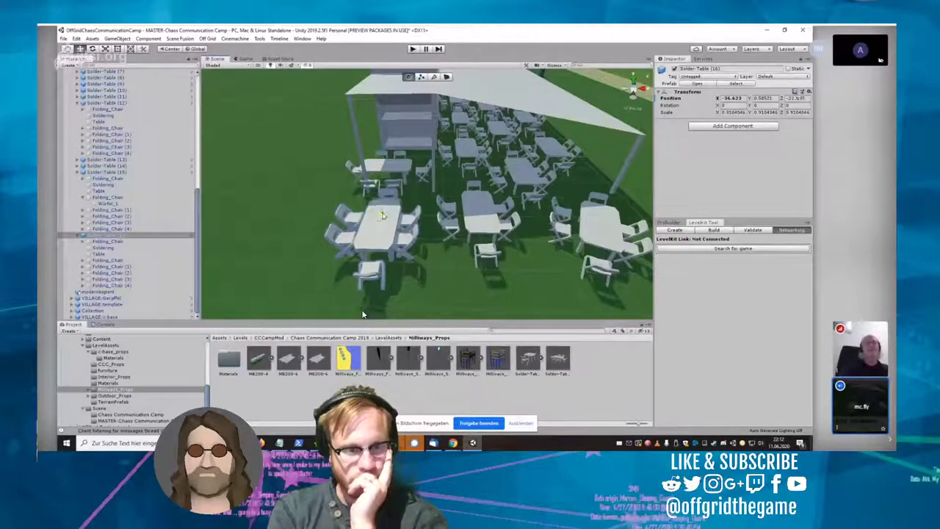
right_click_drag(421, 281, 549, 217)
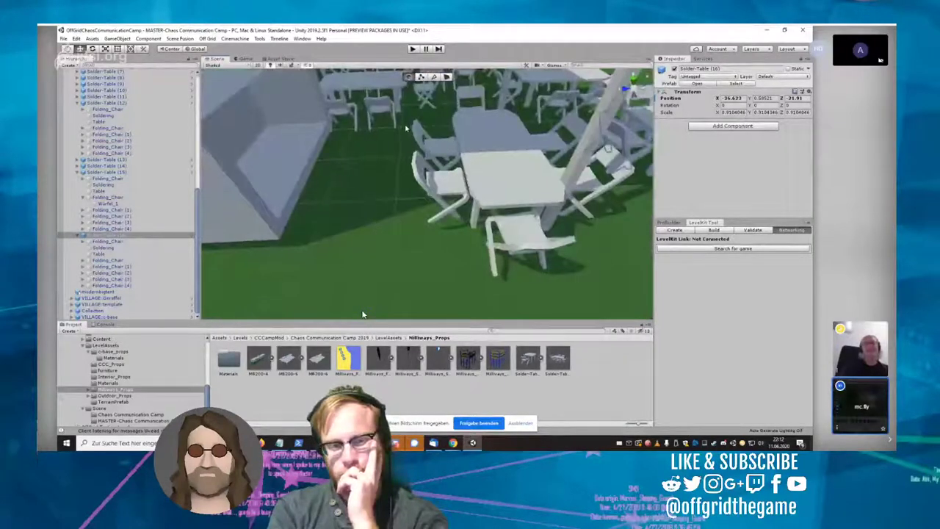
left_click_drag(405, 128, 456, 224)
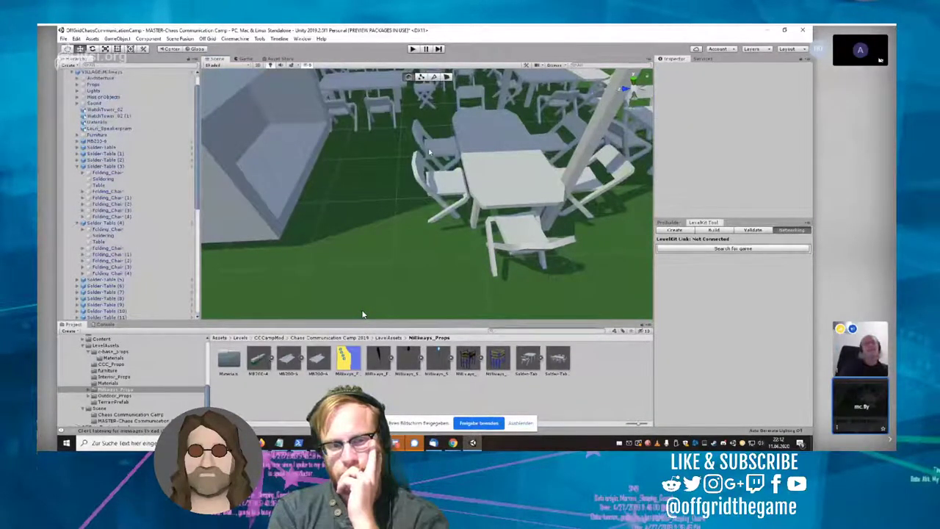
left_click(429, 152)
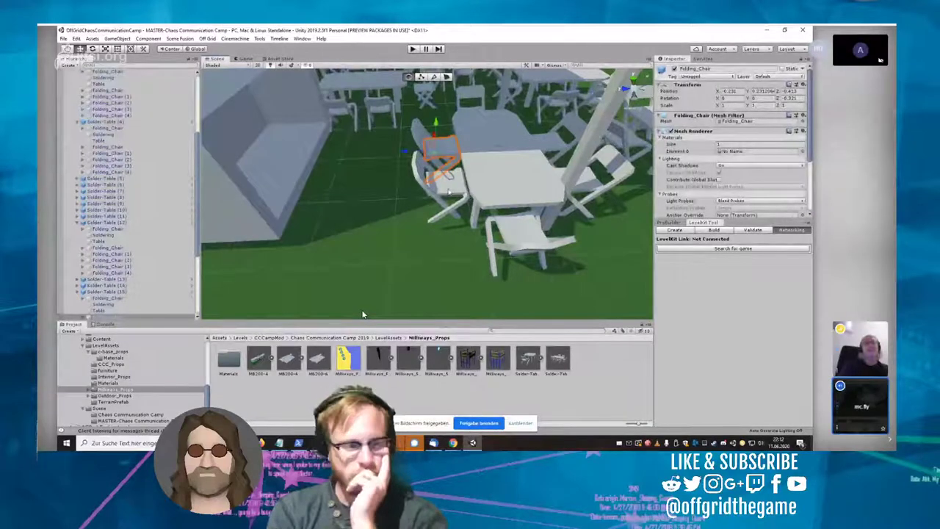
left_click(448, 189)
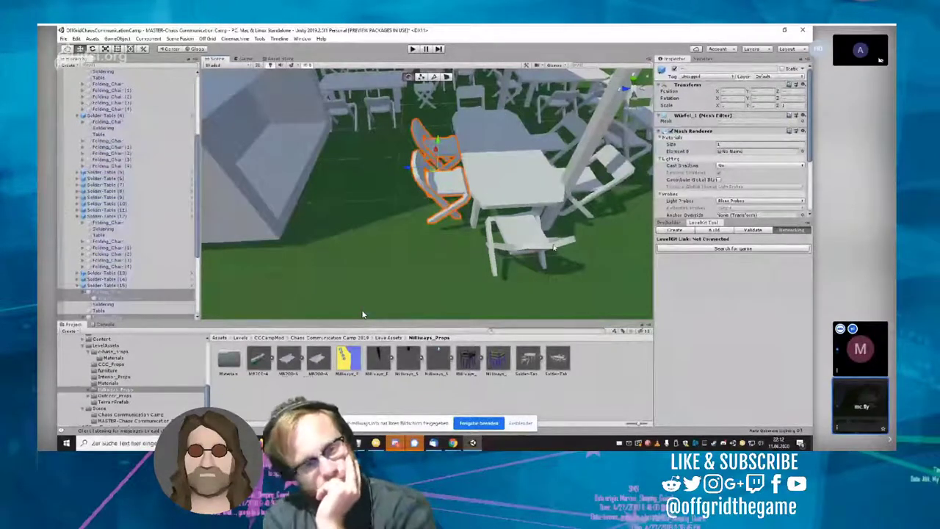
left_click(556, 237, "shift")
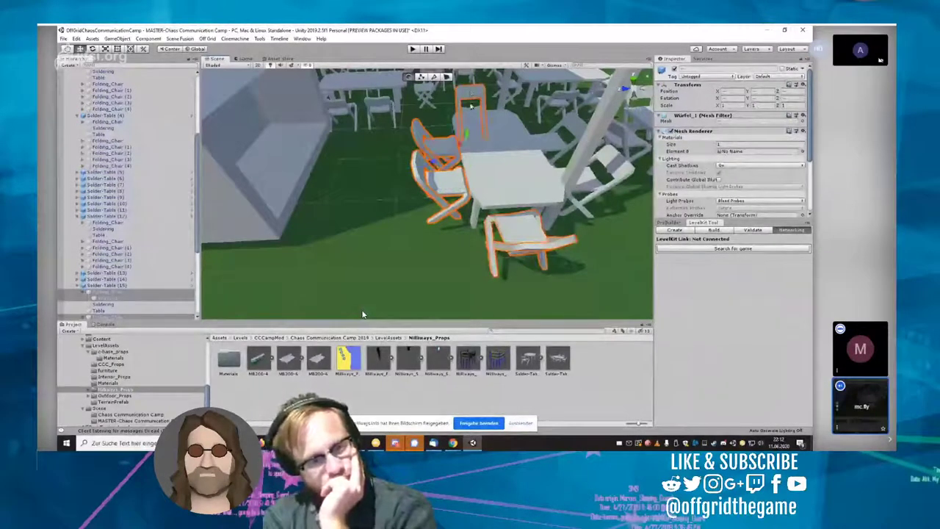
left_click(467, 109, "shift")
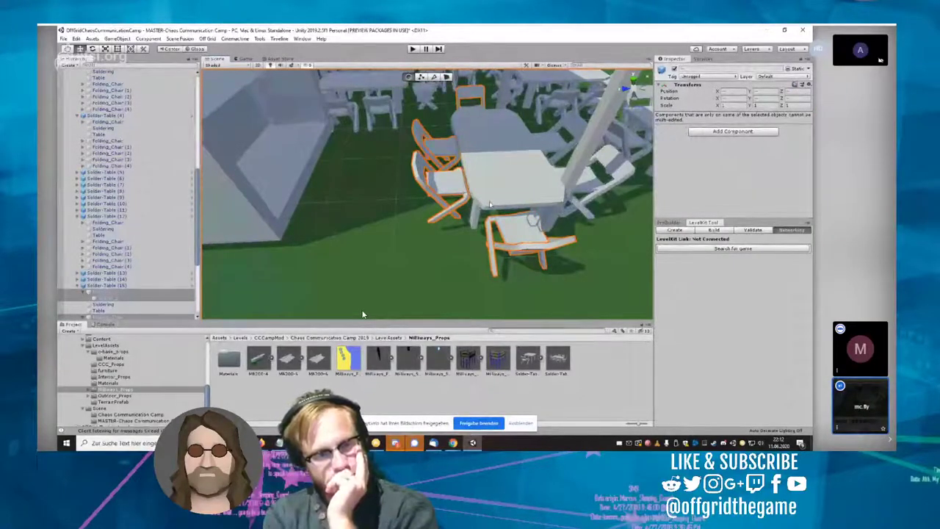
right_click_drag(490, 204, 423, 197)
key("f")
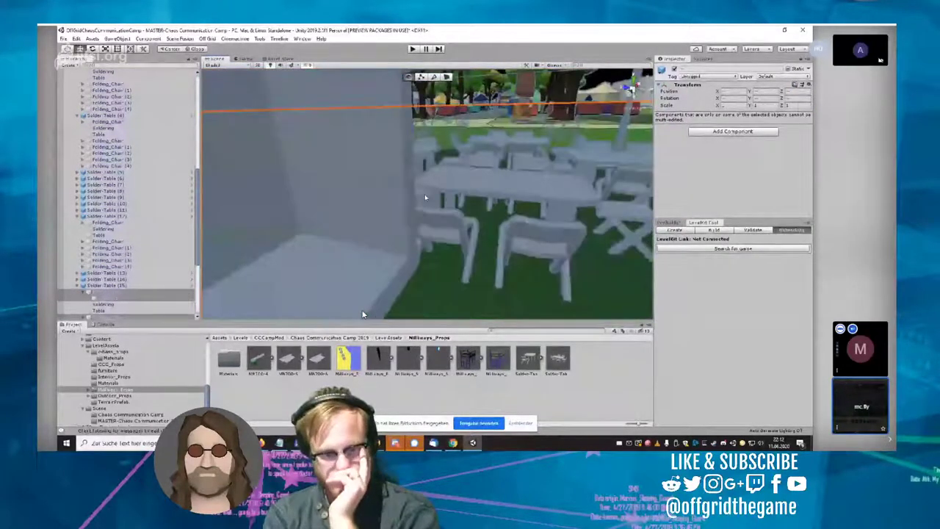
right_click_drag(683, 241, 641, 253)
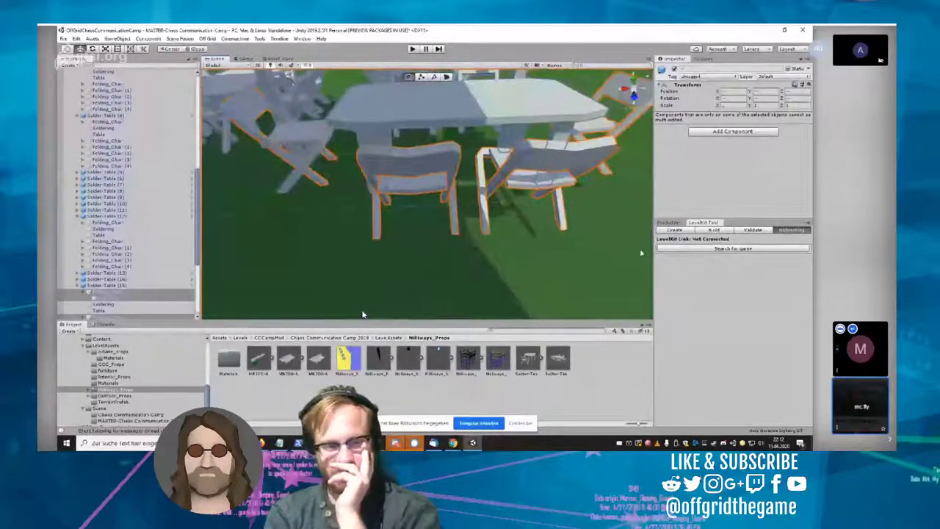
left_click(556, 269)
right_click_drag(555, 270, 577, 238)
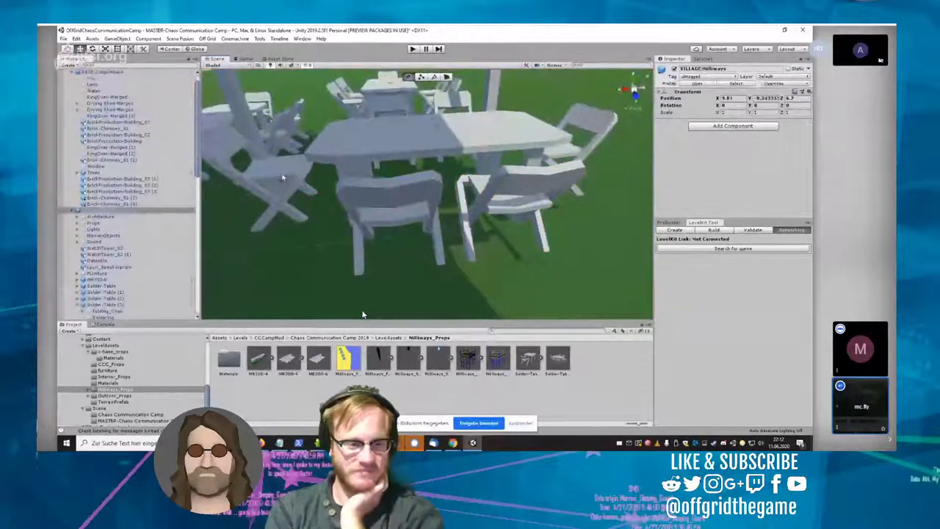
Step: Try to delete four of the folding chairs of Solder-Table (15), opening its prefab and returning to the scene
left_click(272, 171)
left_click(237, 175)
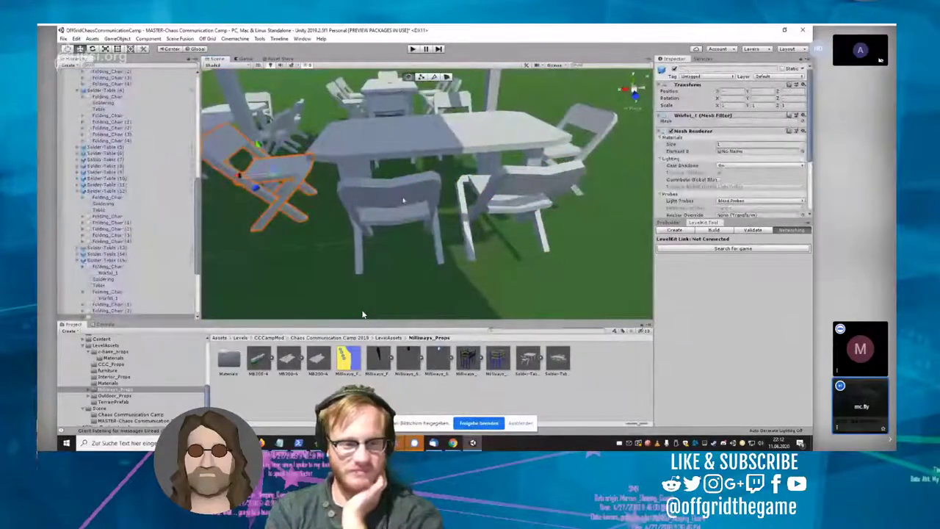
left_click(403, 200, "shift")
left_click(406, 214, "shift")
left_click(525, 183, "shift")
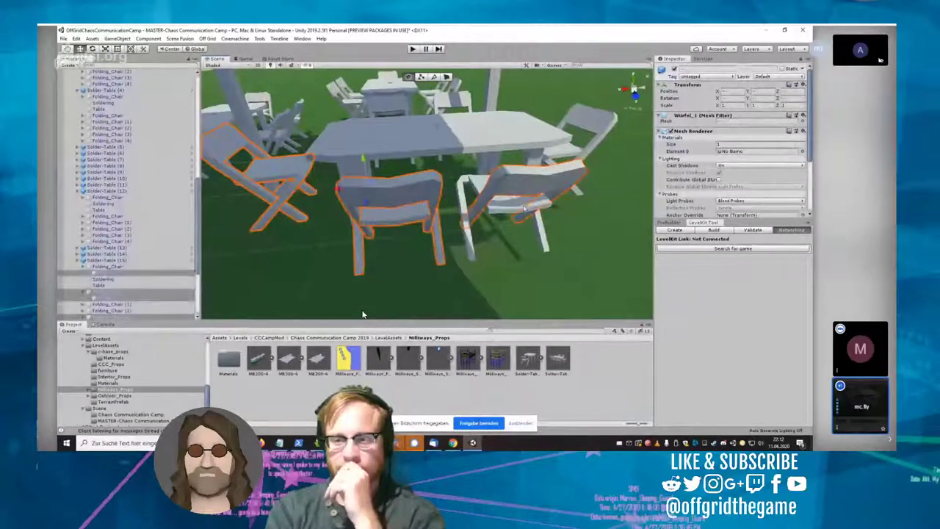
left_click(571, 152, "ctrl")
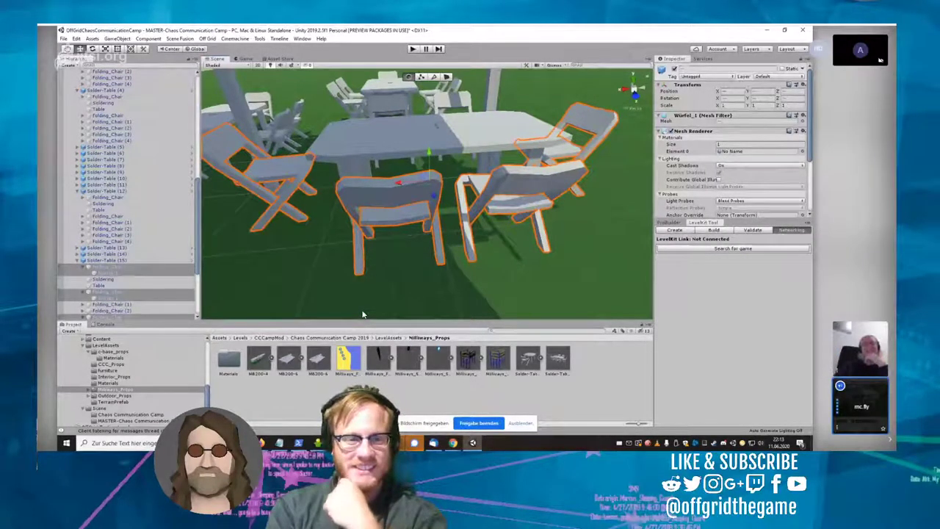
right_click(119, 272)
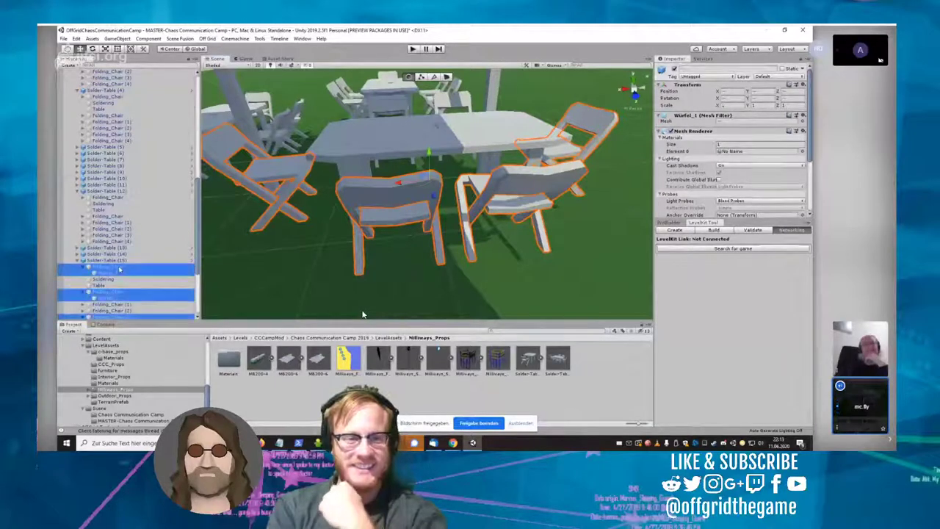
left_click(154, 310)
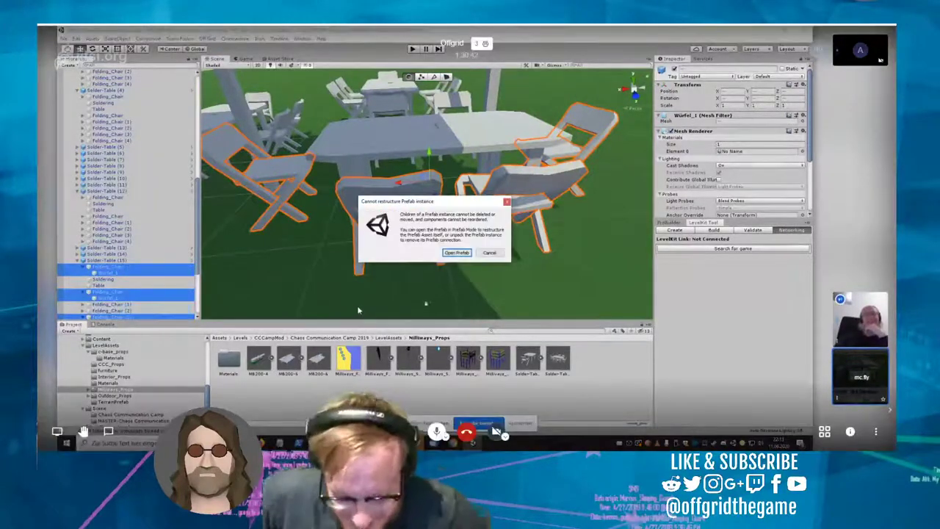
key("Return")
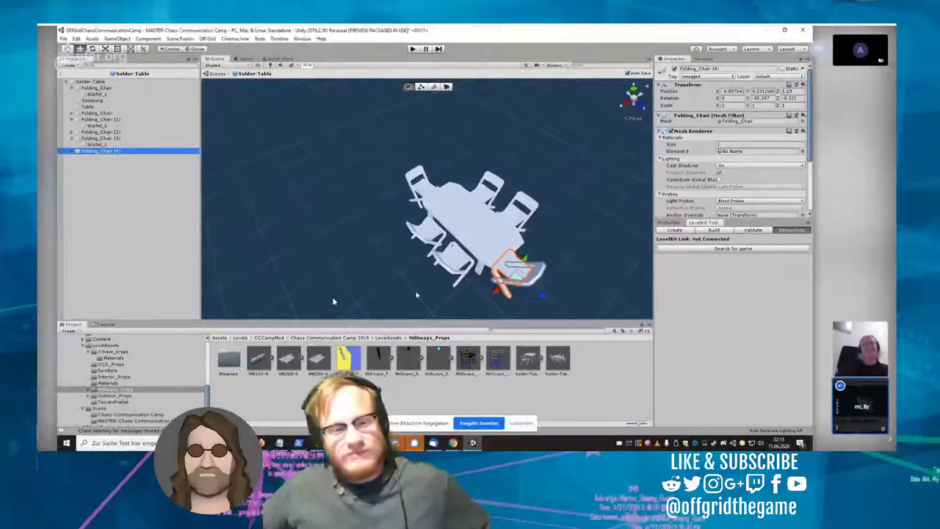
left_click(389, 280)
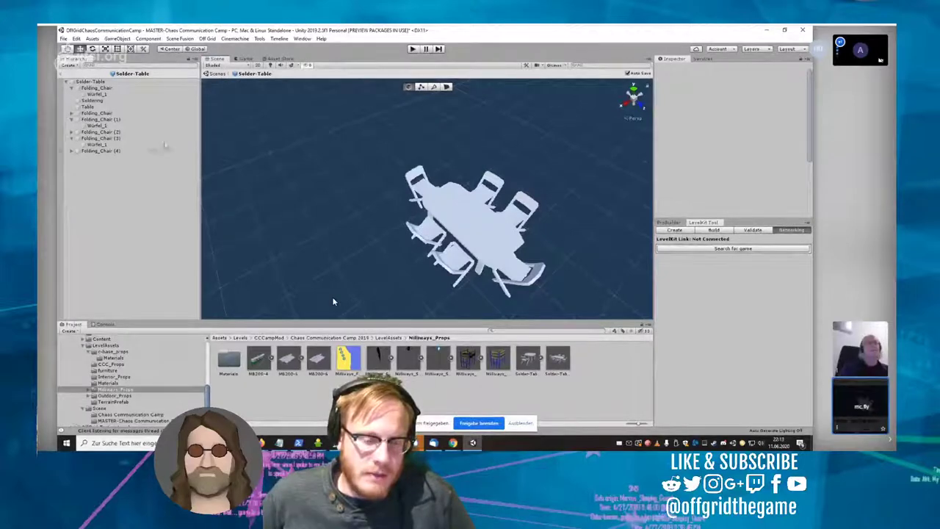
key("F2")
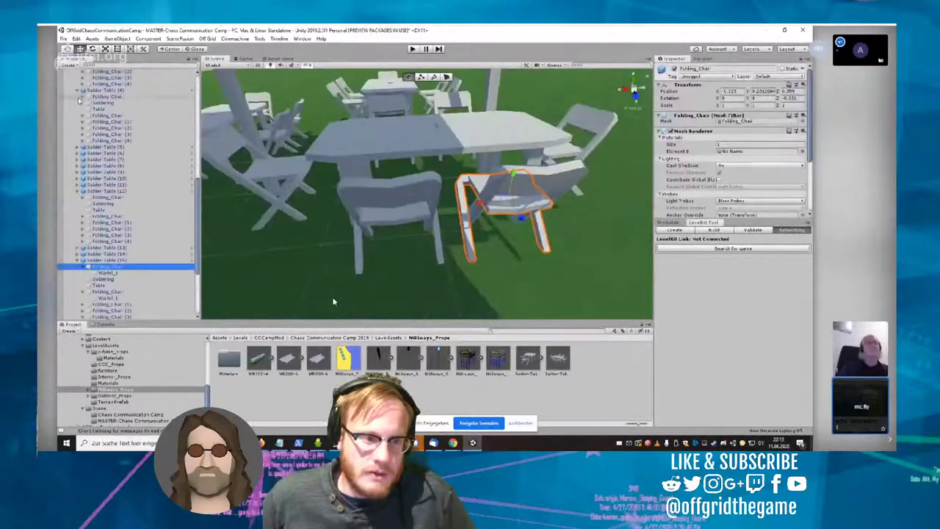
left_click(332, 301)
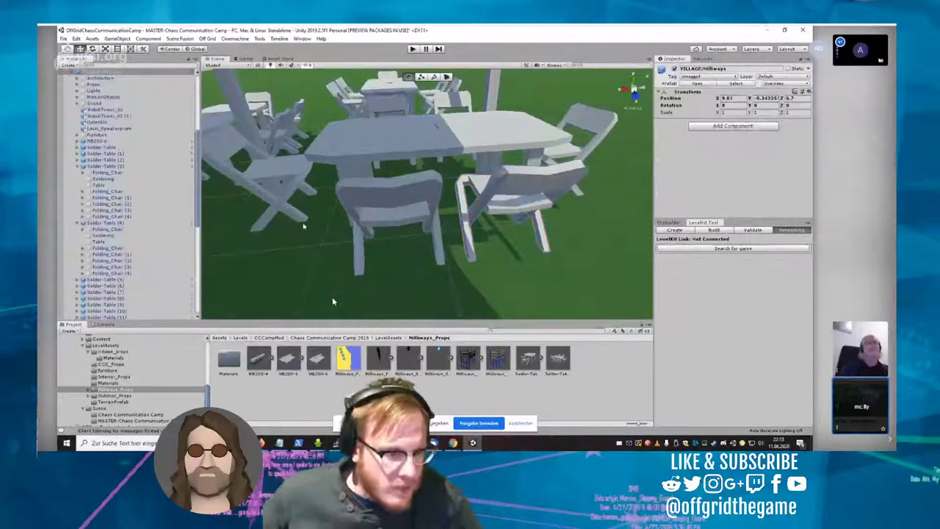
Step: Select the prefab root of Solder-Table (15), the table with the folding chairs in front
left_click(391, 144)
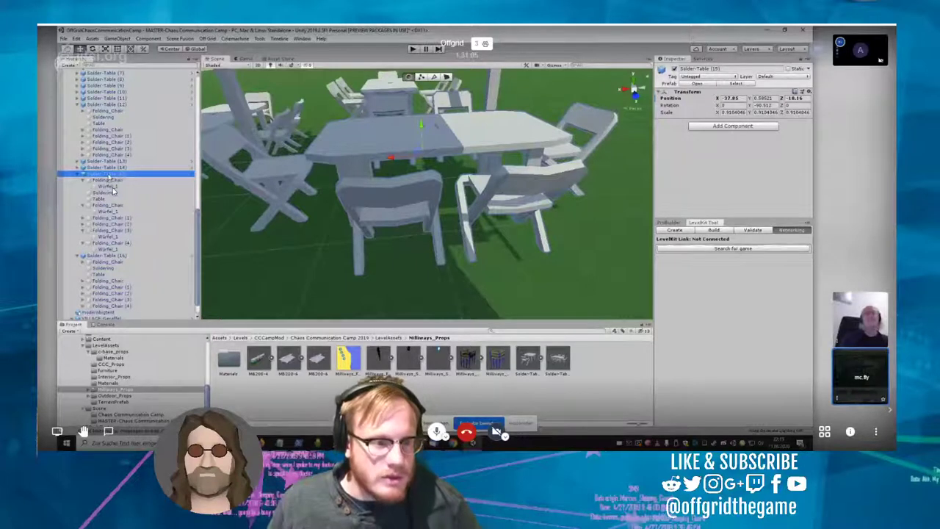
right_click(109, 178)
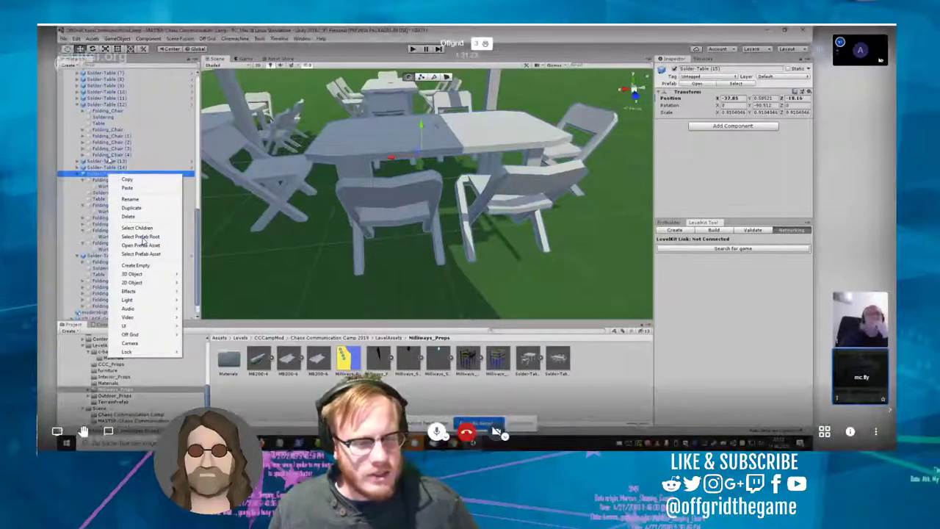
left_click(140, 237)
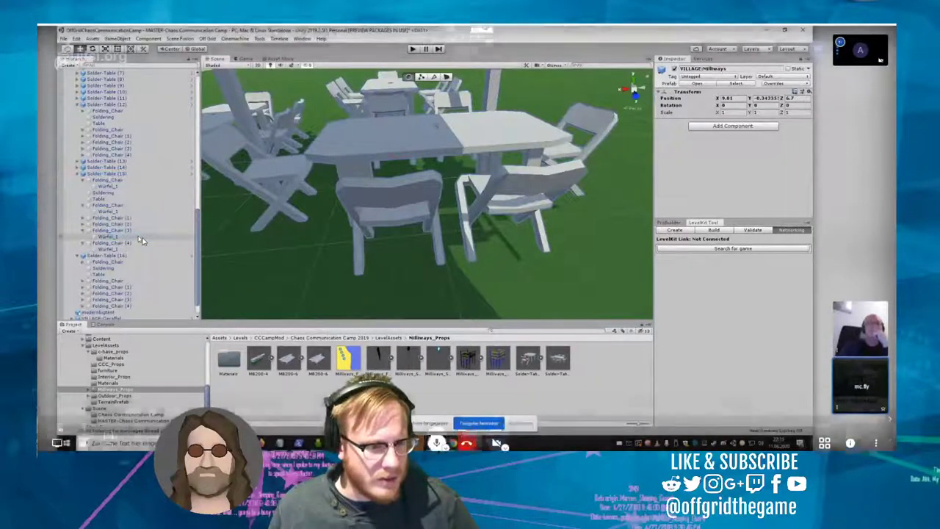
Step: Collapse the expanded solder tables in the scene hierarchy so only their top-level entries are listed
right_click_drag(333, 271, 306, 257)
left_click(77, 104)
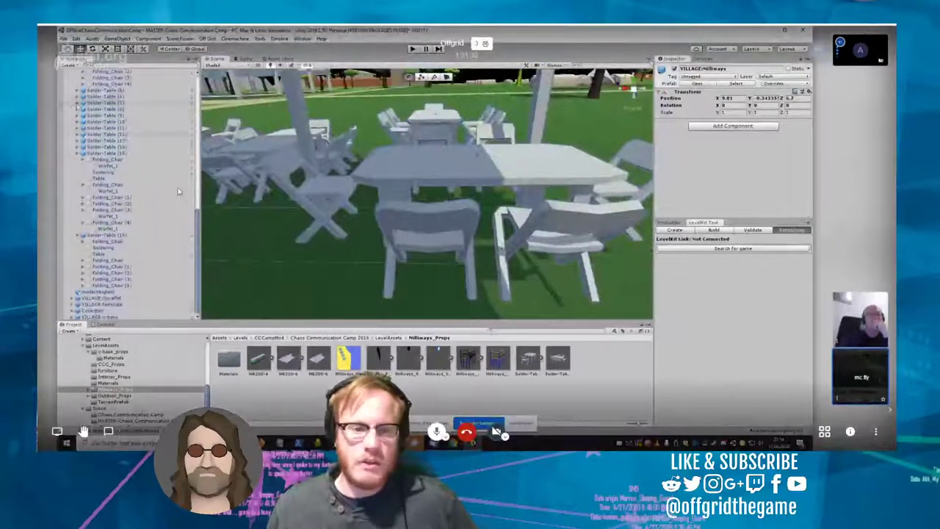
scroll(152, 174, "up", 3)
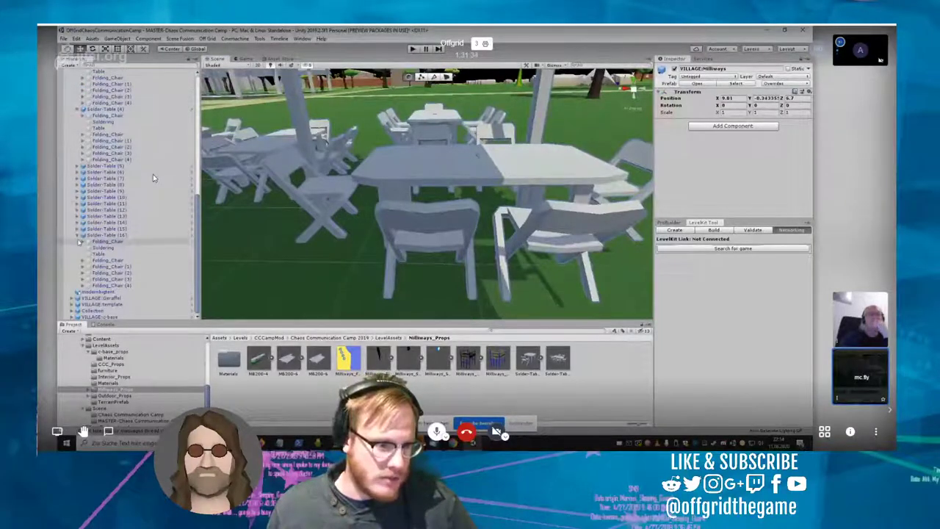
left_click(77, 235)
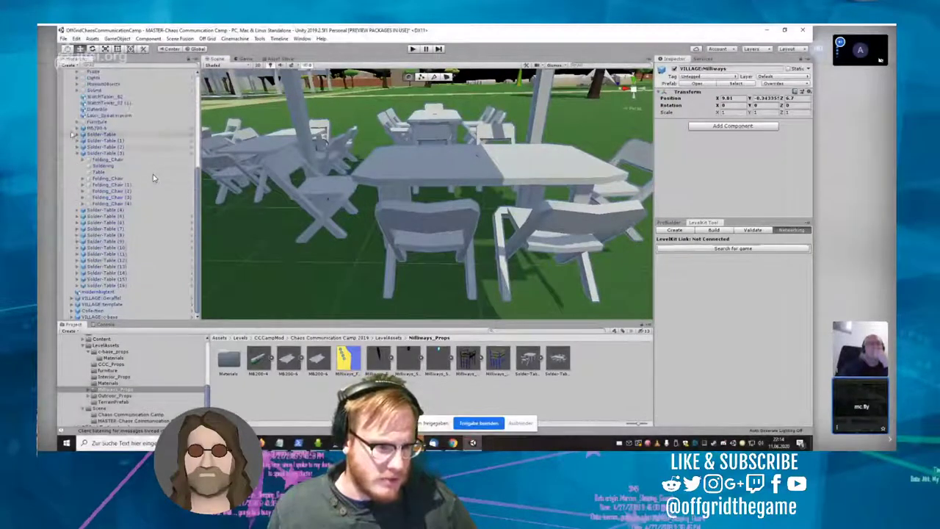
left_click(77, 153)
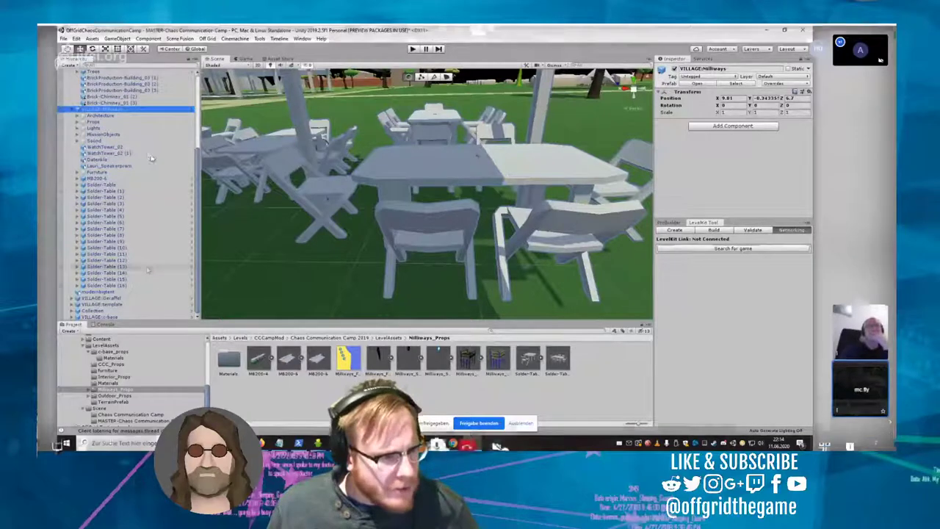
left_click(325, 276)
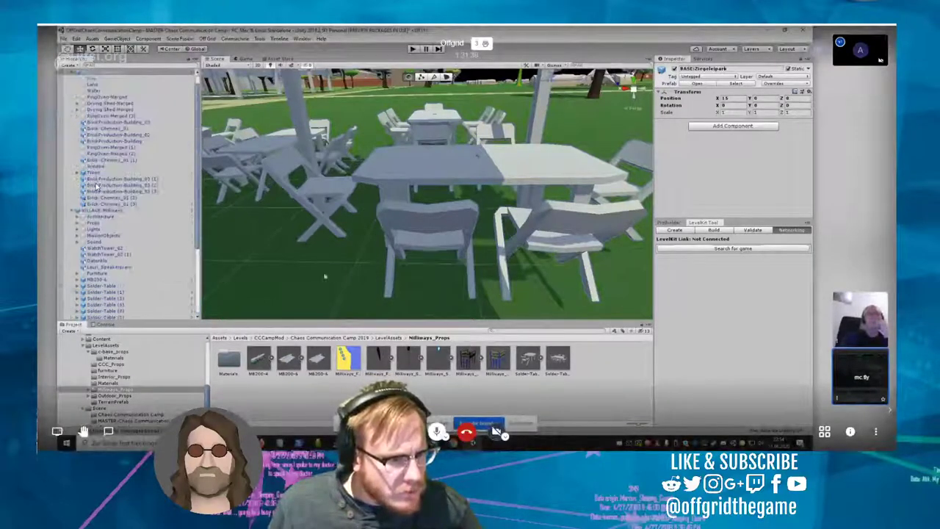
mouse_move(300, 276)
right_mouse_down()
mouse_move(315, 279)
mouse_move(302, 291)
right_mouse_up()
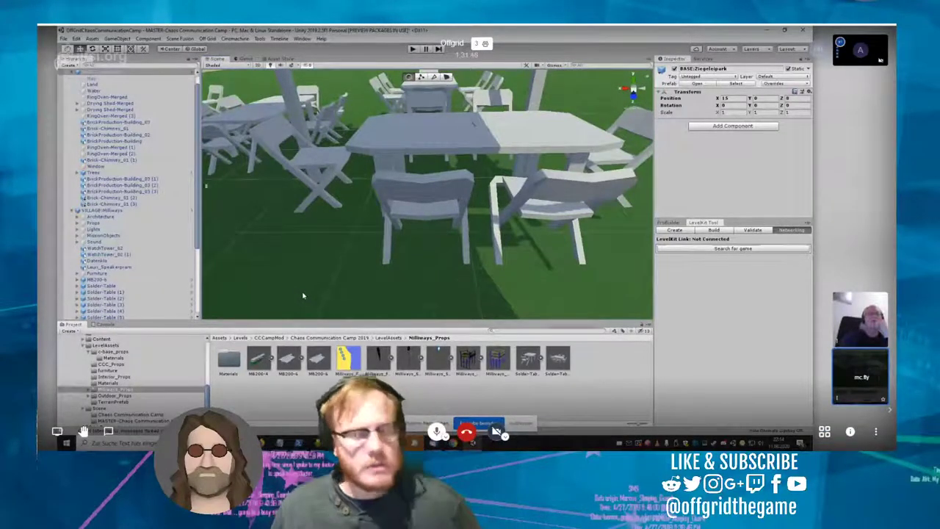
left_click(401, 140)
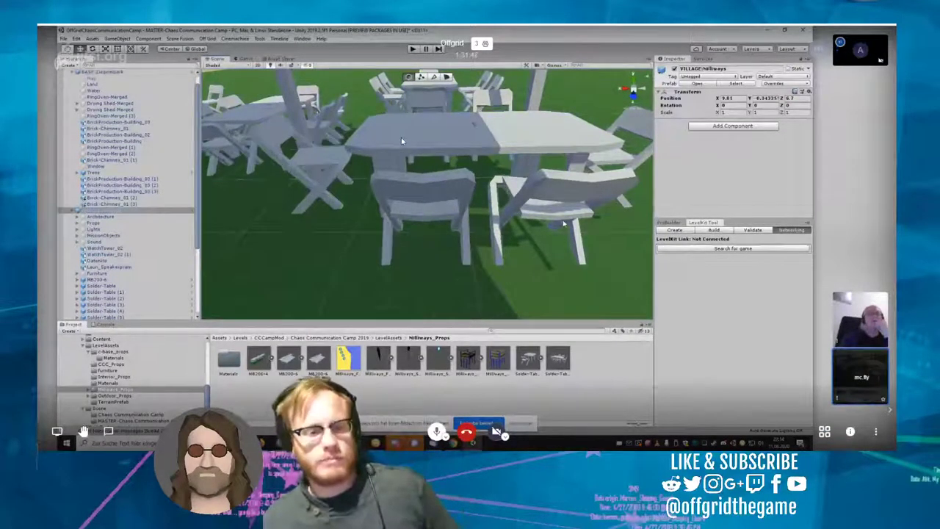
scroll(401, 140, "down", 6)
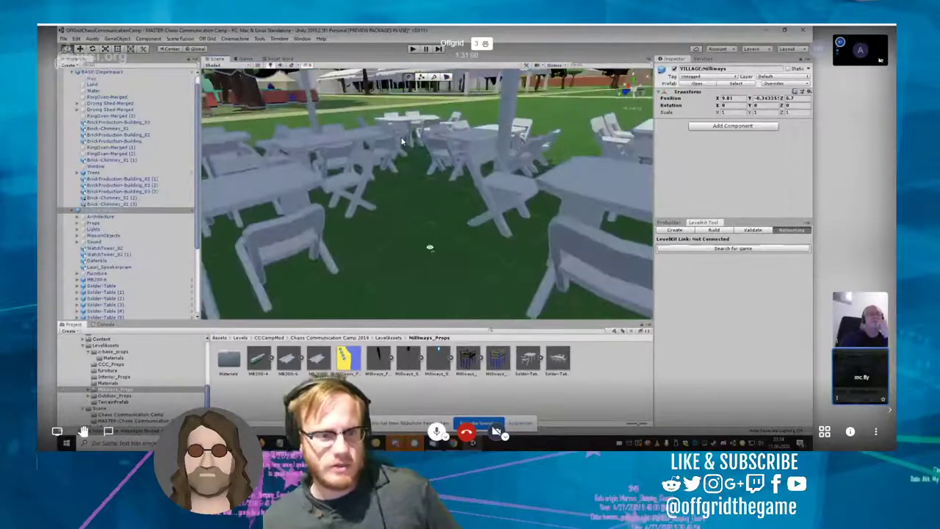
scroll(402, 139, "up", 5)
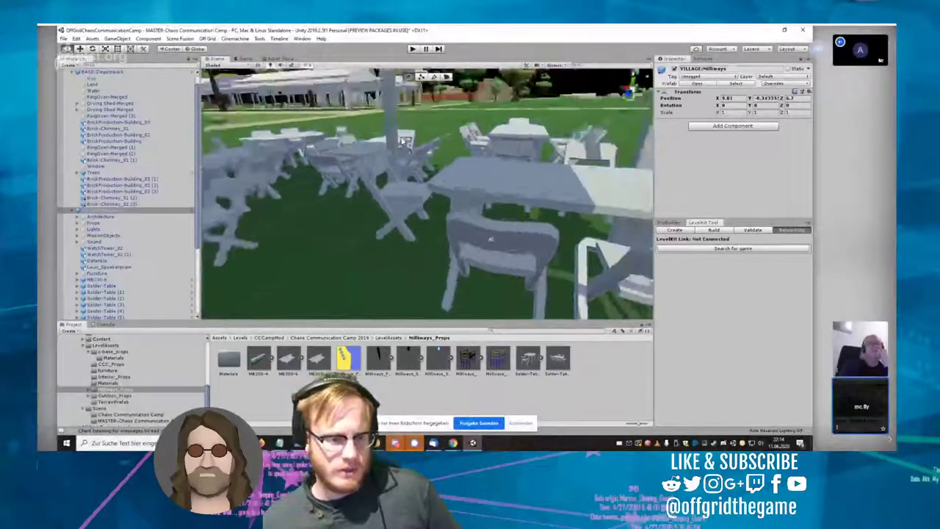
scroll(401, 138, "down", 3)
scroll(401, 140, "up", 5)
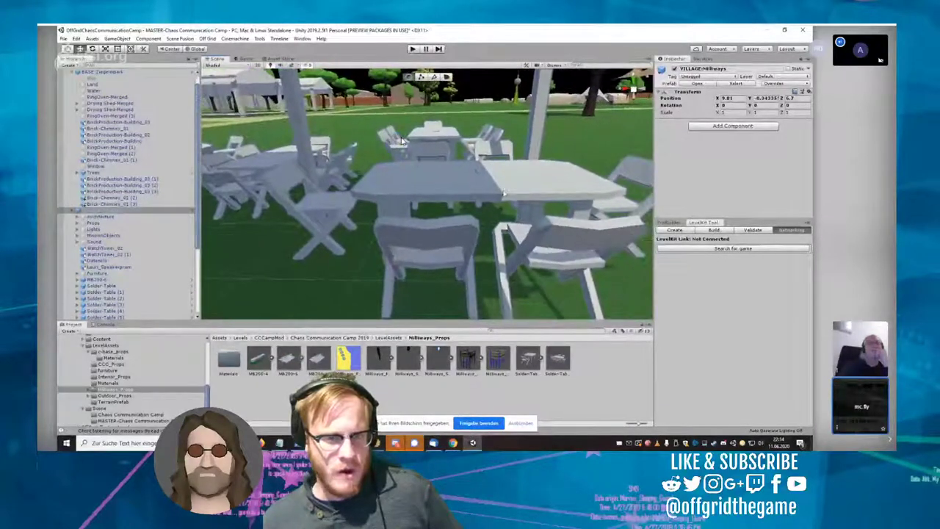
Step: Examine the added solder tables (14), (15) and (16) in the scene to identify which table stands where
left_click(504, 193)
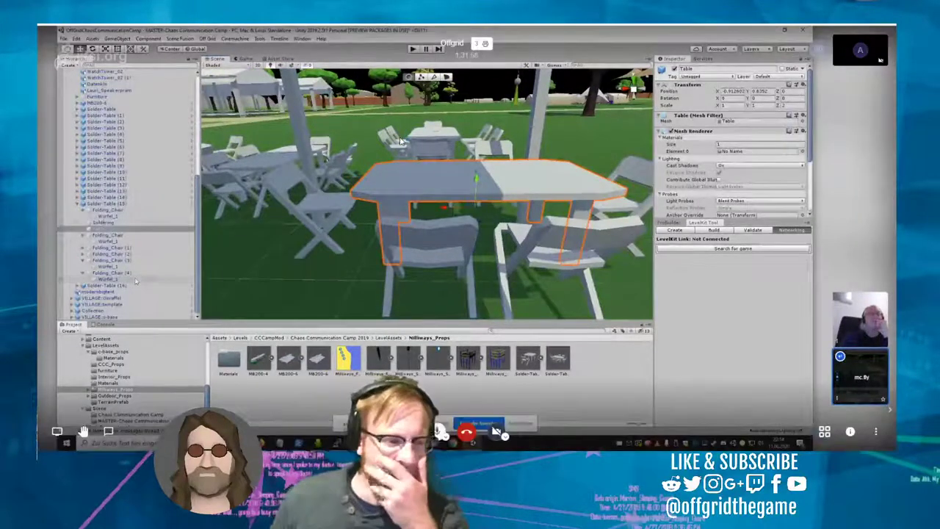
left_click(102, 201)
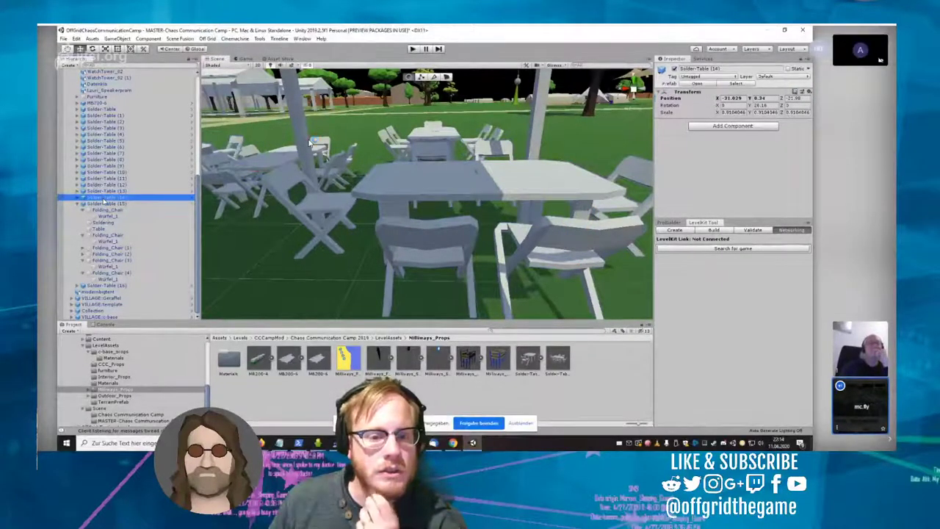
key("f")
left_click(110, 128)
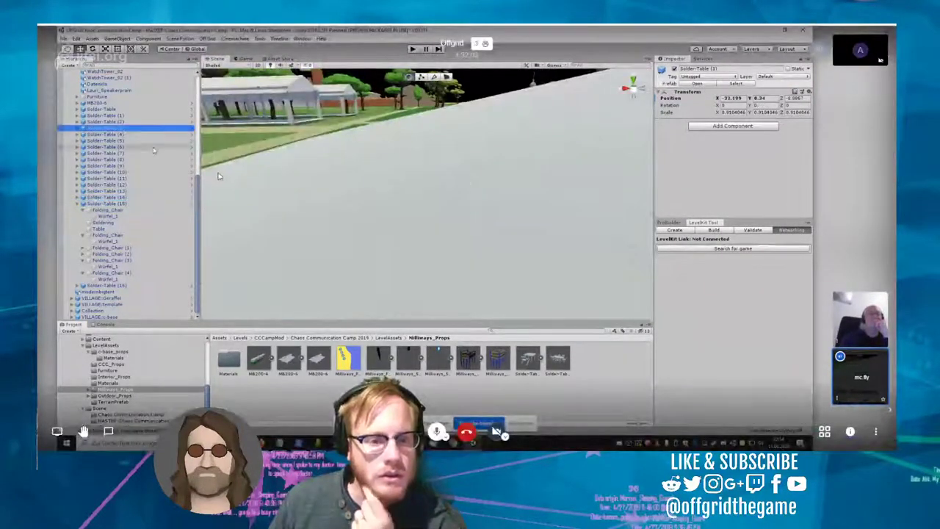
right_click(162, 158)
left_click(218, 174)
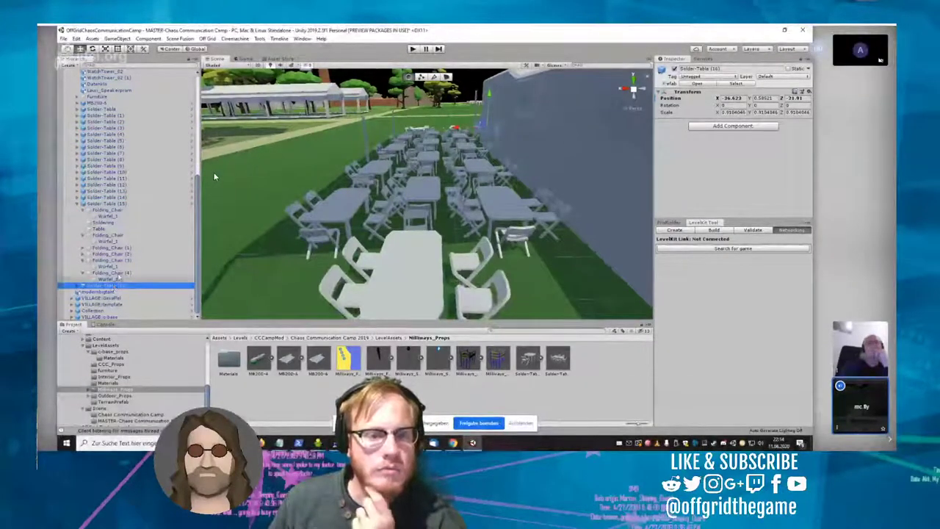
double_click(117, 205)
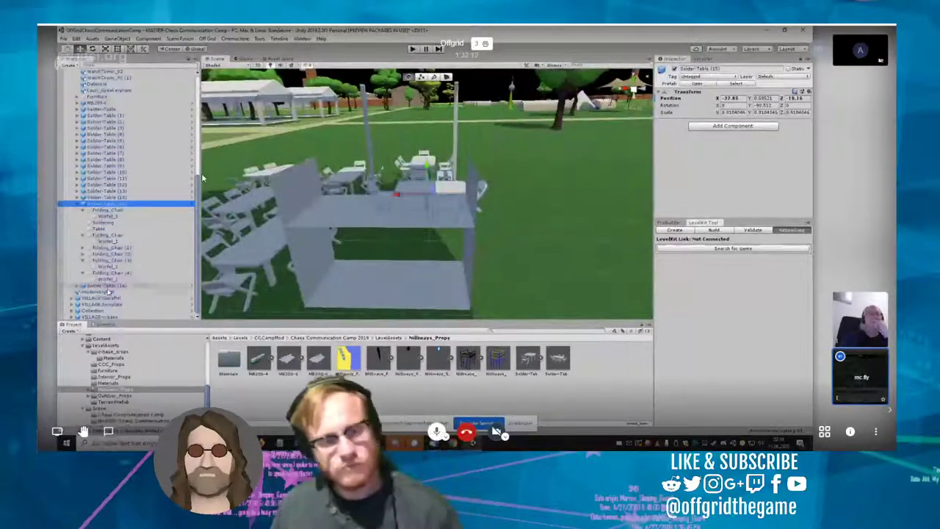
double_click(108, 285)
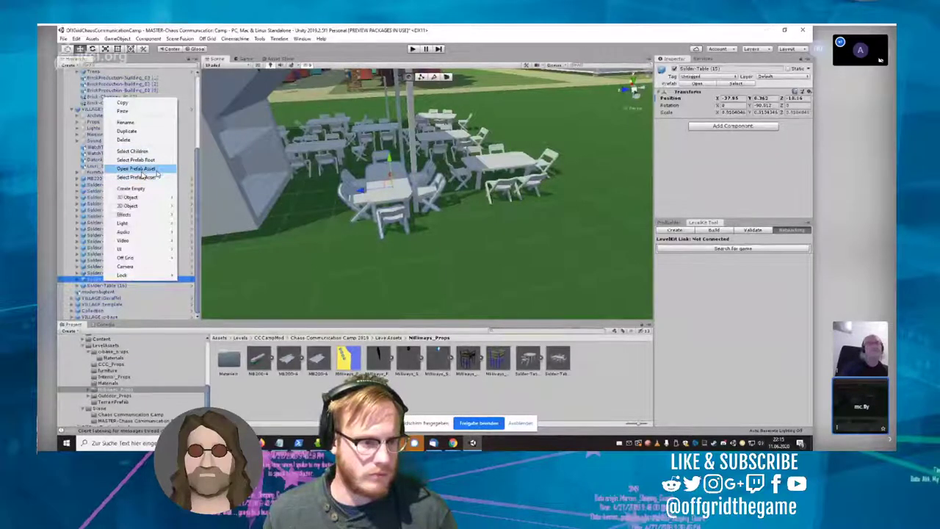
Step: Open the prefab asset of Solder-Table (15), examine its folding chairs, and return to the scene
left_click(142, 171)
right_click_drag(252, 247, 342, 257)
left_click_drag(342, 257, 273, 246, "alt")
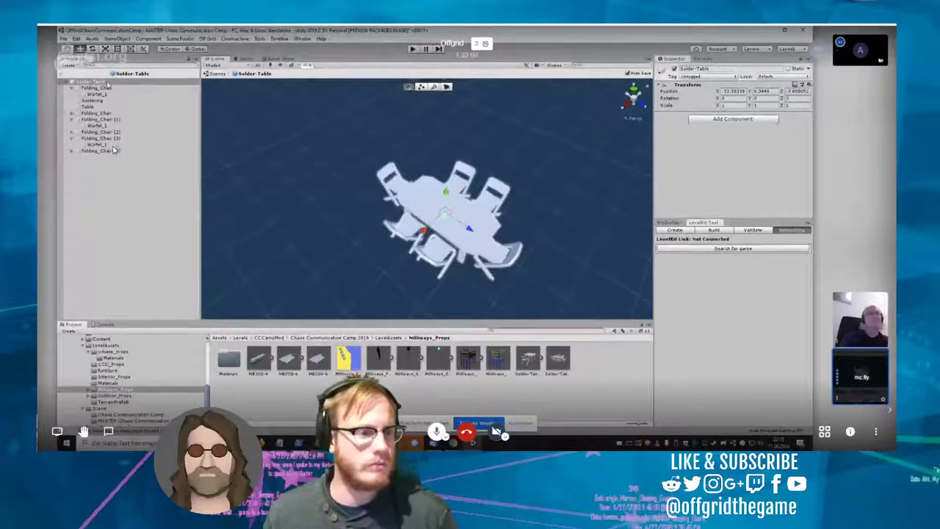
left_click(60, 74)
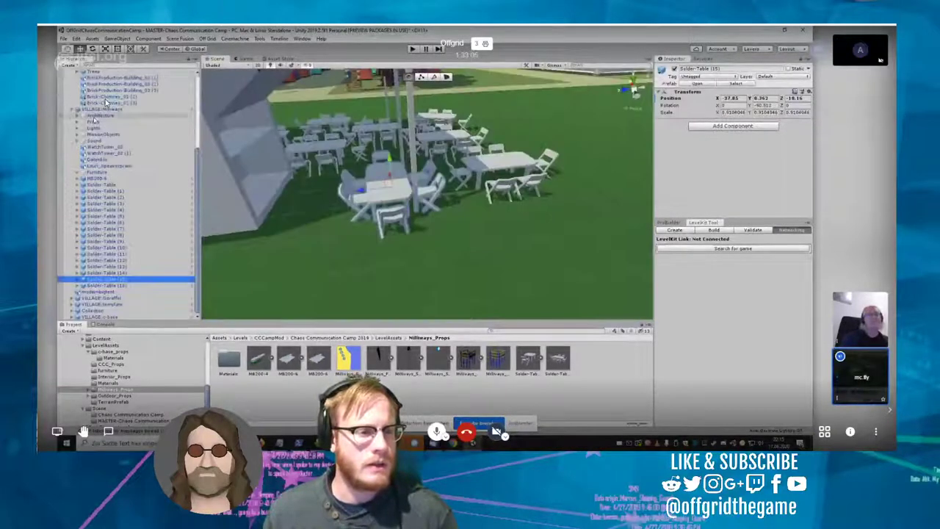
Step: Try to delete Solder-Table (15) directly from the VILLAGE:Milliways instance in the main scene
right_click_drag(469, 259, 412, 270)
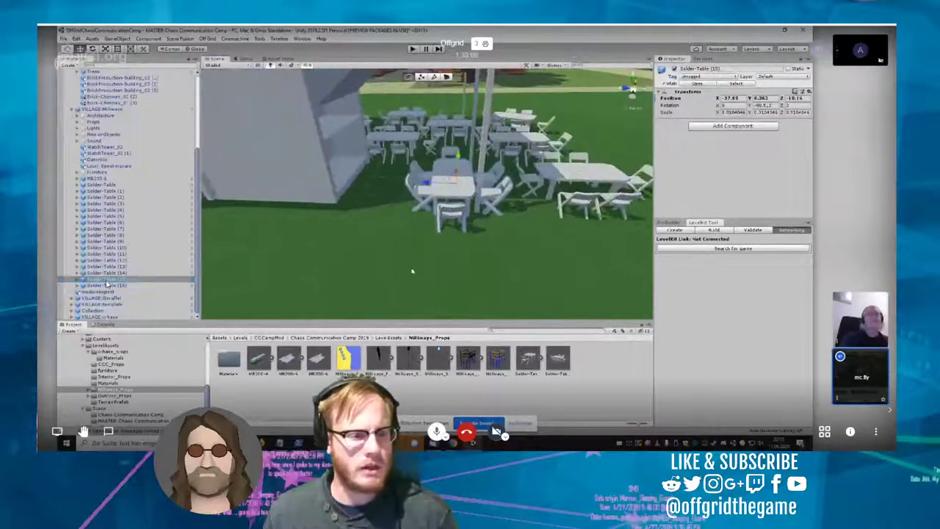
left_click(451, 197)
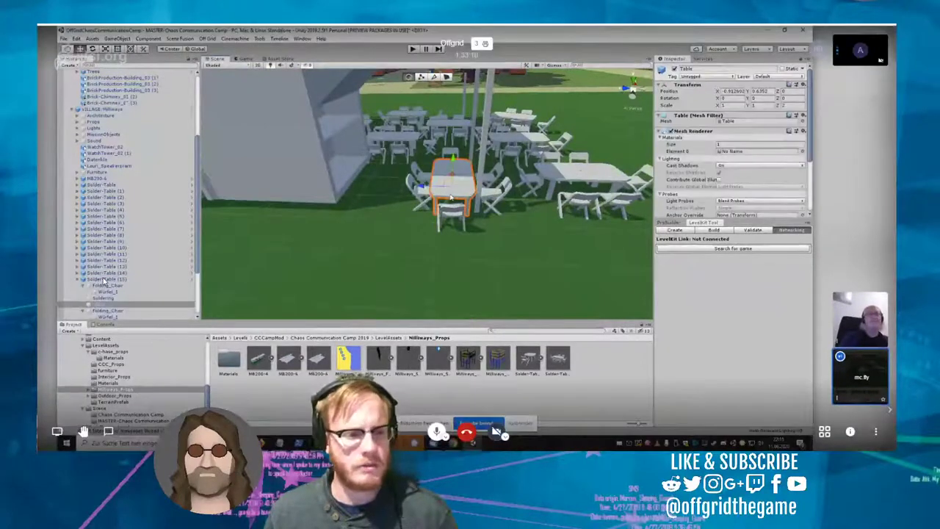
left_click(105, 279)
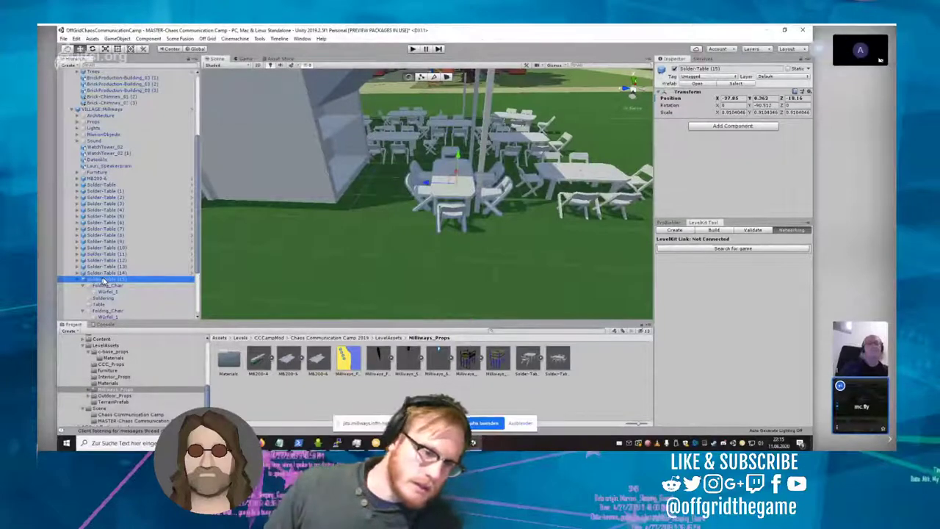
left_click(104, 280)
right_click(103, 282)
left_click(100, 273)
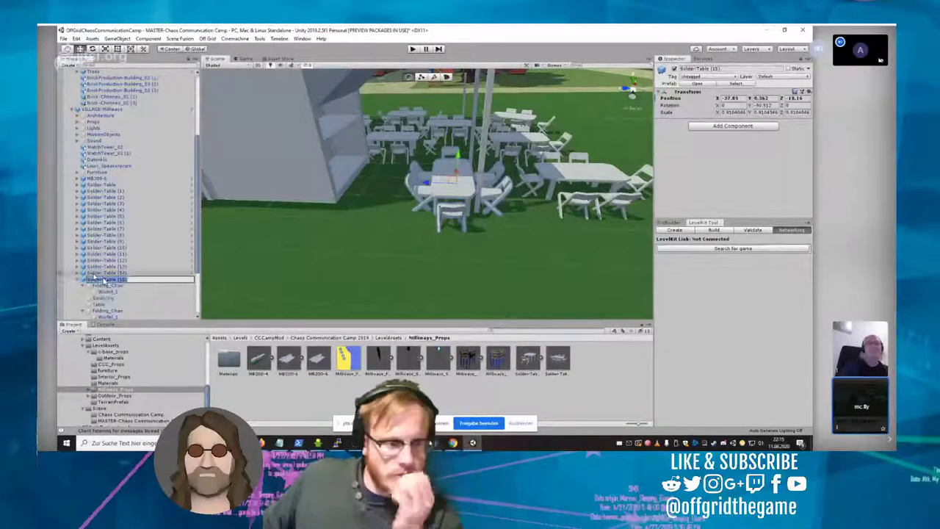
left_click(100, 273)
left_click(104, 281)
right_click(104, 281)
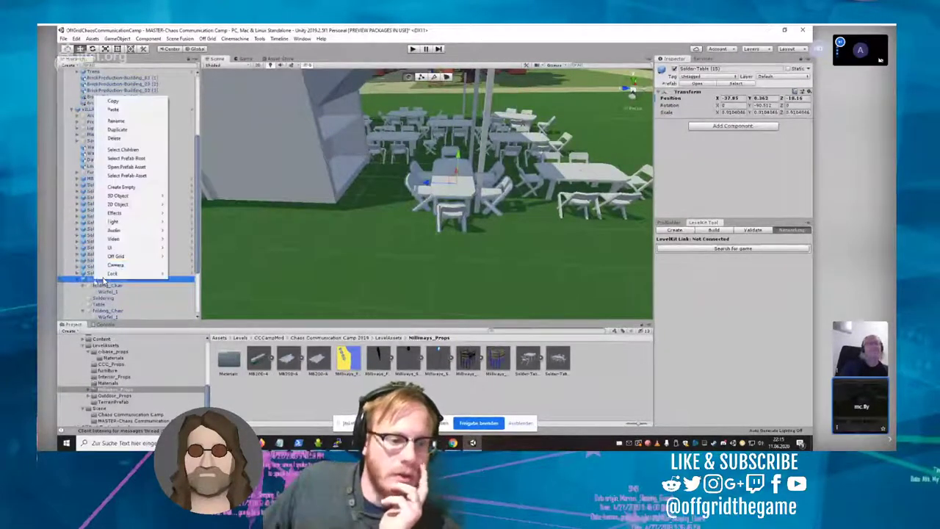
left_click(117, 138)
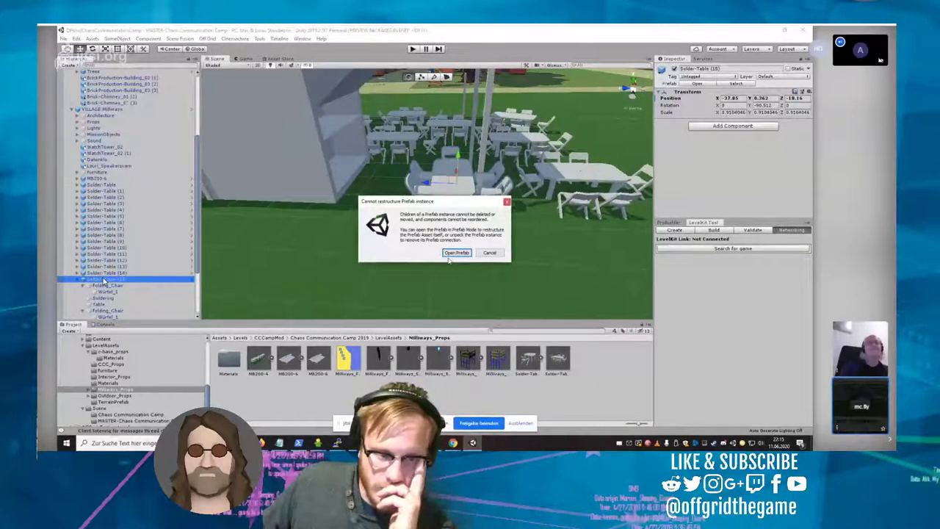
left_click(489, 253)
Step: Open the VILLAGE_Milliways prefab and delete Solder-Table (15) from it
scroll(158, 157, "up", 5)
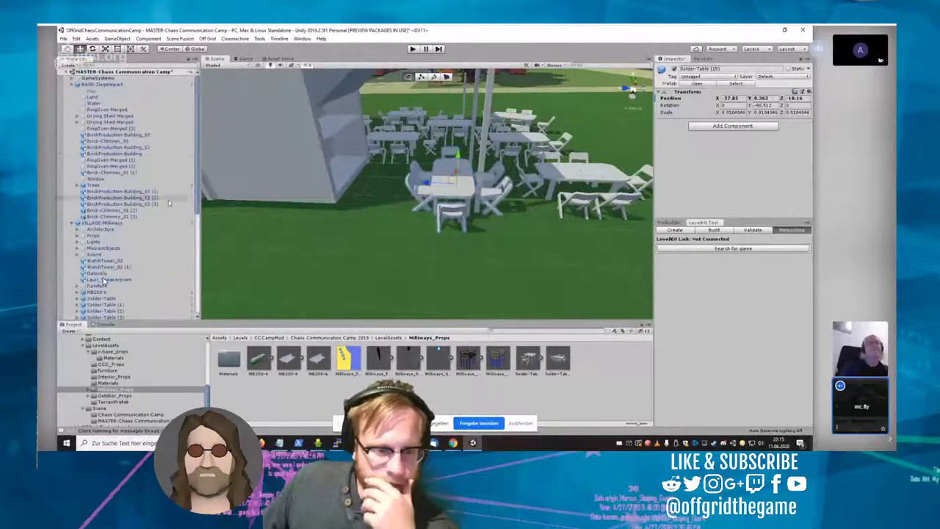
left_click(192, 224)
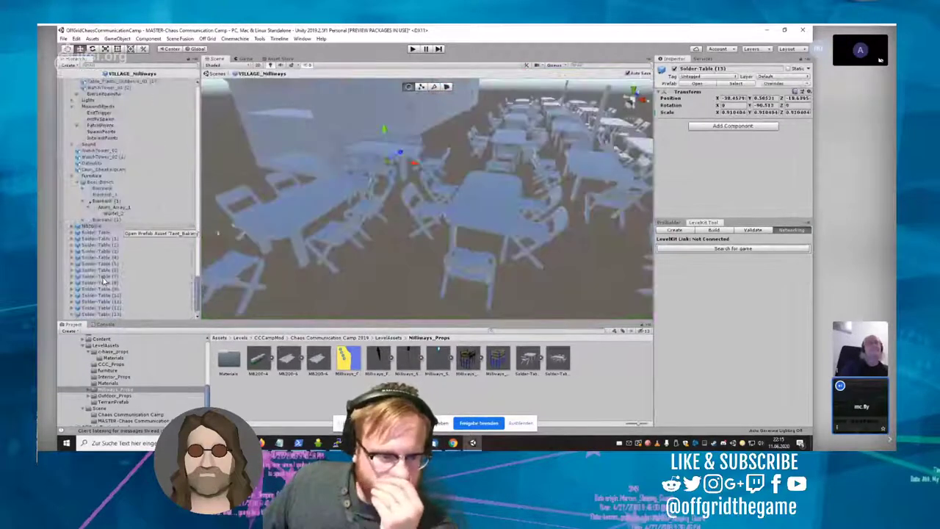
scroll(139, 256, "down", 1)
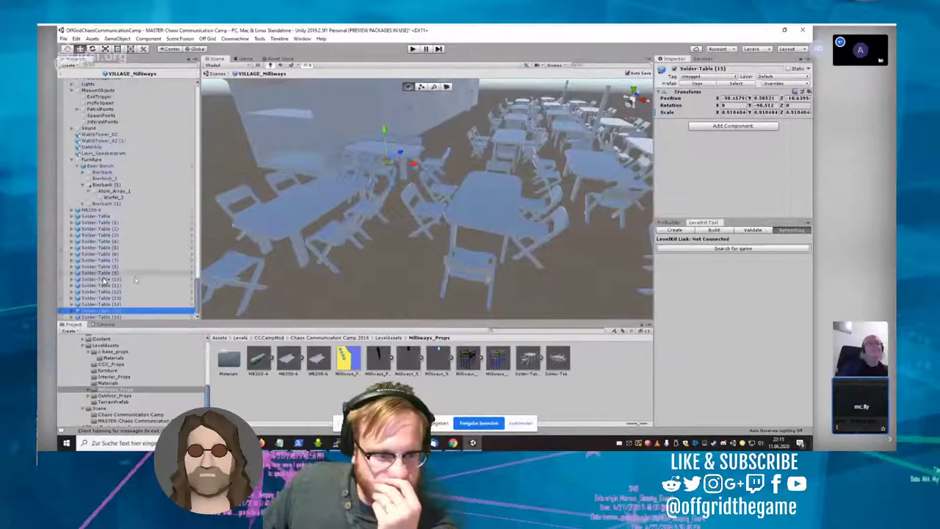
right_click(119, 312)
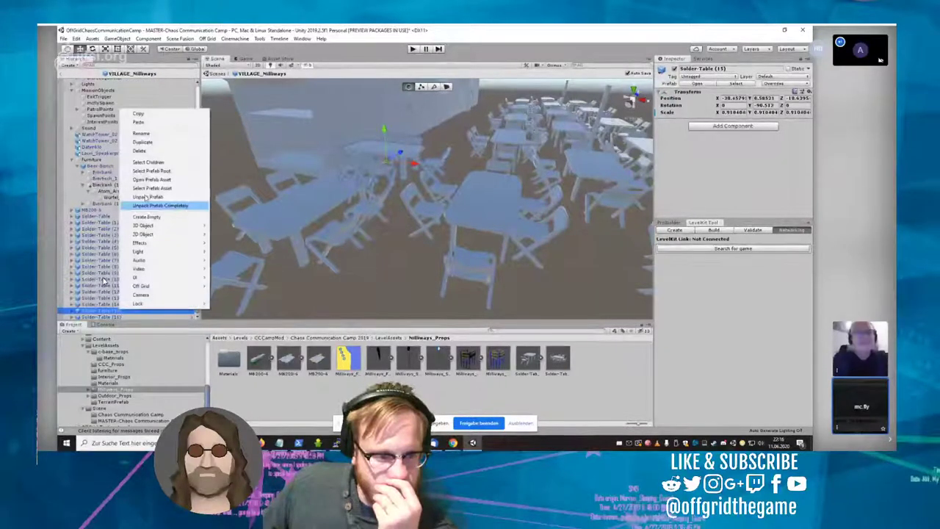
left_click(152, 152)
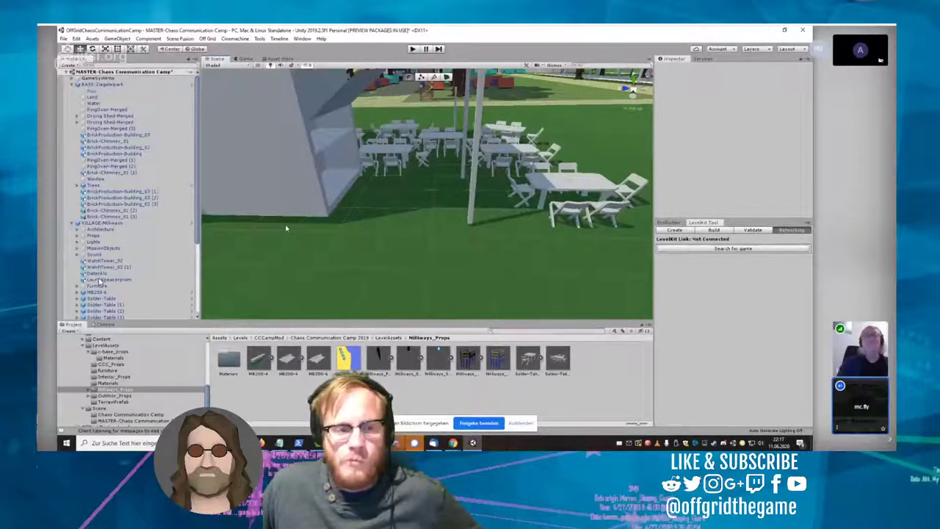
Step: Reopen the VILLAGE_Milliways prefab and place the Solder-Table model beside the rows at about X -36.9, Z -19.0
mouse_move(411, 218)
right_mouse_down()
mouse_move(375, 174)
mouse_move(404, 200)
mouse_move(397, 207)
right_mouse_up()
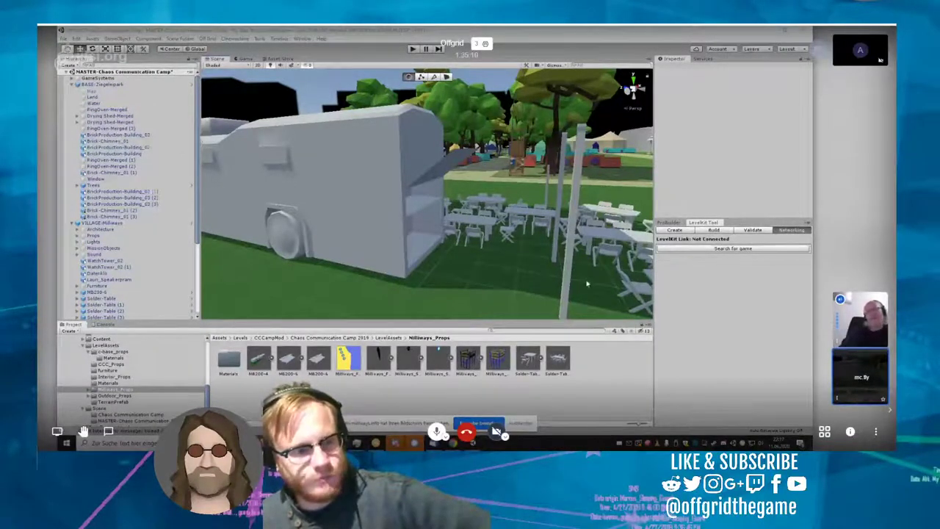
right_click_drag(503, 279, 572, 277)
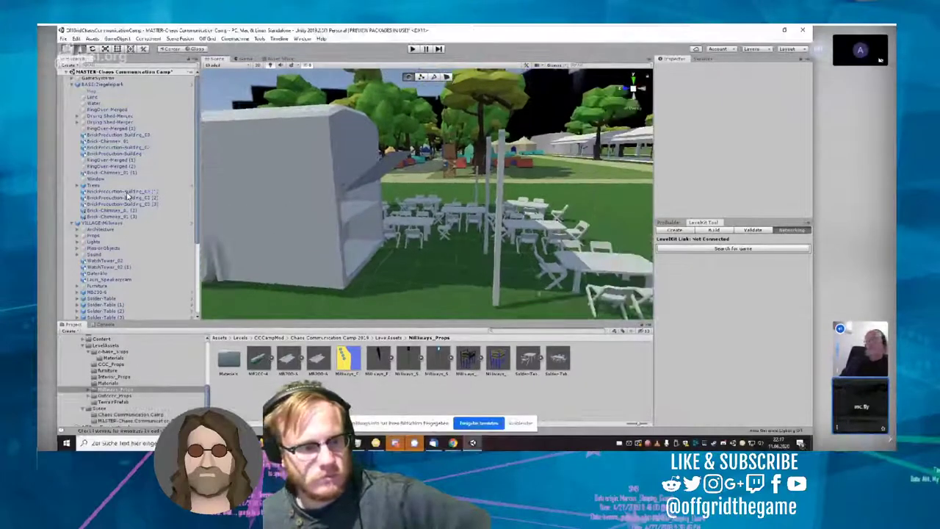
left_click(529, 360)
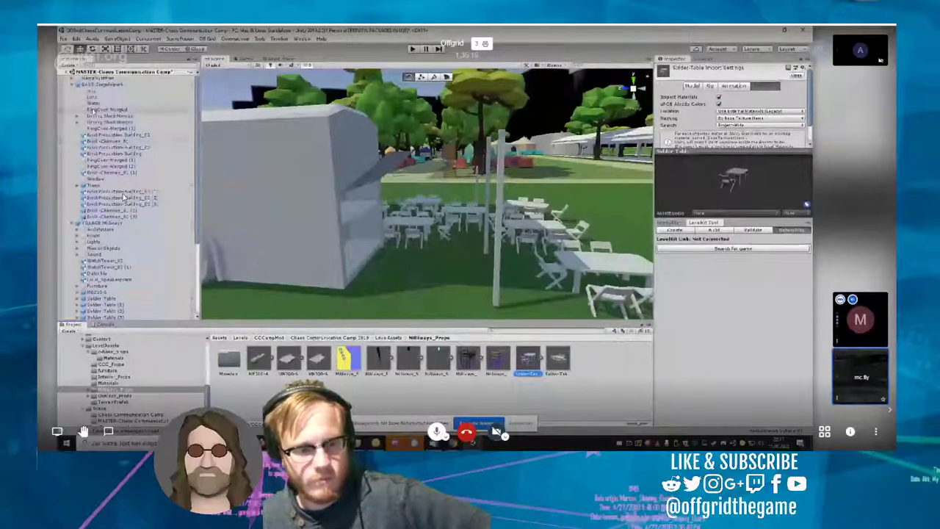
scroll(129, 196, "down", 4)
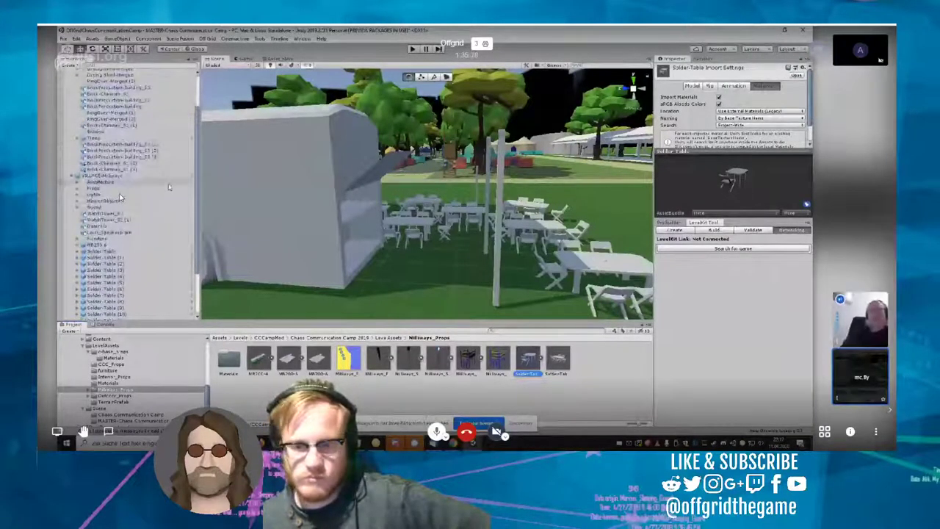
left_click(192, 177)
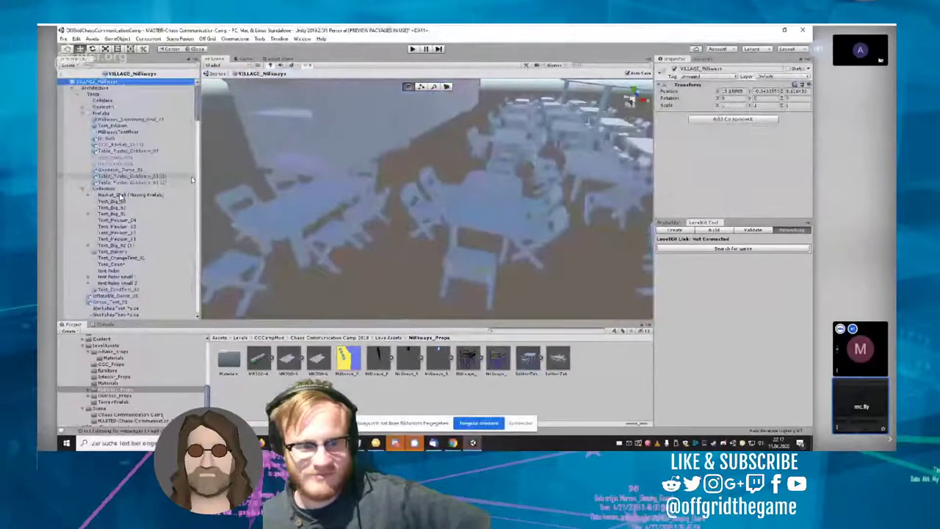
right_click_drag(419, 228, 396, 226)
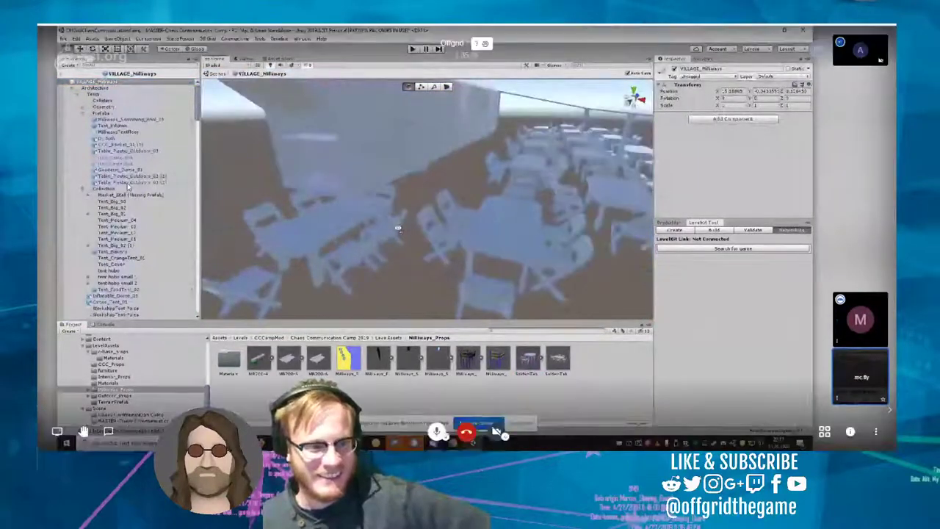
left_click_drag(534, 356, 462, 219)
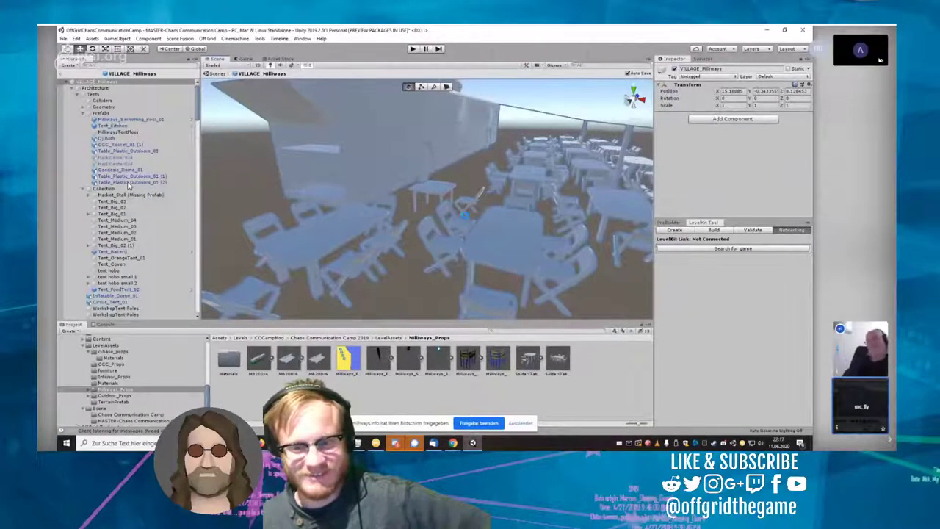
Step: Save the newly placed solder table as a prefab variant in the Milliways_Props folder
left_click(465, 218)
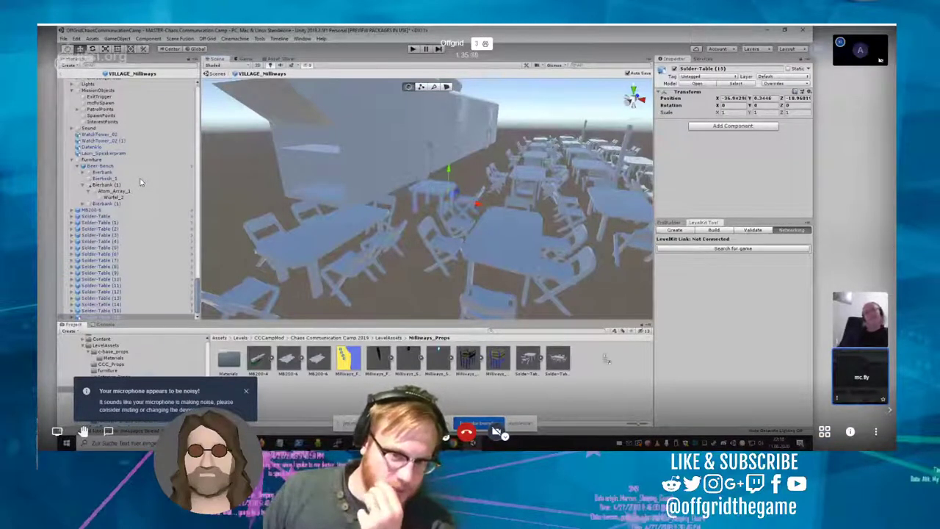
left_click_drag(606, 359, 604, 358)
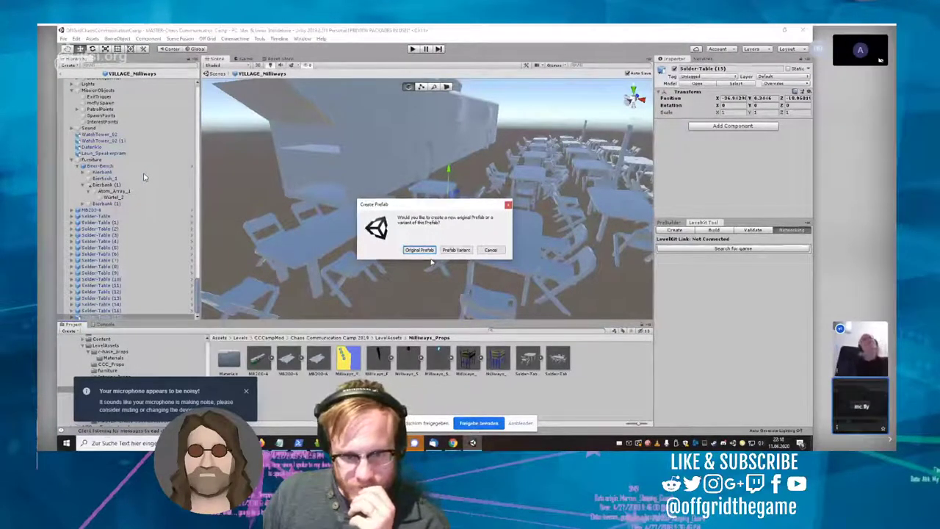
left_click(455, 250)
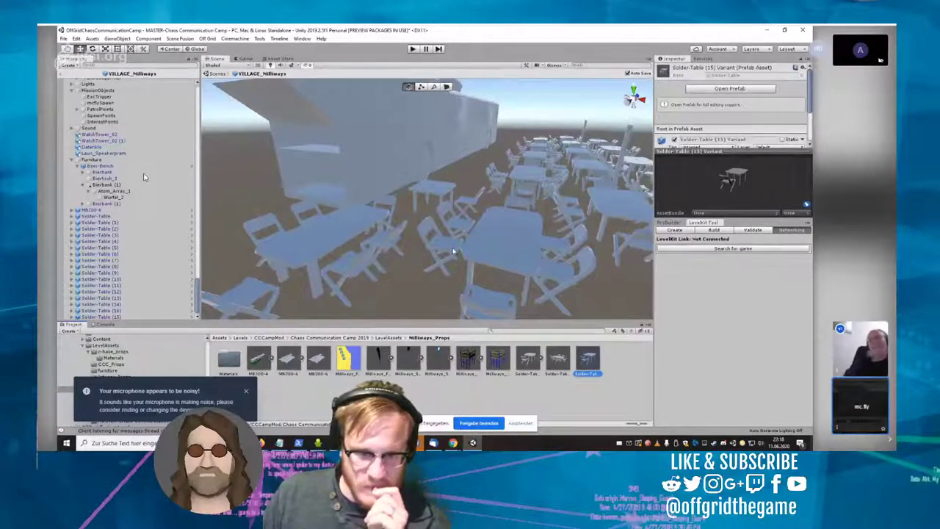
Step: Replace the placed Solder-Table (15) with an instance of its new prefab variant at about X -36.9, Z -18.5
left_click(441, 194)
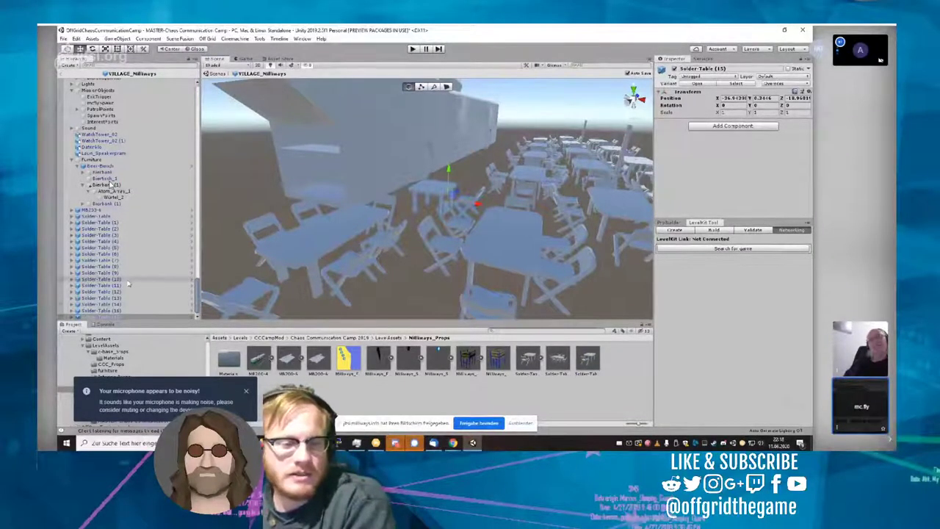
right_click(109, 317)
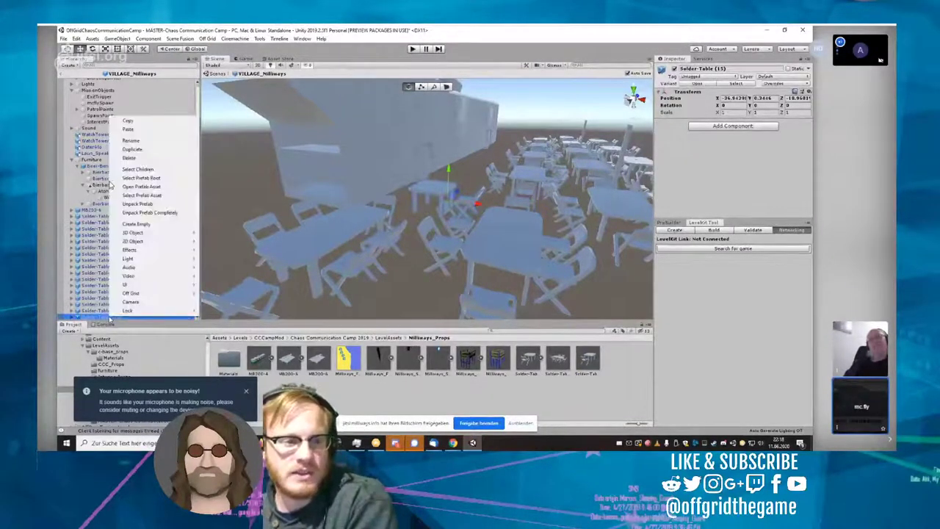
left_click(101, 314)
left_click(100, 311)
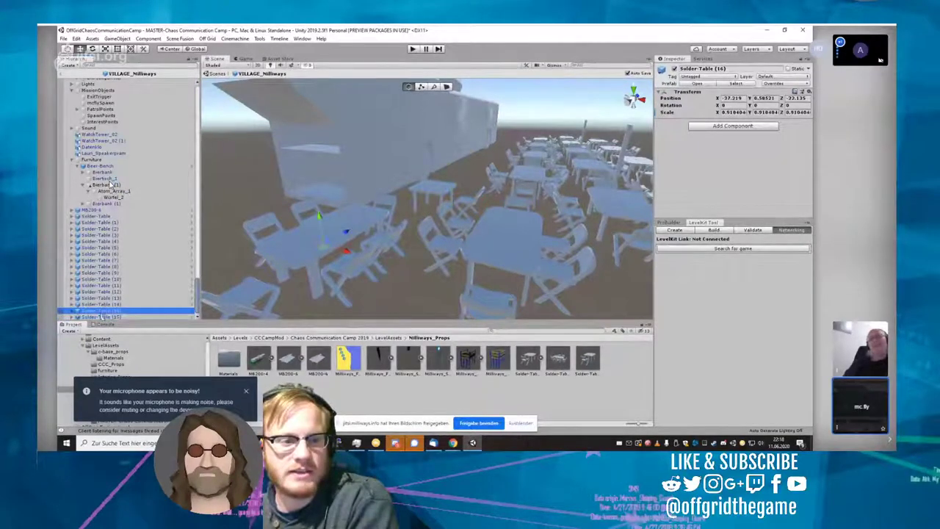
left_click(102, 317)
right_click(103, 318)
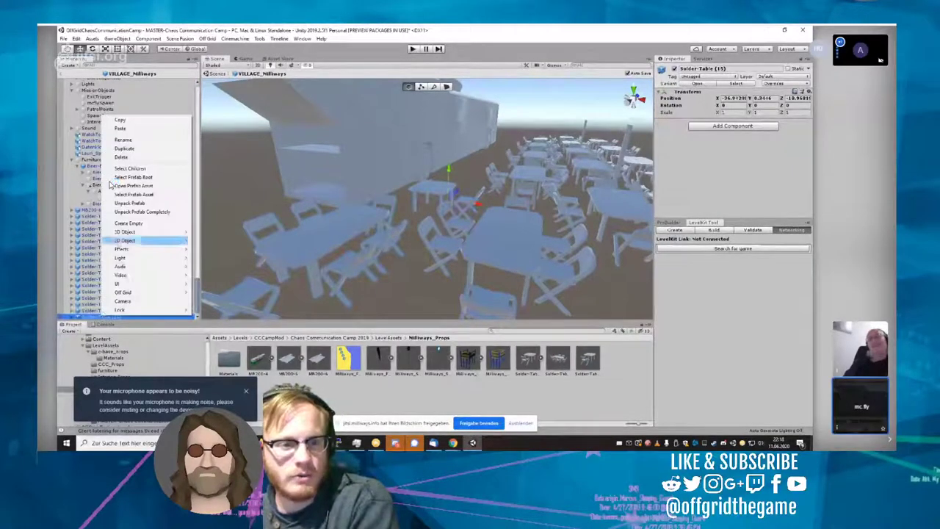
left_click(130, 158)
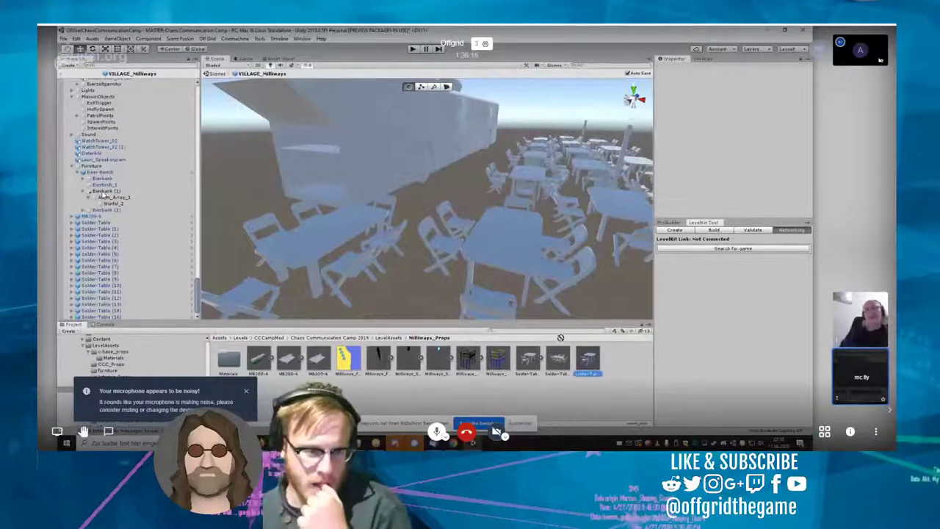
left_click(473, 214)
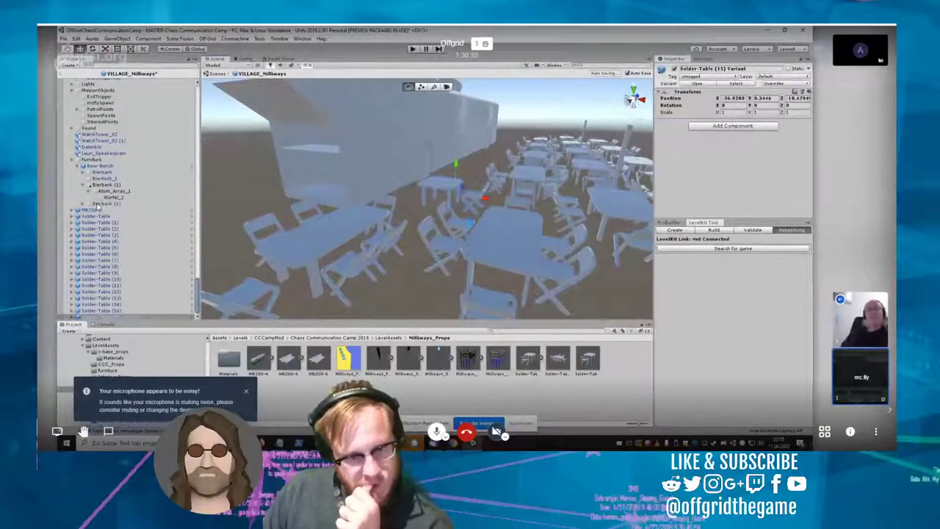
Step: Rotate the Solder-Table (15) Variant about 91.8° around its Y axis
key("e")
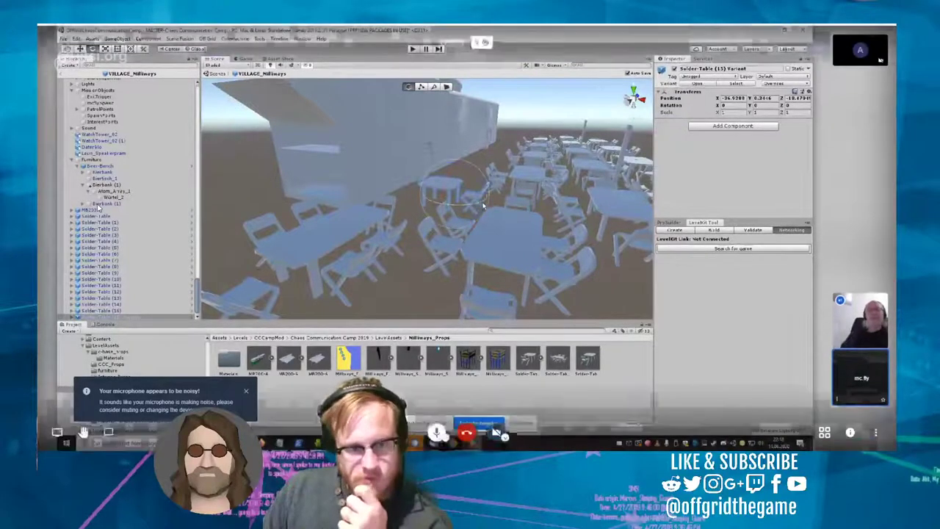
left_click_drag(479, 205, 413, 198)
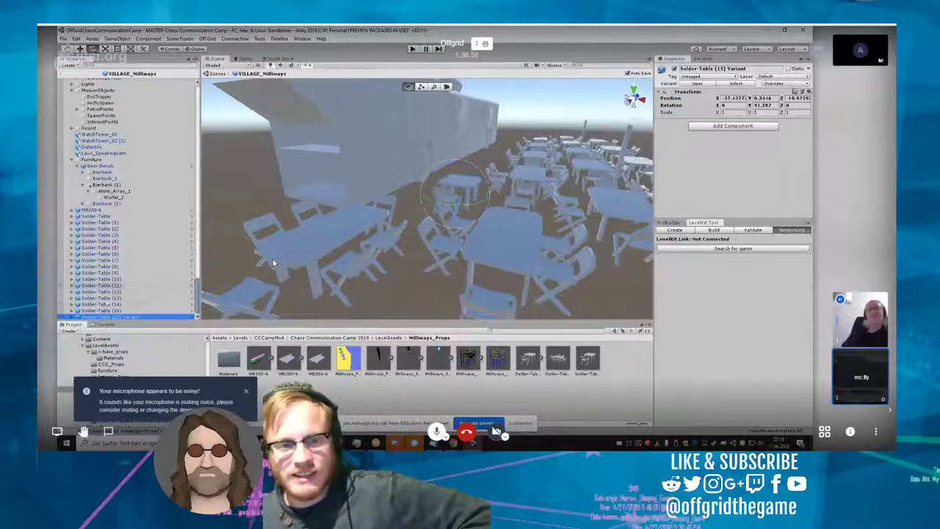
left_click(107, 312)
left_click(108, 317)
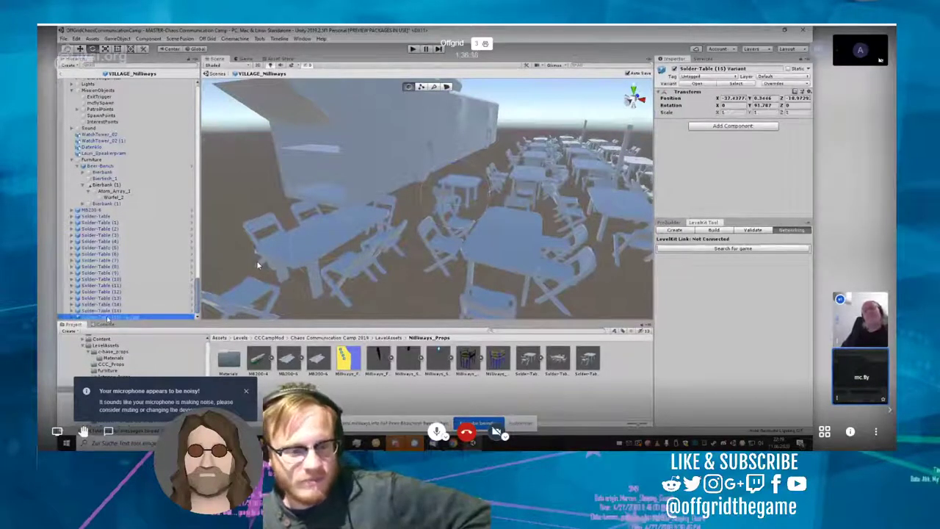
key("w")
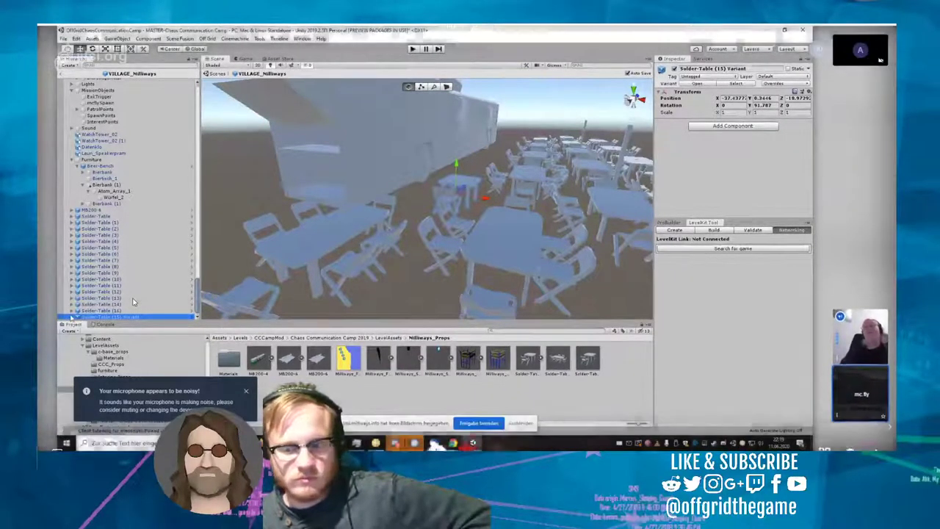
Step: Open the Solder-Table (15) Variant prefab, set its Table's Z scale to 2, and move the Table to about Z -0.4
scroll(134, 301, "down", 1)
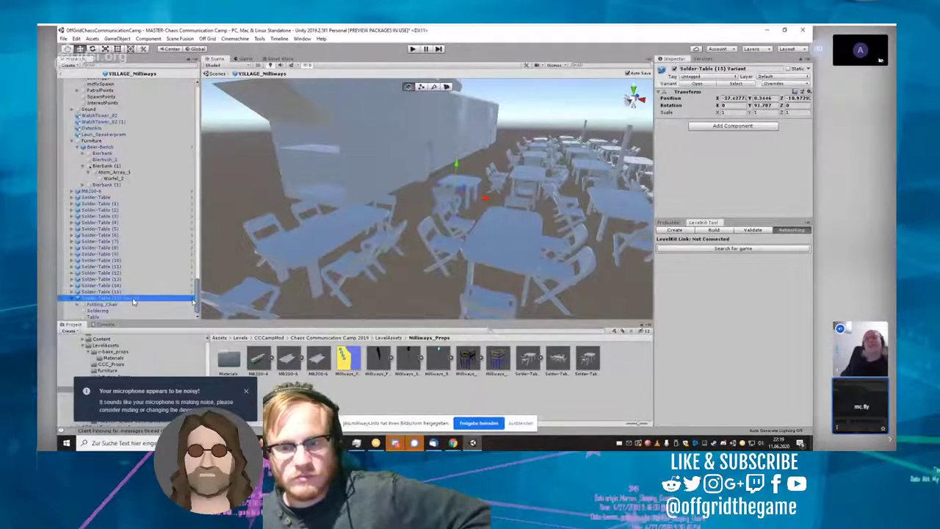
left_click(194, 299)
left_click(404, 185)
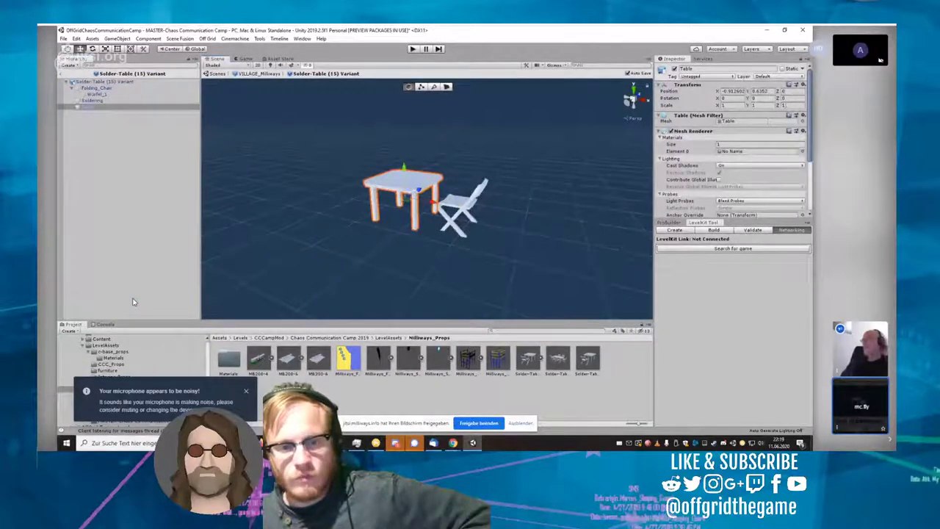
type("2")
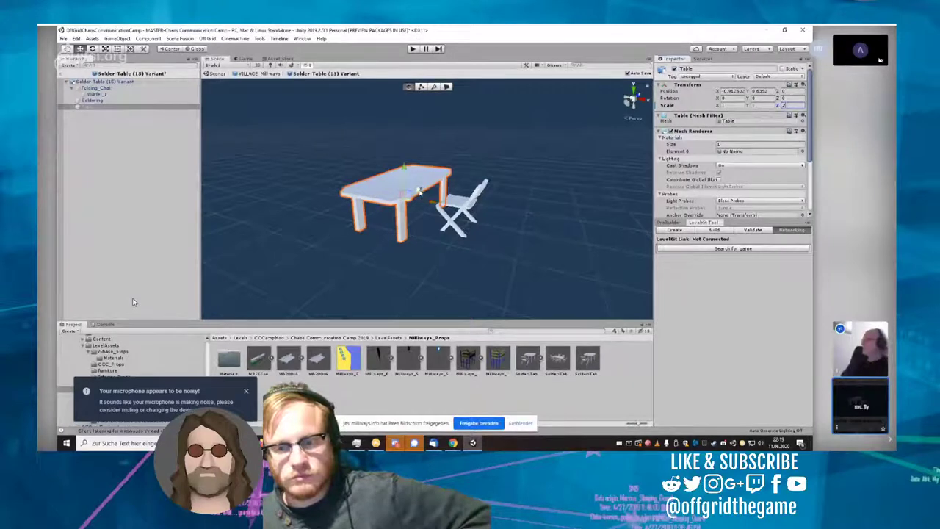
left_click_drag(422, 189, 408, 200)
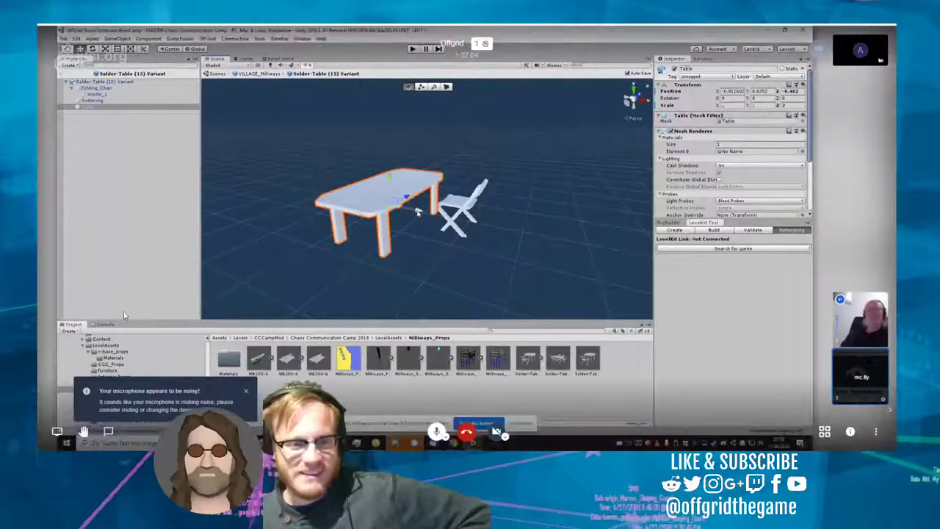
Step: Duplicate Folding_Chair in the variant prefab and move the copy along the table's long side to about Z -0.83
left_click(91, 87)
right_click(94, 88)
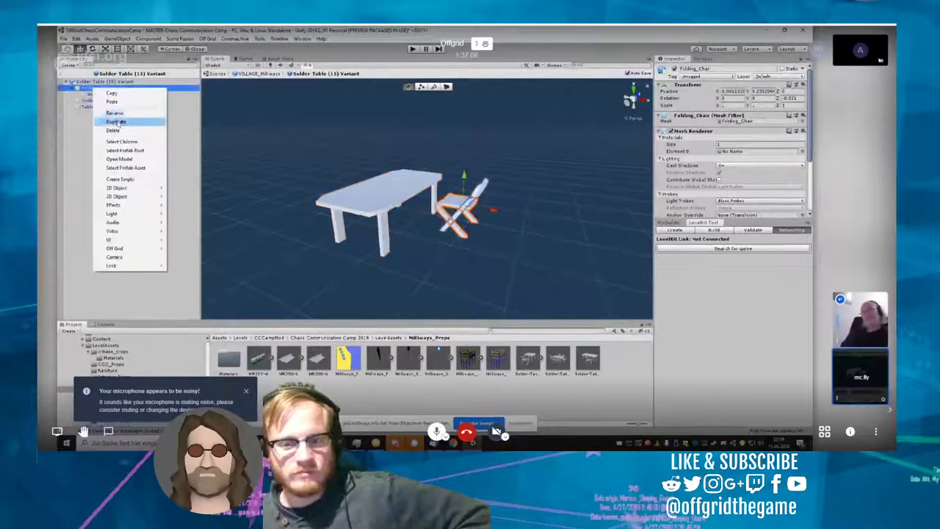
left_click(116, 121)
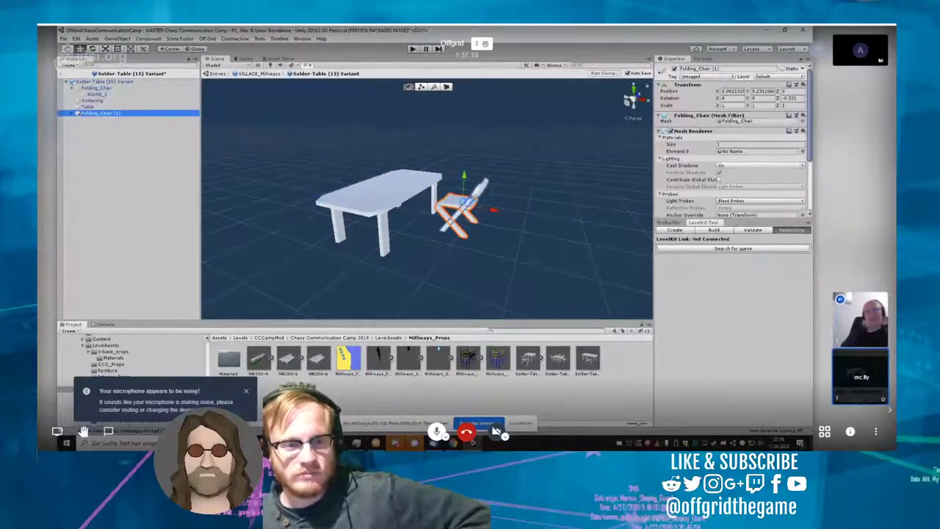
mouse_move(470, 194)
left_mouse_down()
mouse_move(452, 214)
mouse_move(458, 208)
left_mouse_up()
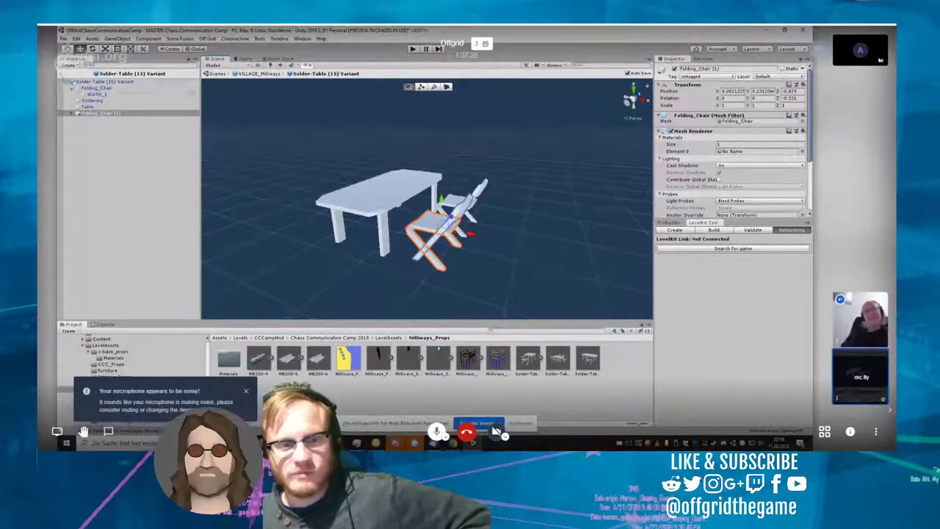
Step: Try to delete the original Folding_Chair from the Solder-Table (15) Variant prefab
left_click(96, 88)
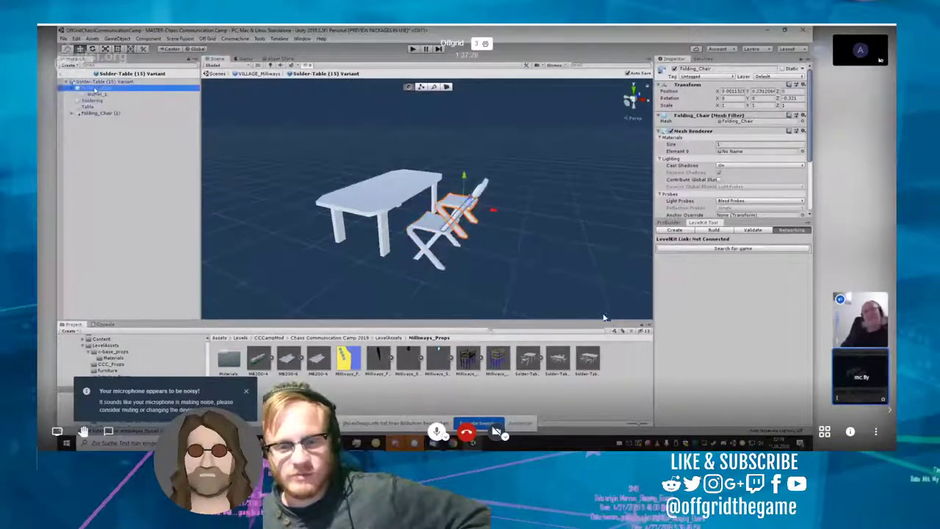
right_click(96, 88)
left_click(113, 130)
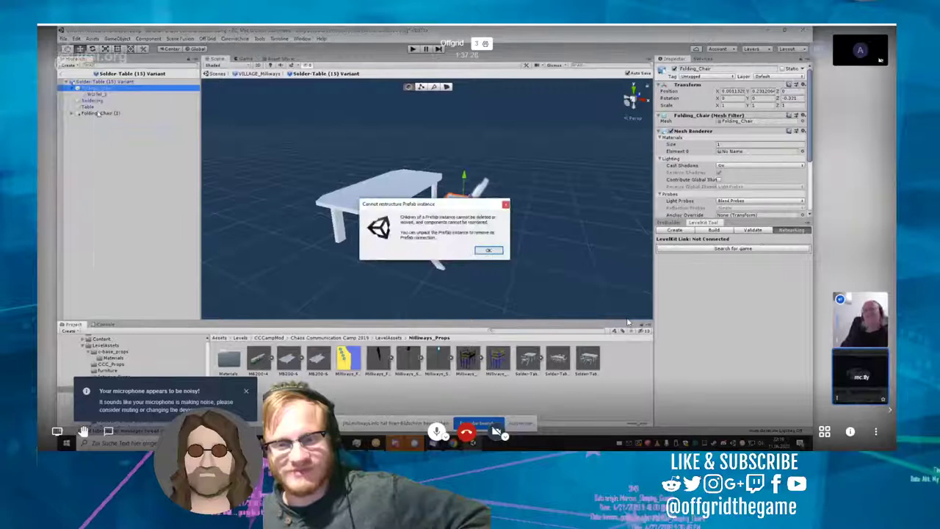
left_click(489, 252)
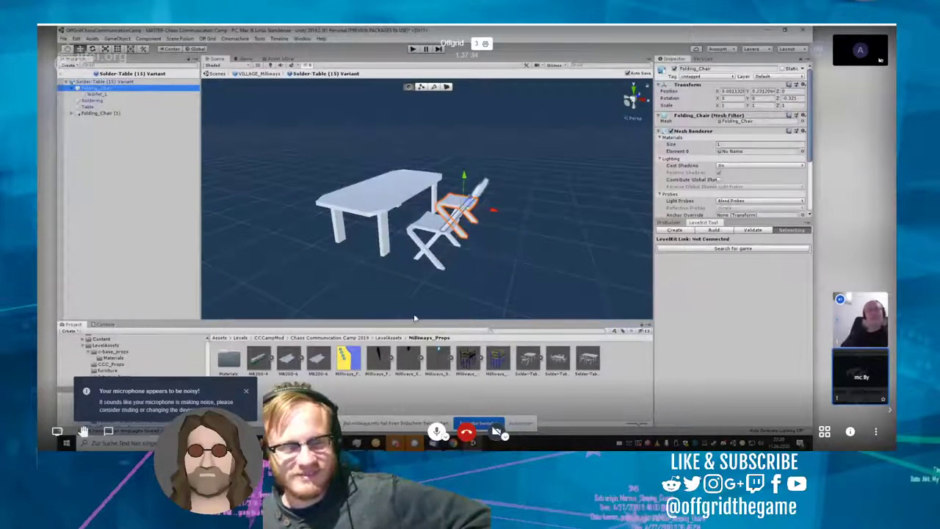
key("Down")
key("Down")
key("Down")
key("Down")
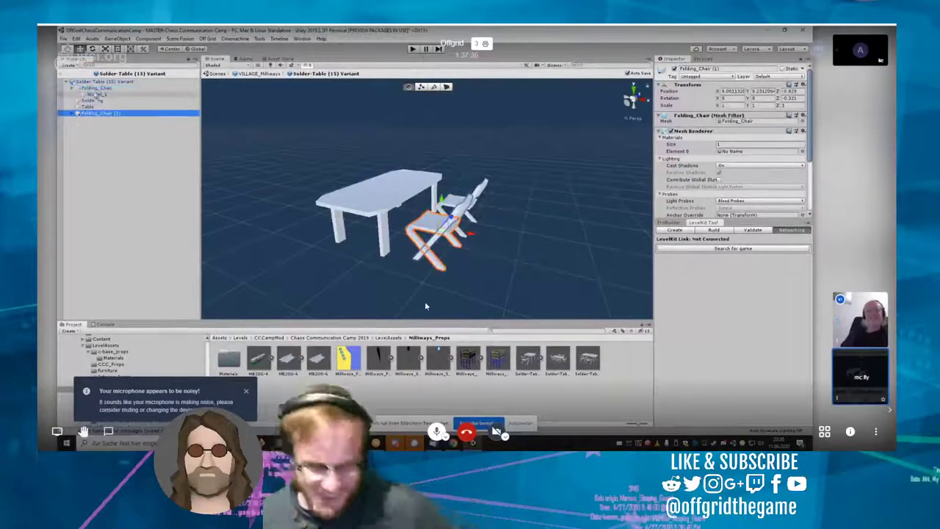
right_click(92, 87)
left_click(108, 134)
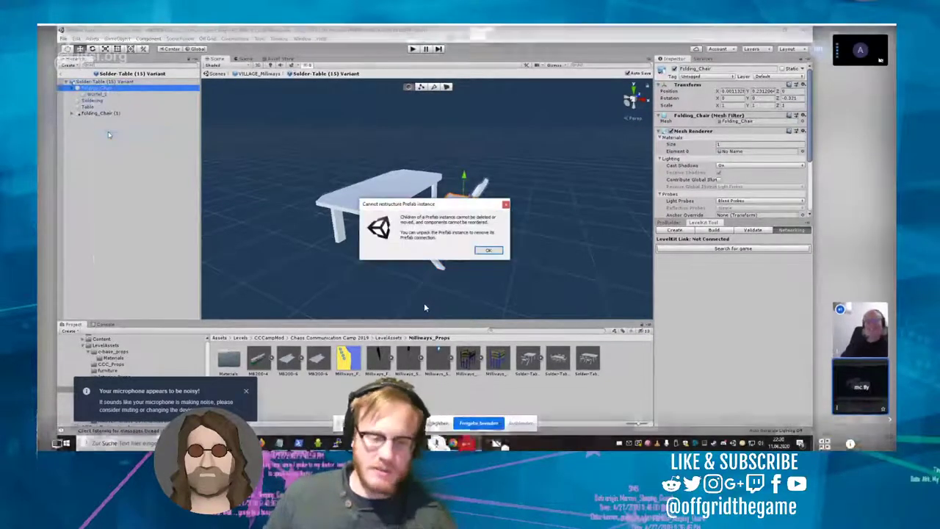
key("Return")
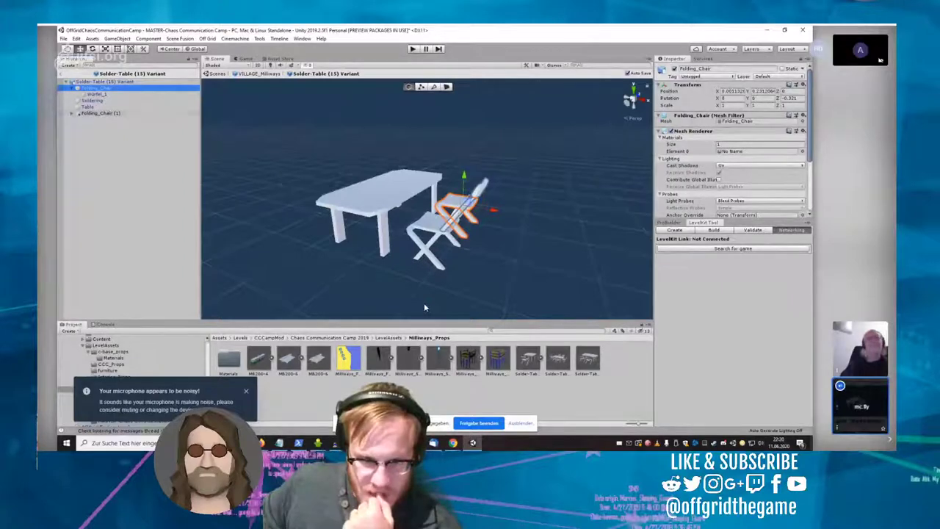
Step: Leave prefab editing for the main scene and launch the Off Grid game from Steam with its existing display configuration
left_click(61, 75)
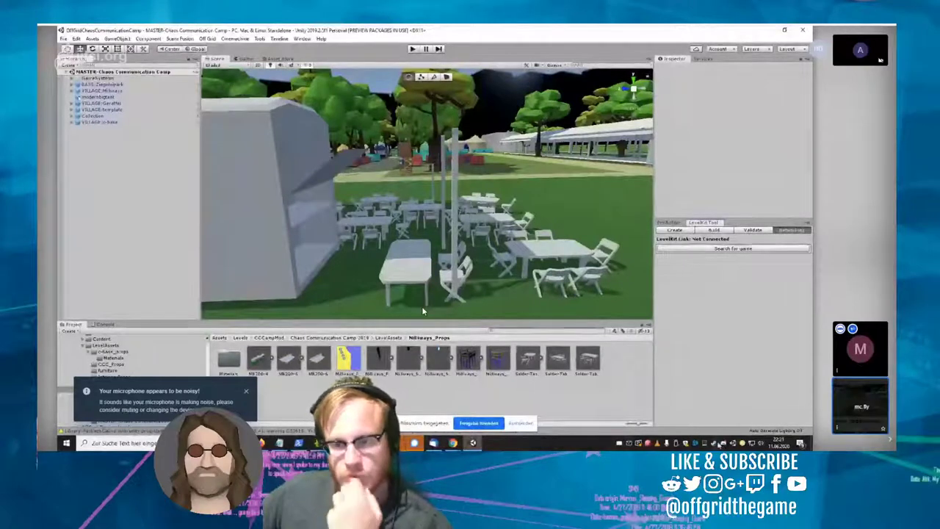
right_click(715, 443)
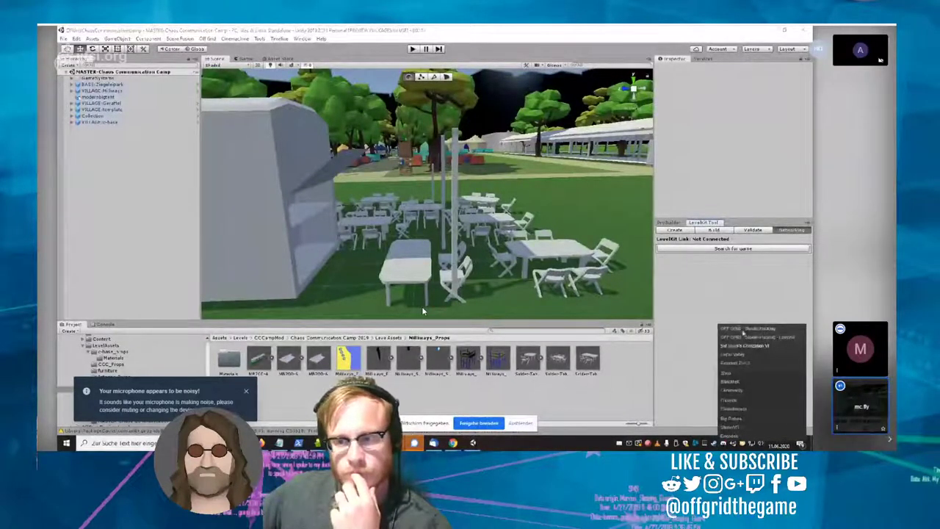
left_click(740, 331)
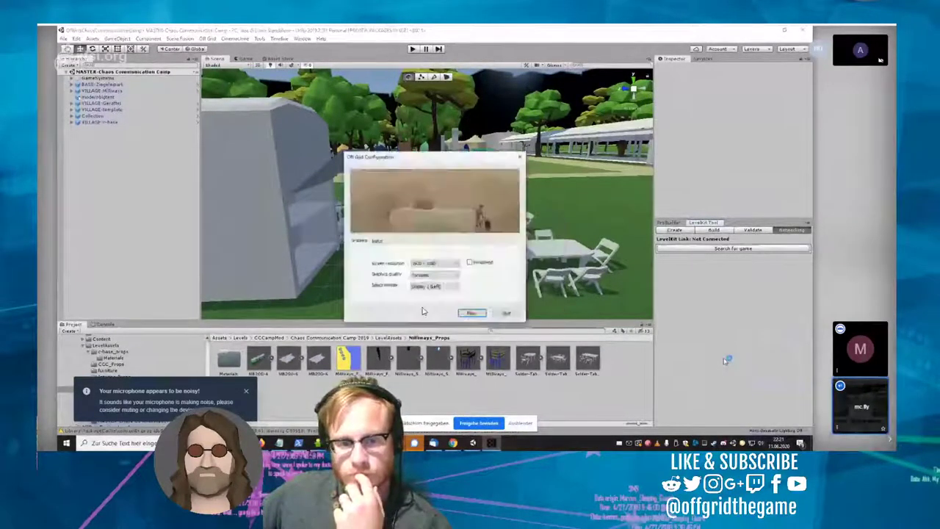
left_click(478, 312)
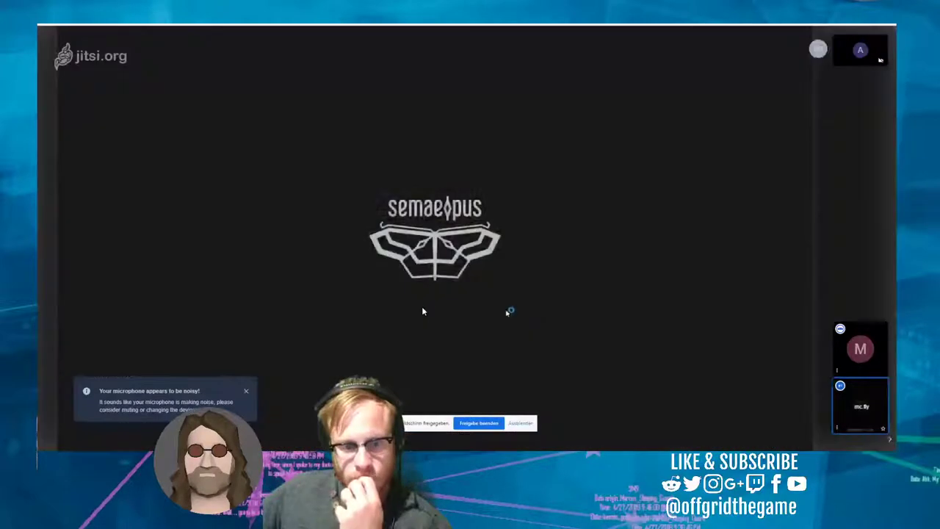
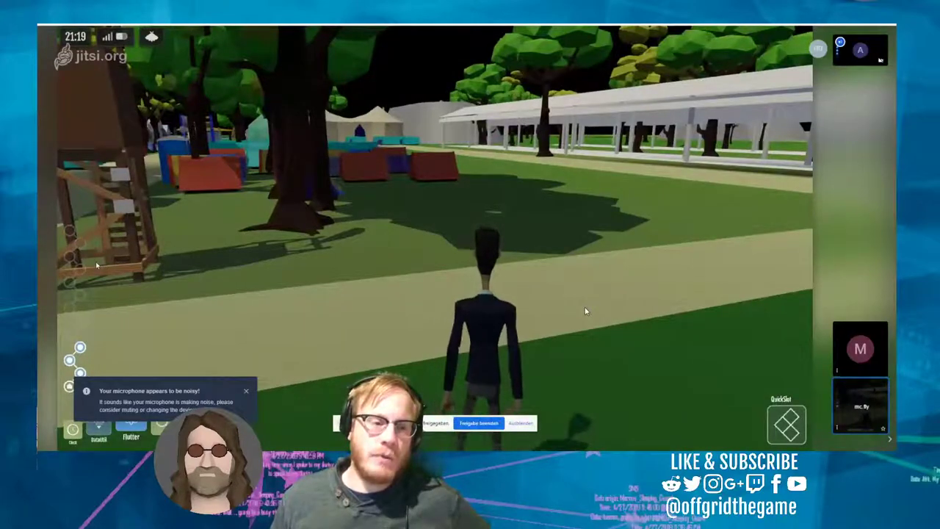
Step: Walk the character around the camp in the game and inspect the Milliways tables, chairs and tent
key("w")
key("a")
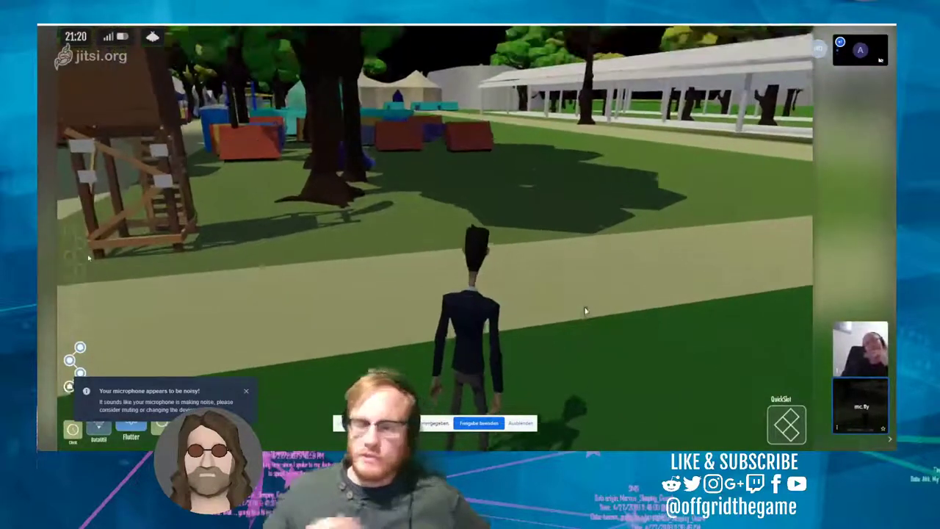
key("w")
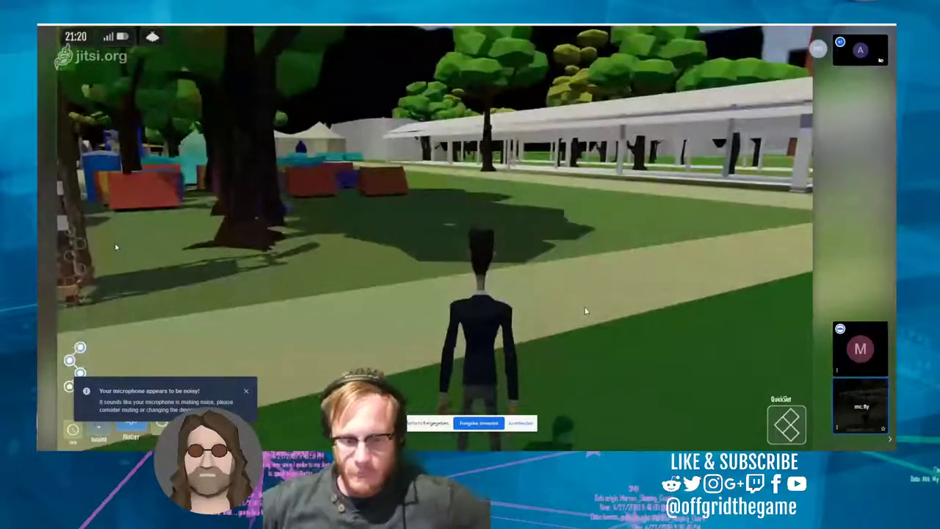
key("d")
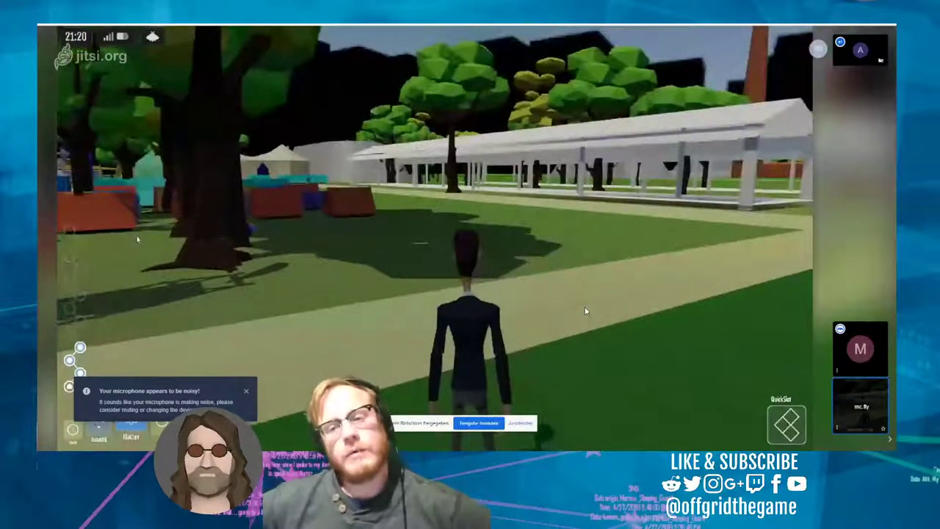
key("a")
key("d")
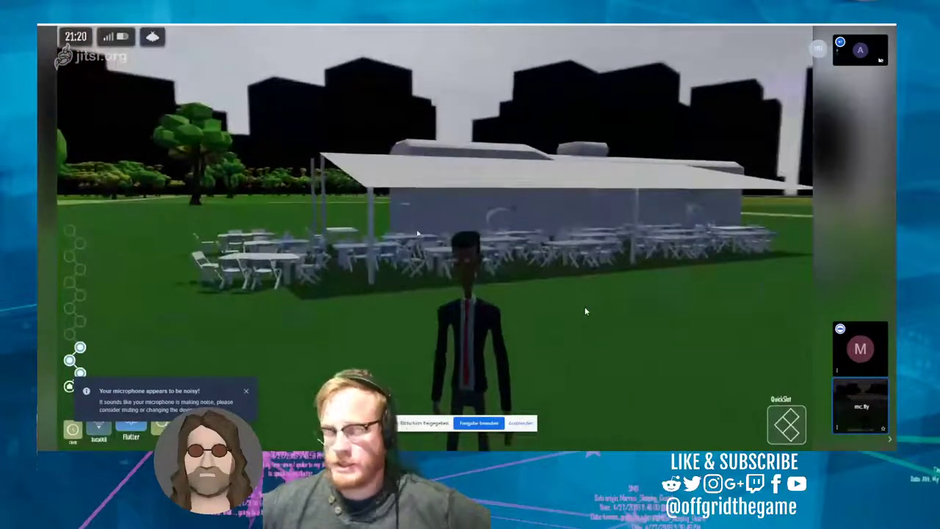
key("s")
scroll(585, 311, "down", 3)
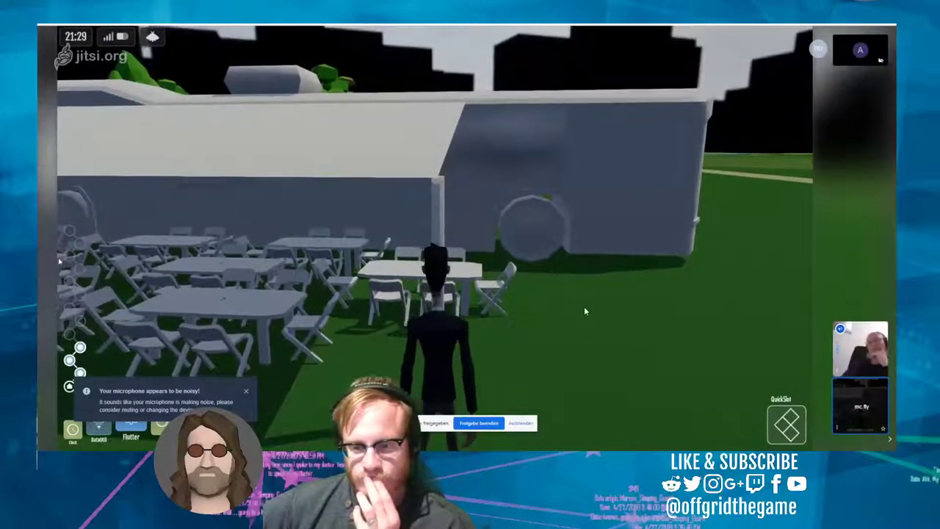
key("w")
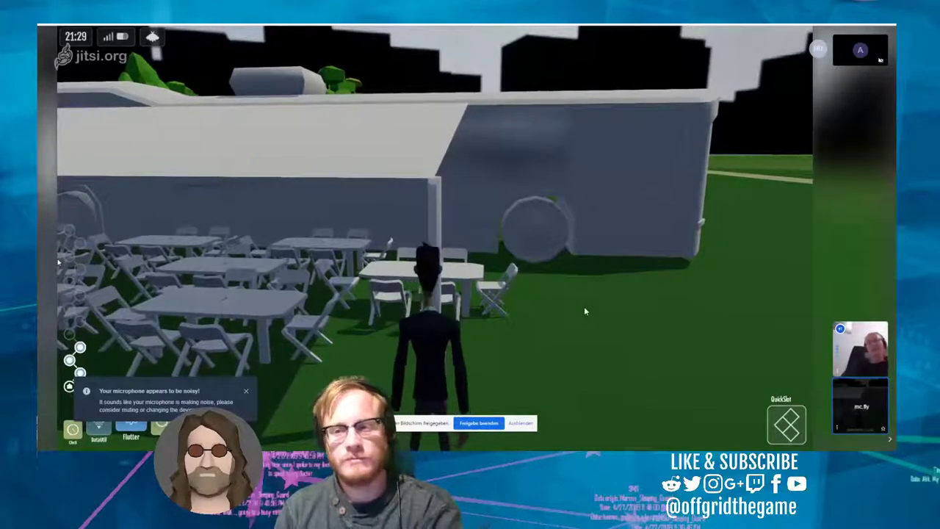
Step: Quit the running level to the game's main menu and switch back to the Unity editor
key("Escape")
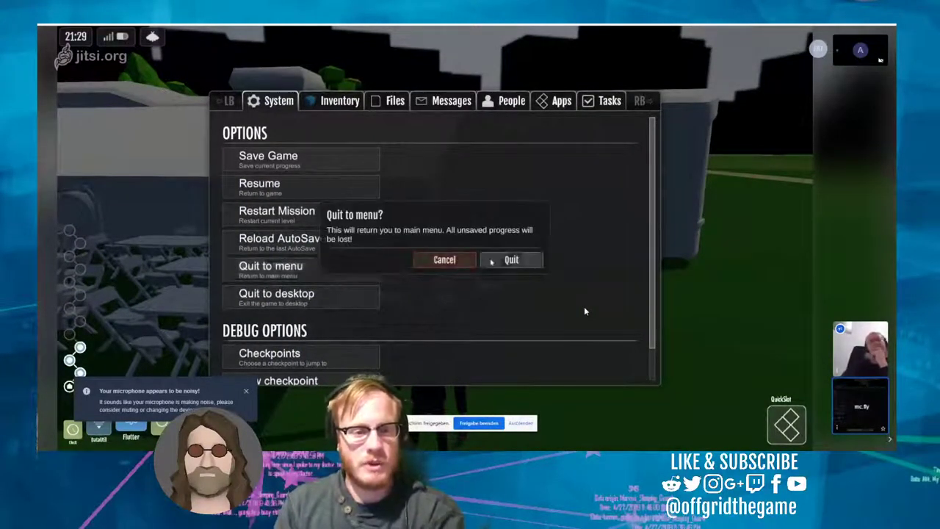
left_click(490, 262)
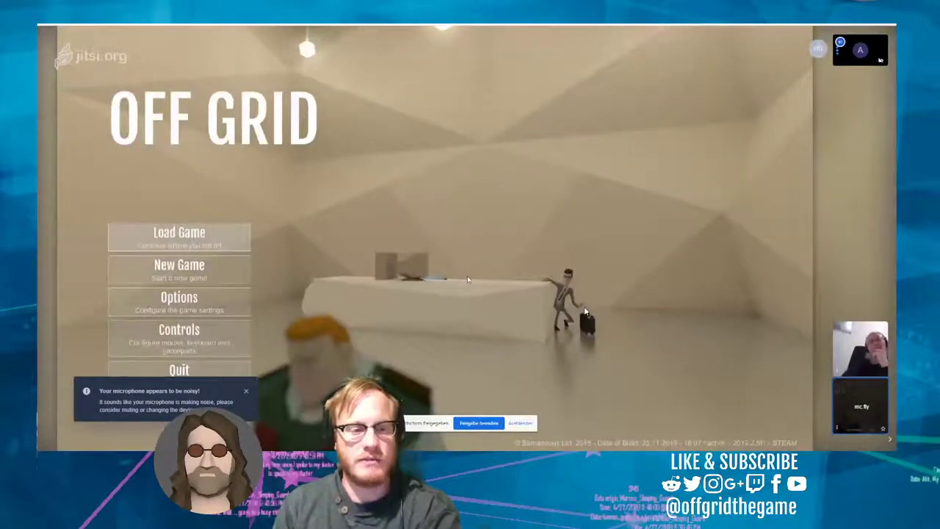
key("alt+Tab")
right_click_drag(499, 257, 532, 244)
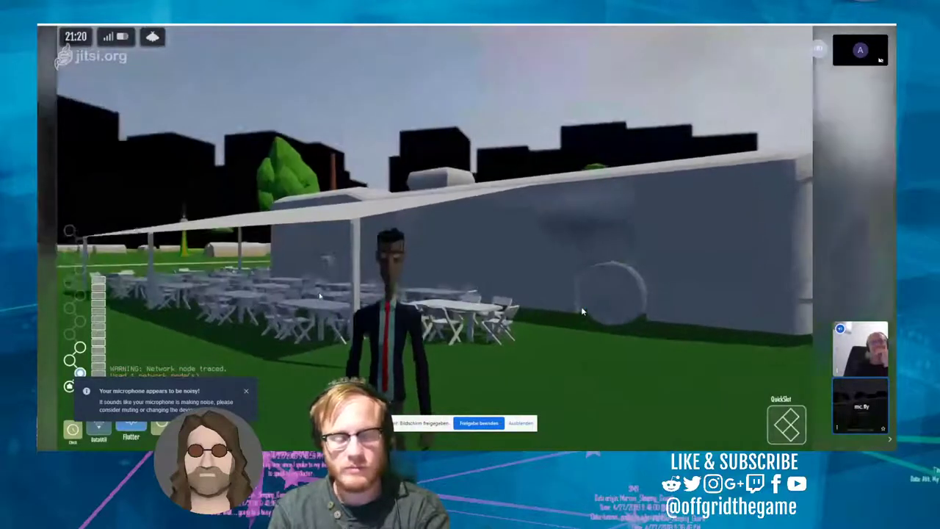
Step: Open the game's system menu, then return to Unity and examine the terrain in the BASE_Ziegeleipark prefab
mouse_move(578, 312)
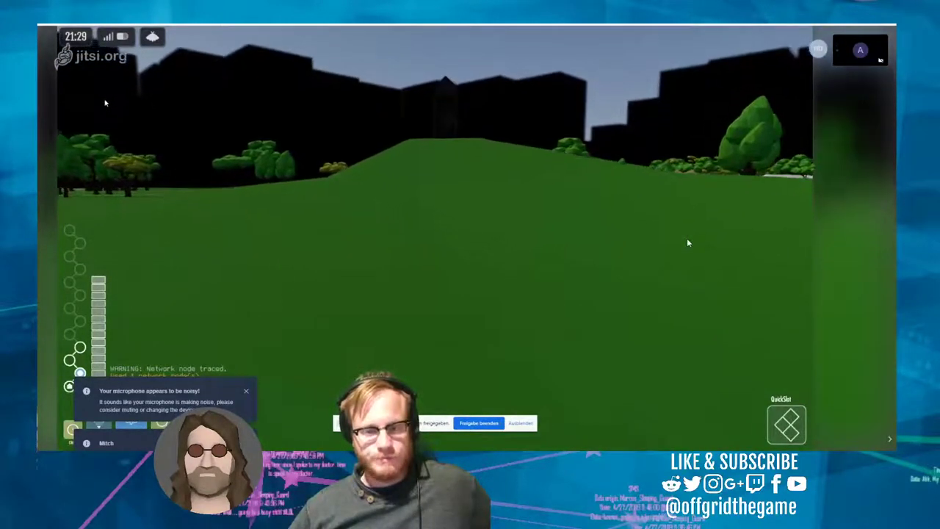
key("Escape")
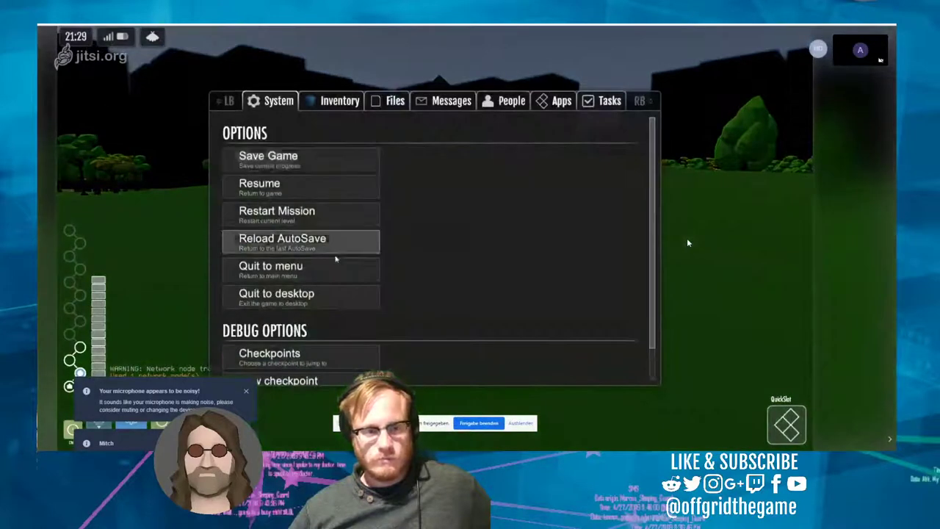
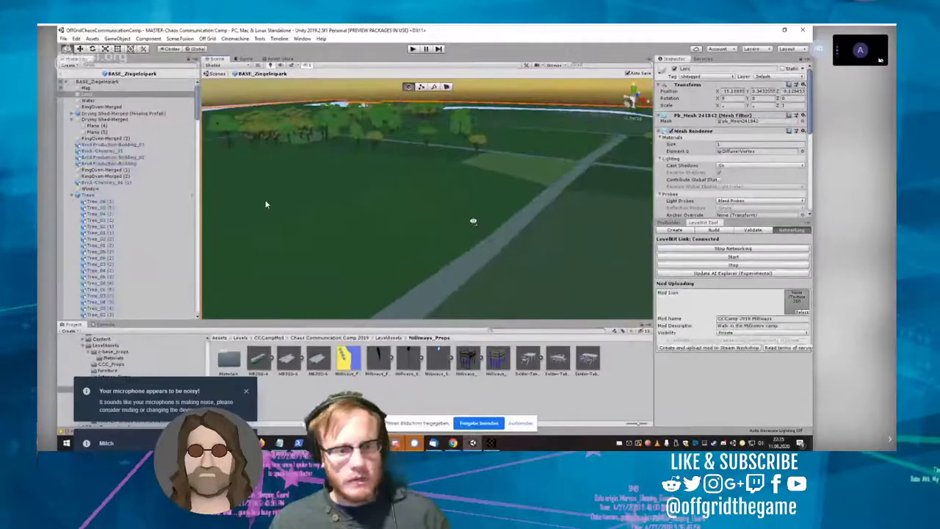
right_click_drag(428, 307, 420, 194)
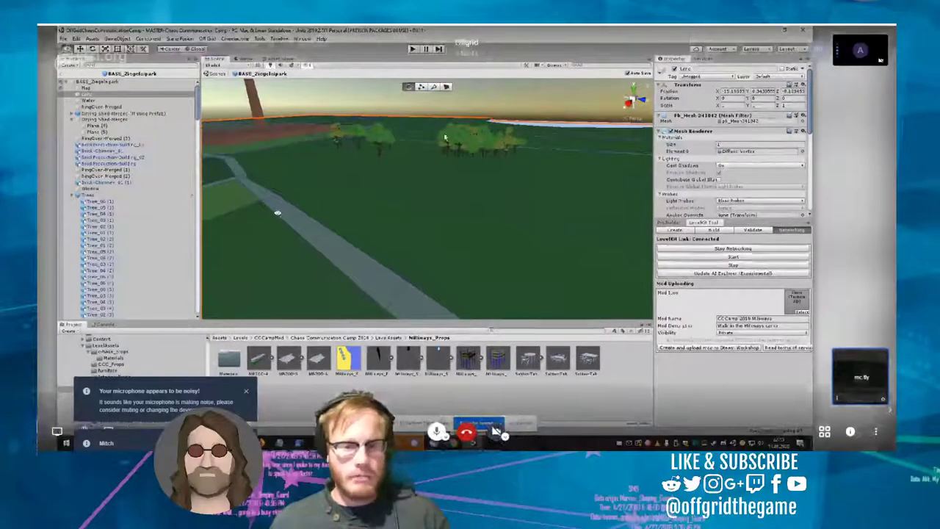
Step: Start ProBuilder face editing on the Land mesh and select the first face at the hill's edge
right_click_drag(278, 213, 267, 213)
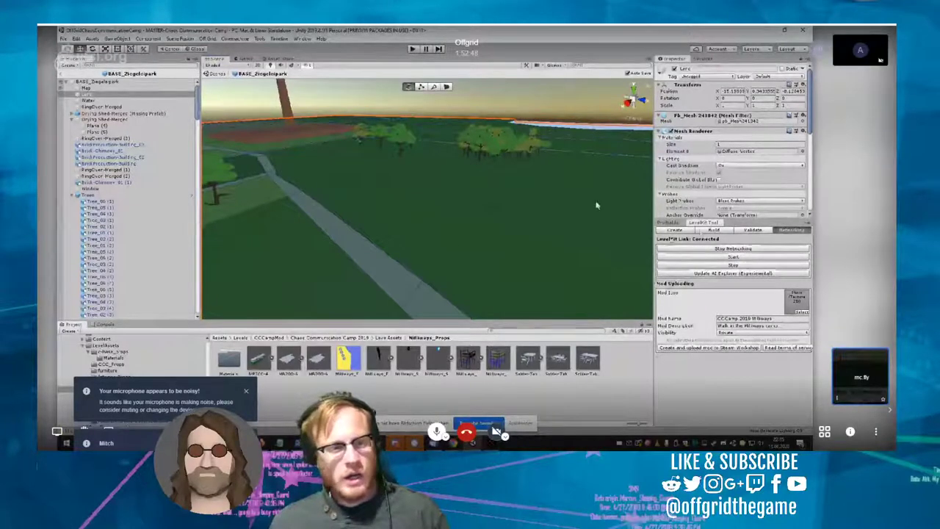
left_click(669, 222)
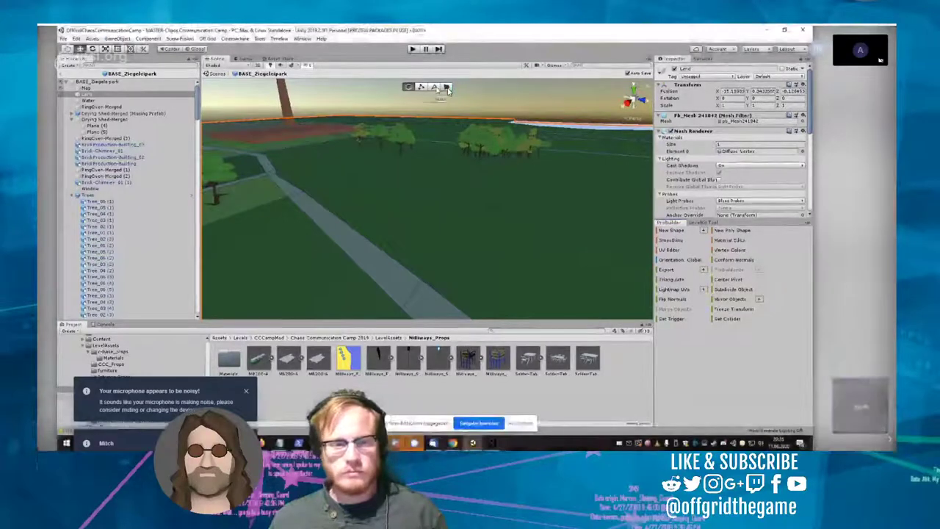
left_click(447, 88)
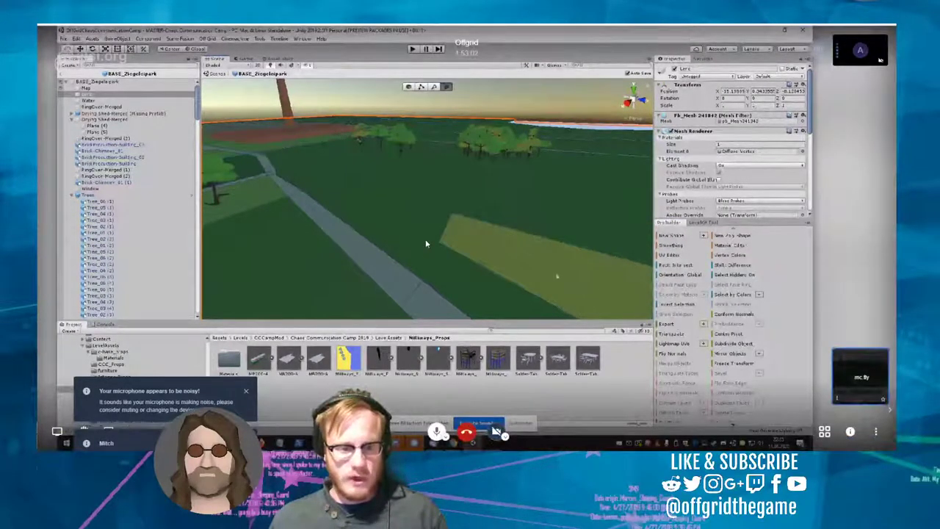
right_click_drag(455, 235, 565, 168)
scroll(474, 187, "up", 2)
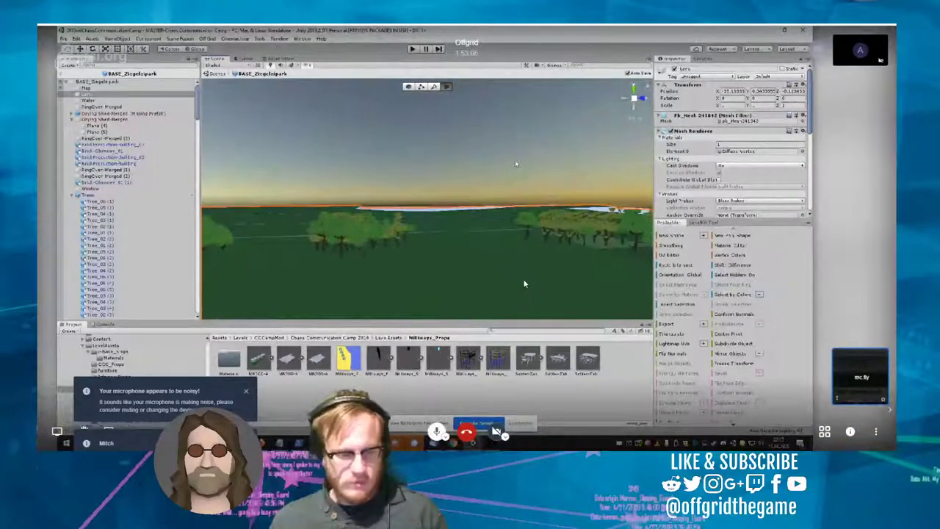
right_click_drag(524, 283, 524, 284)
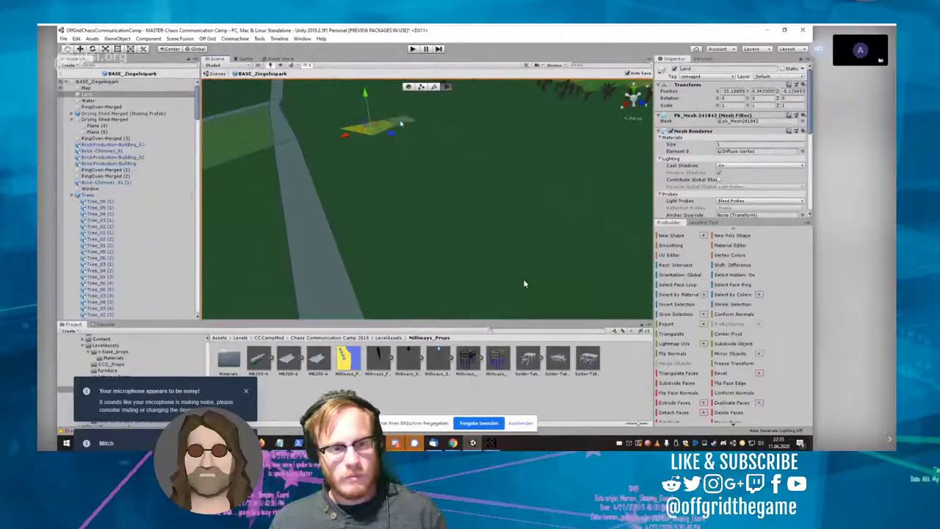
Step: Add the hill's adjoining faces to the Land mesh face selection
left_click(404, 123, "shift")
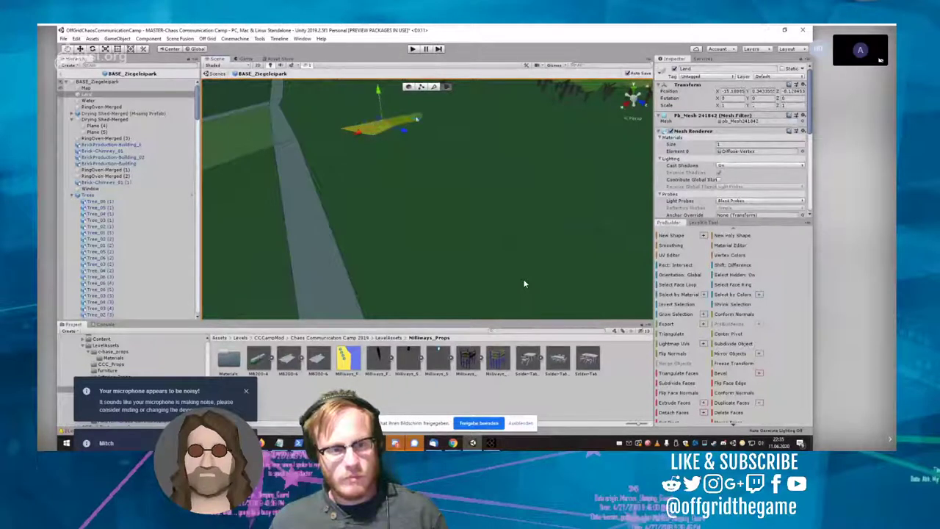
left_click(415, 116, "shift")
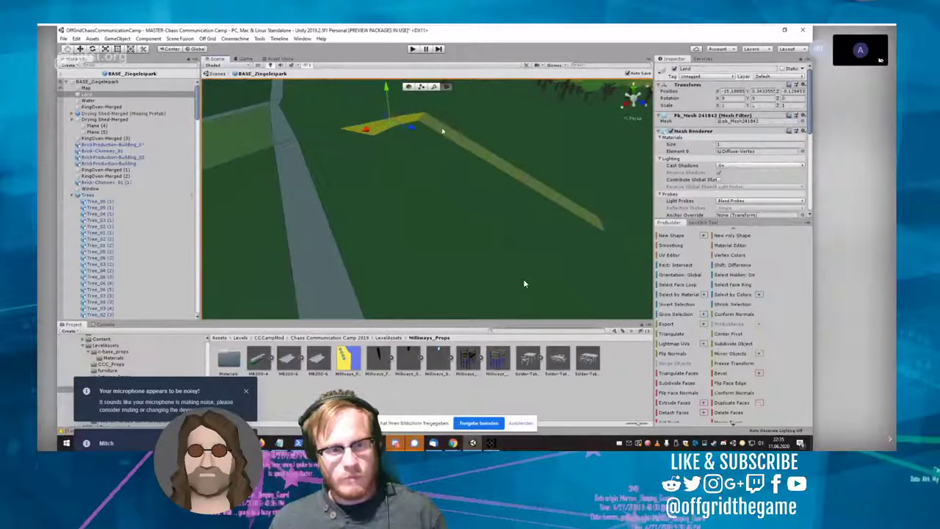
left_click(442, 128, "shift")
left_click(433, 139, "shift")
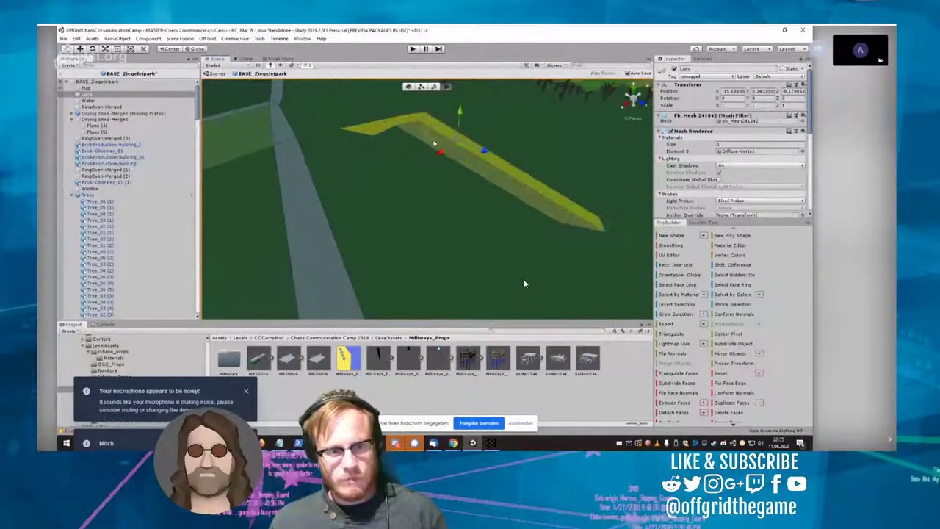
left_click(423, 156, "shift")
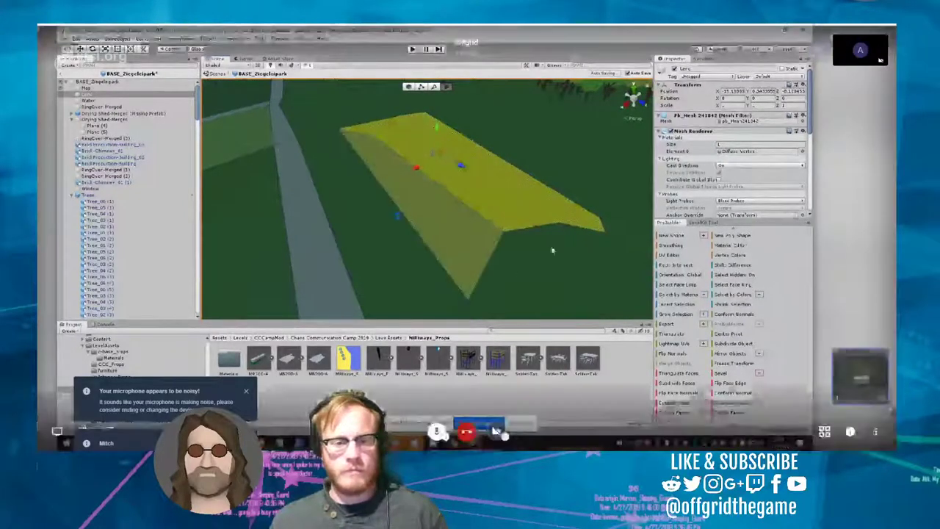
left_click(407, 180, "shift")
right_click_drag(396, 210, 522, 247)
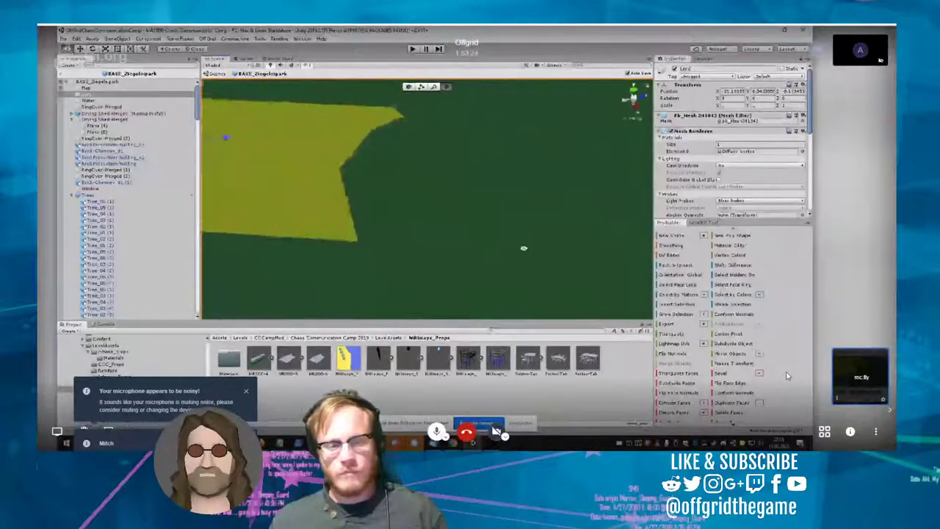
left_click(510, 219, "shift")
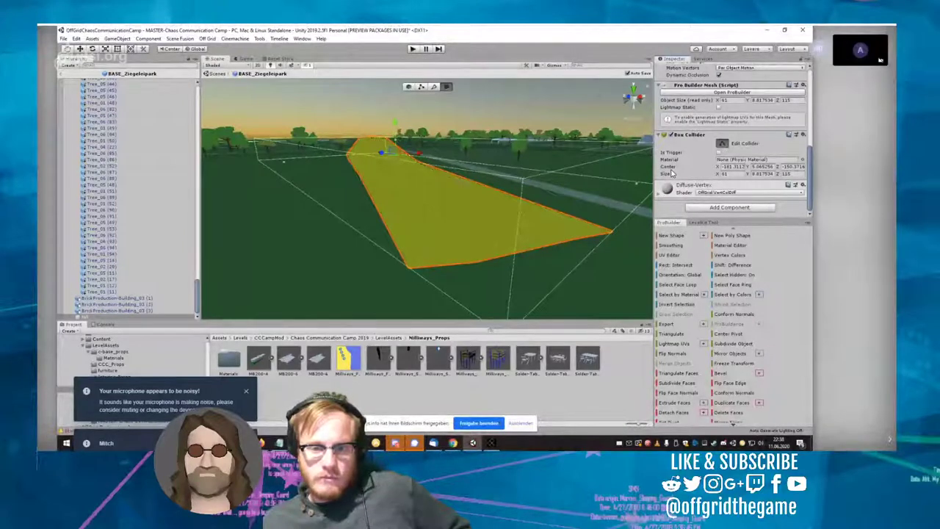
Step: Remove the Box Collider from the separated hill mesh and add a Mesh Collider instead
left_click(806, 135)
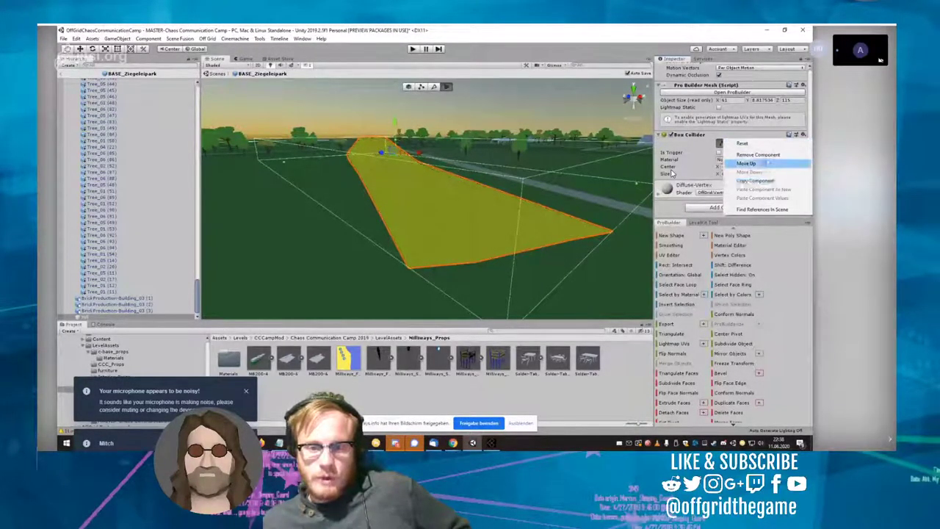
left_click(763, 157)
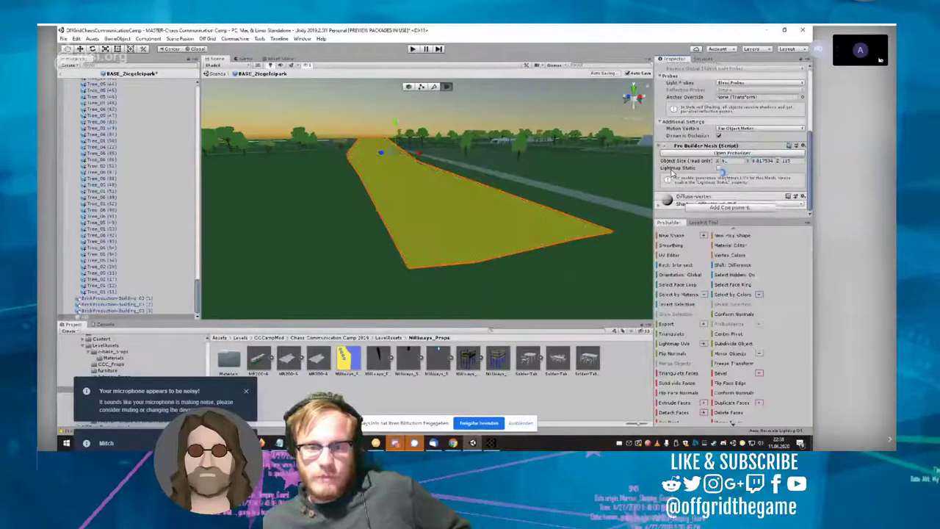
scroll(742, 190, "down", 1)
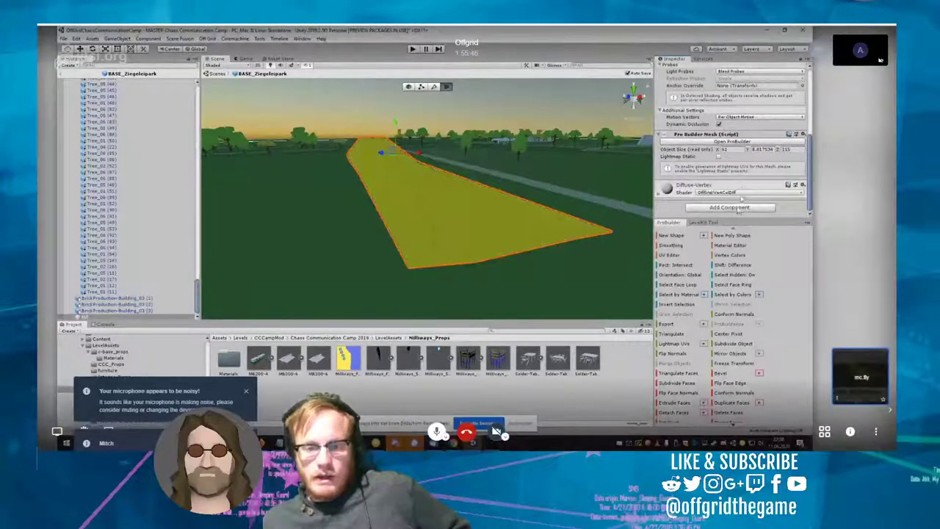
left_click(729, 208)
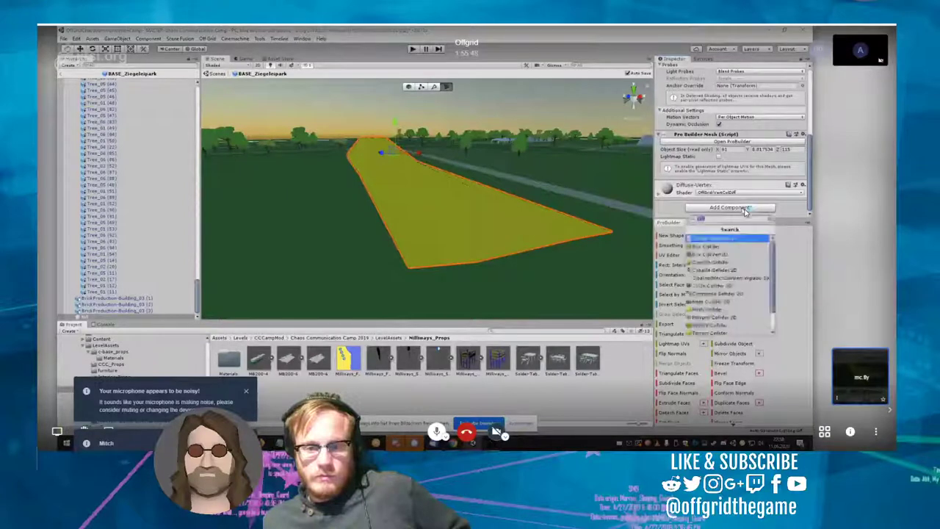
type("collider")
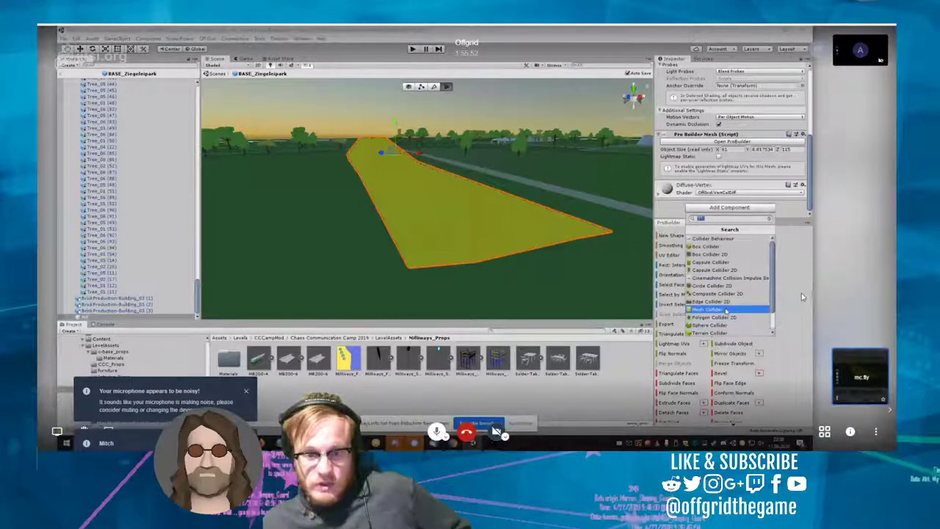
left_click(725, 309)
scroll(747, 181, "down", 2)
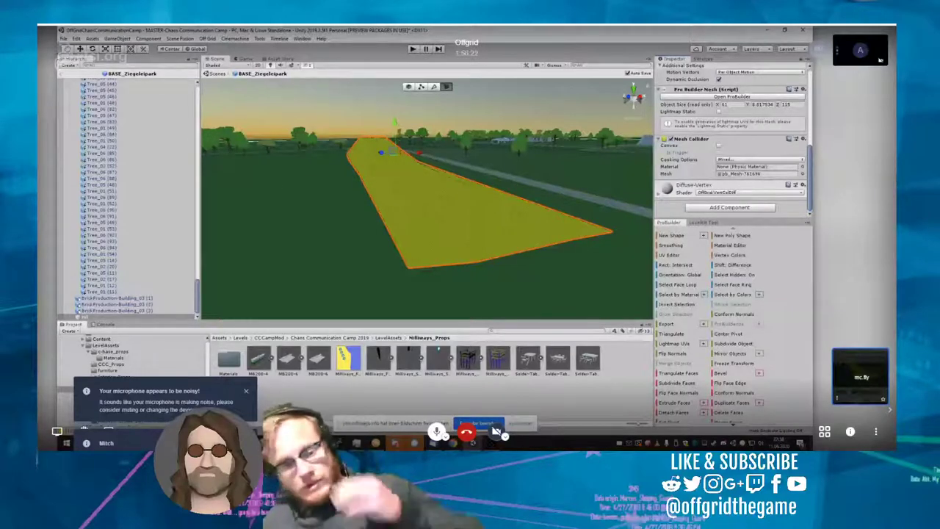
Step: Return from face selection to object selection with the hill selected, and save the changes
left_click(251, 211)
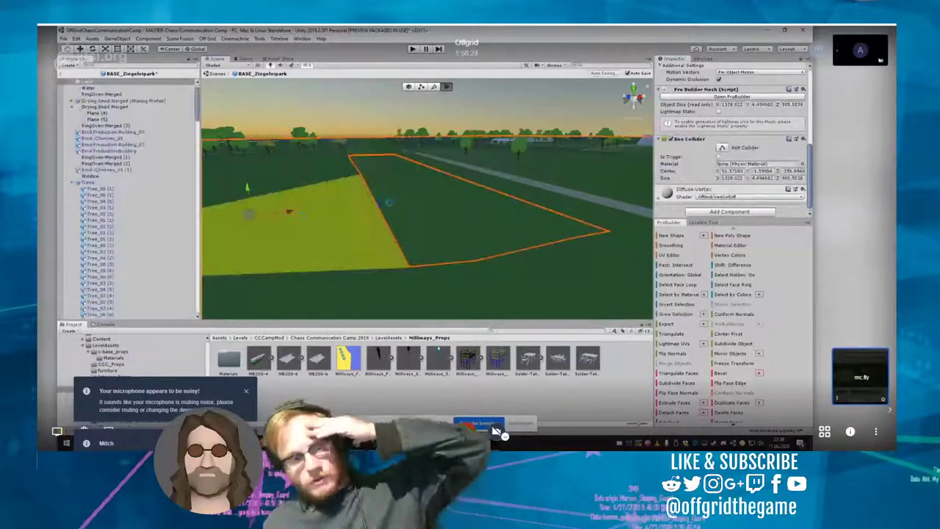
left_click(390, 208)
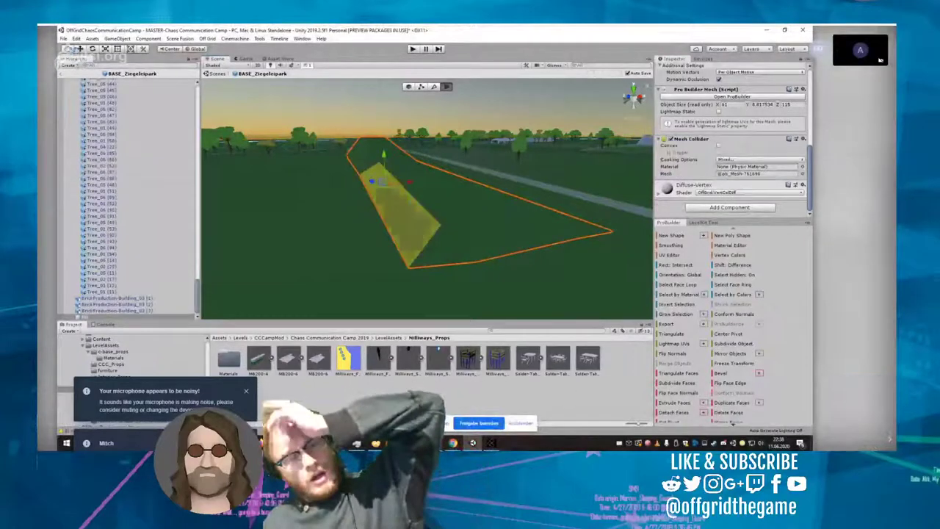
left_click(64, 38)
left_click(76, 68)
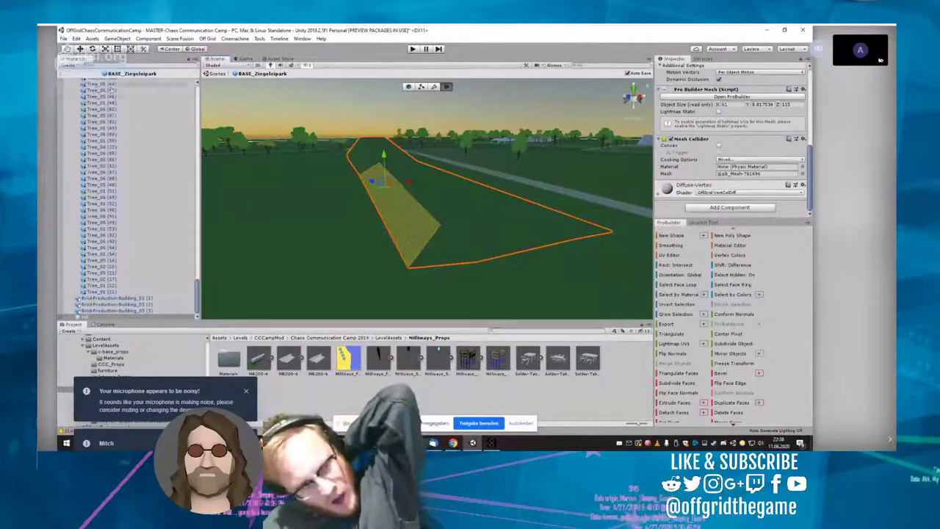
left_click(353, 270)
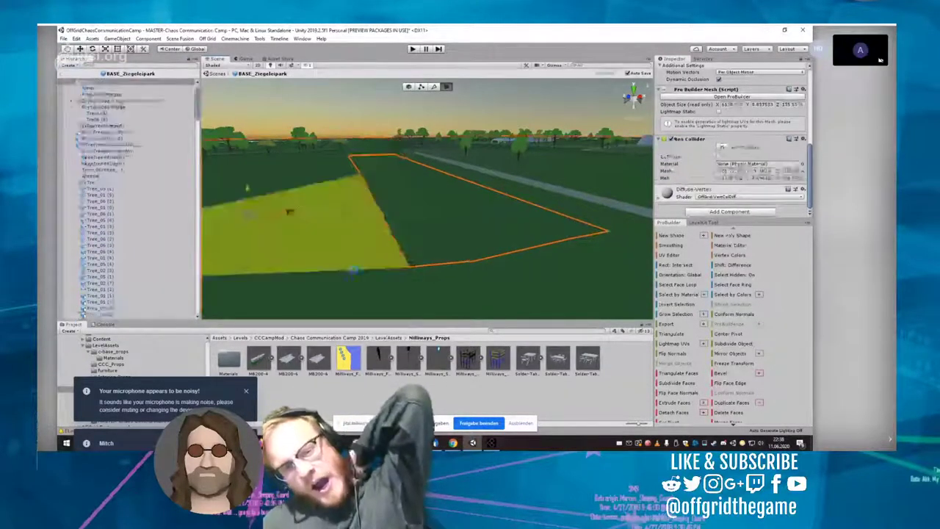
left_click(409, 87)
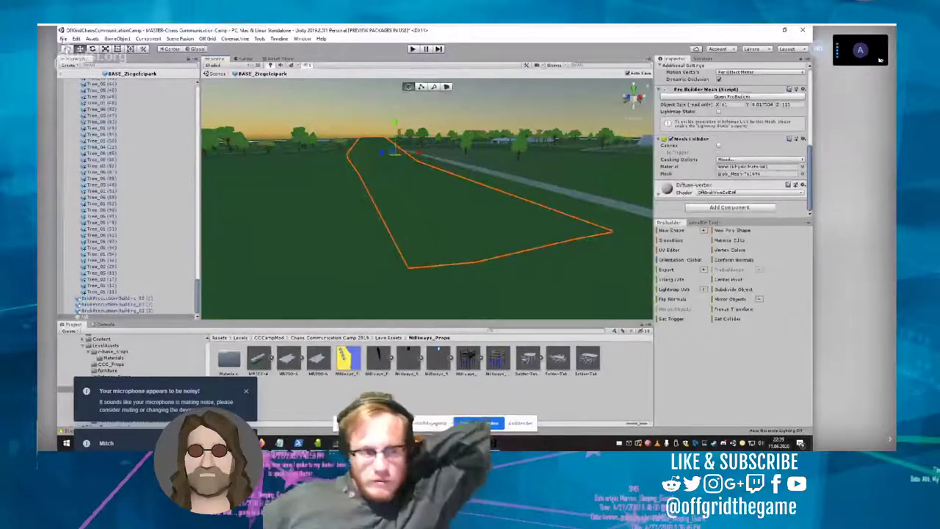
left_click(64, 38)
left_click(73, 67)
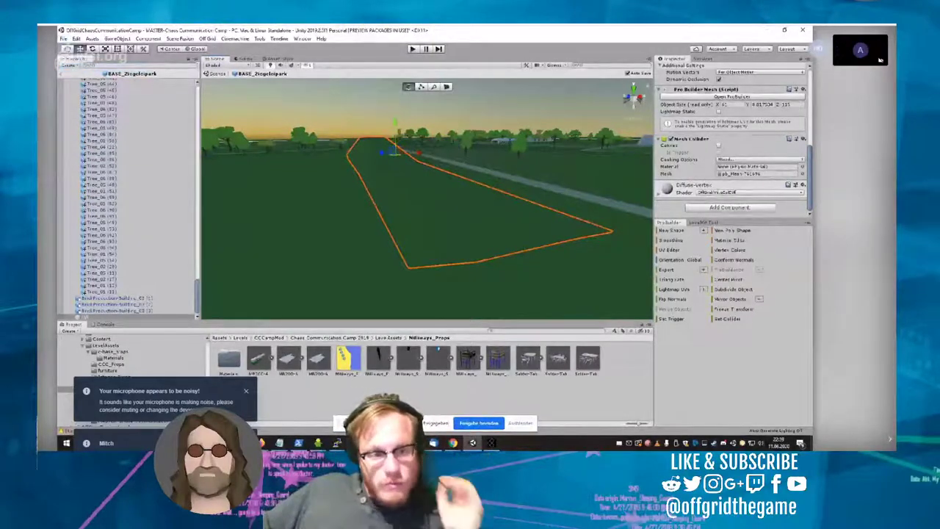
Step: Bring up the LevelKit networking tools and leave prefab editing for the main scene
left_click(702, 222)
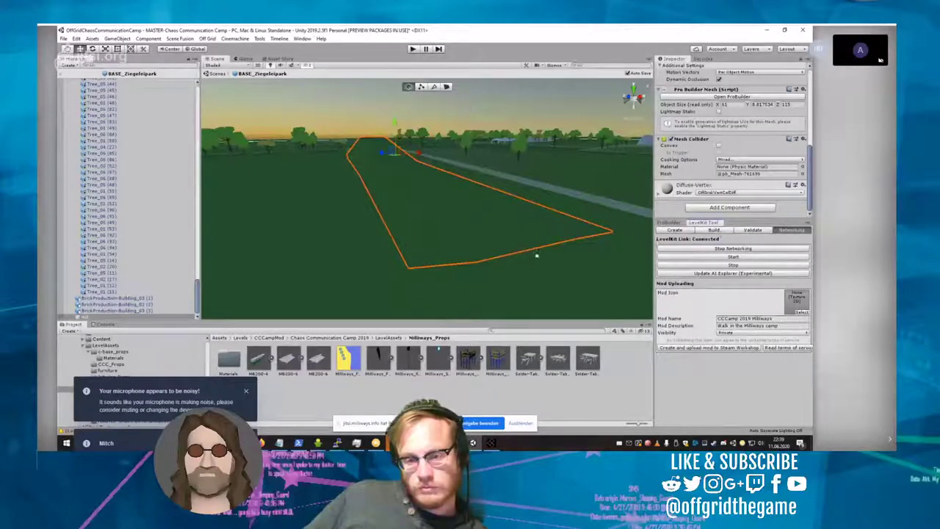
mouse_move(537, 255)
right_mouse_down()
mouse_move(558, 227)
mouse_move(544, 248)
right_mouse_up()
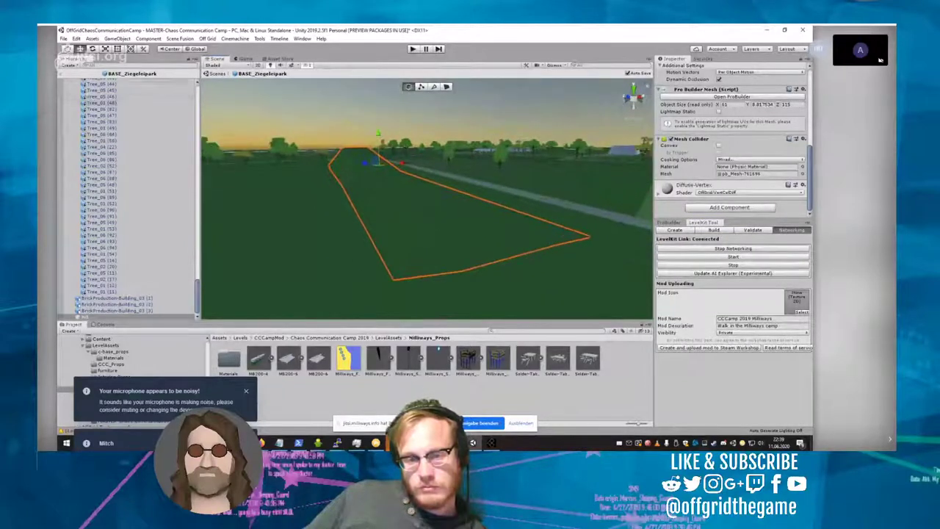
left_click(62, 75)
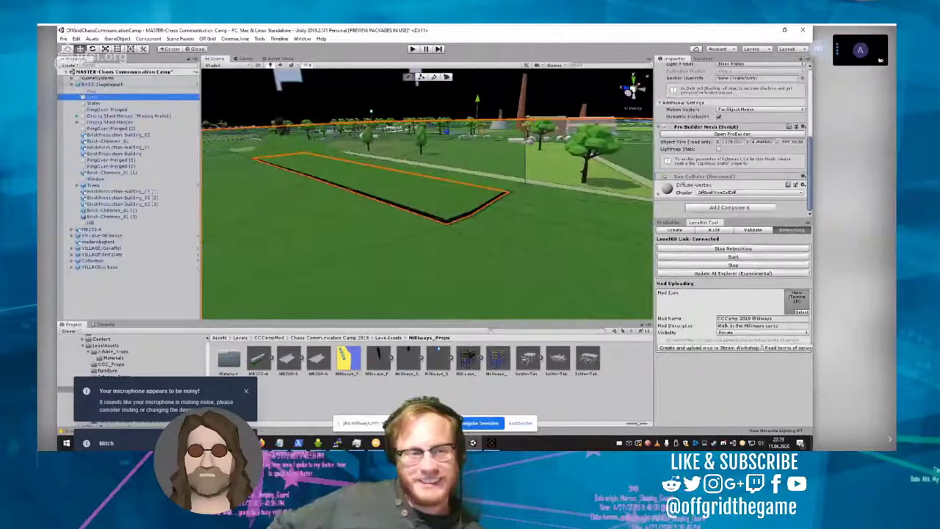
Step: Examine the gap between the hill's base and the surrounding ground in the main scene
left_click(432, 246)
right_click_drag(443, 230, 420, 213)
scroll(421, 213, "down", 5)
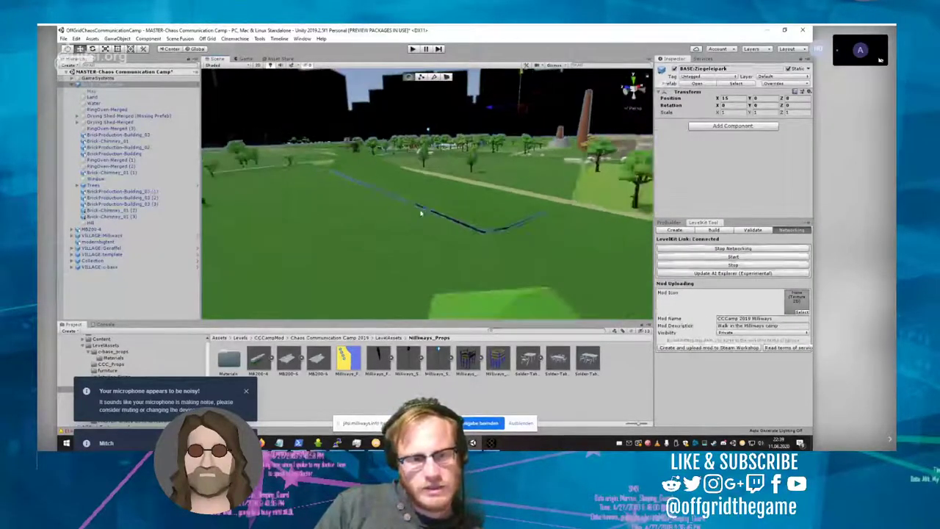
scroll(421, 213, "up", 6)
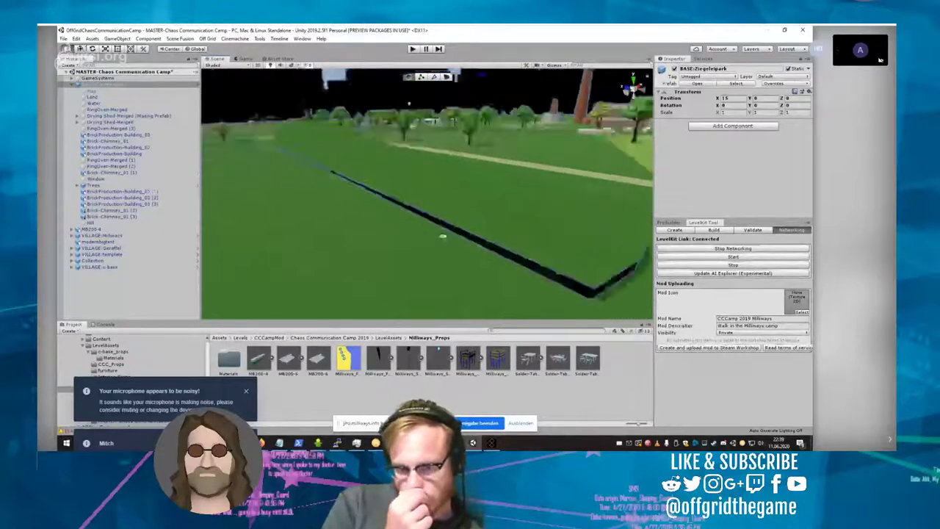
right_click_drag(488, 251, 344, 182)
right_click_drag(433, 210, 589, 292)
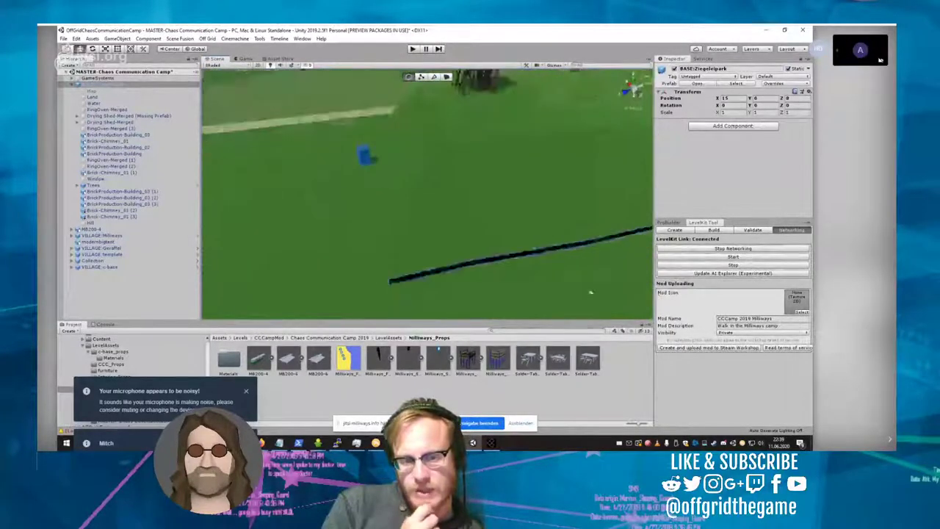
right_click_drag(495, 228, 286, 133)
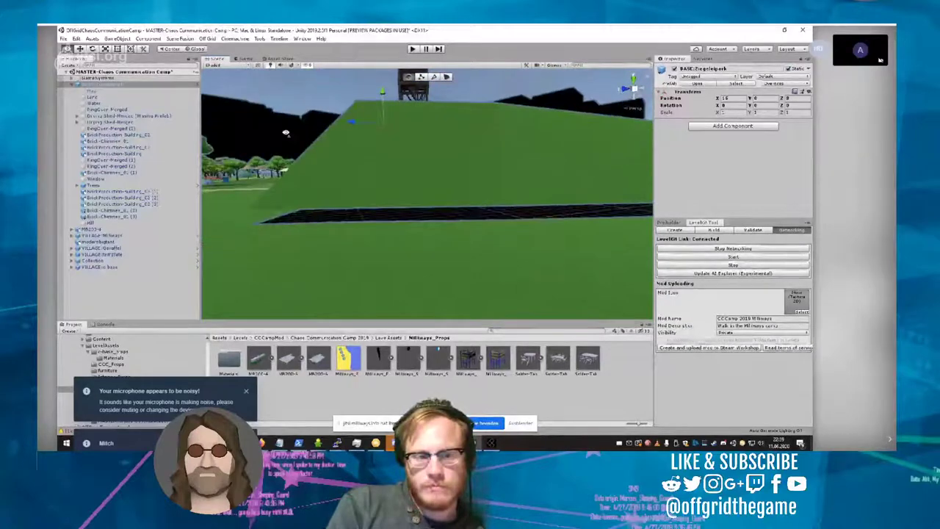
left_click_drag(384, 95, 380, 122)
middle_click_drag(382, 123, 380, 272)
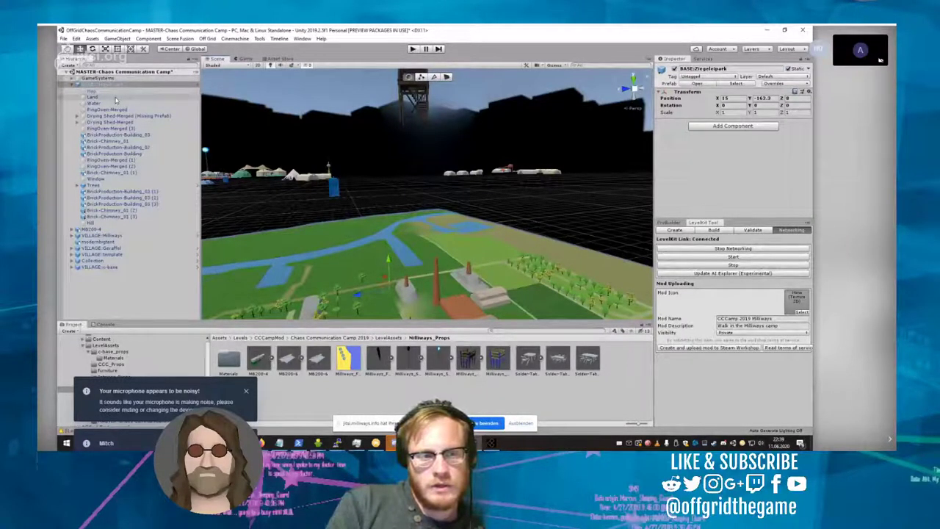
key("ctrl+z")
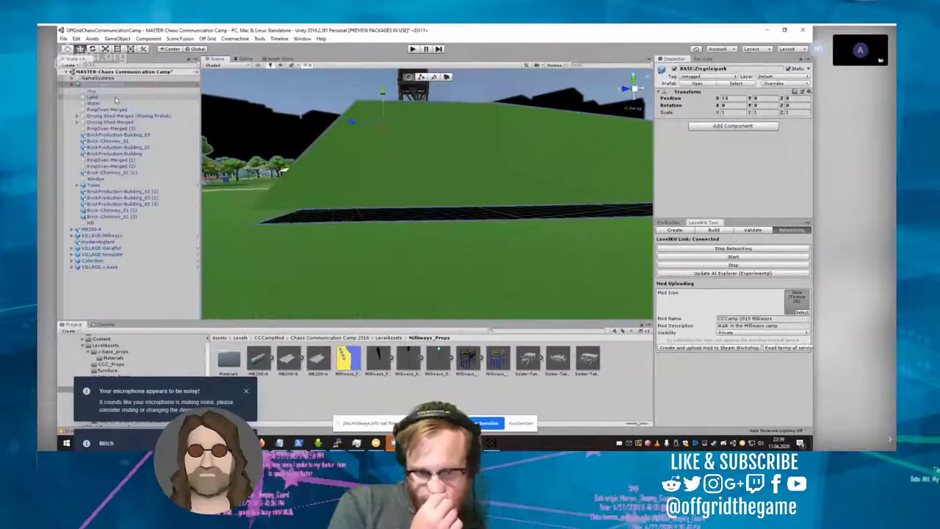
Step: Lower the hill mesh to a Y position of about -0.6 to close the gap at its base, and check the edge
left_click(391, 161)
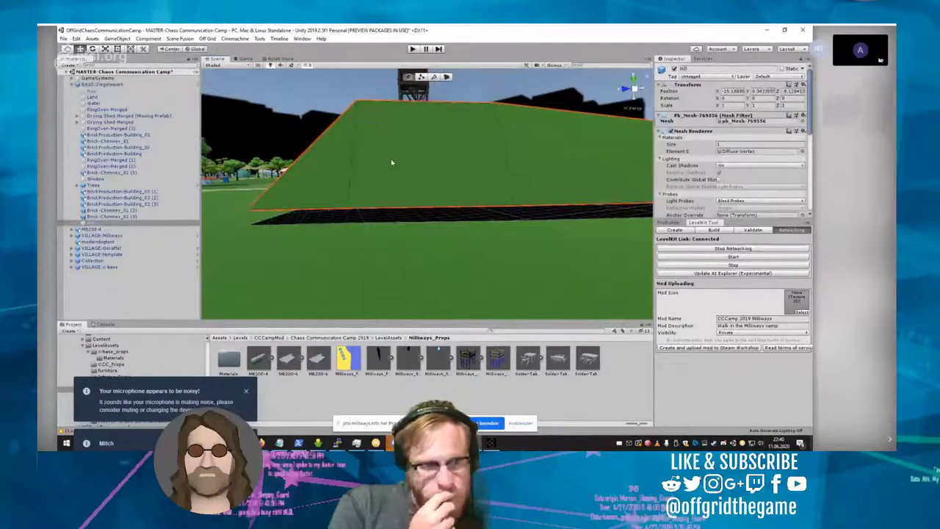
right_click_drag(392, 160, 484, 173)
left_click_drag(480, 171, 478, 175)
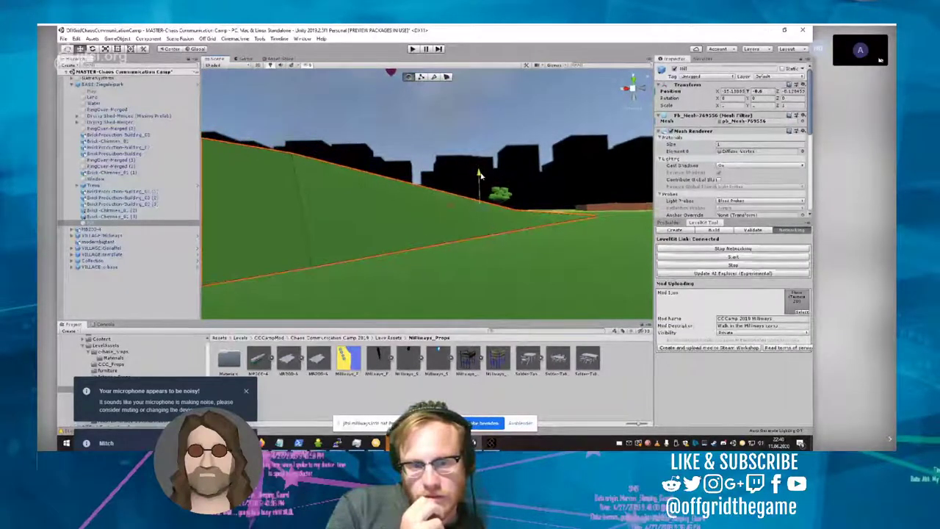
left_click(486, 267)
right_click_drag(552, 278, 422, 247)
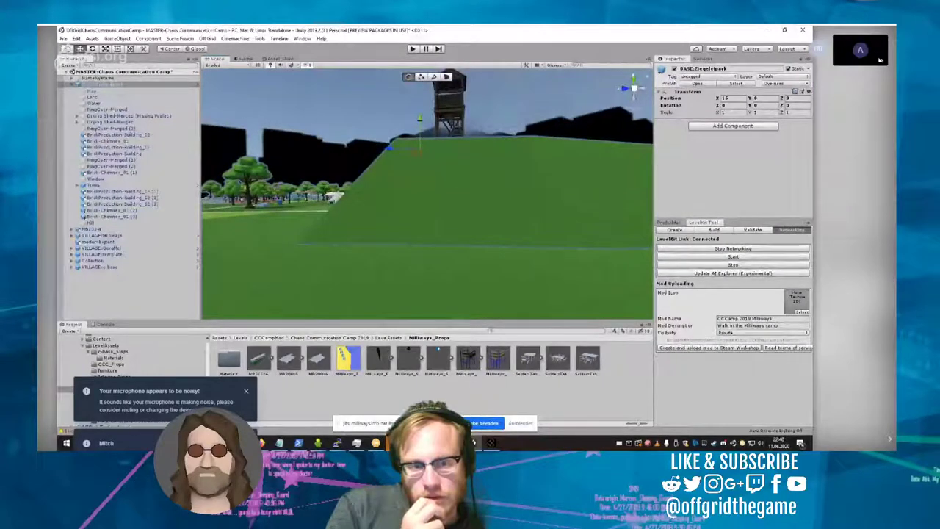
Step: Save the main scene and build the Chaos Communication Camp level
left_click(64, 38)
left_click(79, 74)
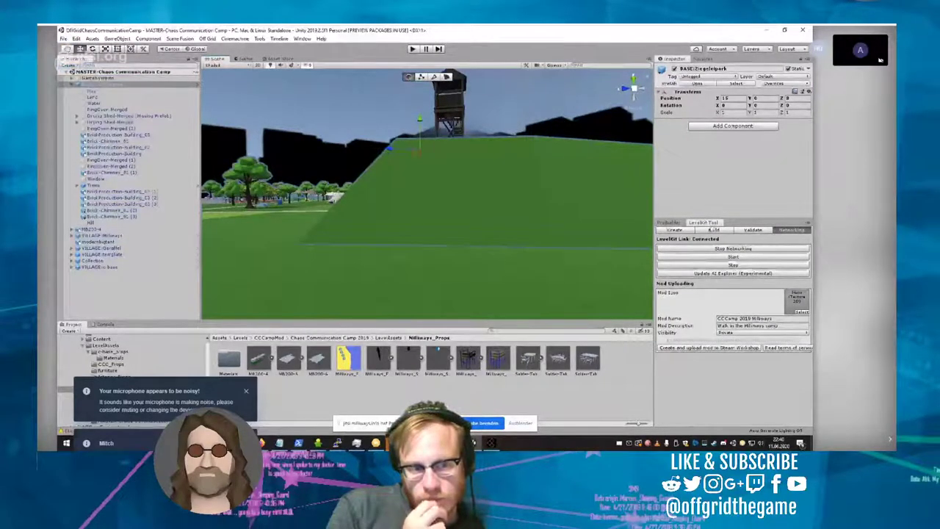
left_click(713, 230)
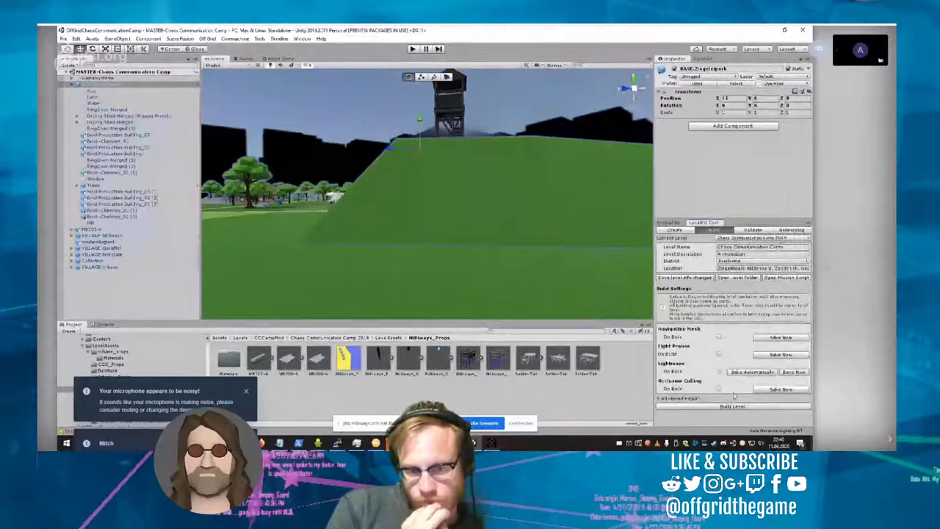
left_click(733, 406)
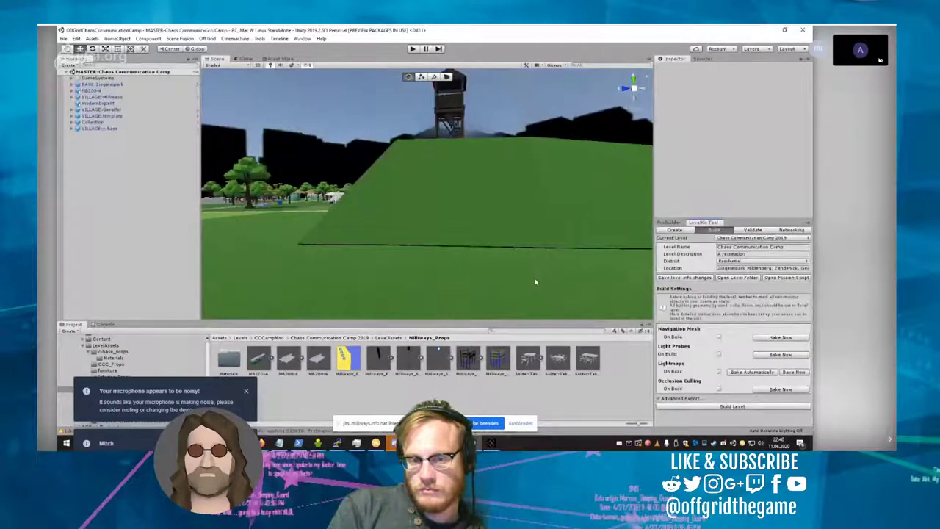
Step: Start the rebuilt level through the LevelKit networking link and switch to the running Off Grid game
left_click(791, 230)
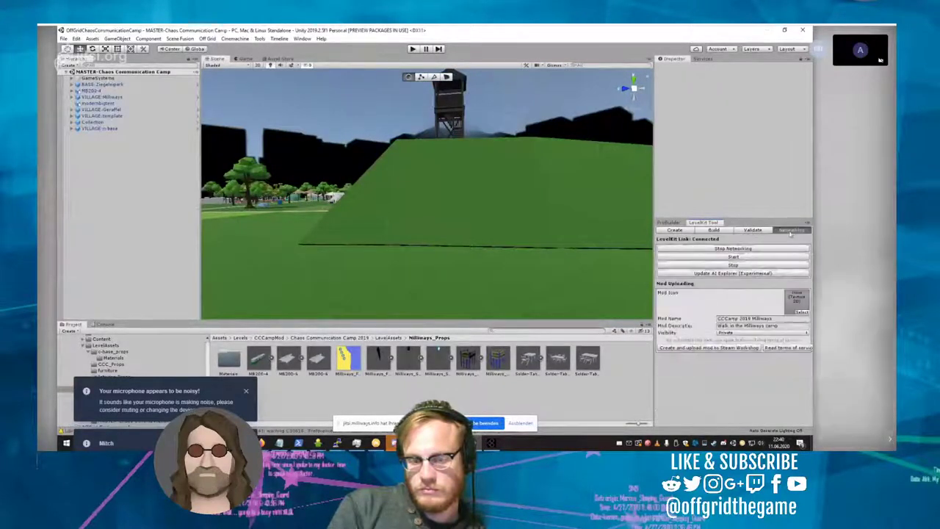
left_click(739, 258)
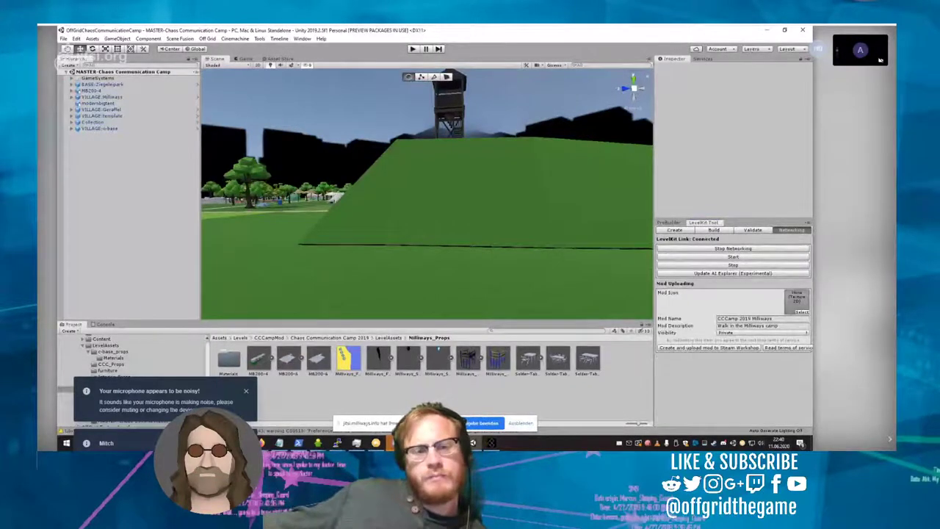
left_click(493, 445)
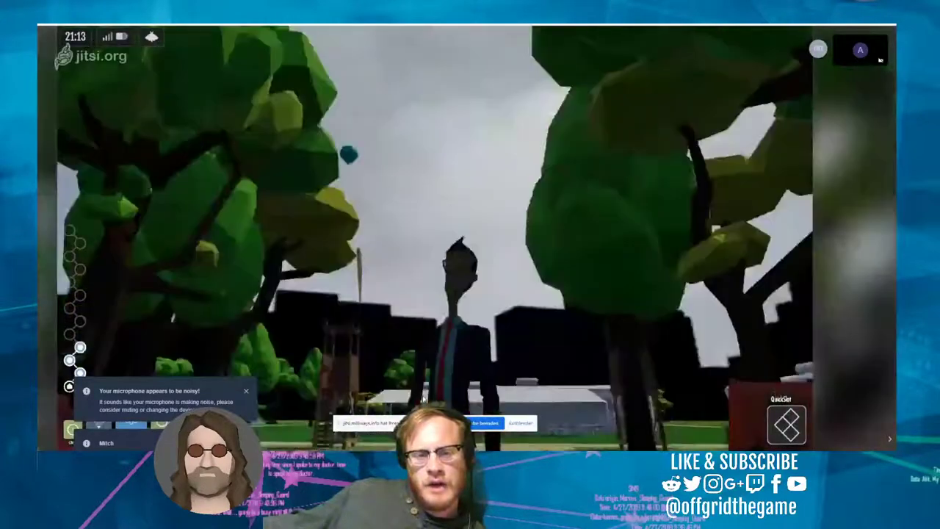
Step: Run the character from the starting trees past the wooden tower, tents and awning toward the distant hill
key("w")
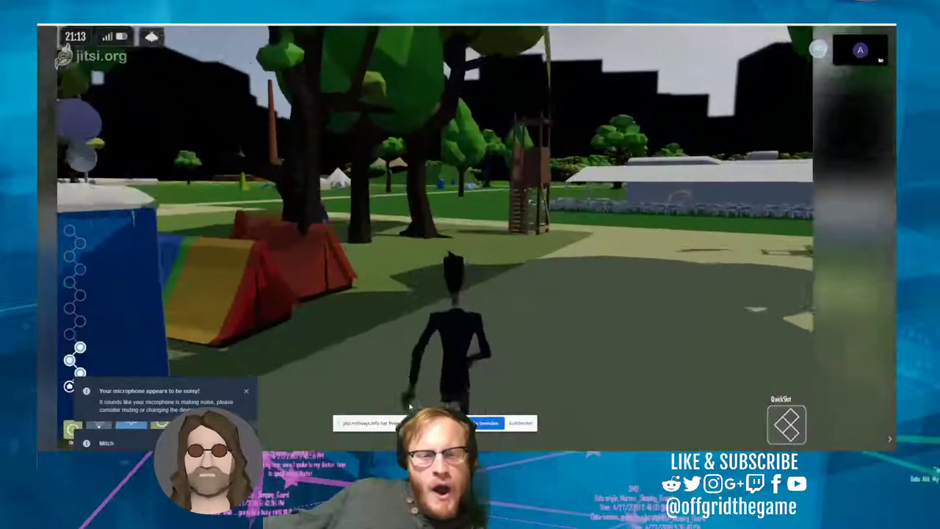
key("w")
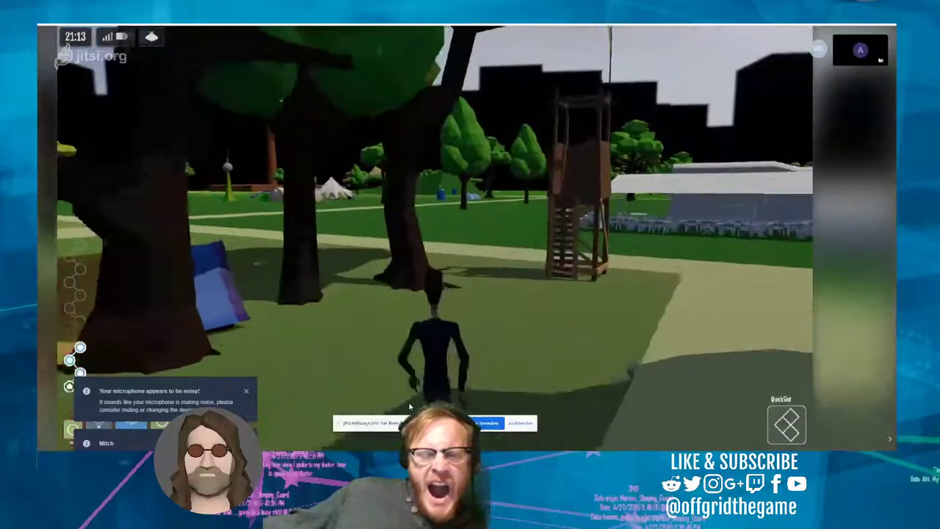
key("w")
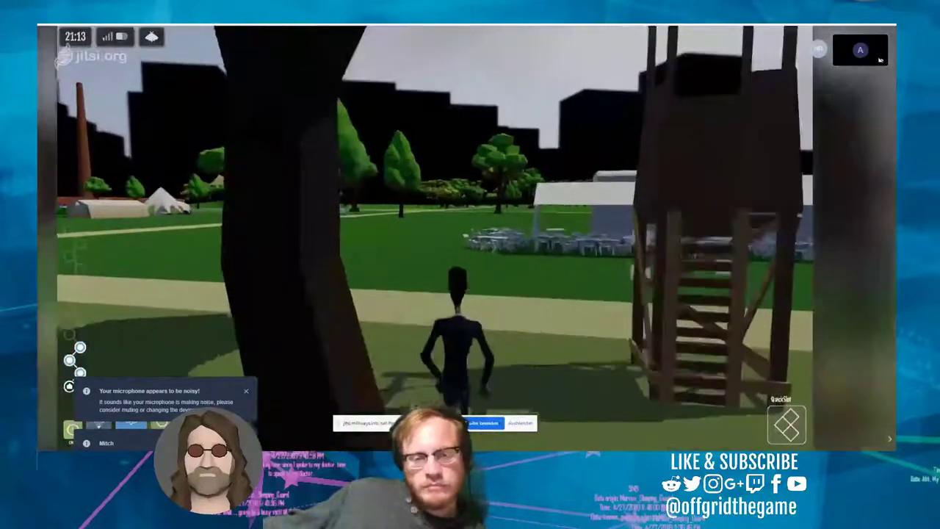
key("w")
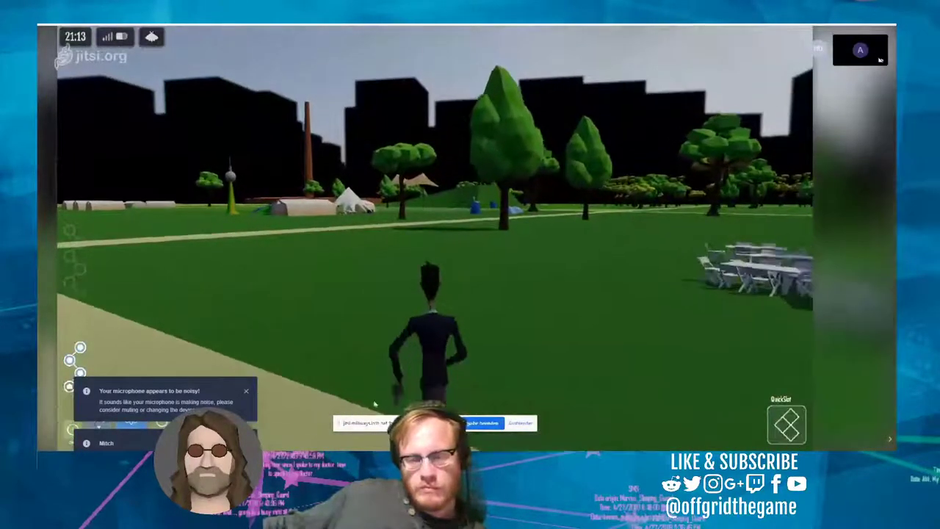
key("w")
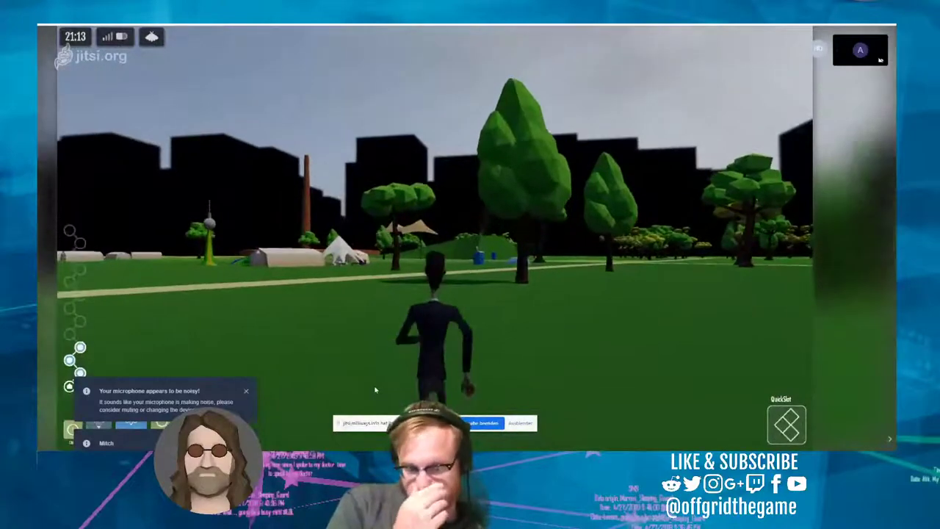
key("w")
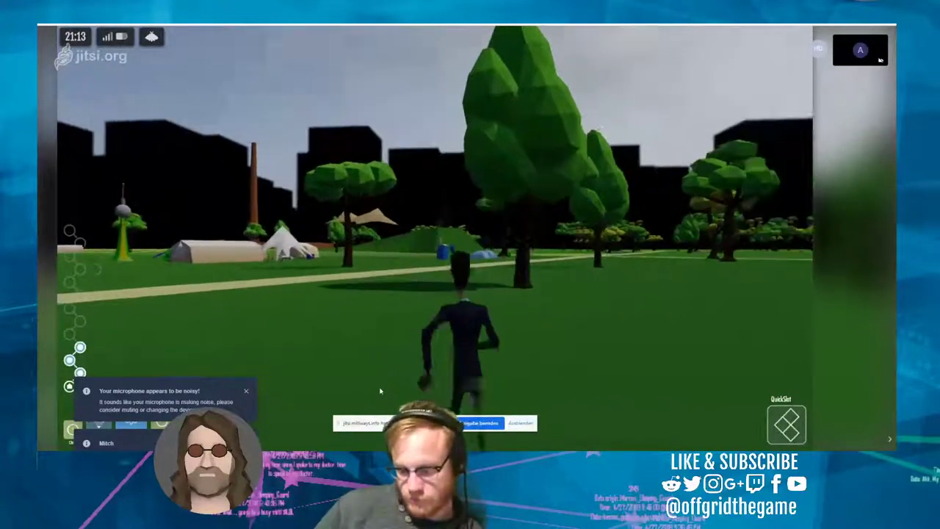
key("w")
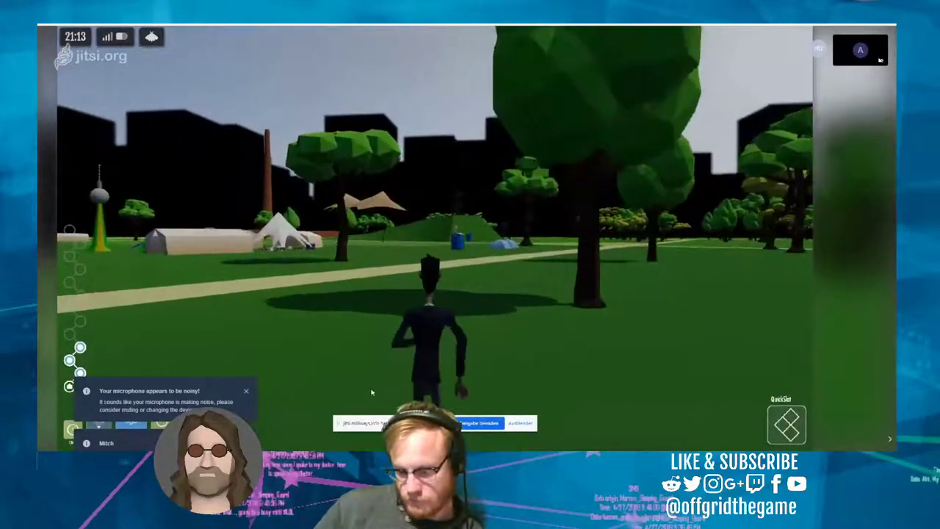
key("w")
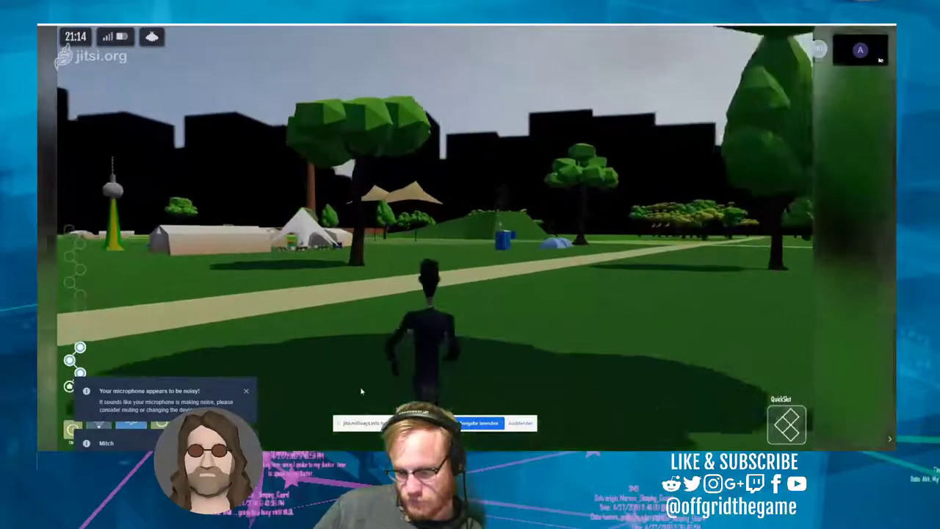
key("w")
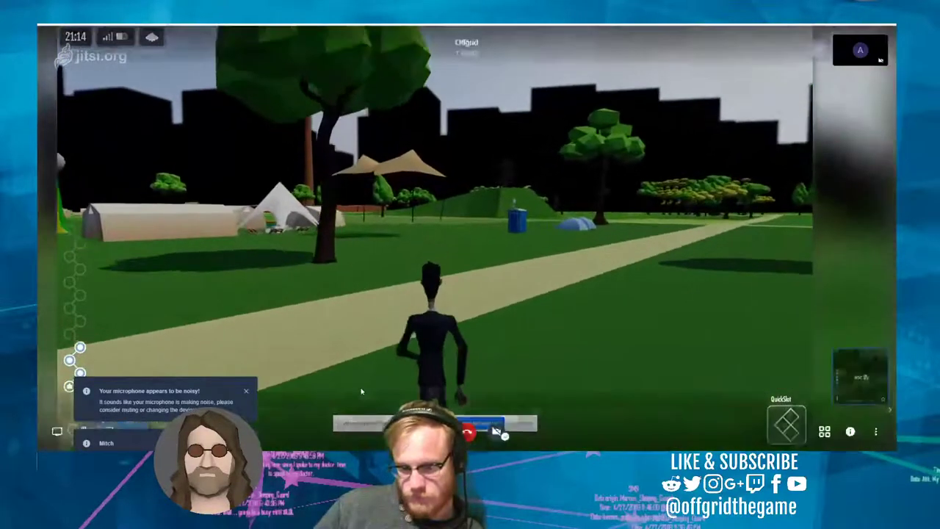
key("w")
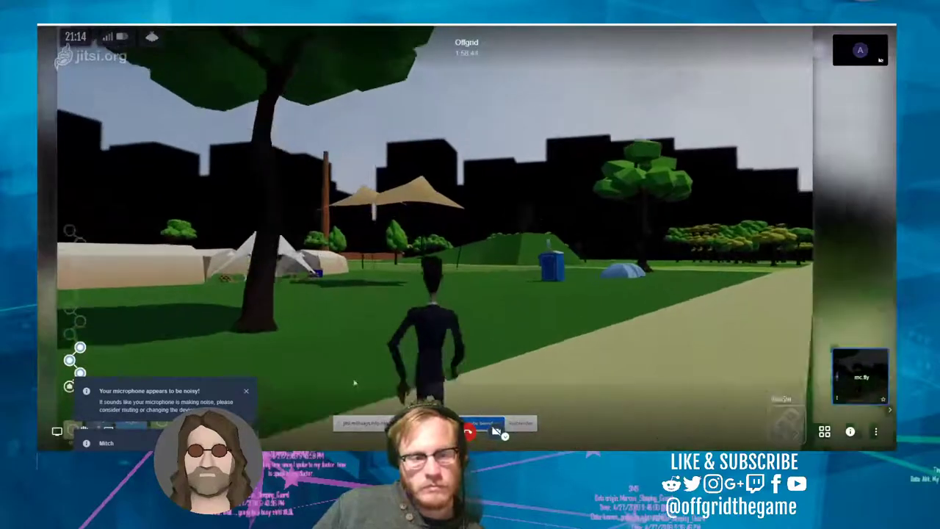
key("w")
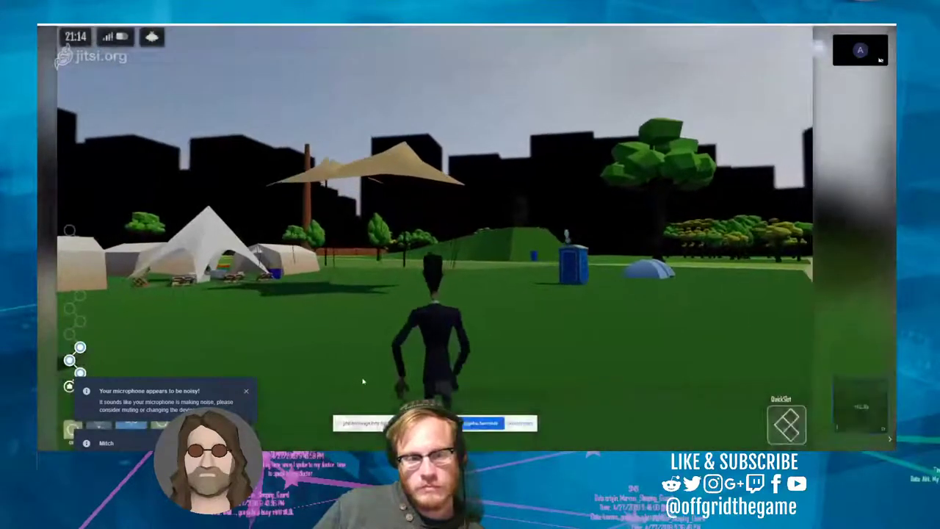
key("w")
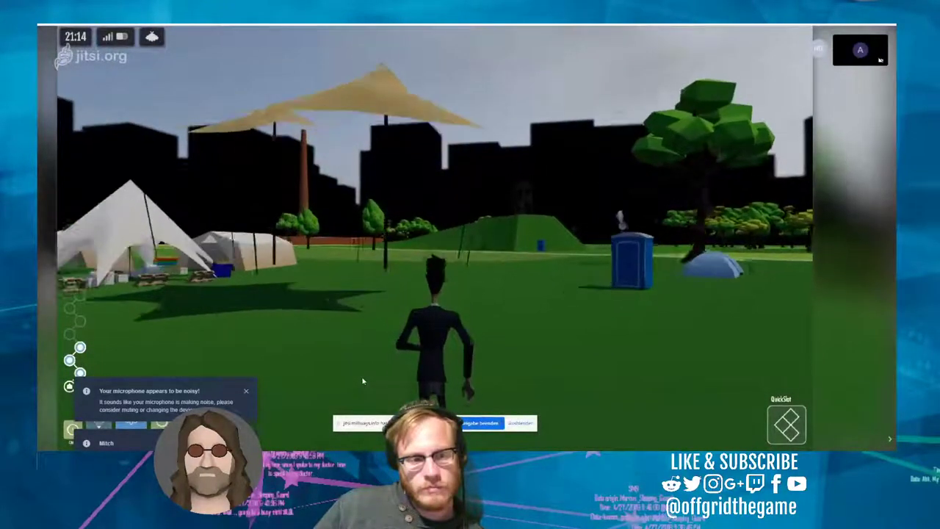
key("w")
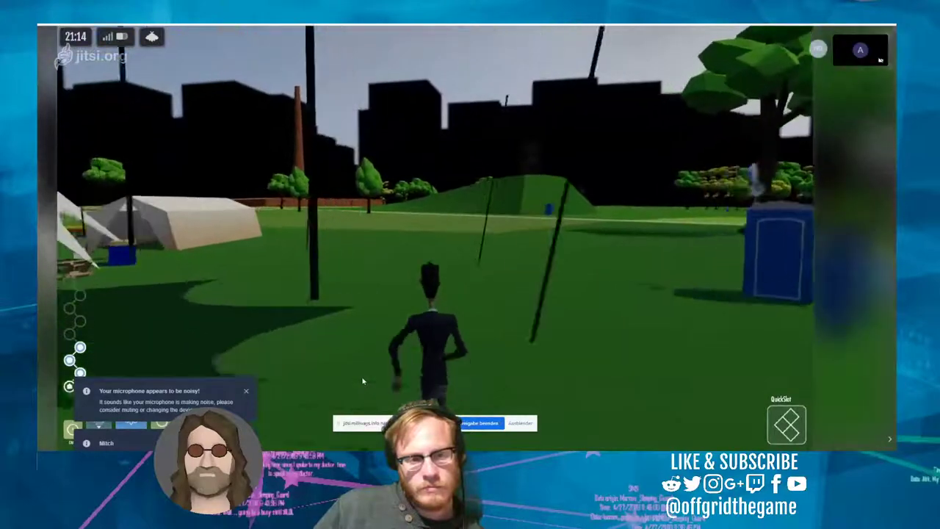
Step: Run across the open field to the hill, examine its base edge and slope in the game, and return to the Unity editor
key("w")
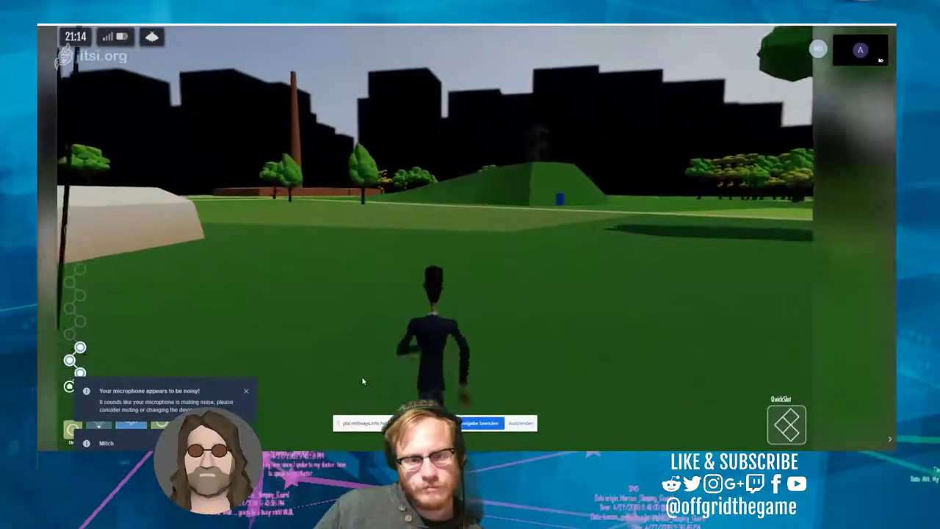
key("w")
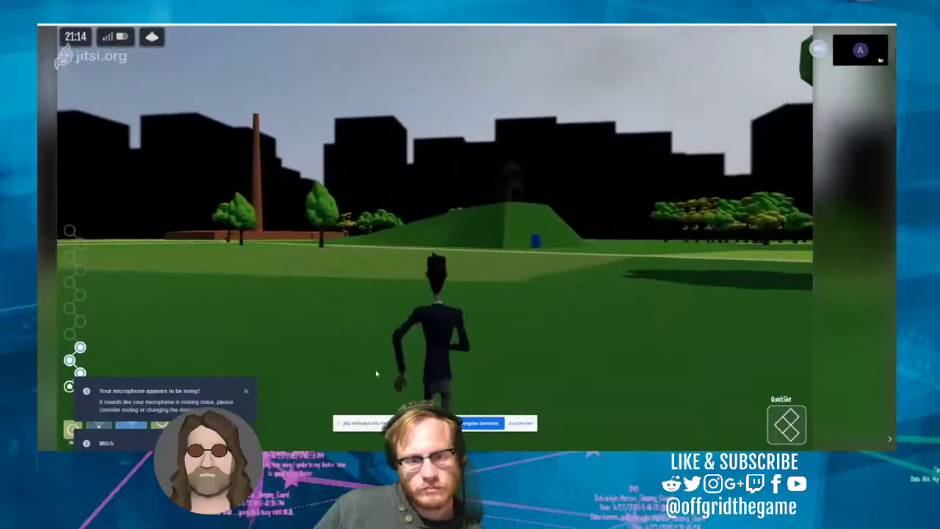
key("w")
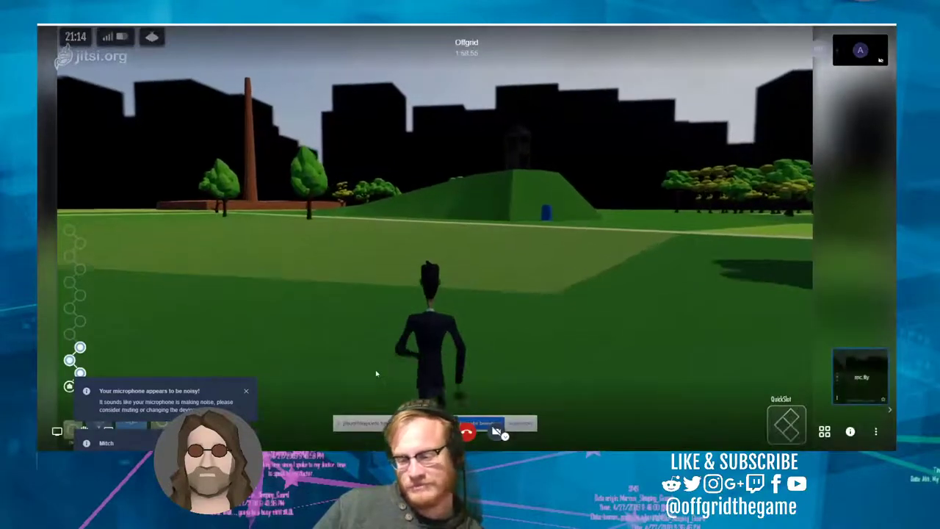
key("w")
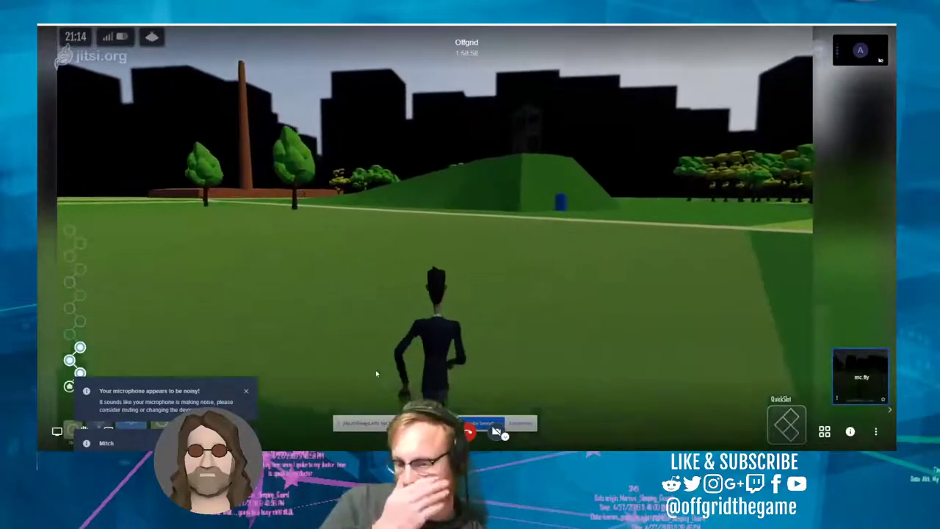
key("w")
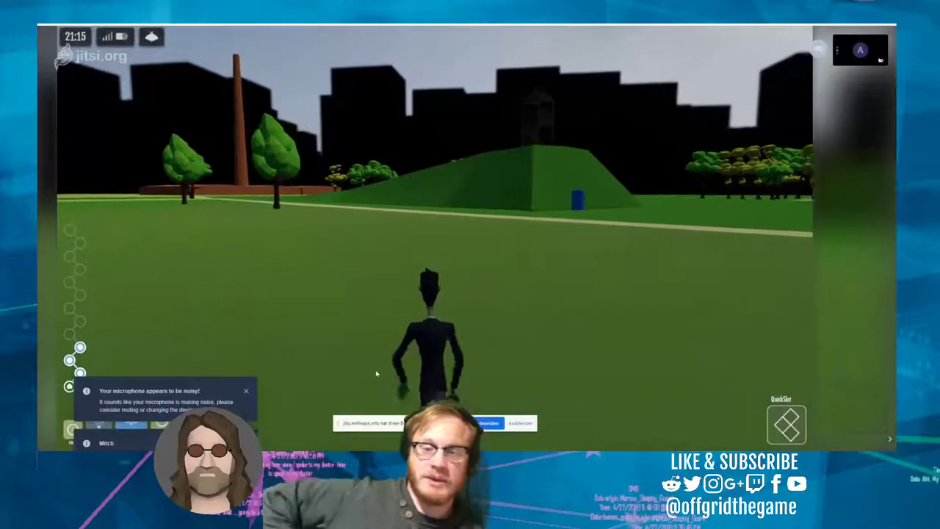
key("w")
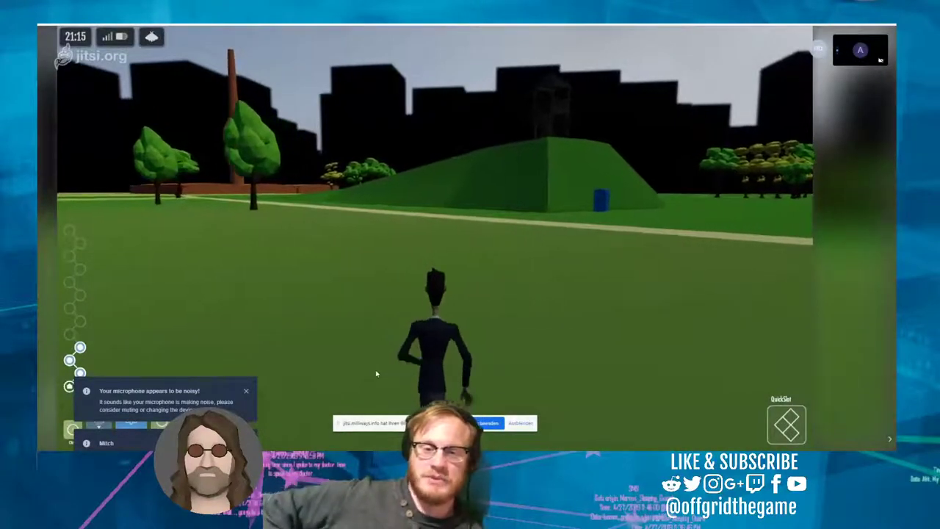
key("w")
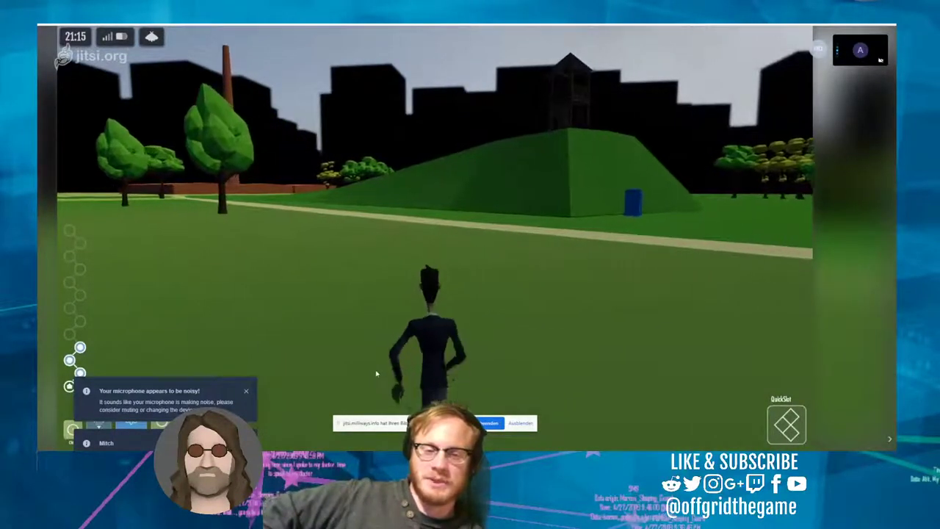
key("w")
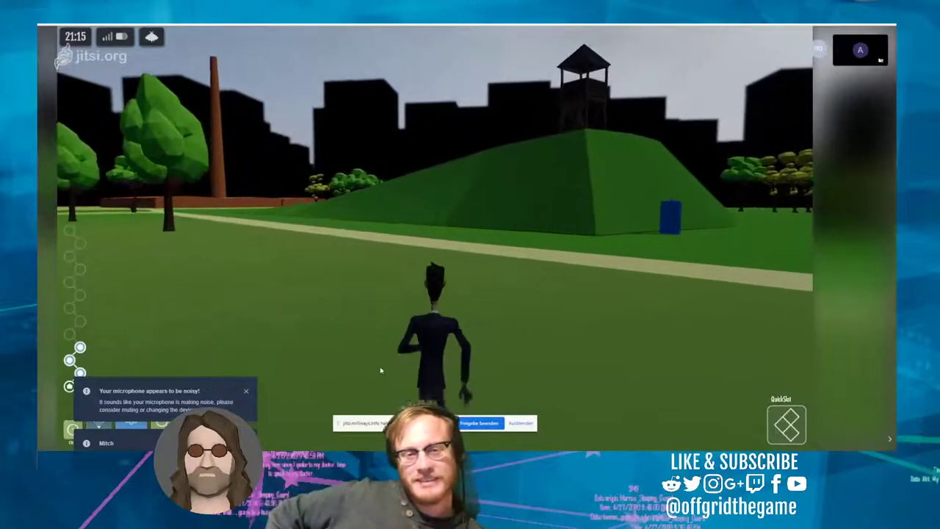
key("w")
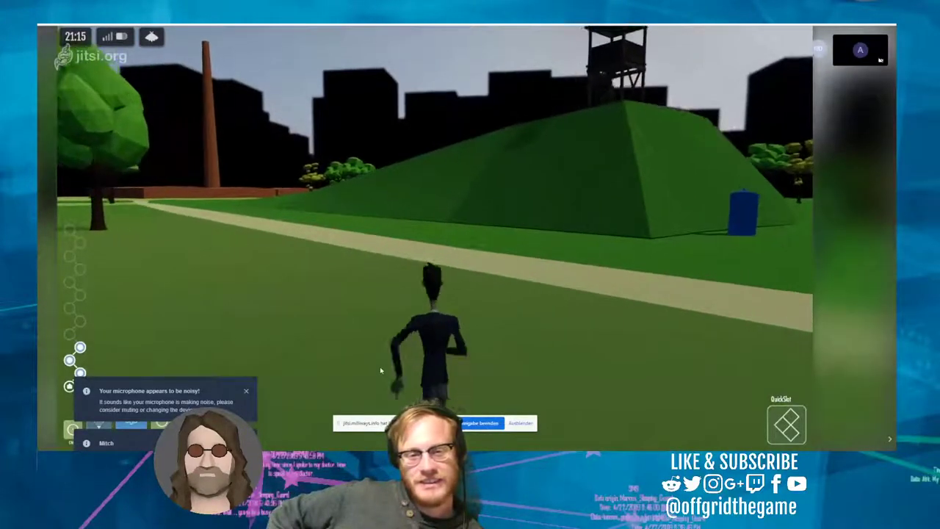
key("w")
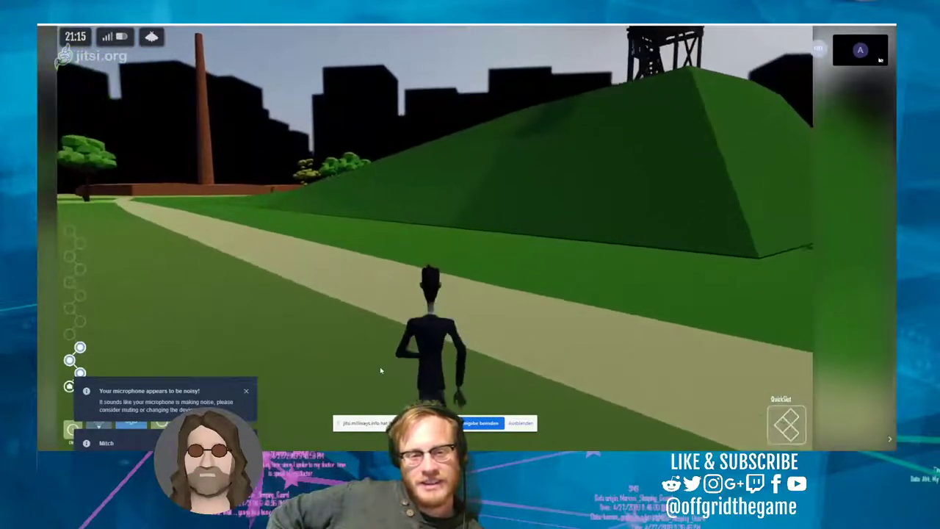
key("w")
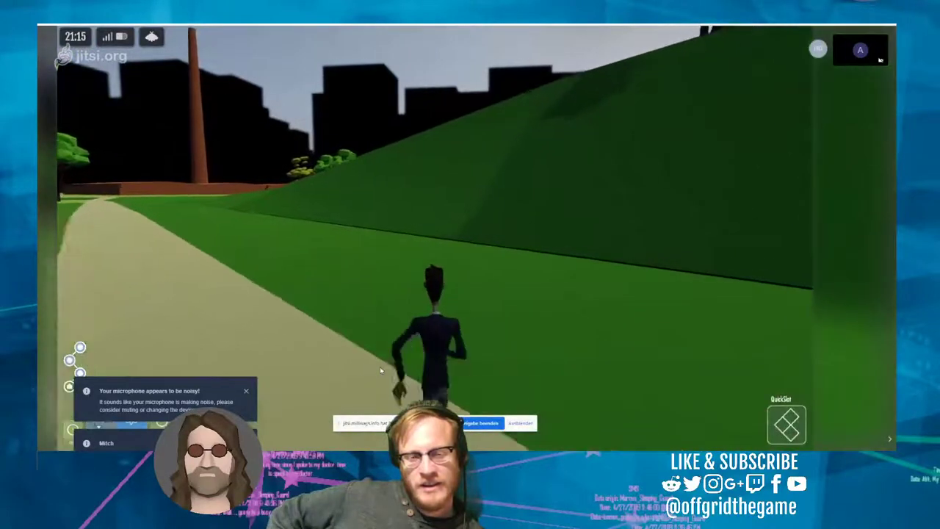
key("w")
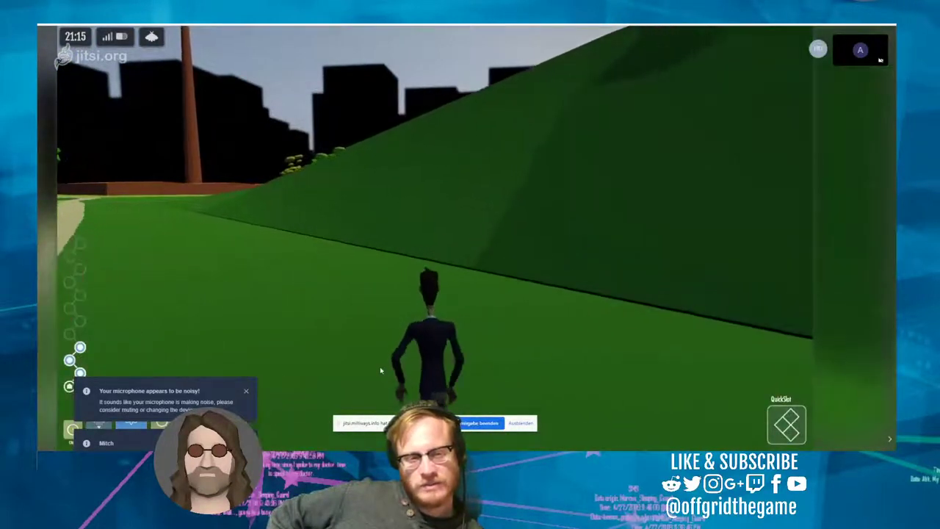
key("w")
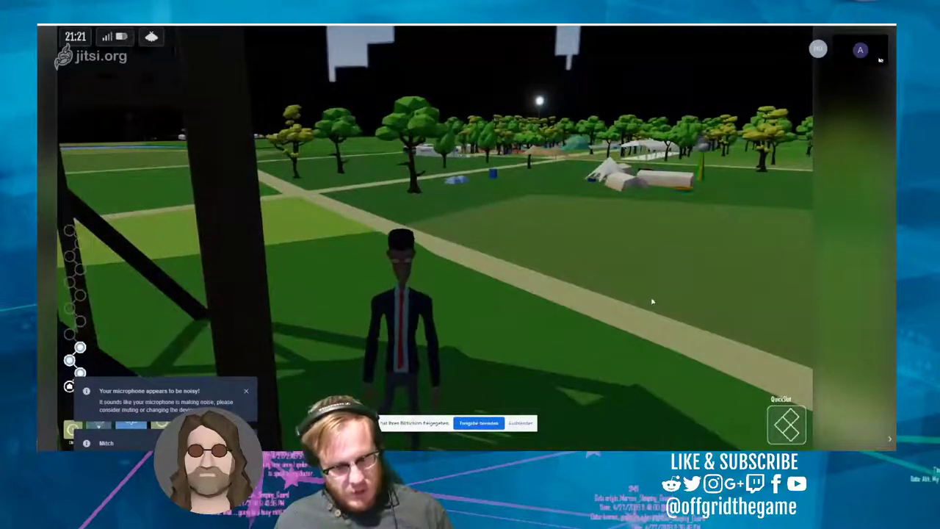
key("alt+Tab")
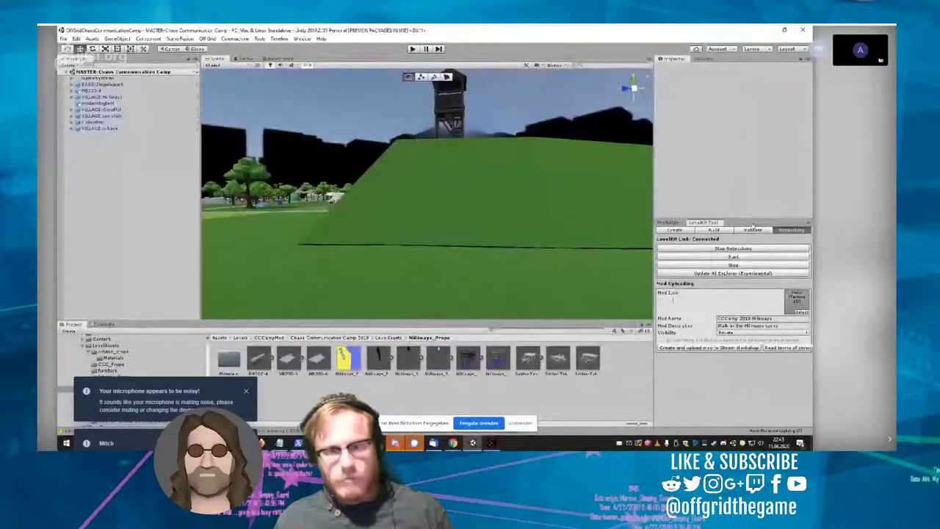